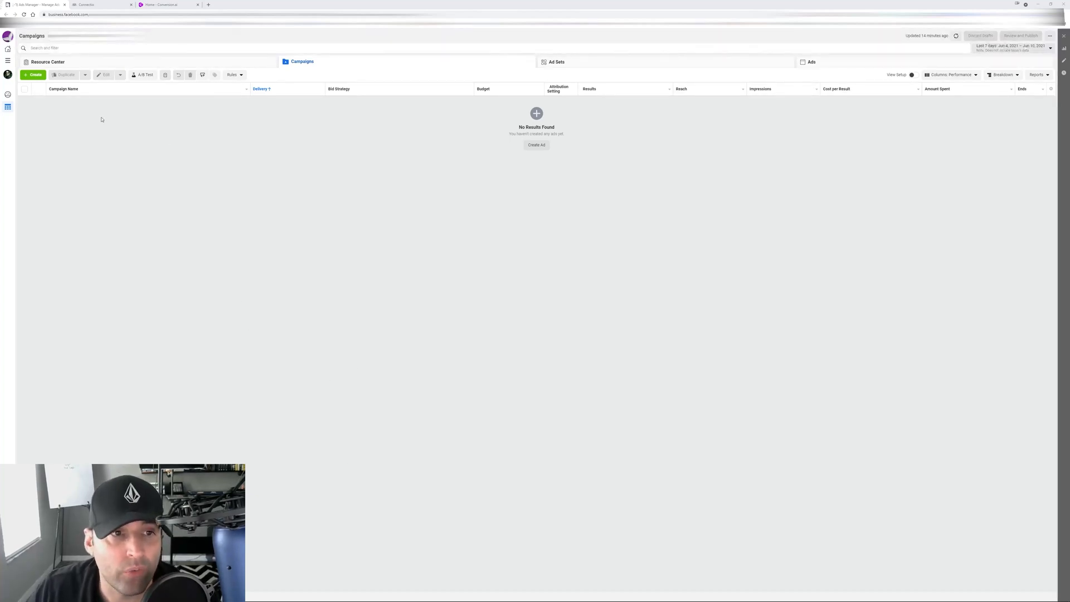
Step: Create a new campaign with the Conversions objective and name it Creative Stack
left_click(33, 75)
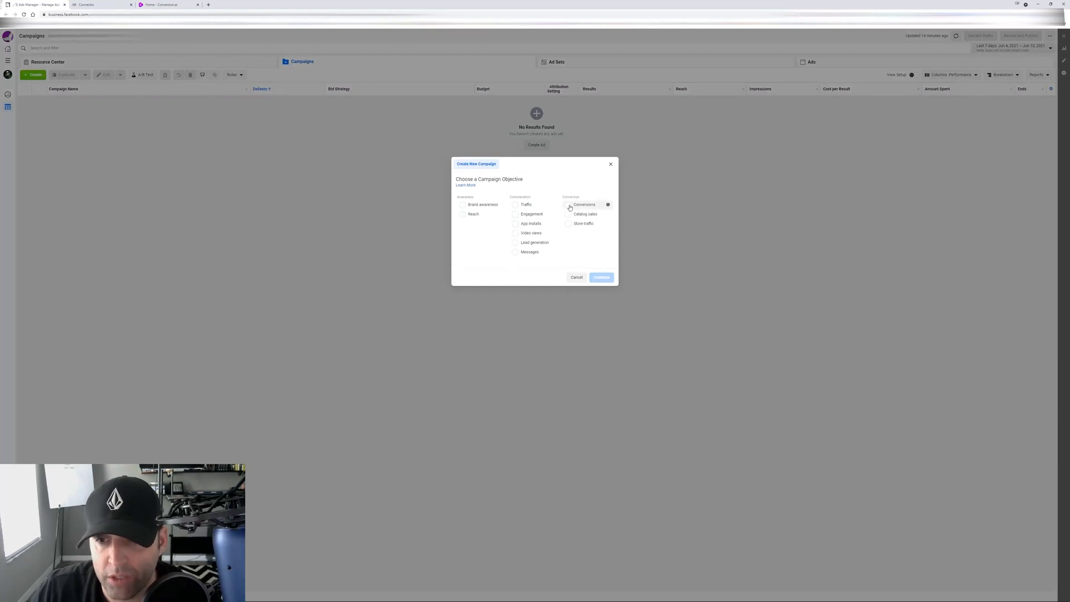
left_click(569, 205)
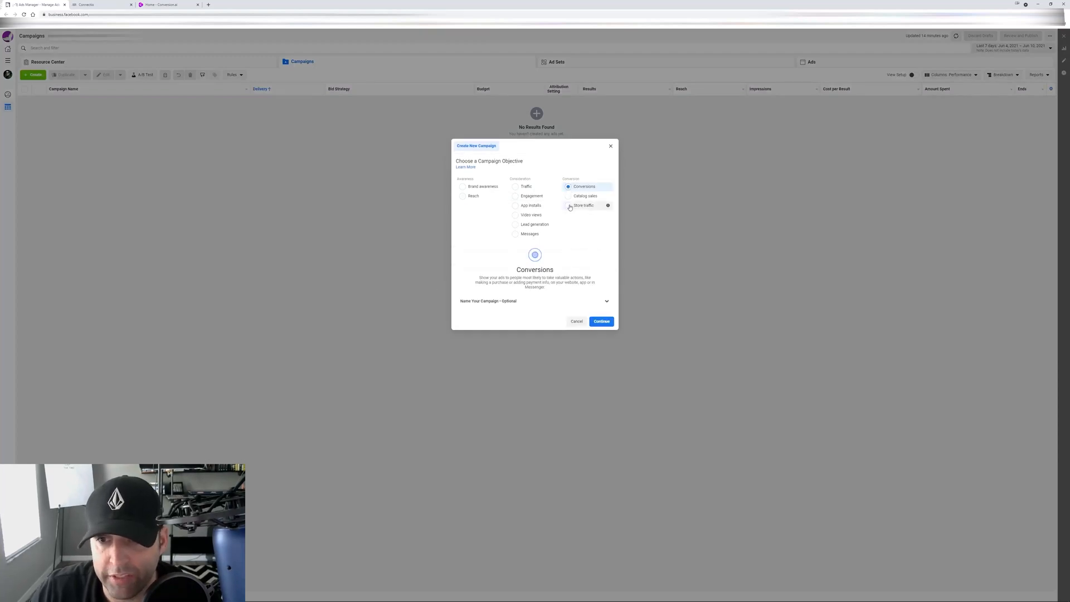
left_click(600, 321)
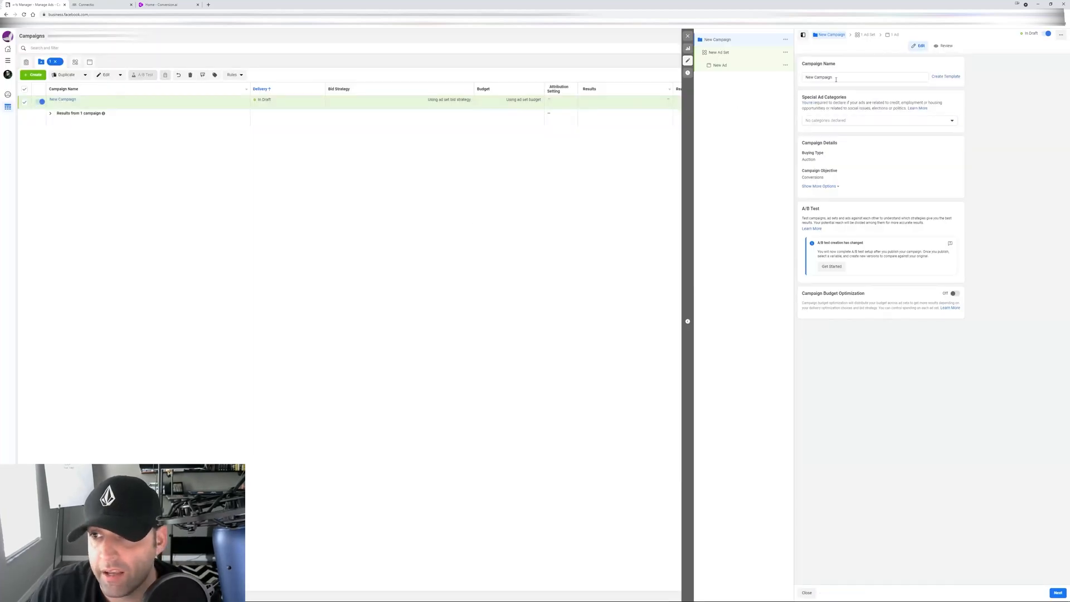
triple_click(836, 79)
type("Creative Stack")
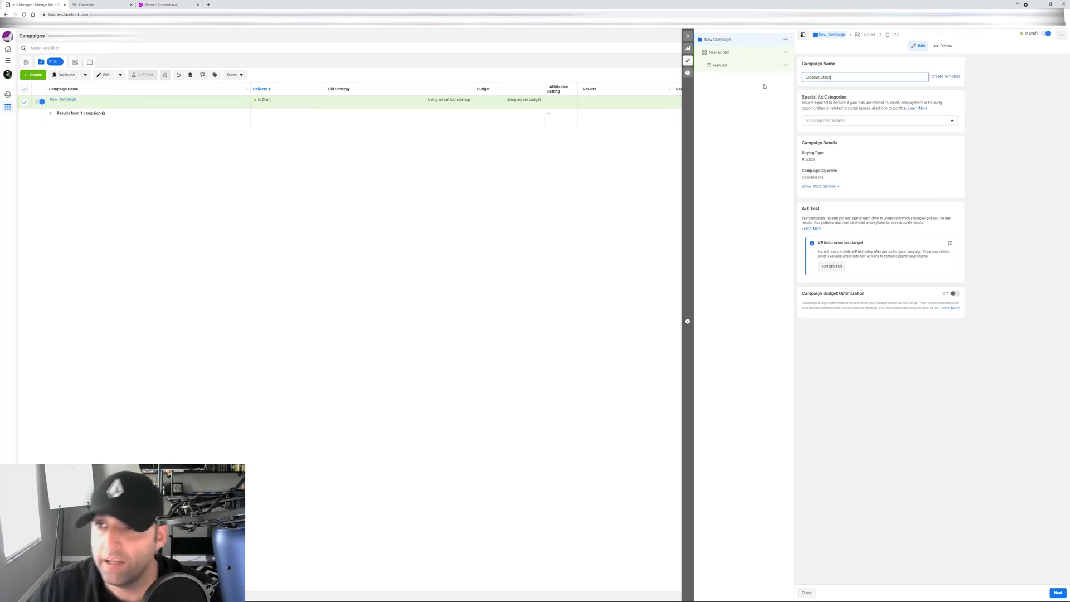
left_click(686, 37)
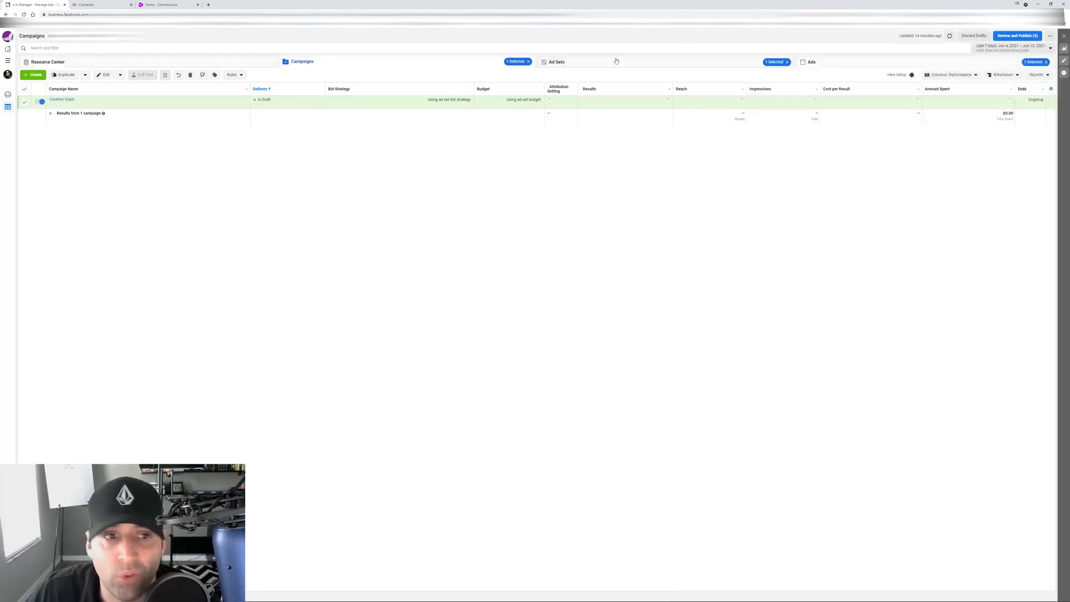
Step: Rename the Creative Stack campaign's new ad set as June and open its list of ads
left_click(66, 100)
left_click(82, 104)
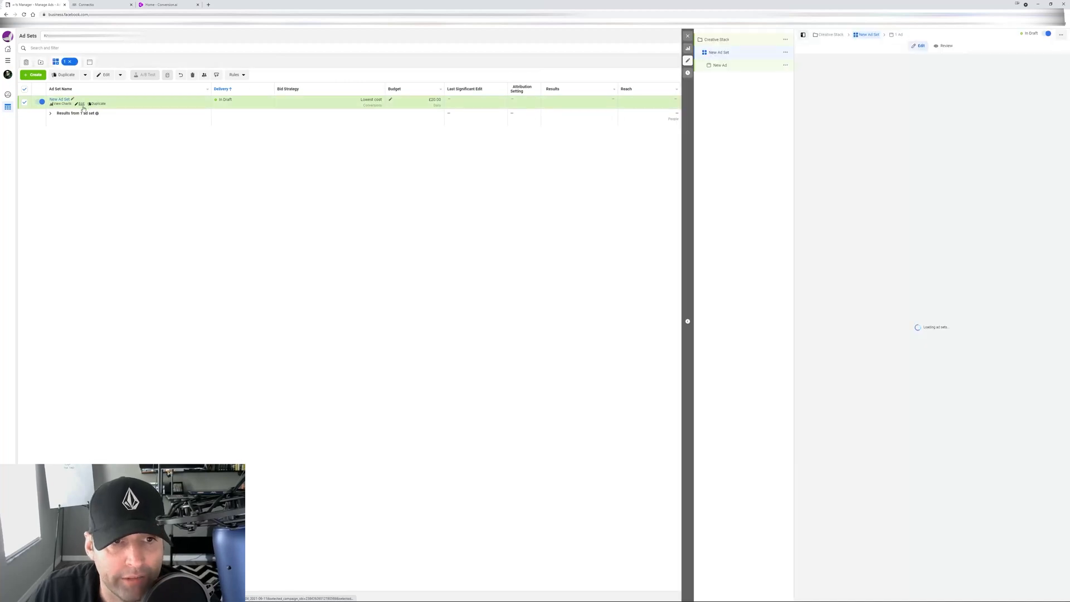
left_click(839, 78)
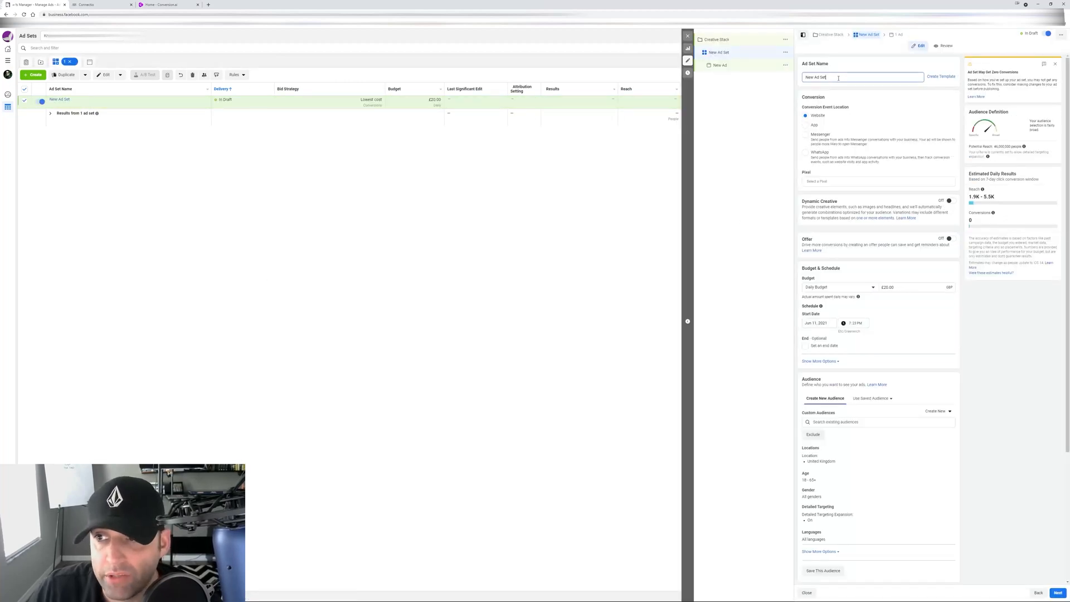
triple_click(838, 78)
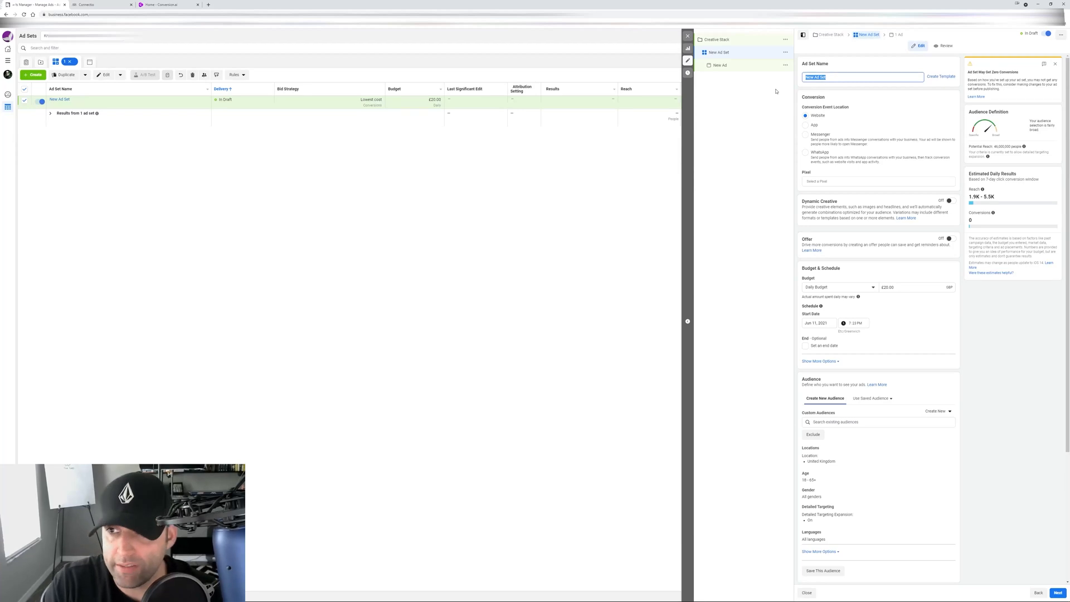
type("June")
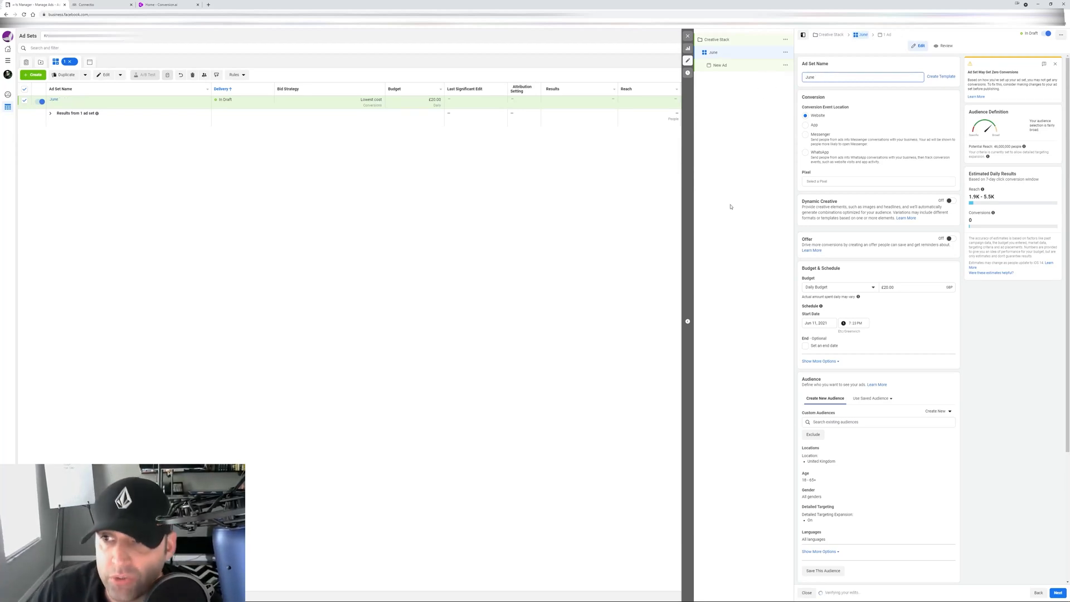
left_click(688, 37)
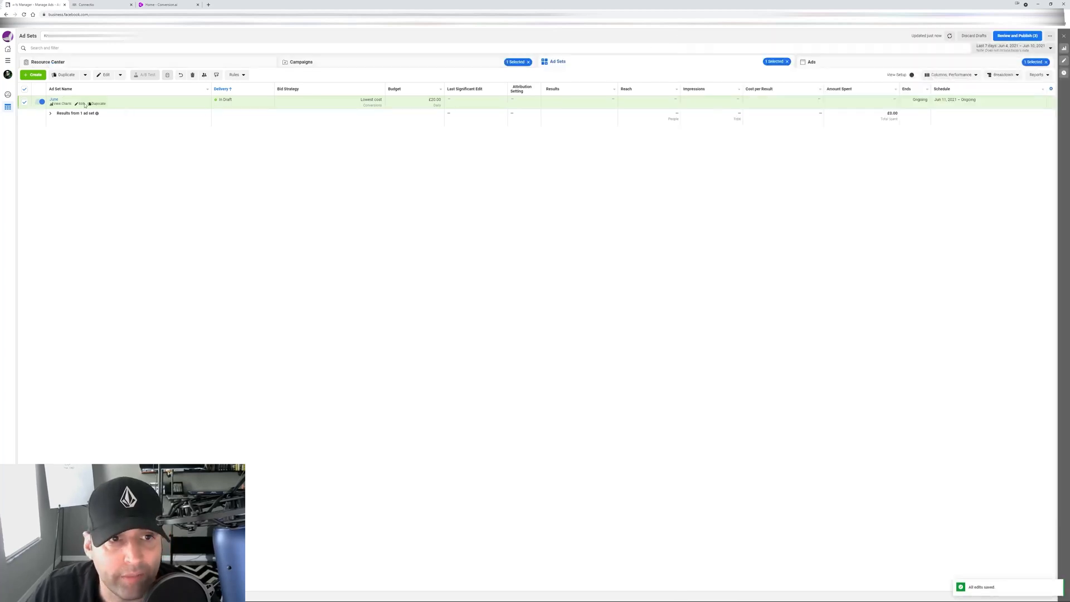
left_click(54, 100)
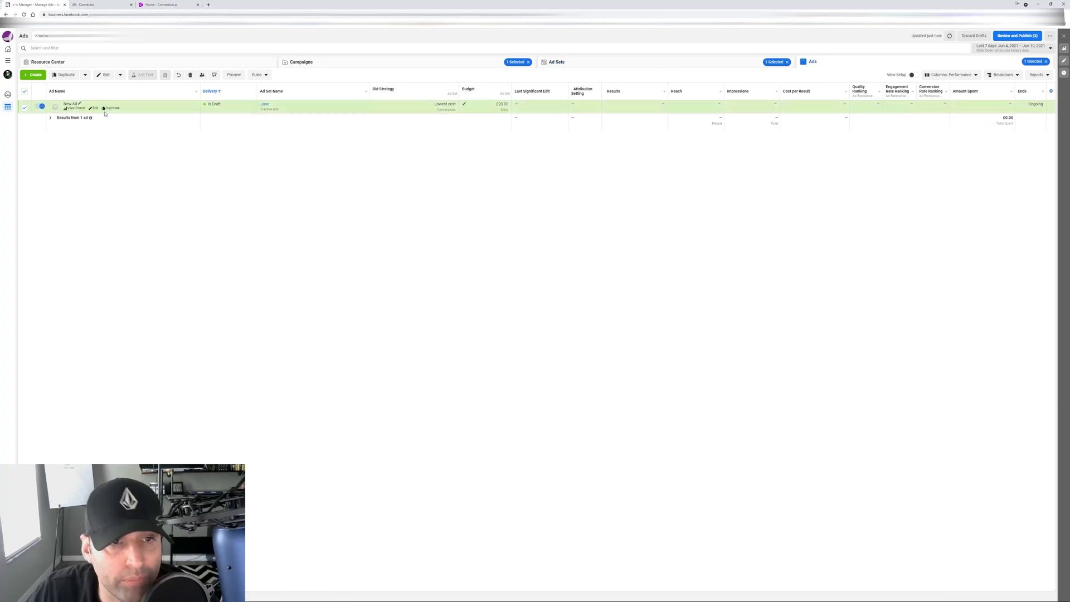
mouse_move(95, 110)
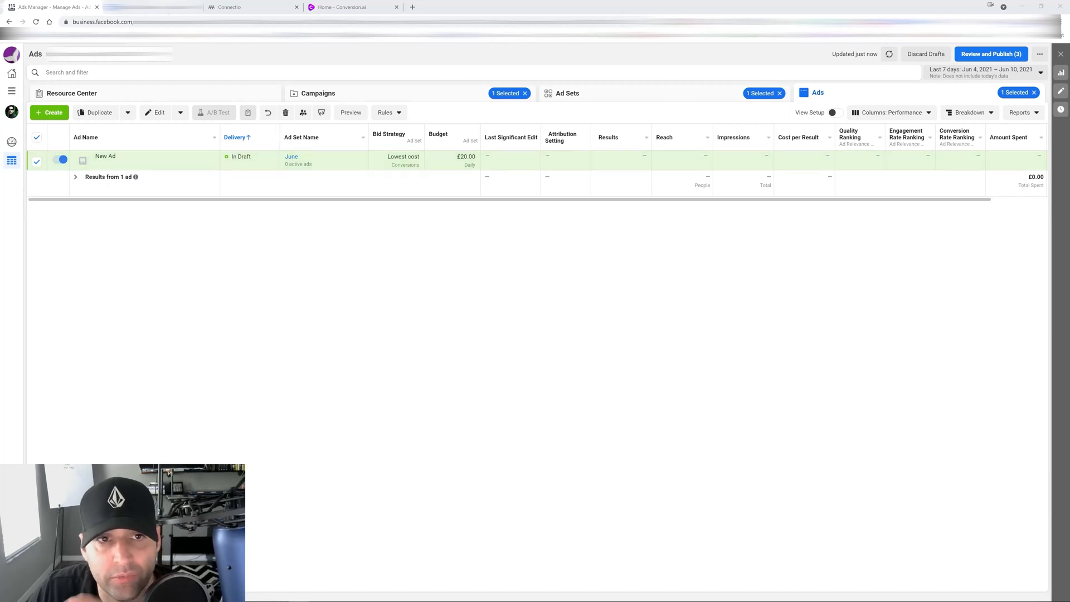
Step: Switch to the Google Docs document and look through all of its pages
left_click(166, 8)
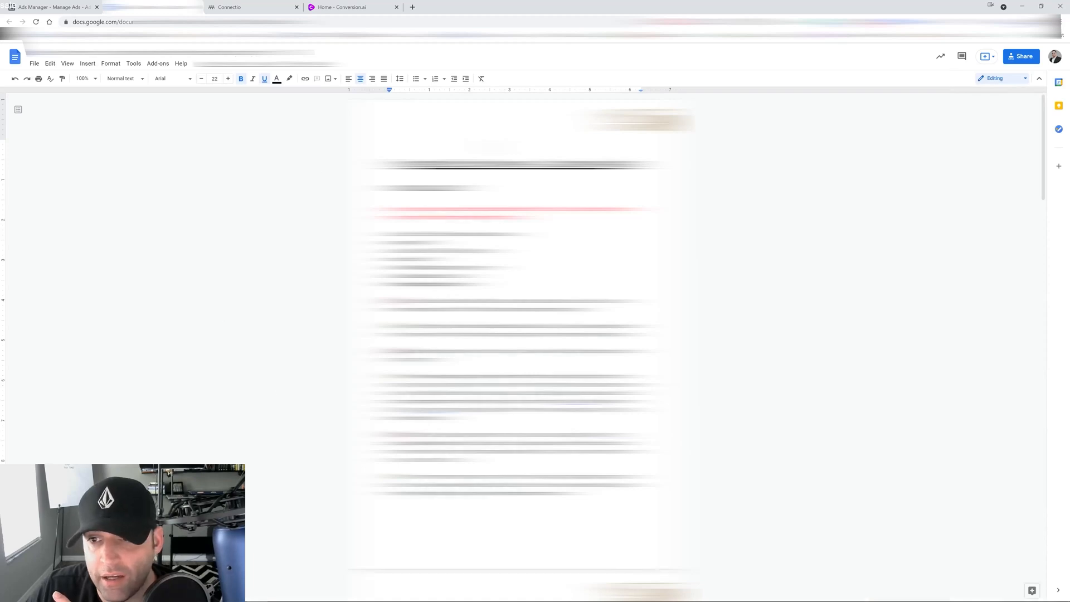
scroll(789, 232, "down", 20)
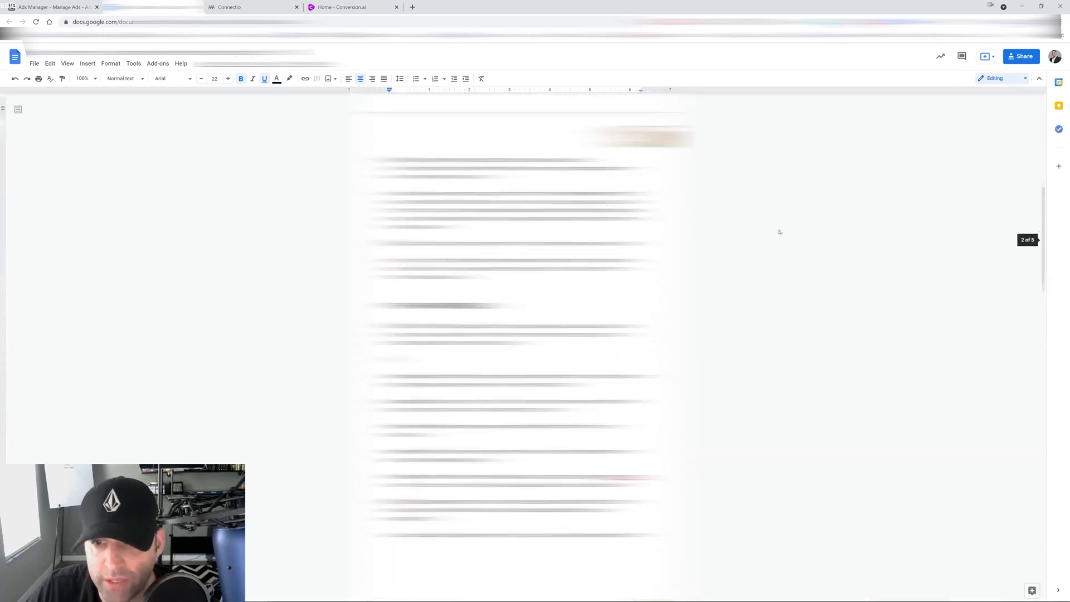
scroll(765, 328, "down", 7)
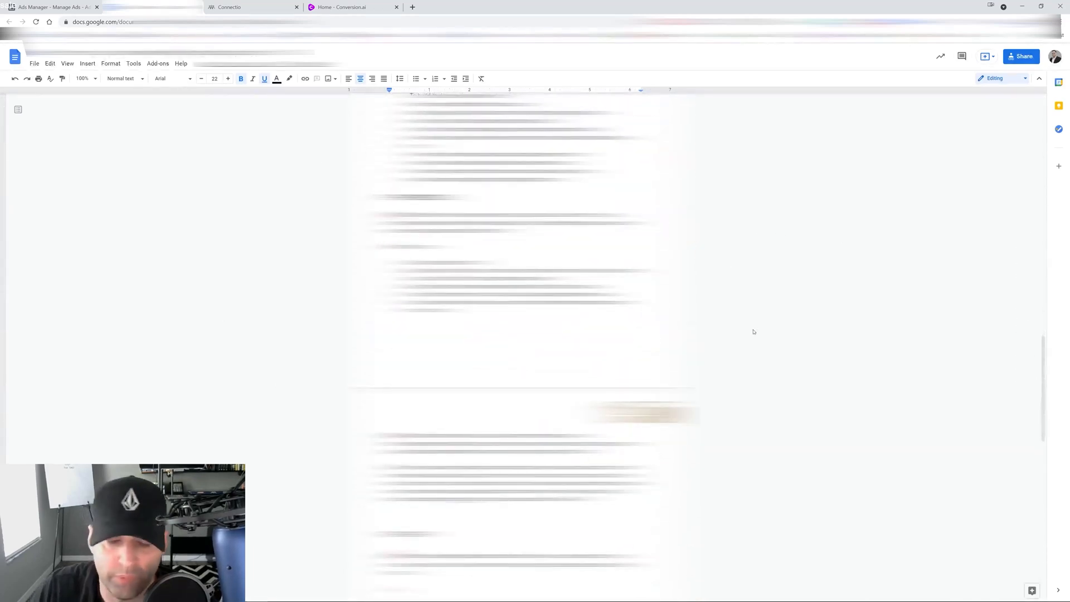
scroll(745, 327, "down", 3)
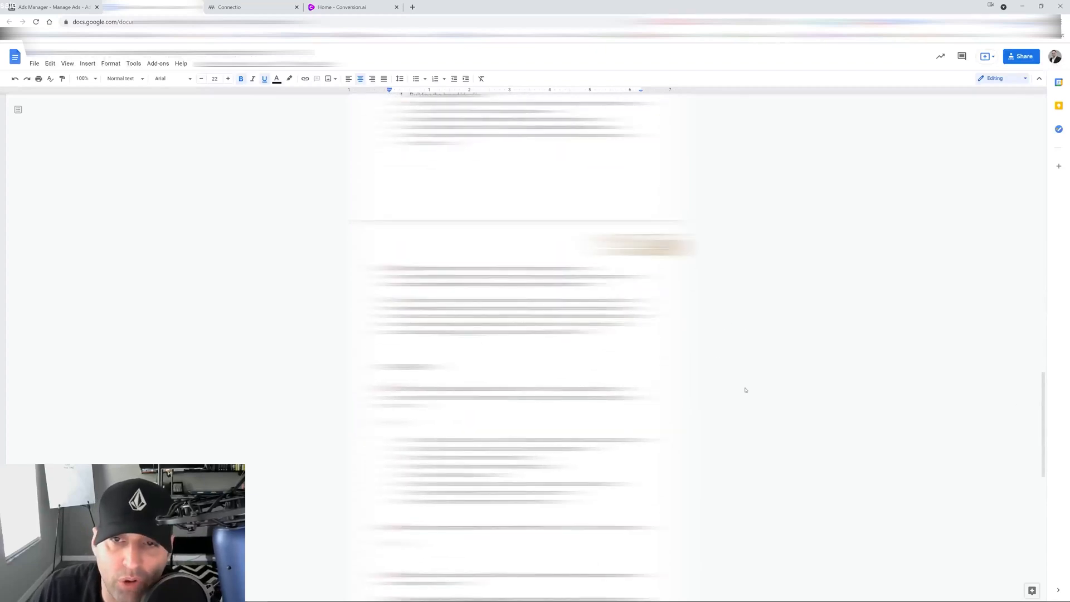
scroll(743, 384, "up", 4)
scroll(742, 379, "up", 15)
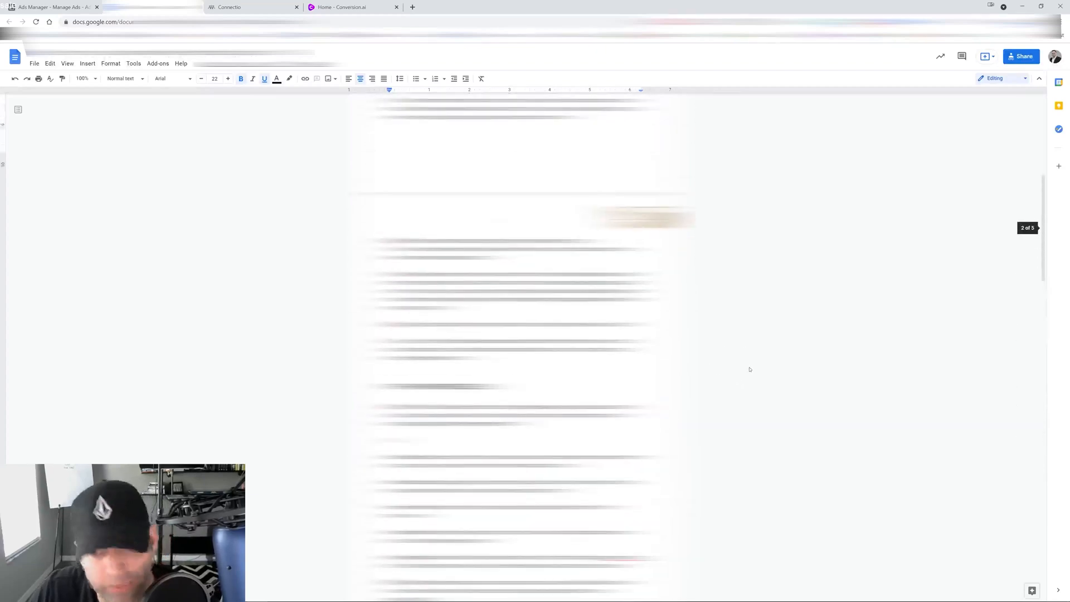
scroll(748, 366, "up", 2)
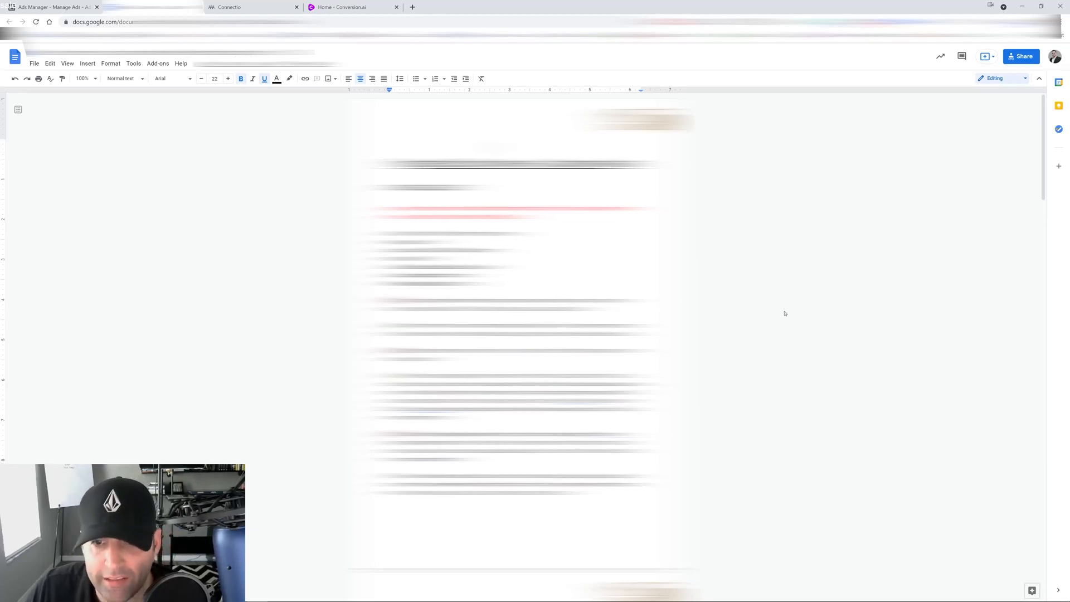
scroll(792, 323, "down", 8)
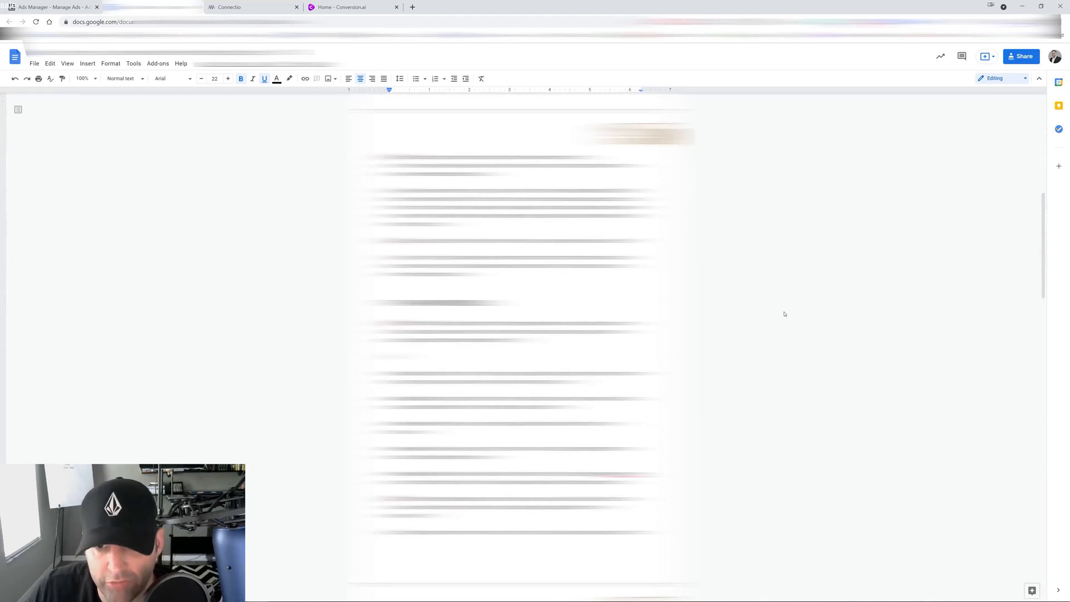
scroll(784, 314, "down", 10)
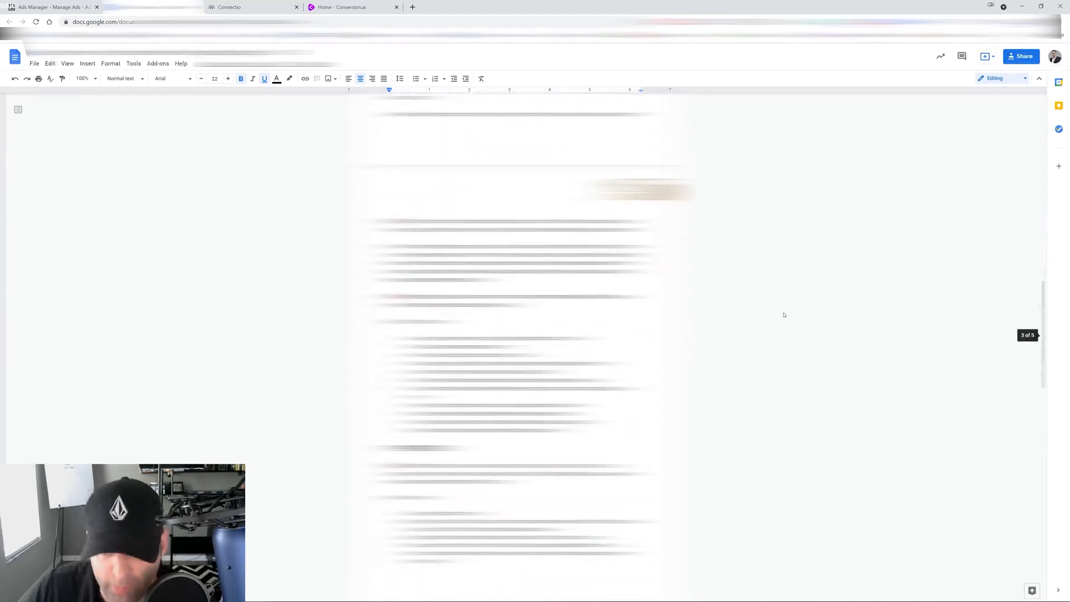
scroll(783, 314, "down", 10)
scroll(782, 315, "down", 3)
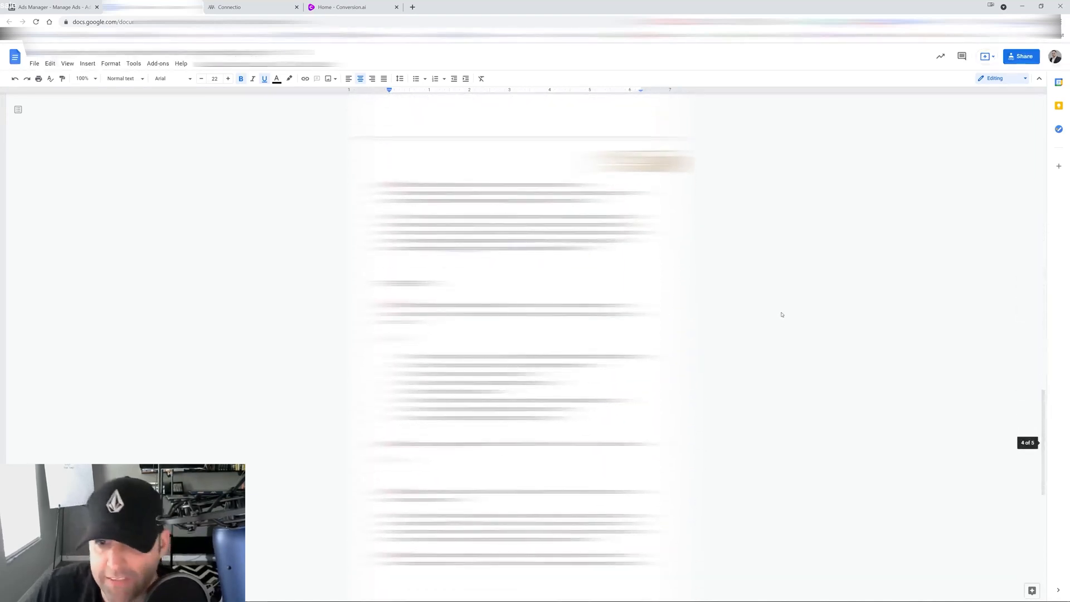
scroll(778, 315, "down", 6)
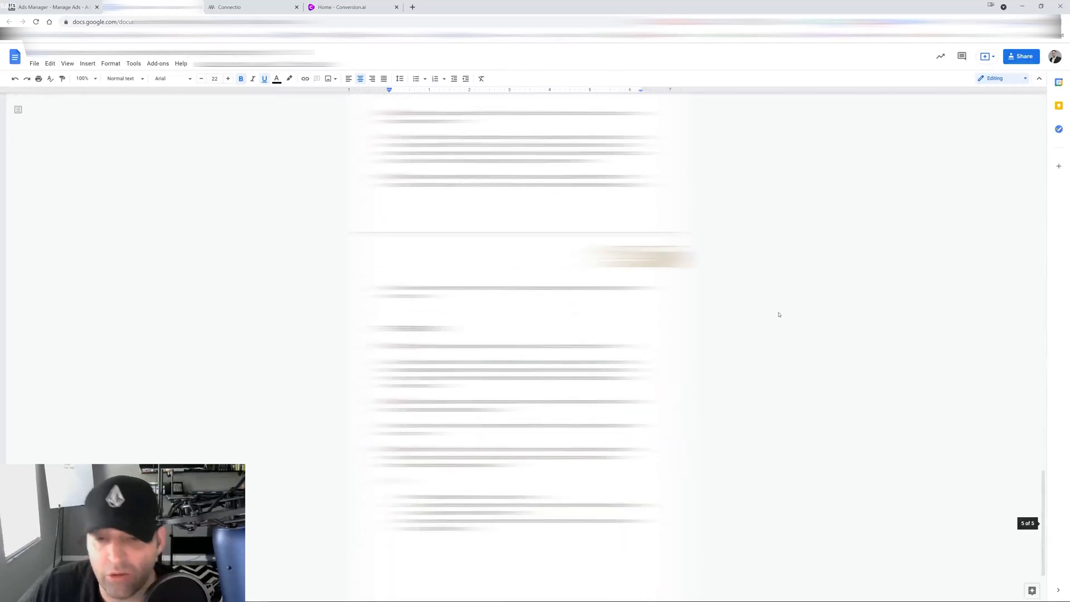
scroll(779, 315, "up", 5)
scroll(775, 316, "up", 15)
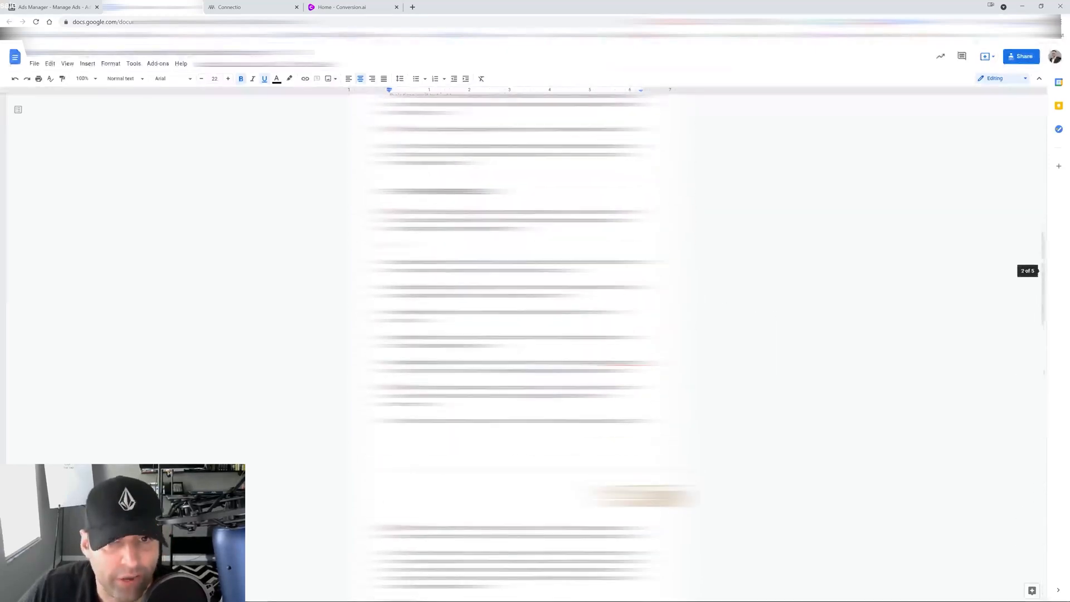
Step: Switch to Connectio and open the audience search for discovering interests
left_click(236, 7)
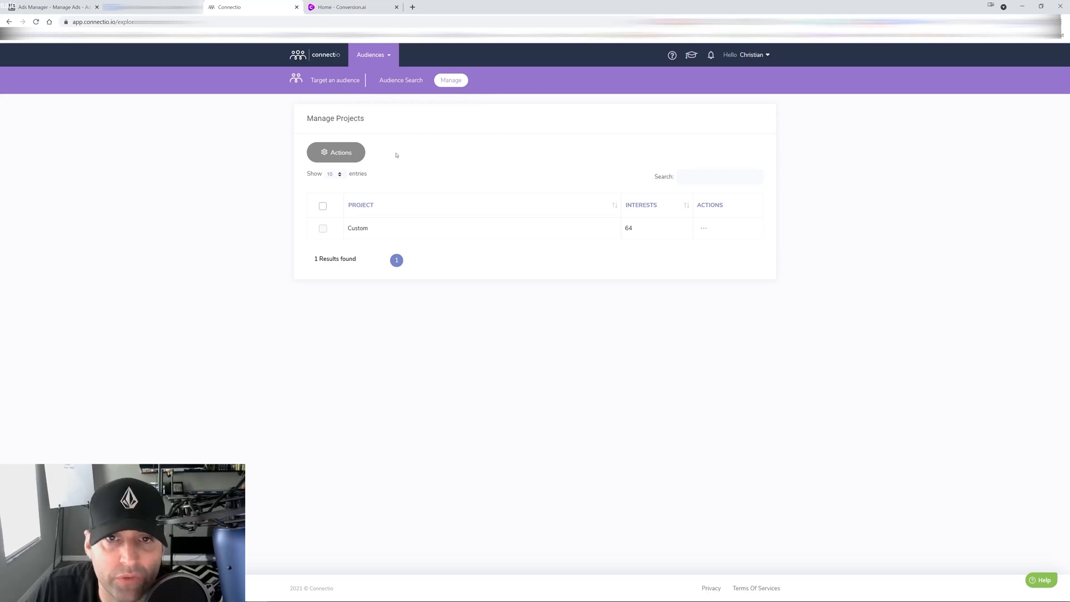
left_click(394, 83)
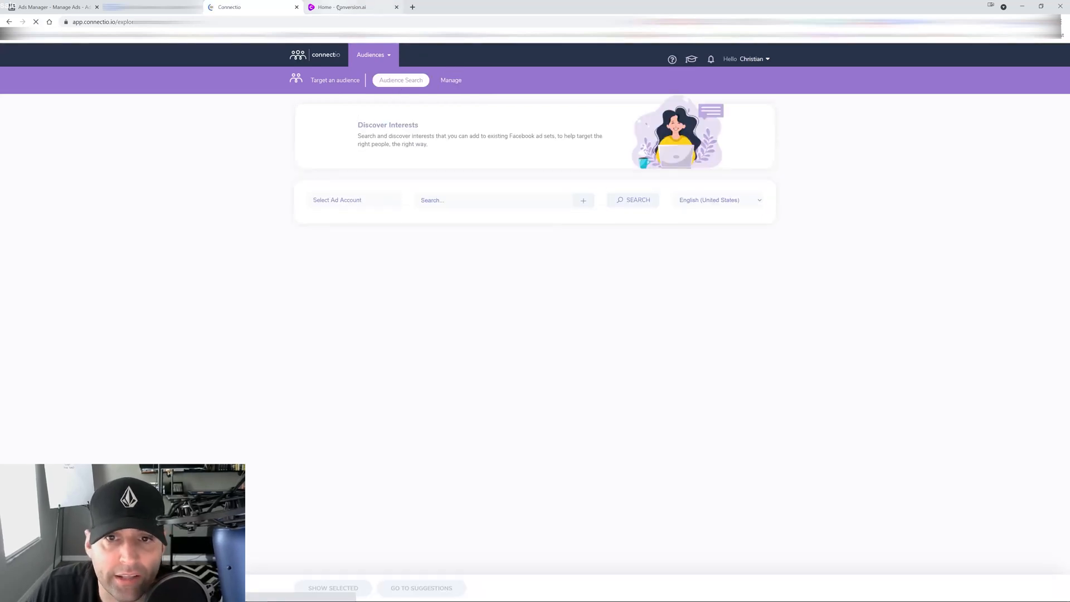
Step: Switch to Conversion.ai and open the Facebook ad primary text template
key("ctrl+Tab")
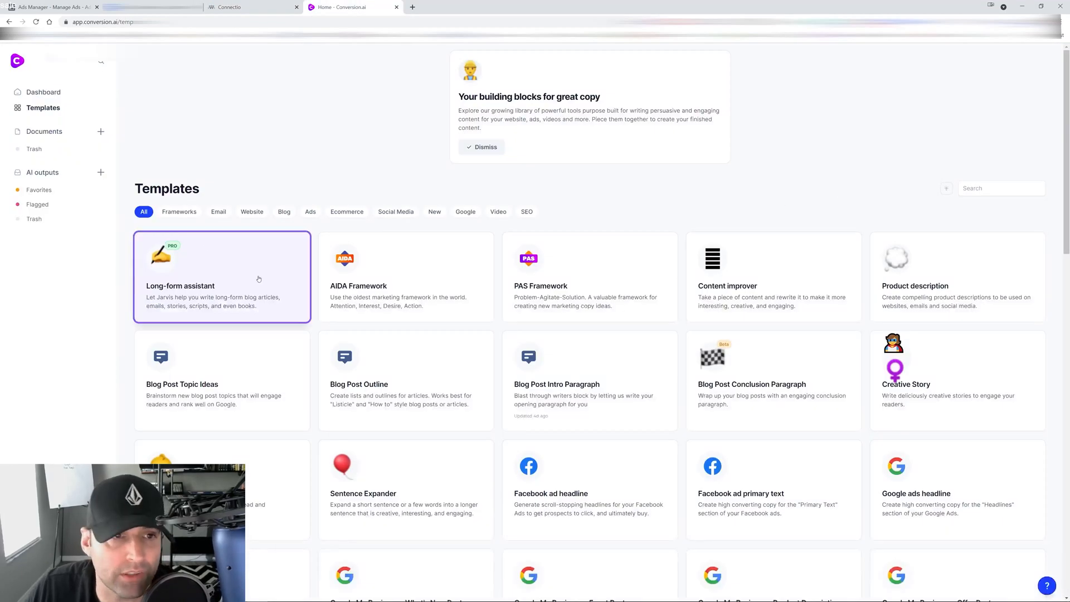
scroll(645, 242, "down", 7)
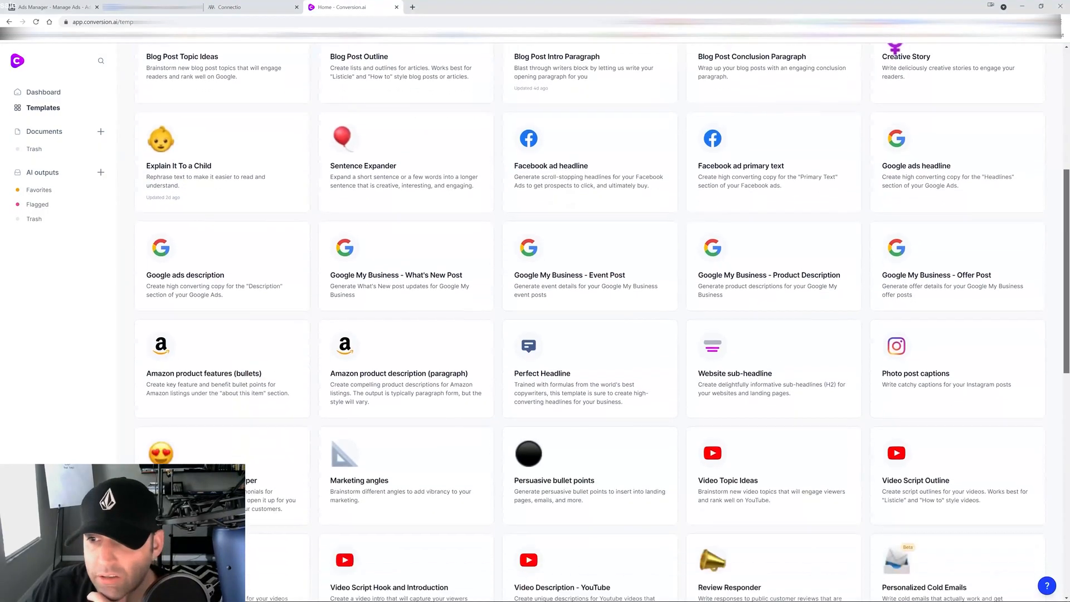
scroll(646, 243, "up", 4)
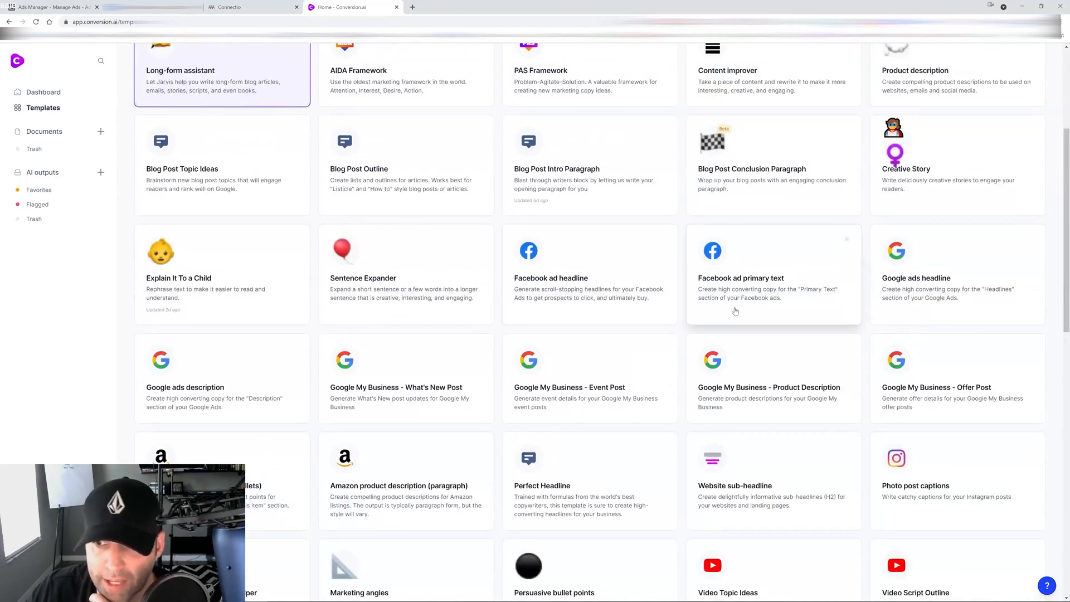
left_click(741, 278)
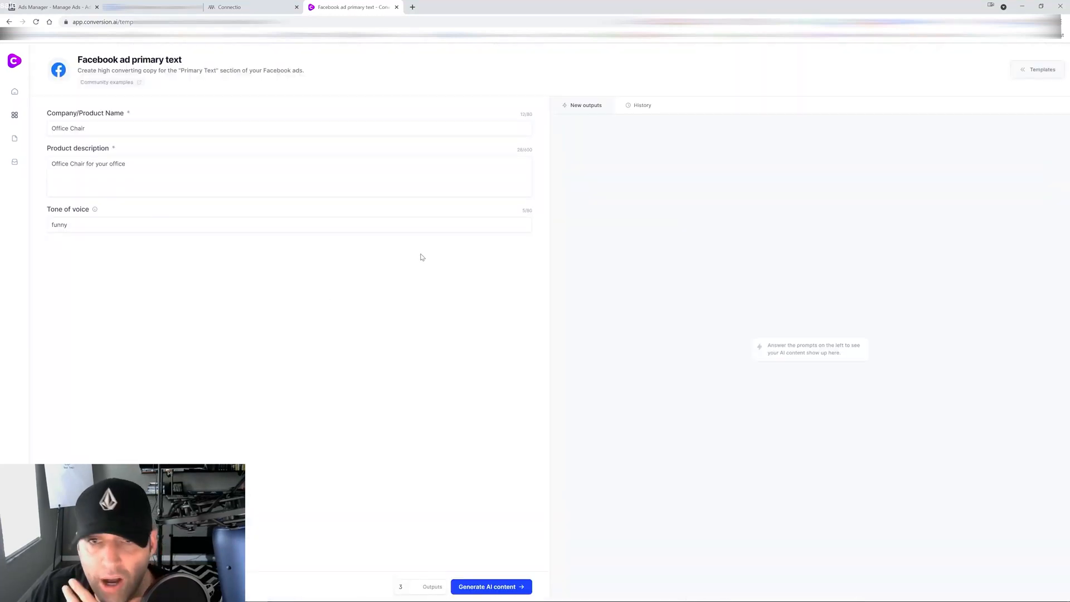
Step: Switch to Ads Manager and add an image to the June ad set's new ad, keeping the Square (1:1) crop and Enhancements
left_click(66, 6)
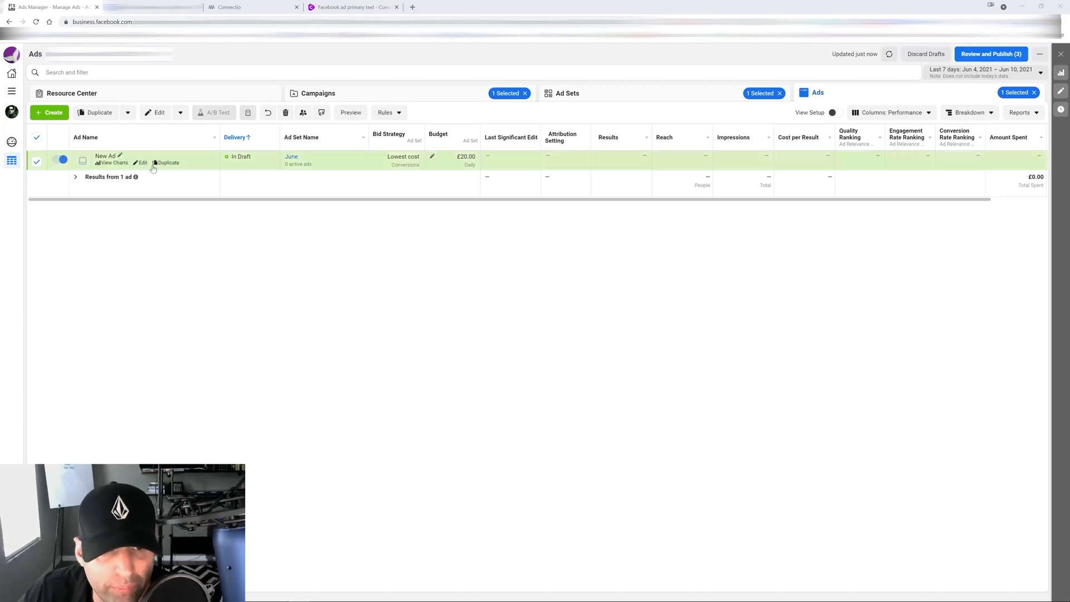
left_click(143, 163)
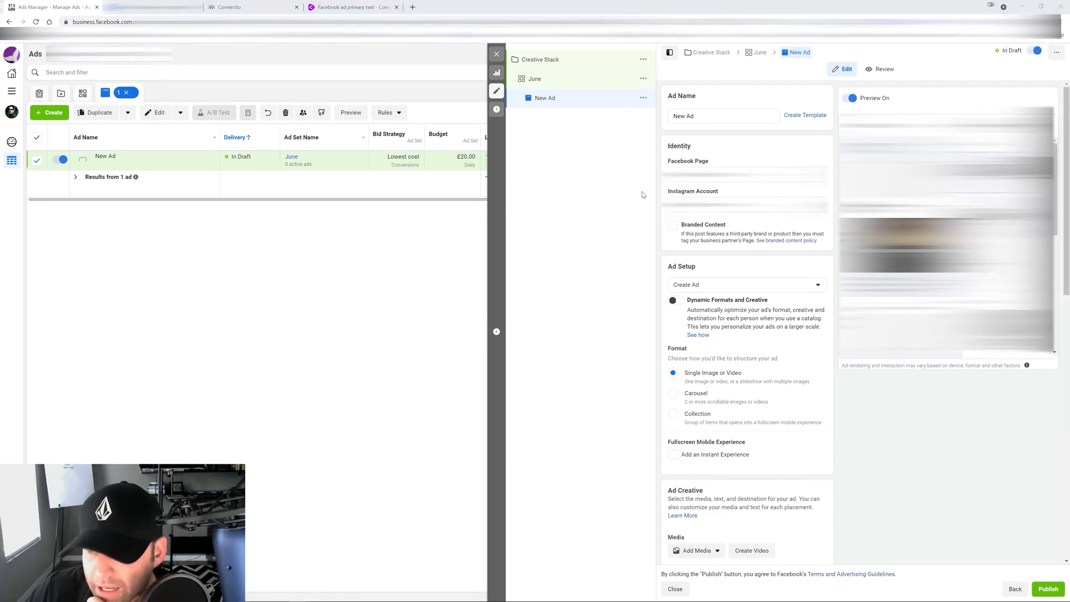
scroll(886, 438, "down", 3)
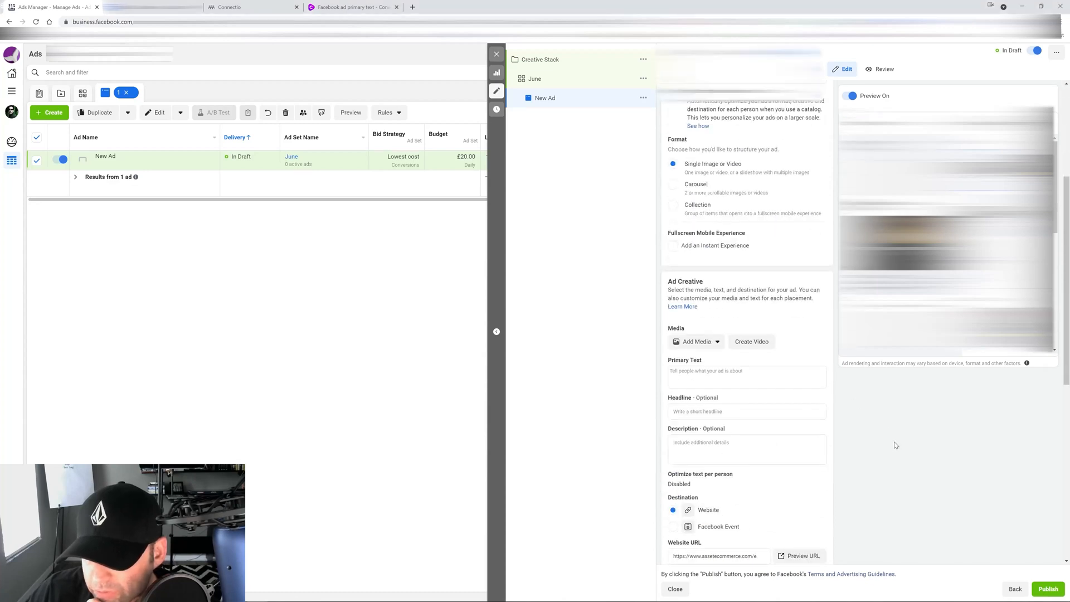
left_click(697, 300)
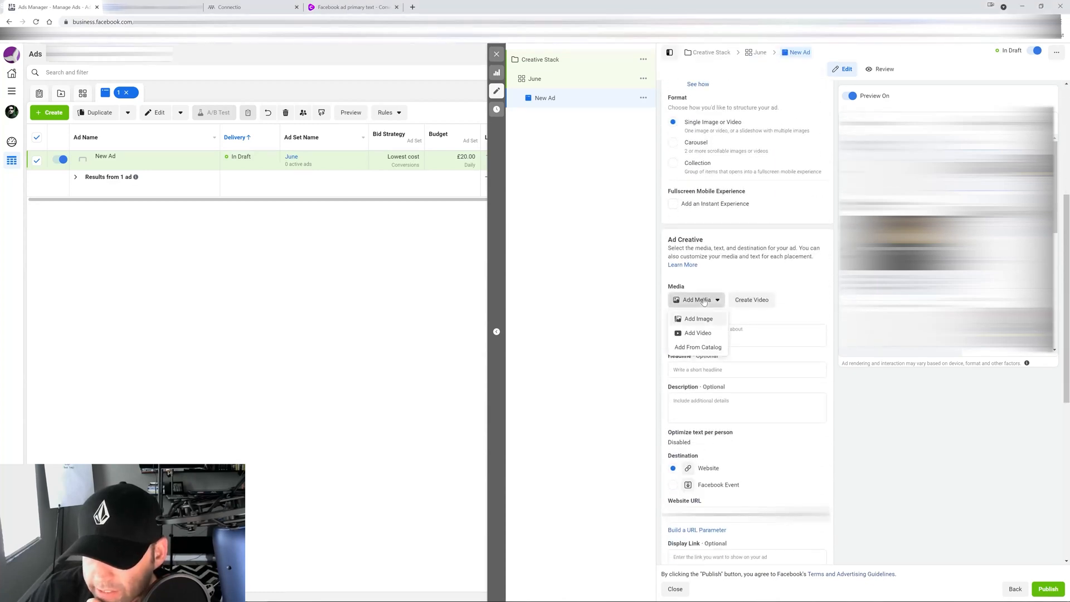
left_click(700, 320)
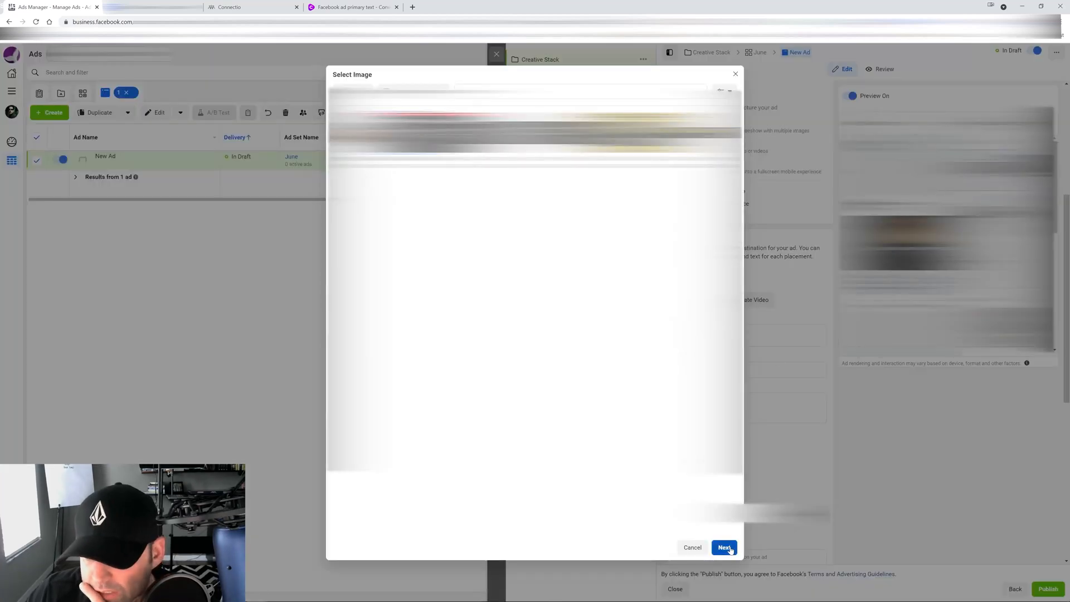
left_click(724, 548)
left_click(724, 547)
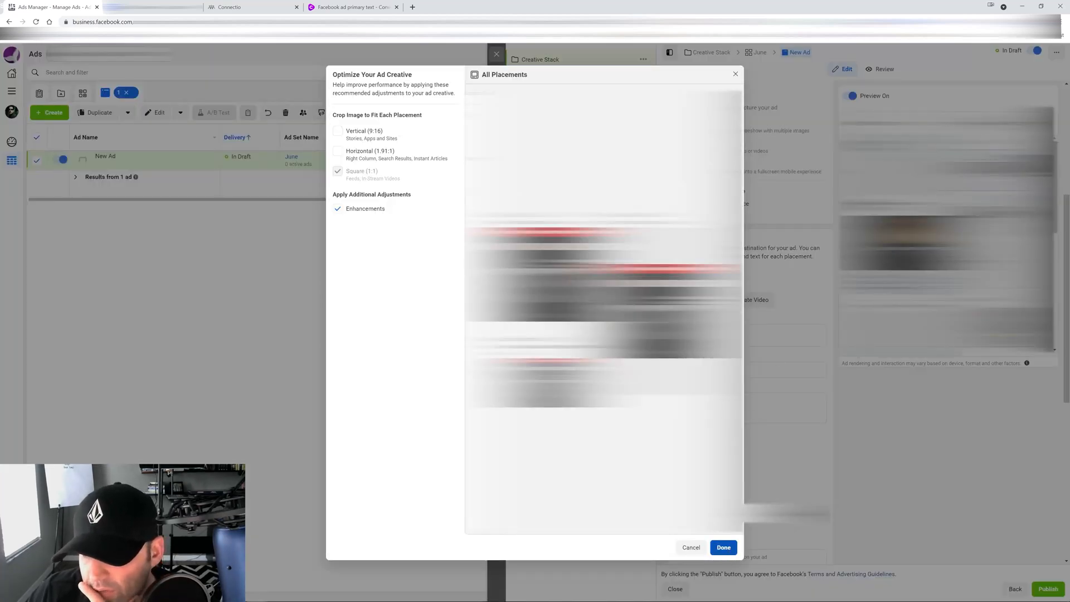
Step: Paste the prepared ad copy into the new ad's primary text
scroll(903, 446, "down", 3)
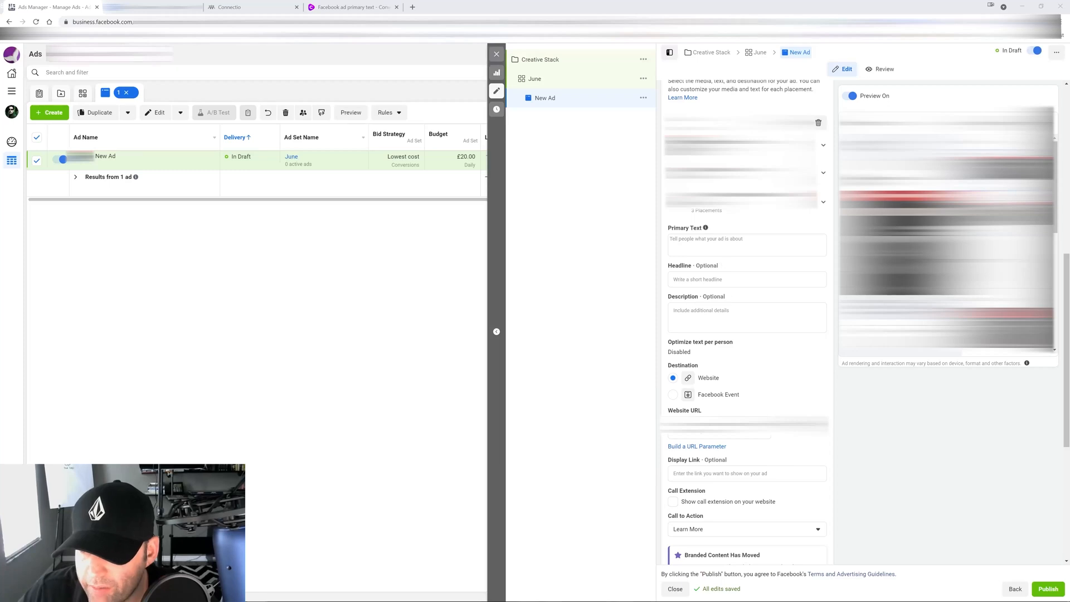
left_click(688, 244)
key("ctrl+v")
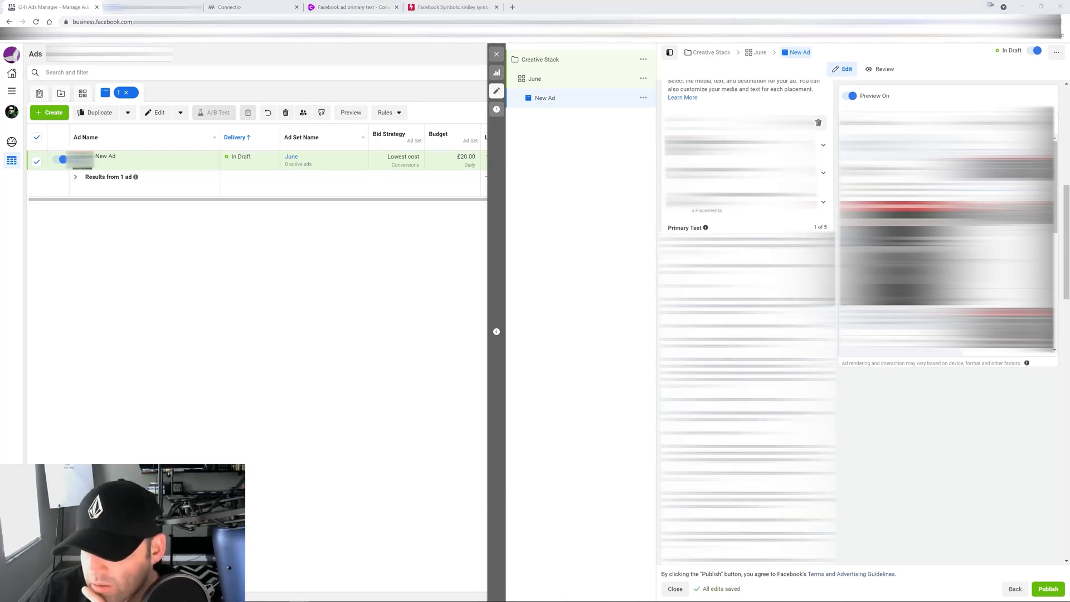
Step: Build URL parameters for the new ad with campaign source {{campaign.name}}, campaign medium {{adset.name}} and campaign name {{campaign.name}}
scroll(747, 345, "down", 4)
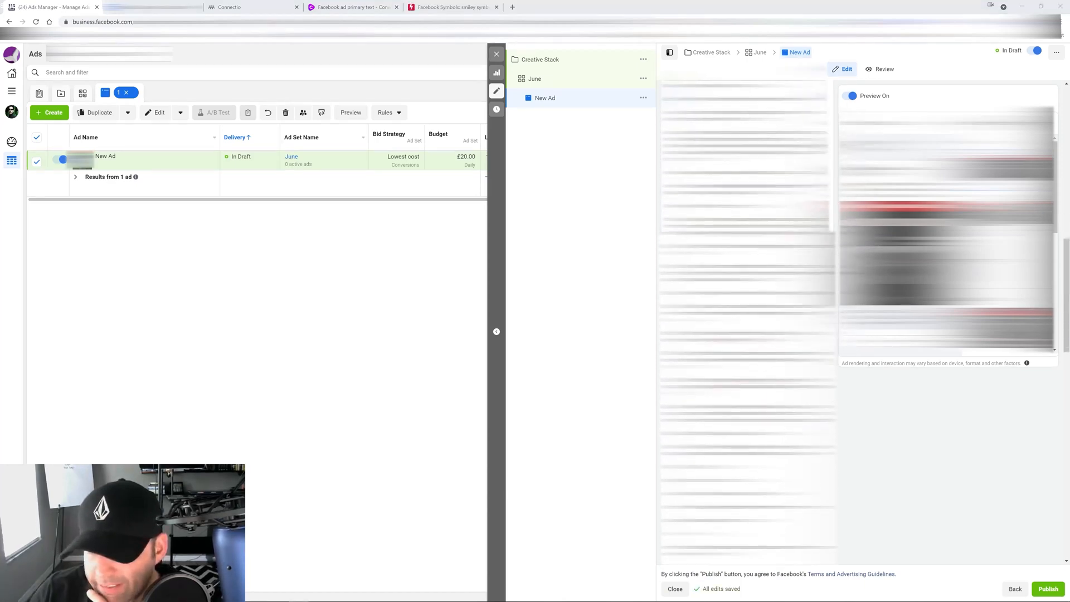
scroll(747, 363, "down", 5)
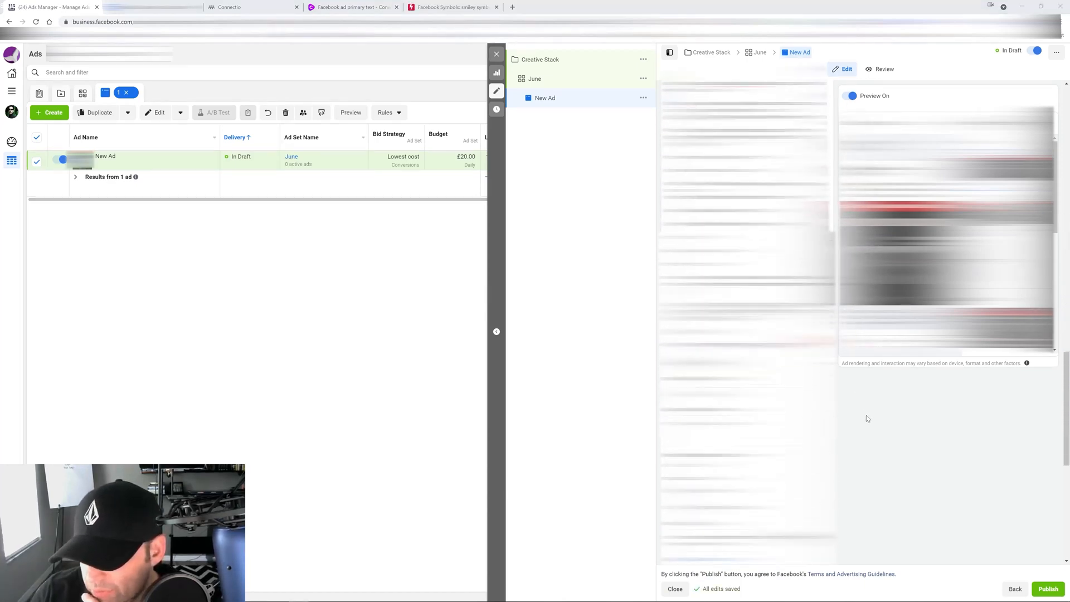
scroll(868, 419, "down", 3)
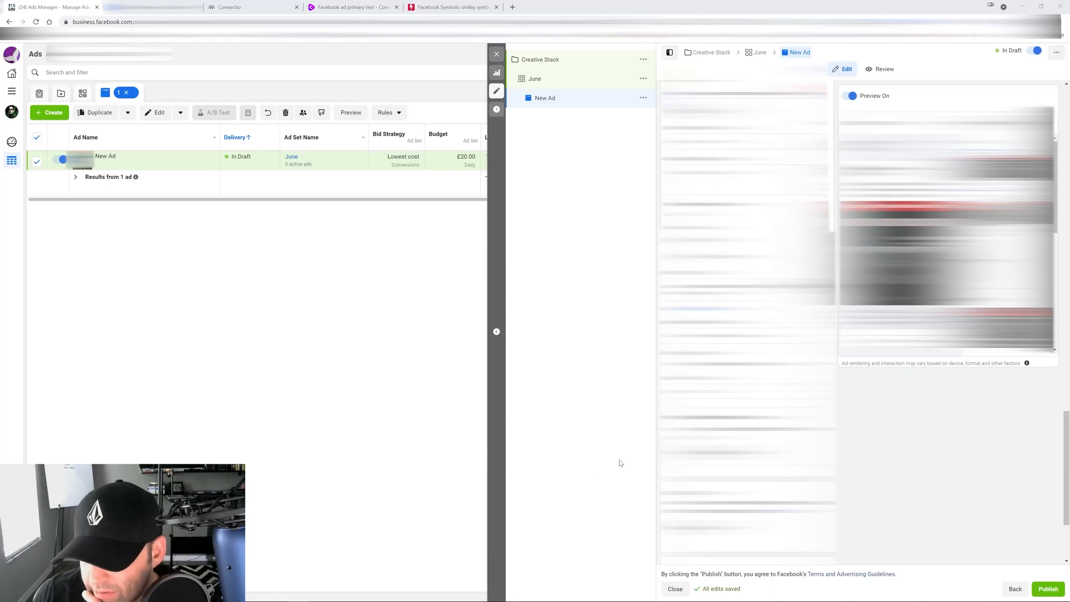
scroll(660, 401, "down", 10)
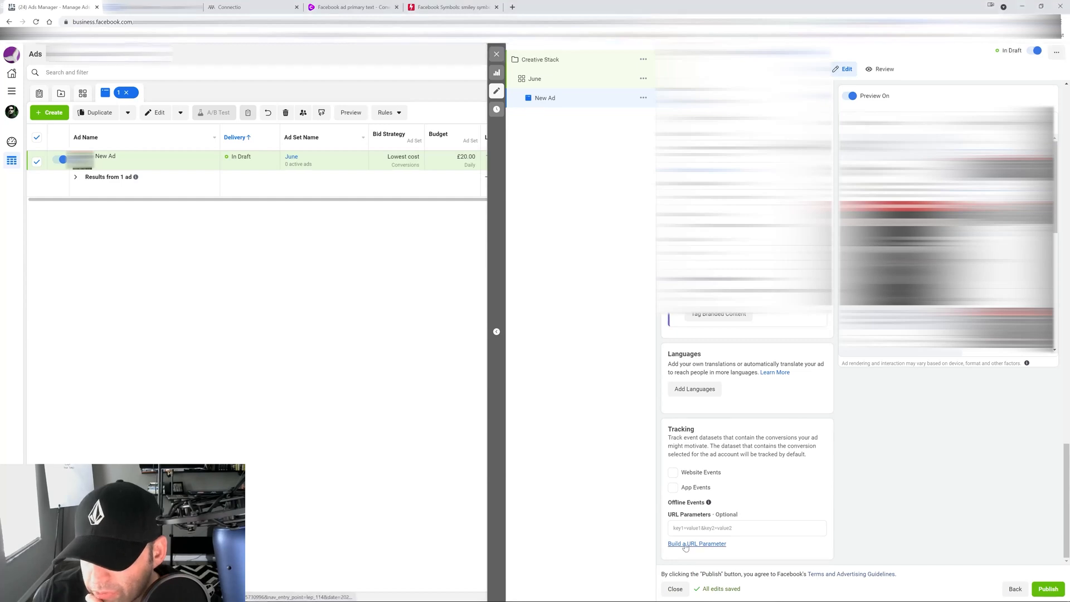
left_click(705, 544)
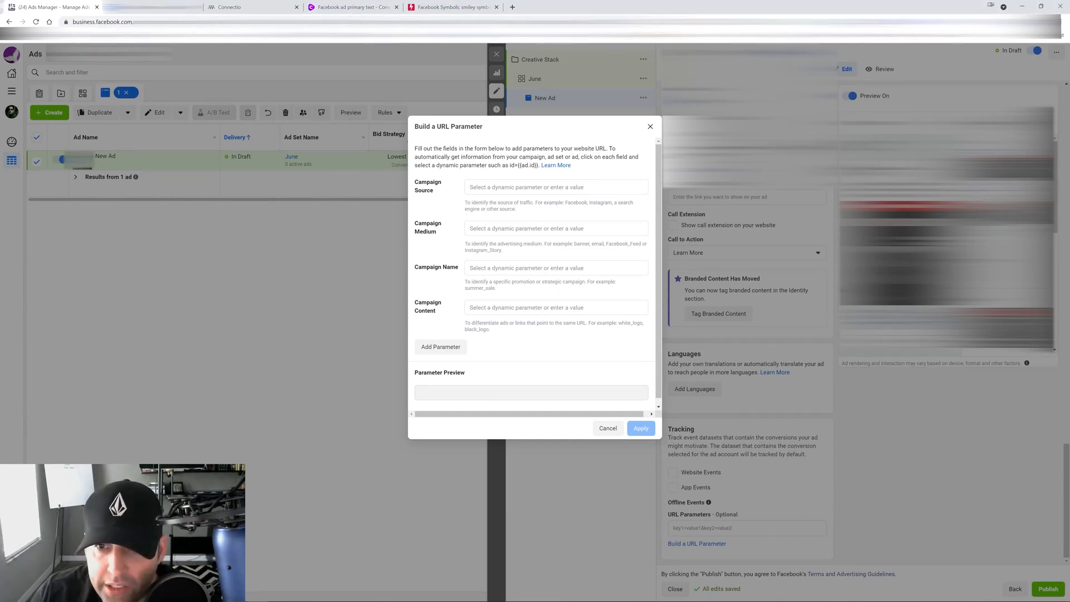
left_click(491, 188)
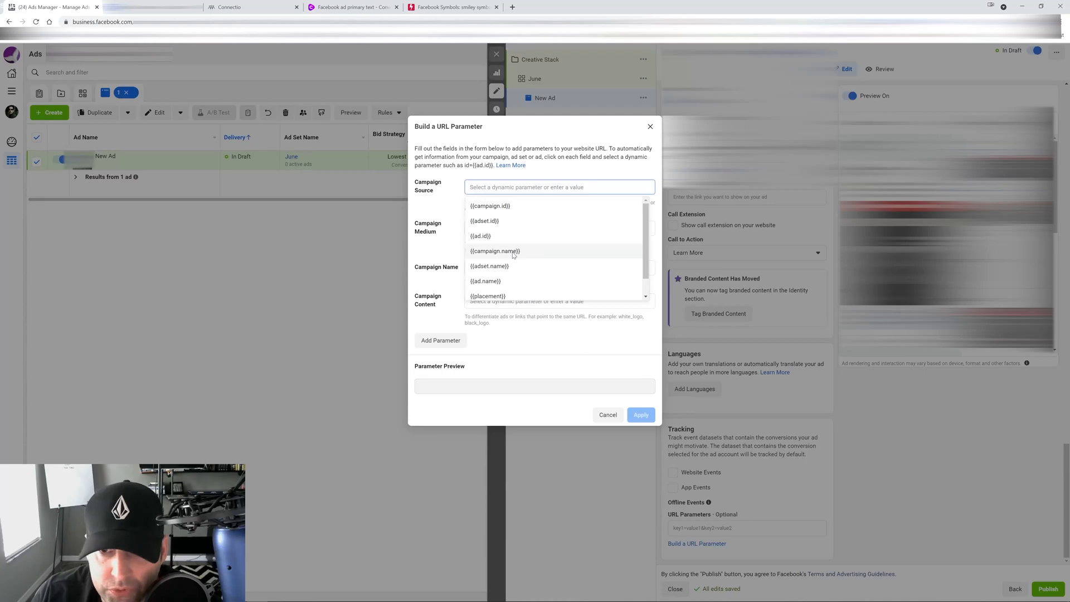
left_click(513, 252)
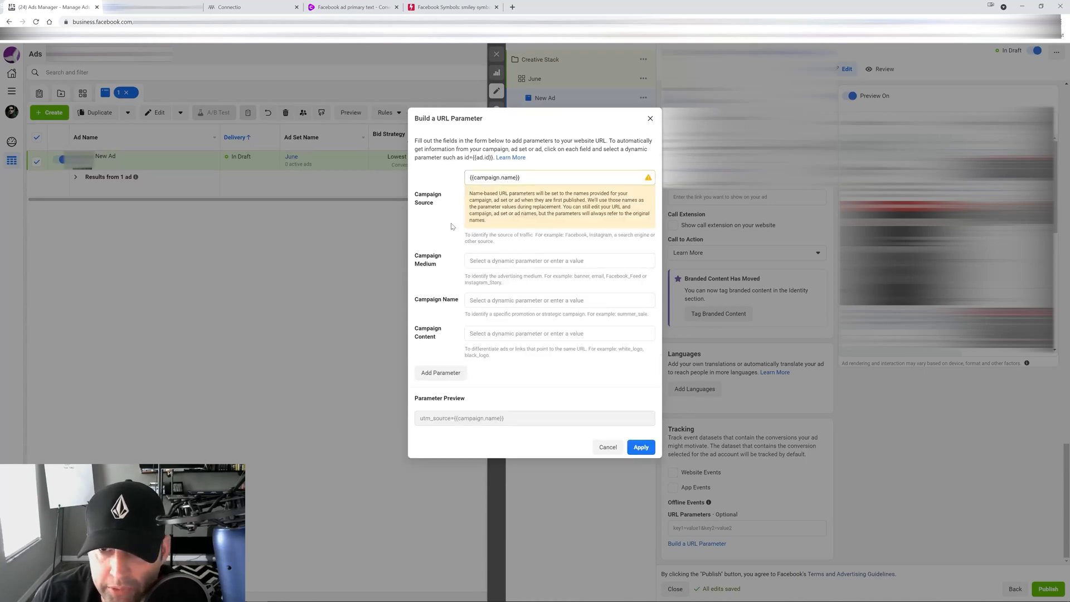
left_click(499, 261)
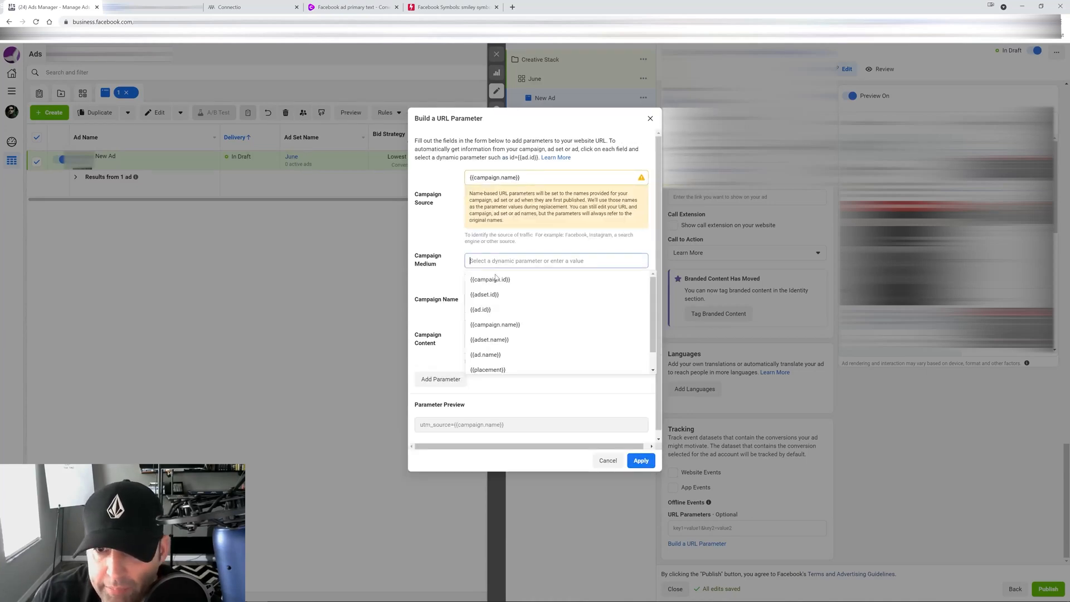
left_click(501, 340)
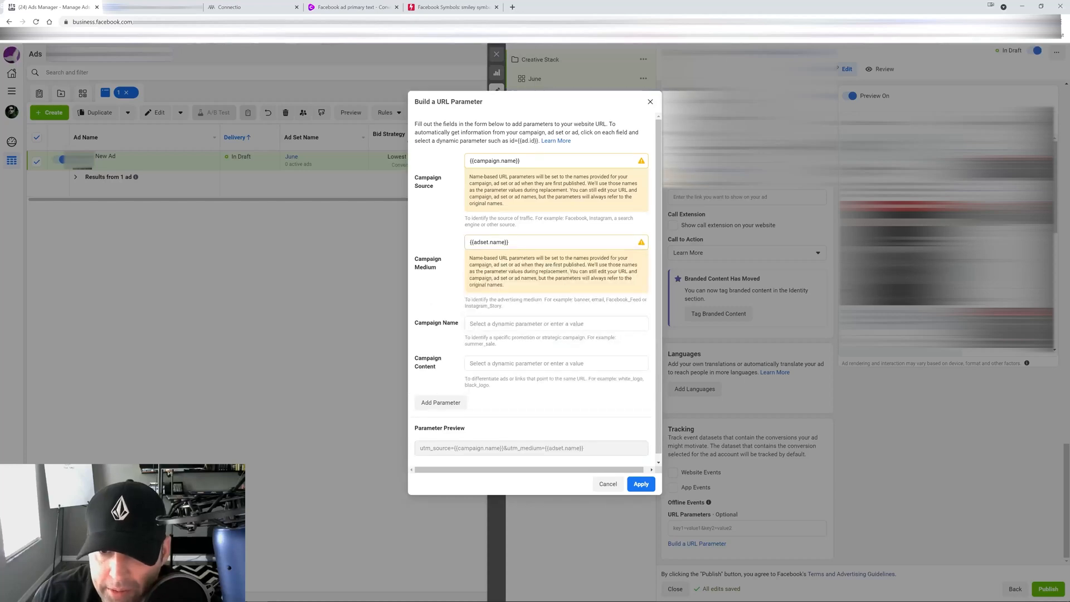
left_click(502, 324)
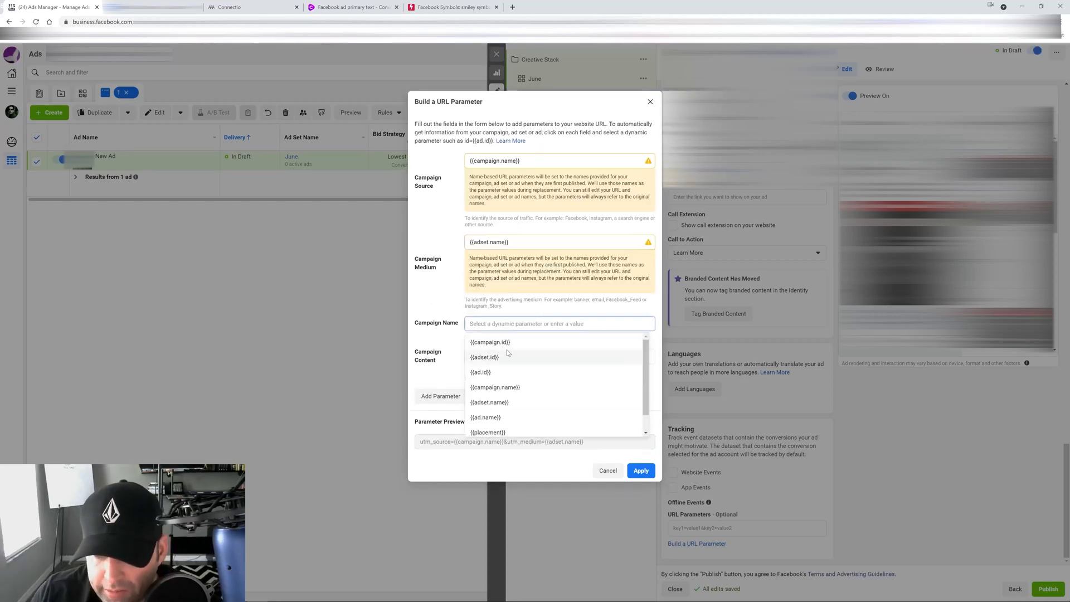
left_click(511, 389)
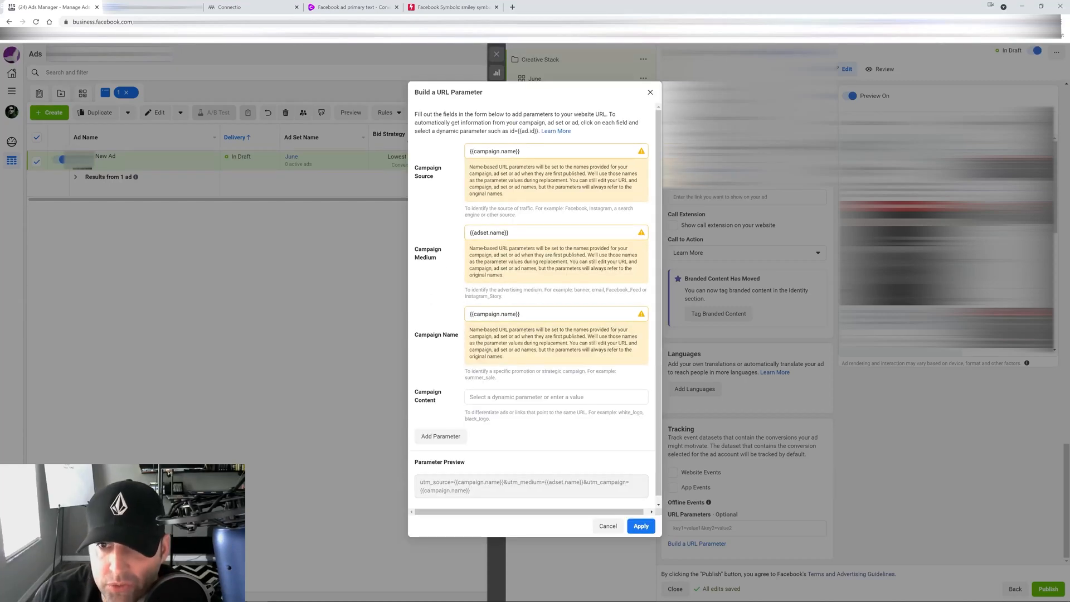
Step: Set the campaign source to Facebook and the campaign content to {{ad.name}}, and apply the URL parameters
left_click(495, 151)
type("Faceb")
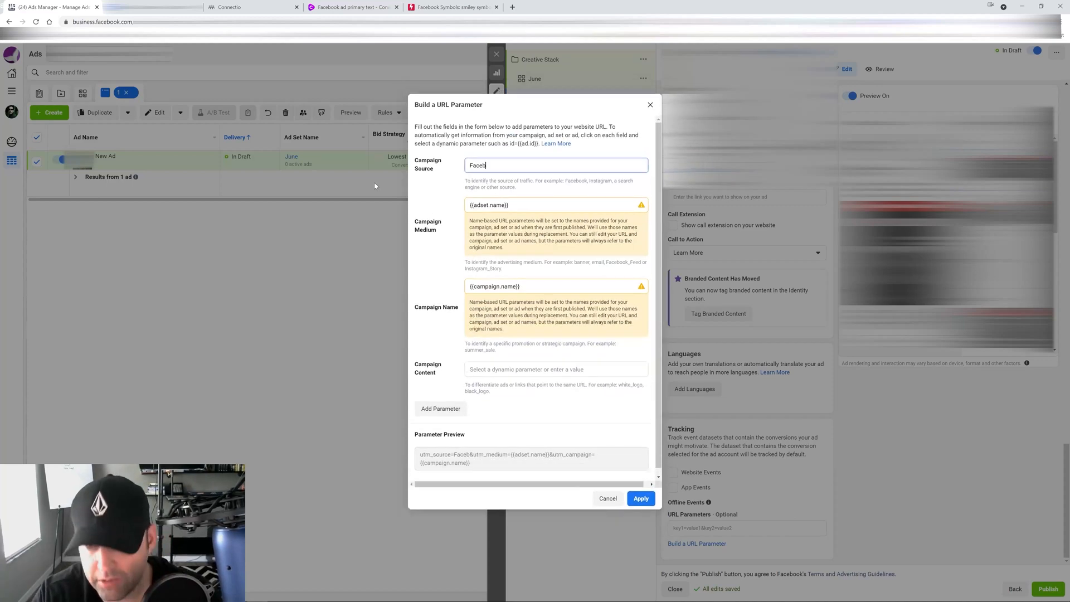
type("ook")
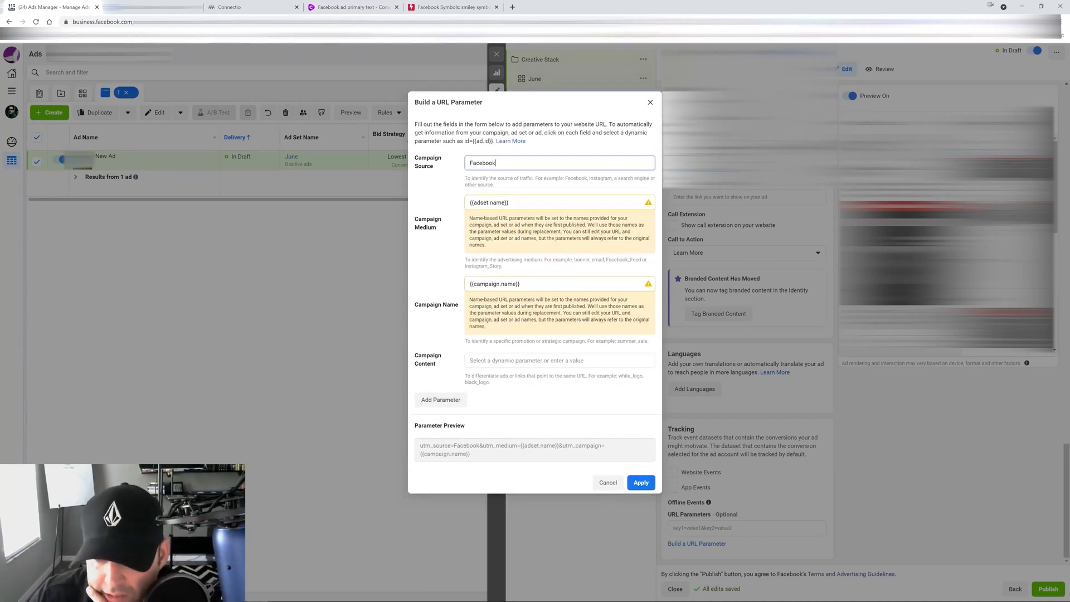
left_click(524, 360)
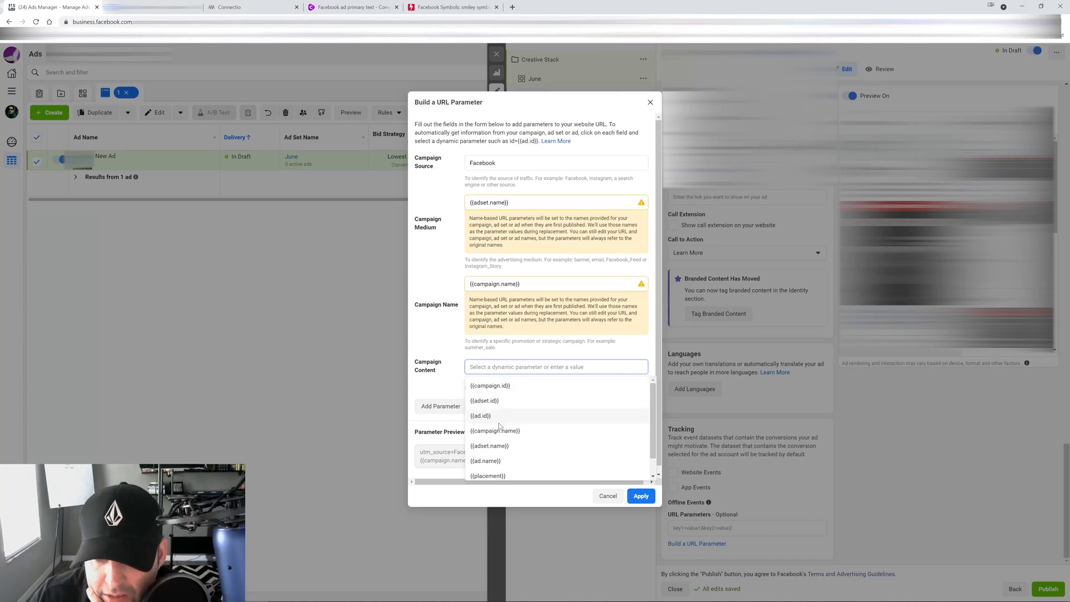
left_click(498, 458)
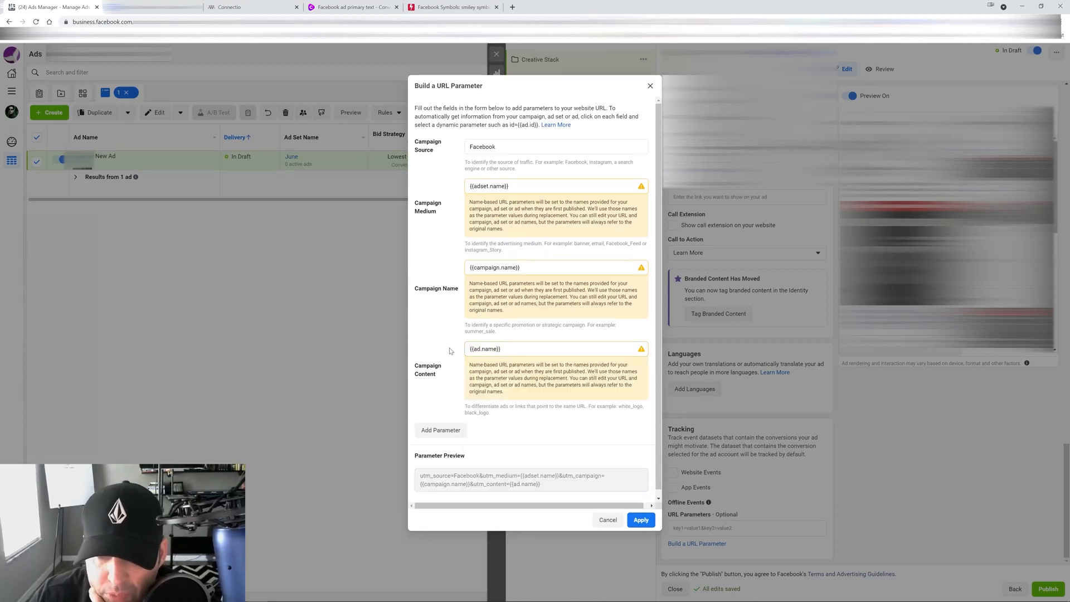
left_click(640, 520)
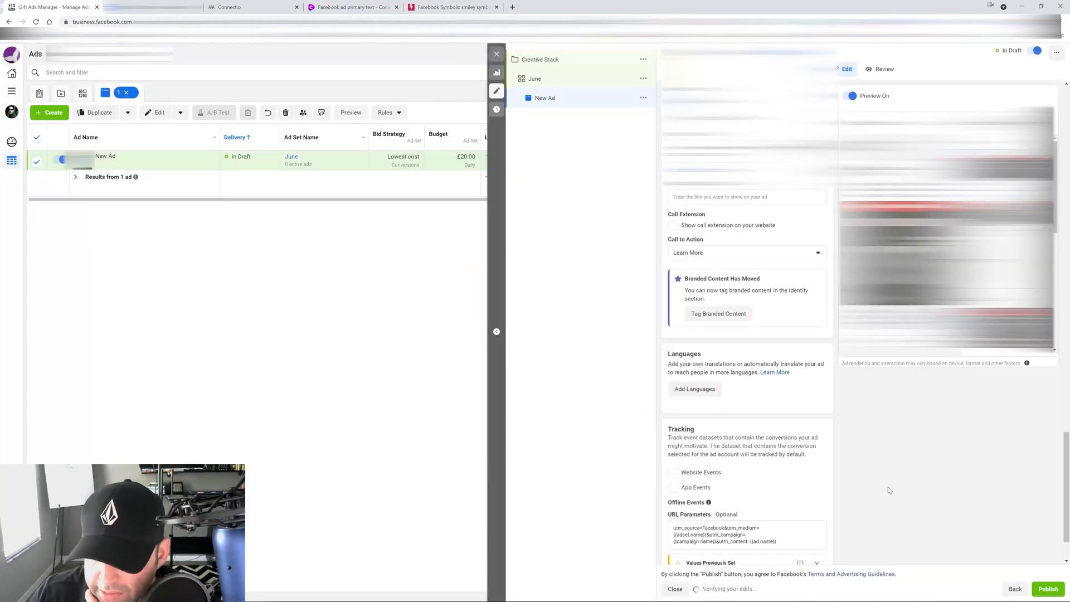
Step: Replace the URL parameters with utm_source={{site_source_name}}&utm_medium={{placement}}&utm_campaign={{campaign.name}}&utm_content={{ad.name}}&utm_term={{adset.name}} and enable Website Events tracking
scroll(875, 480, "down", 2)
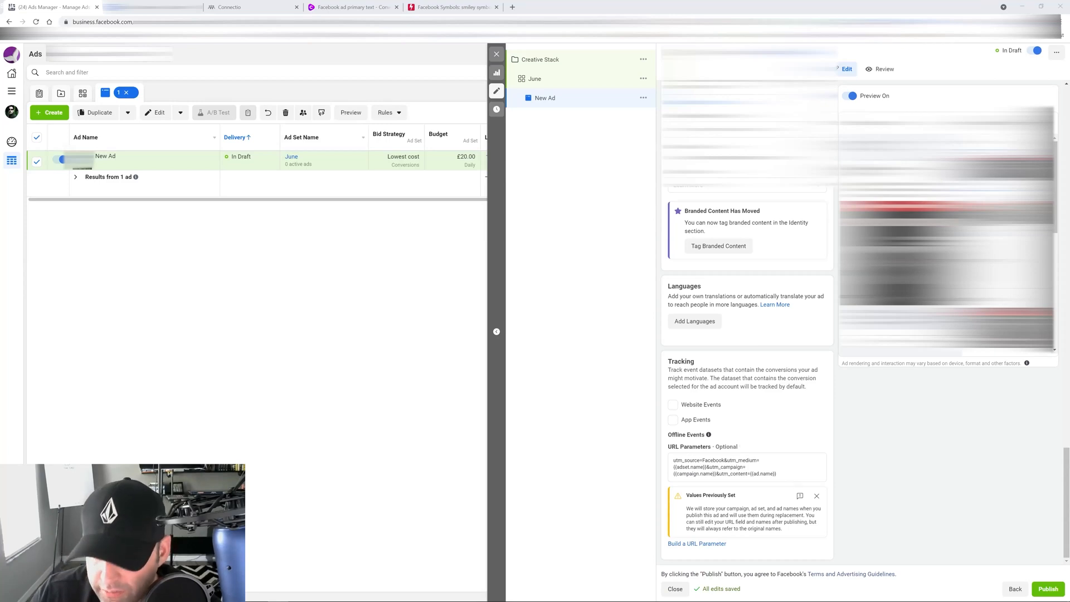
left_click_drag(673, 459, 845, 502)
key("BackSpace")
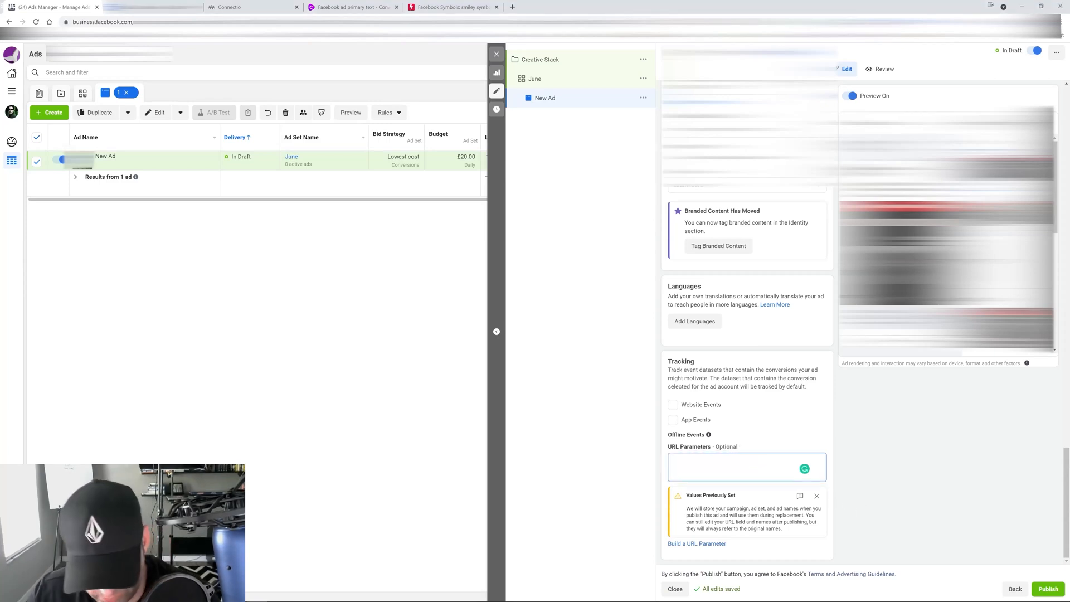
type("utm_source={{site_source_name}}&utm_medium={{placement}}&utm_campaign={{campaign.name}}&utm_content={{ad.name}}&utm_term={{adset.name}}")
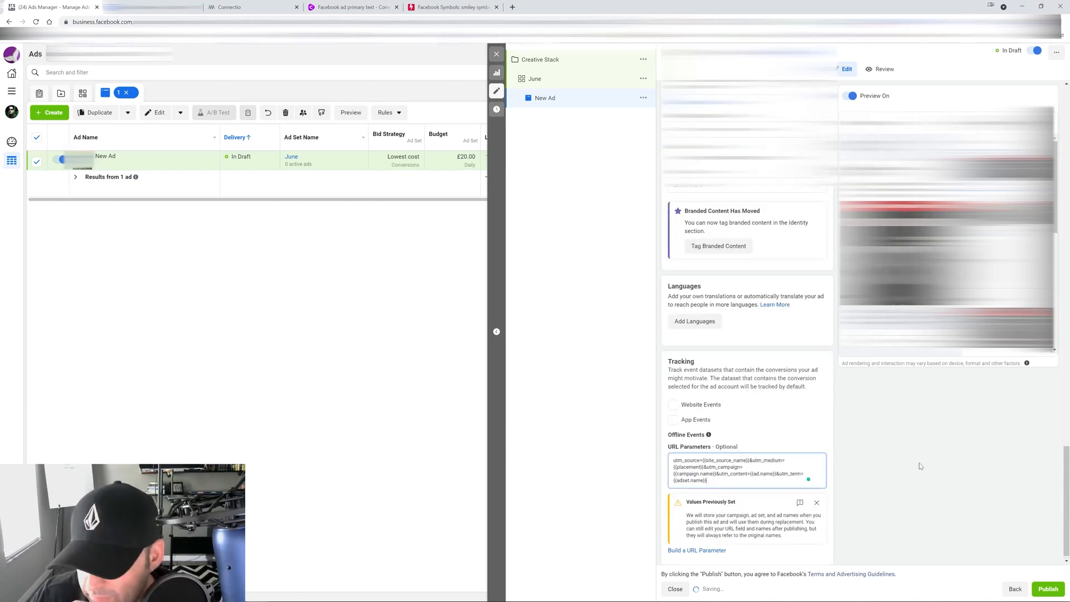
left_click(673, 405)
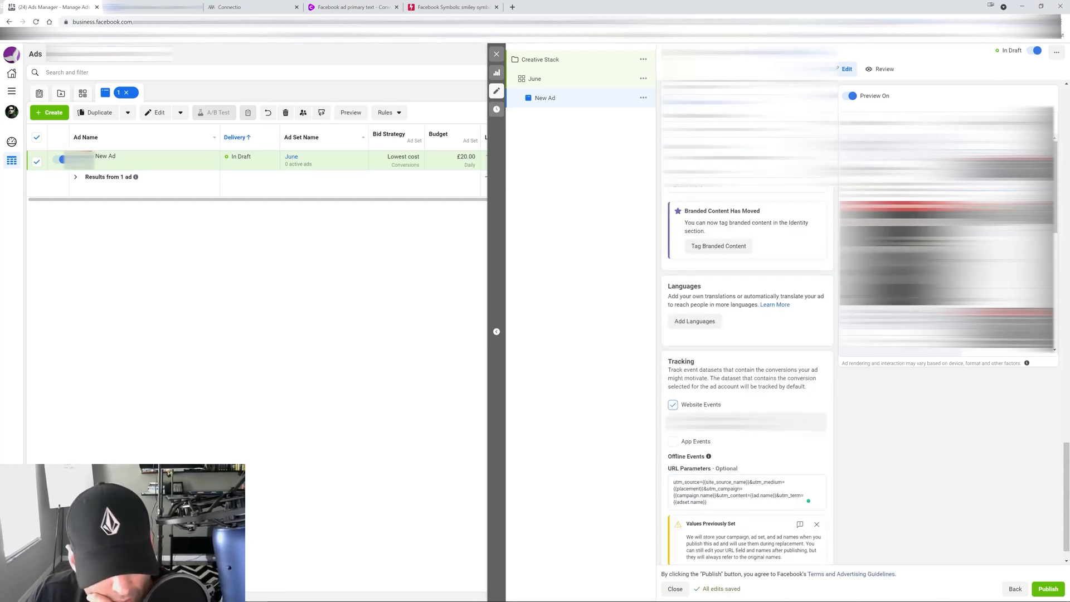
Step: Close the ad editor and duplicate the new ad once within its original campaign, keeping existing reactions, comments and shares
scroll(897, 460, "up", 10)
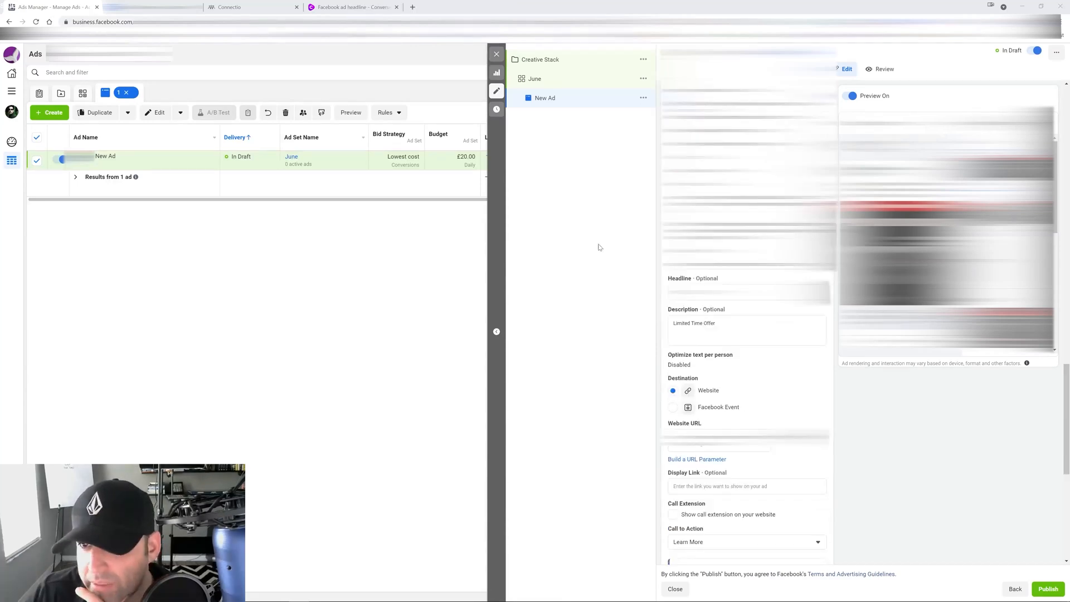
left_click(497, 54)
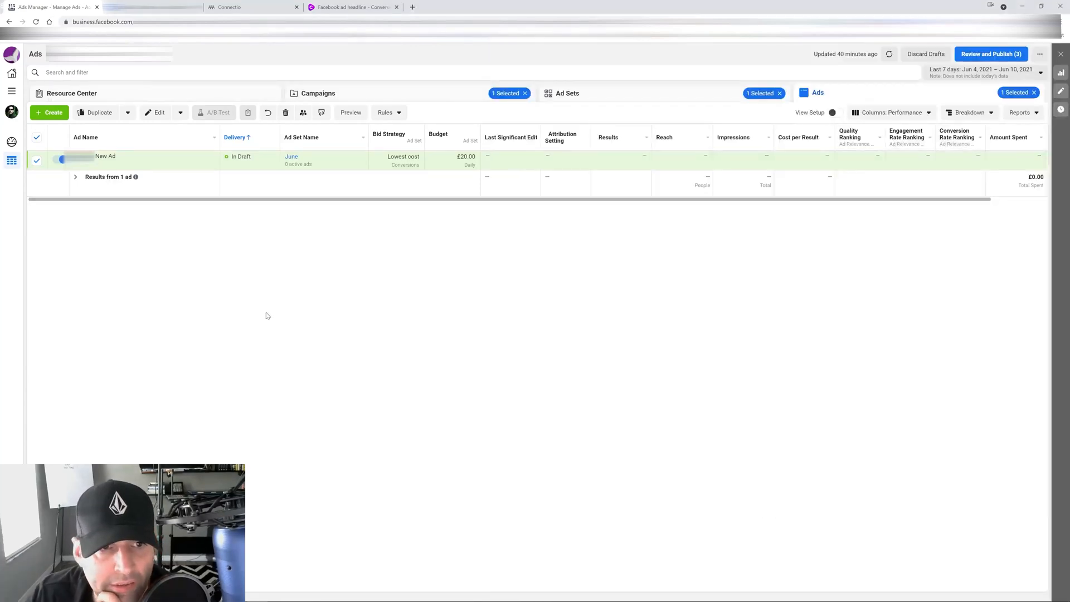
left_click(98, 112)
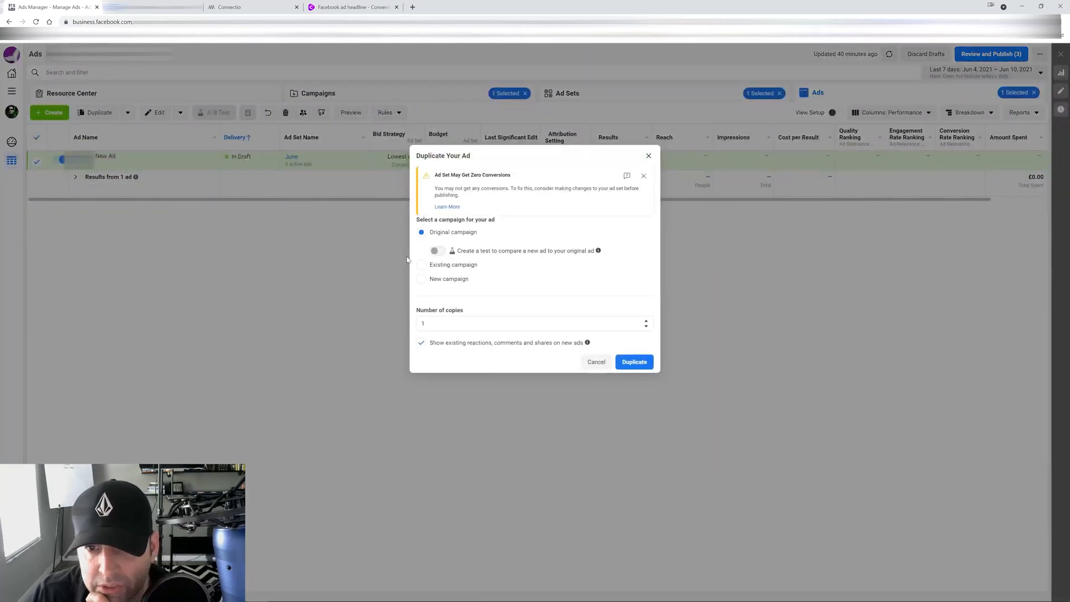
left_click(634, 362)
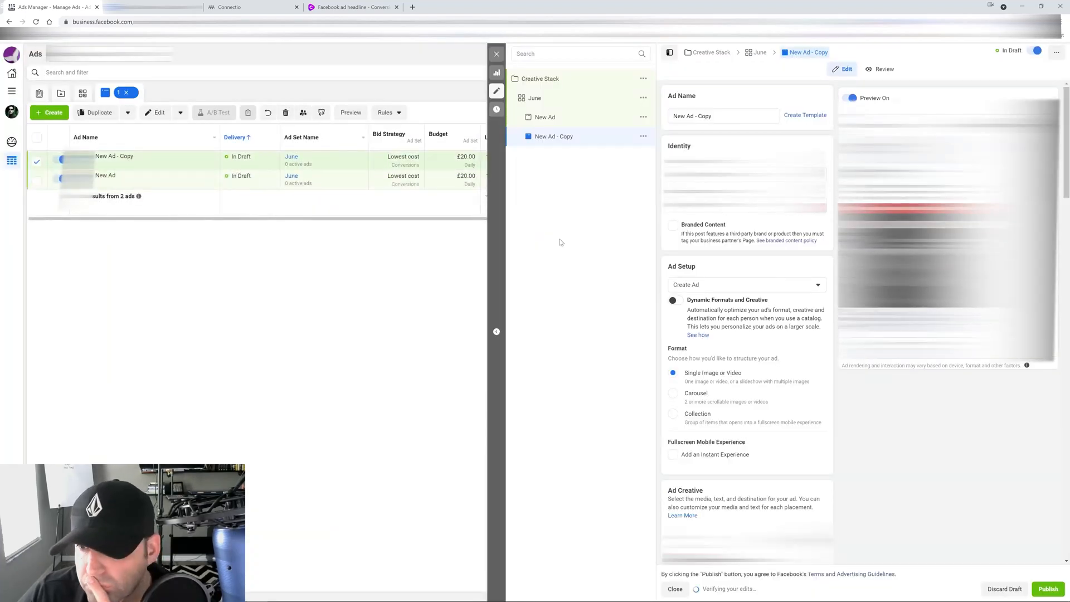
Step: Replace the duplicated ad's image with a video, keeping the Square (1:1) crop and the Vary aspect ratio adjustment
scroll(914, 419, "down", 5)
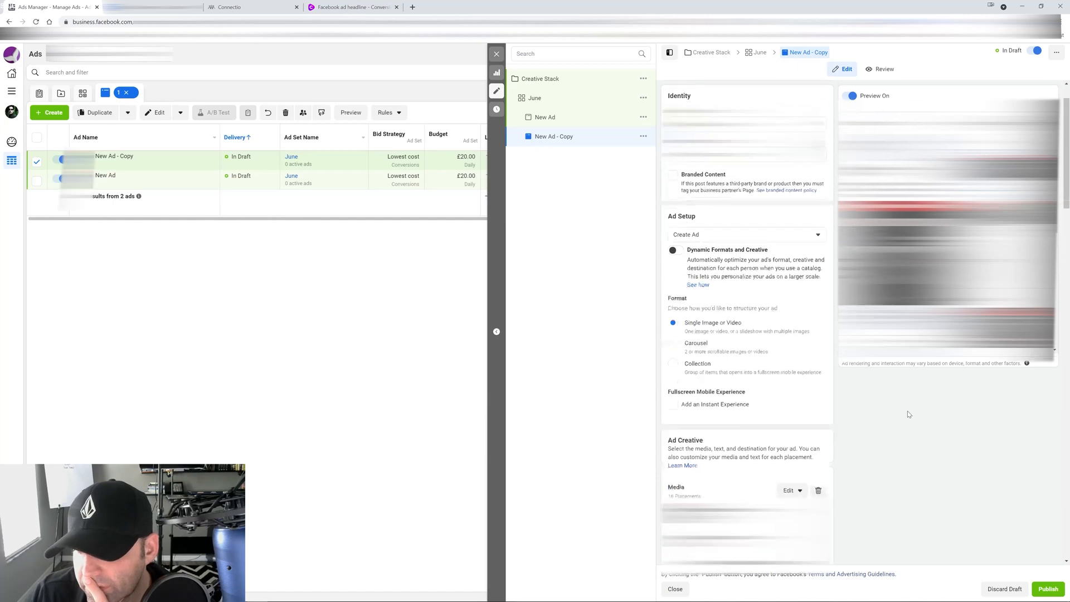
left_click(819, 290)
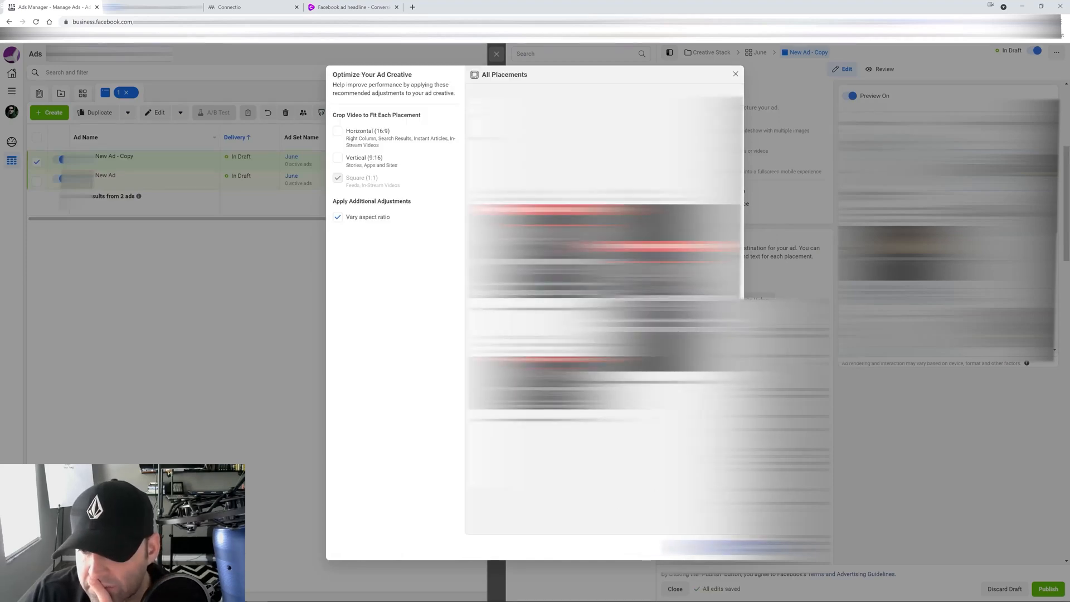
left_click(724, 548)
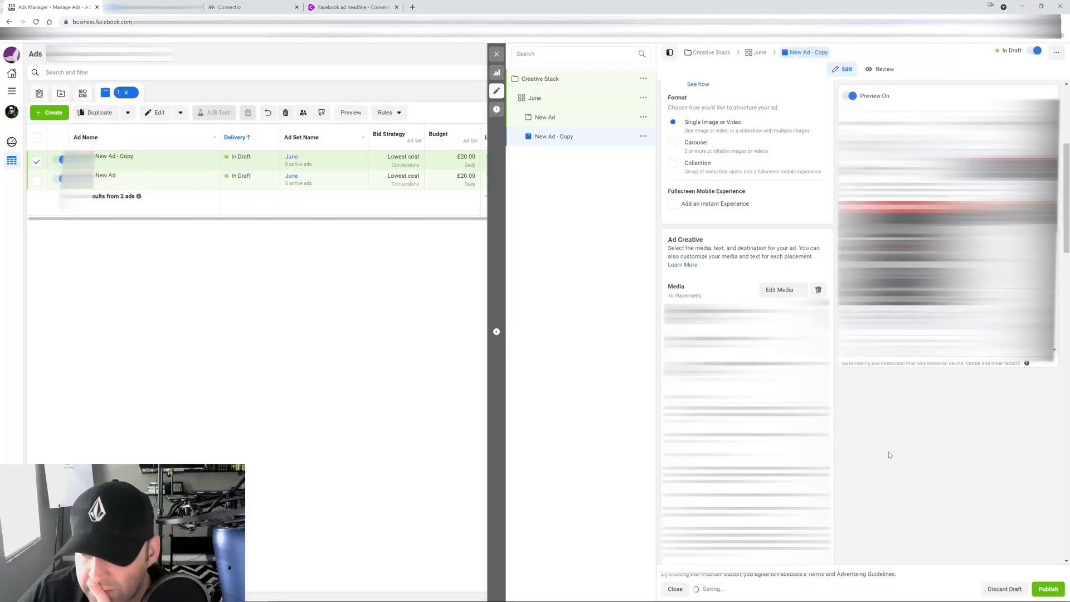
Step: Close the video ad's editor and duplicate New Ad - Copy once within its original campaign, keeping existing reactions, comments and shares
scroll(927, 432, "down", 10)
scroll(919, 431, "down", 5)
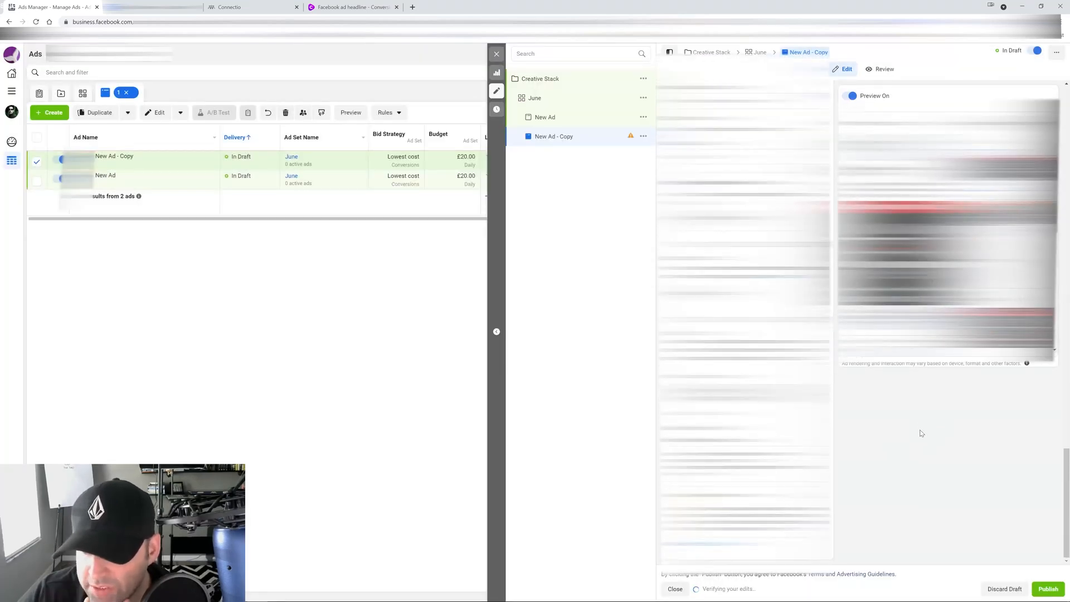
left_click(497, 55)
left_click(98, 112)
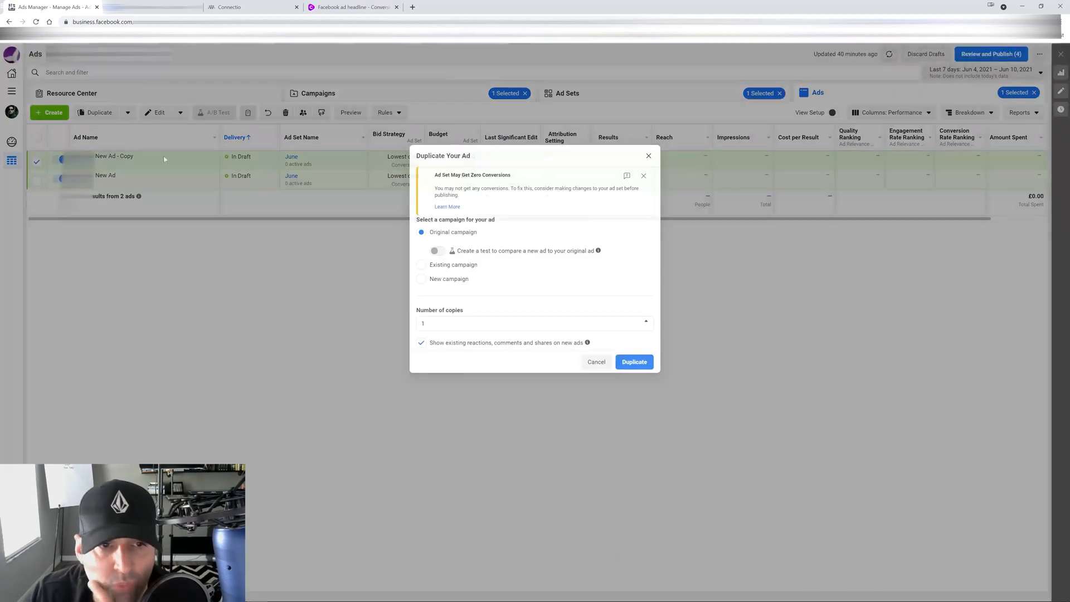
left_click(635, 366)
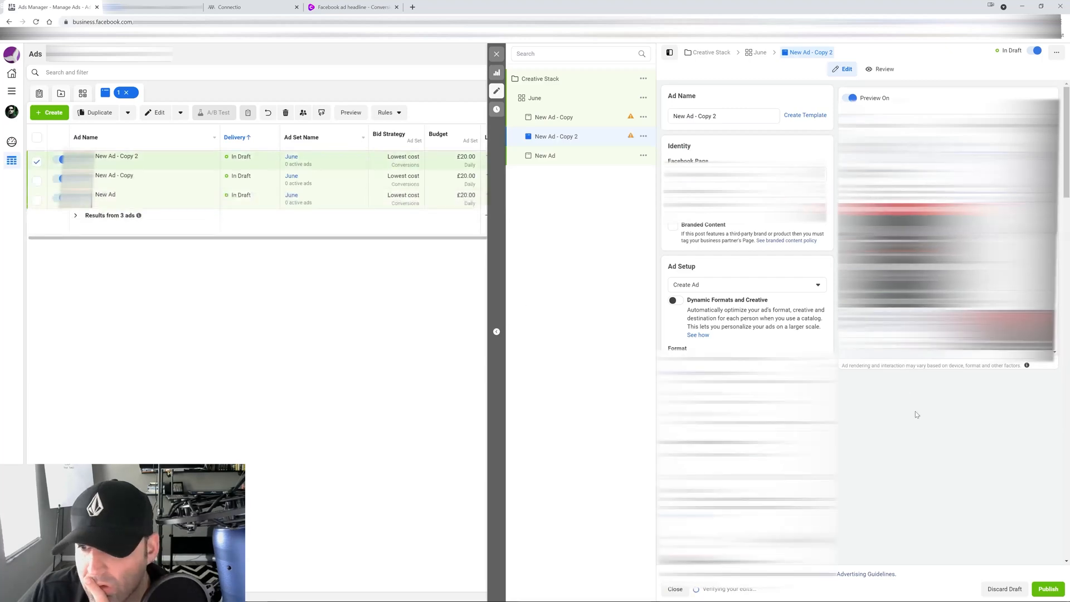
Step: Replace the media of New Ad - Copy 2 with an image from the account images, keeping the Square (1:1) crop and Enhancements
scroll(906, 411, "down", 2)
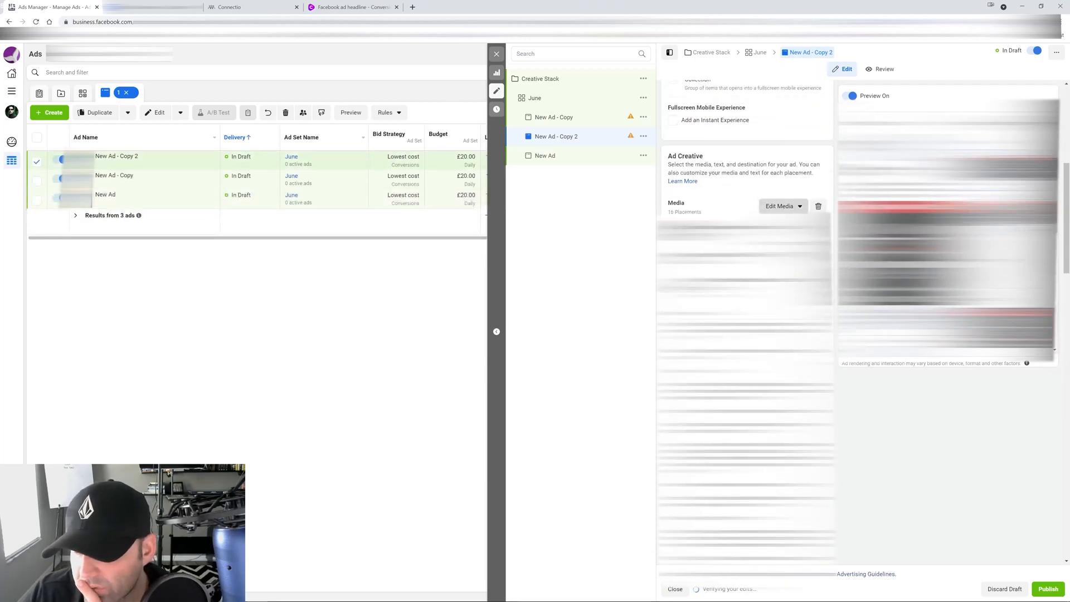
left_click(818, 206)
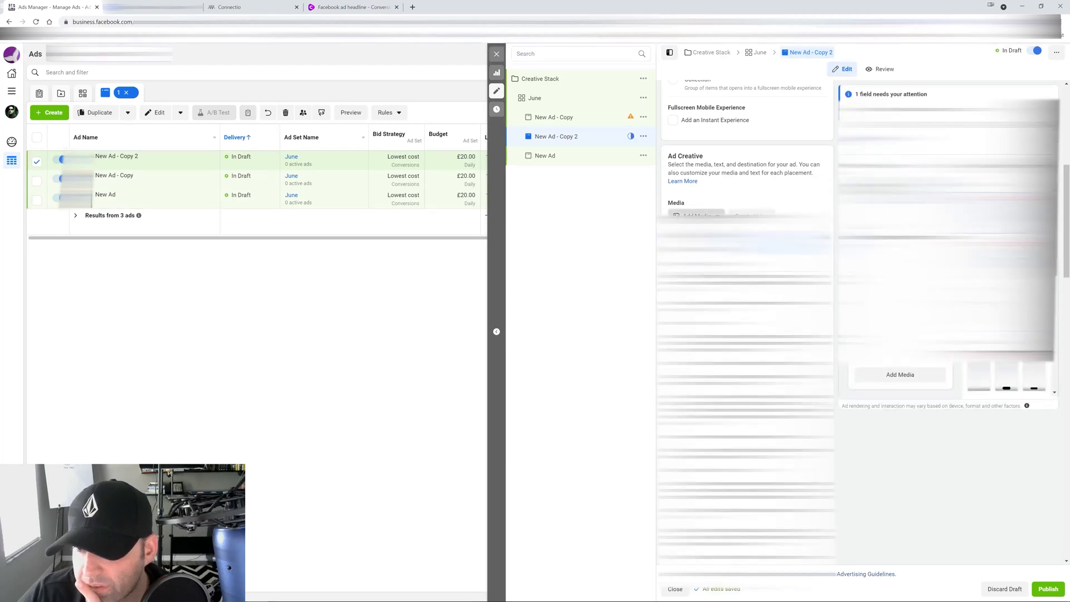
left_click(694, 232)
left_click(362, 92)
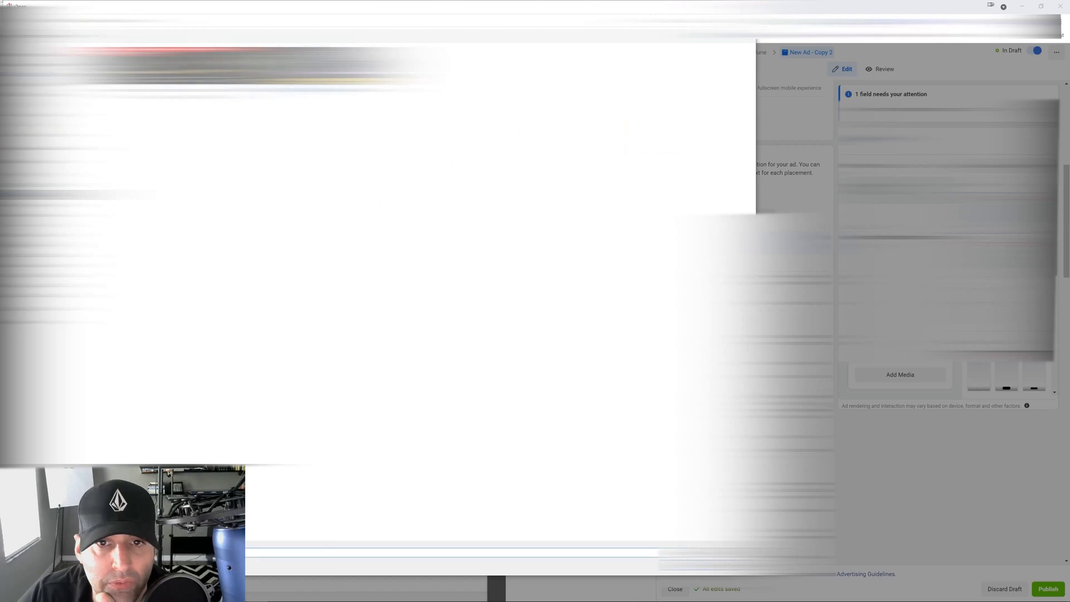
double_click(312, 68)
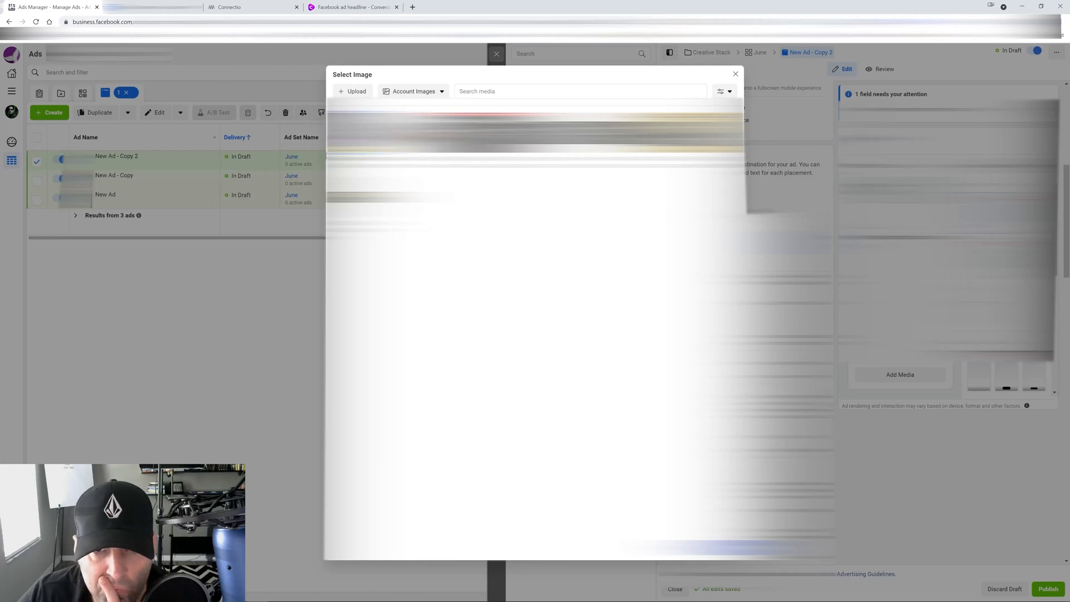
left_click(724, 547)
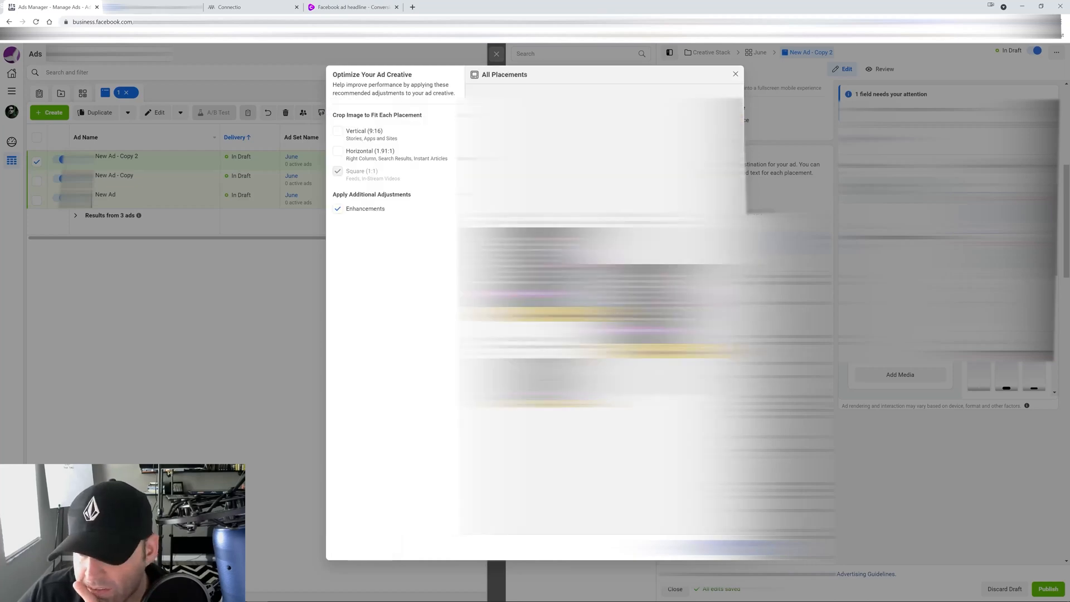
left_click(724, 547)
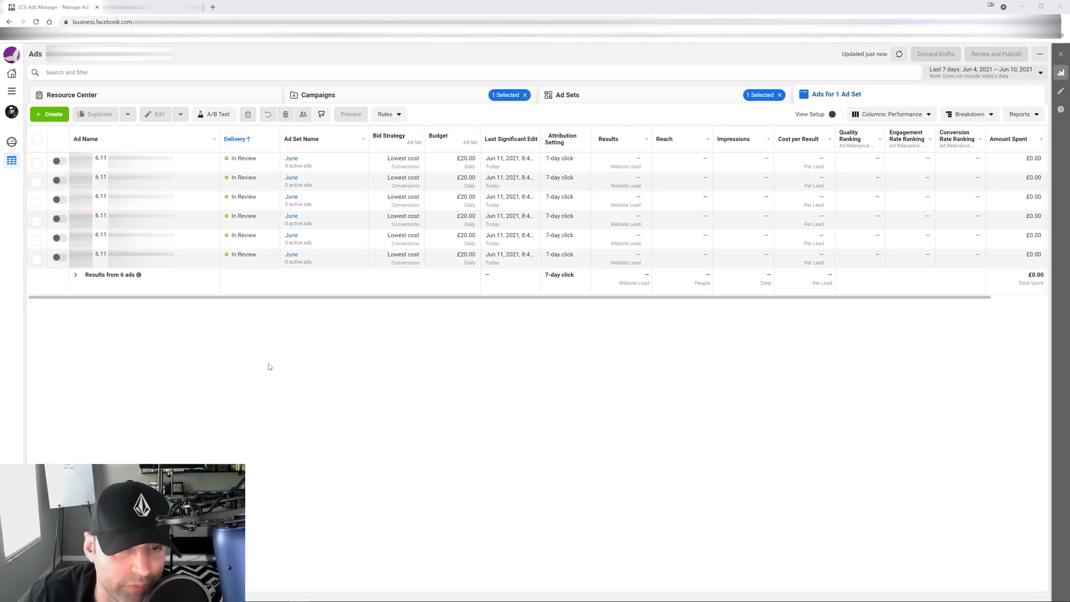
Step: Preview the first 6.11 ad, open it as a Facebook post to select the post ID in its address, and close both
left_click(206, 163)
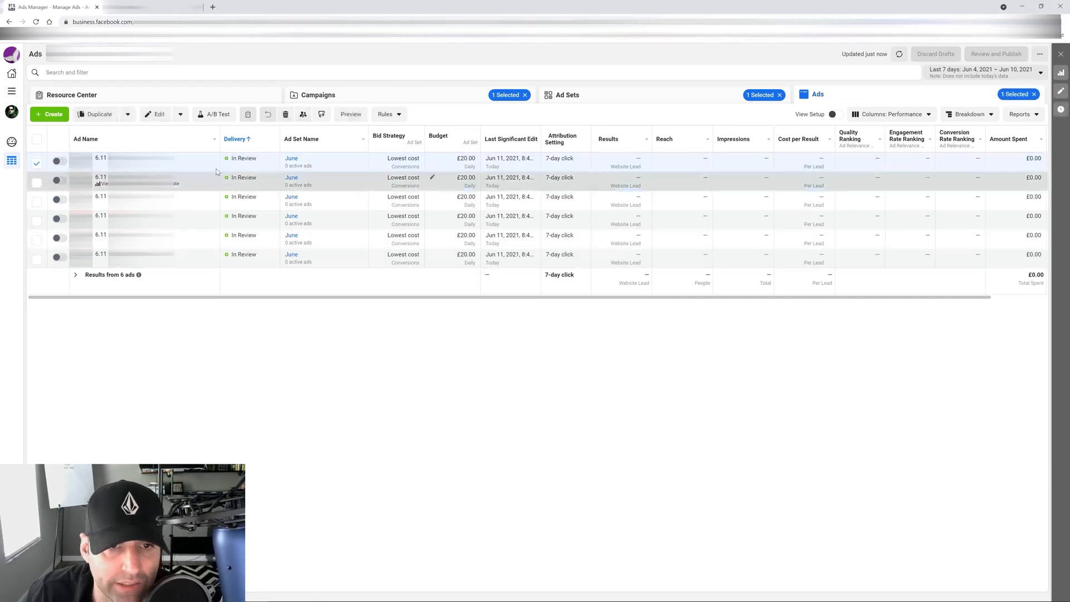
left_click(352, 116)
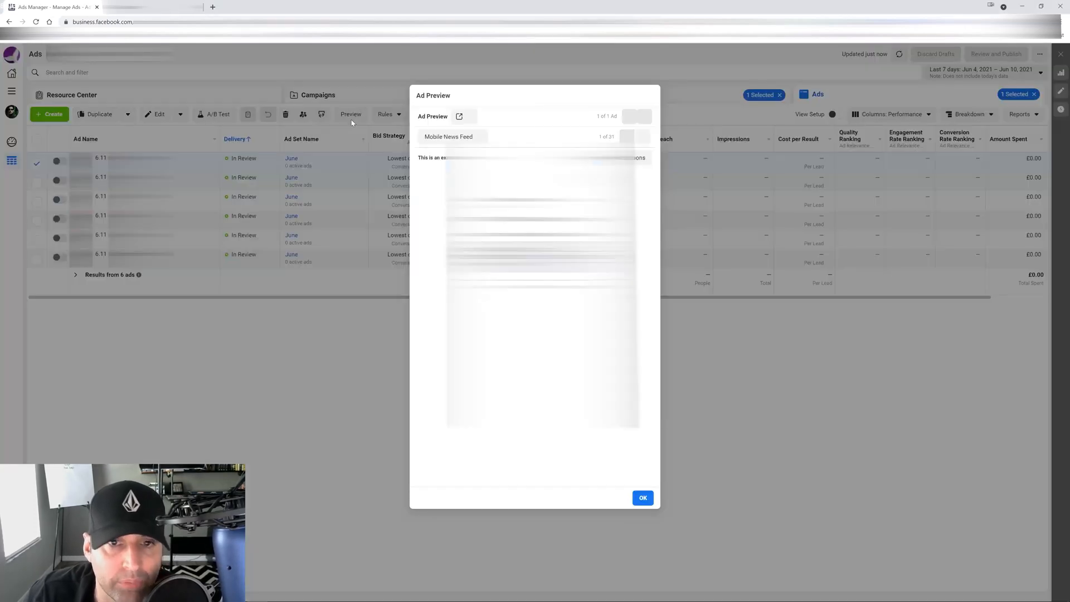
left_click(463, 116)
left_click(480, 256)
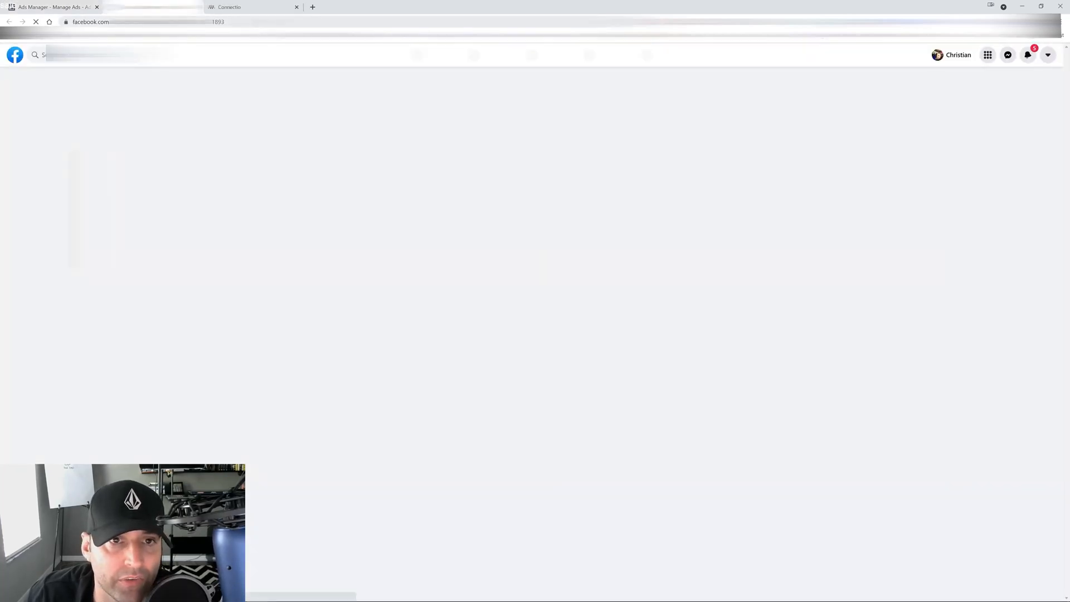
left_click_drag(225, 22, 178, 22)
key("ctrl+w")
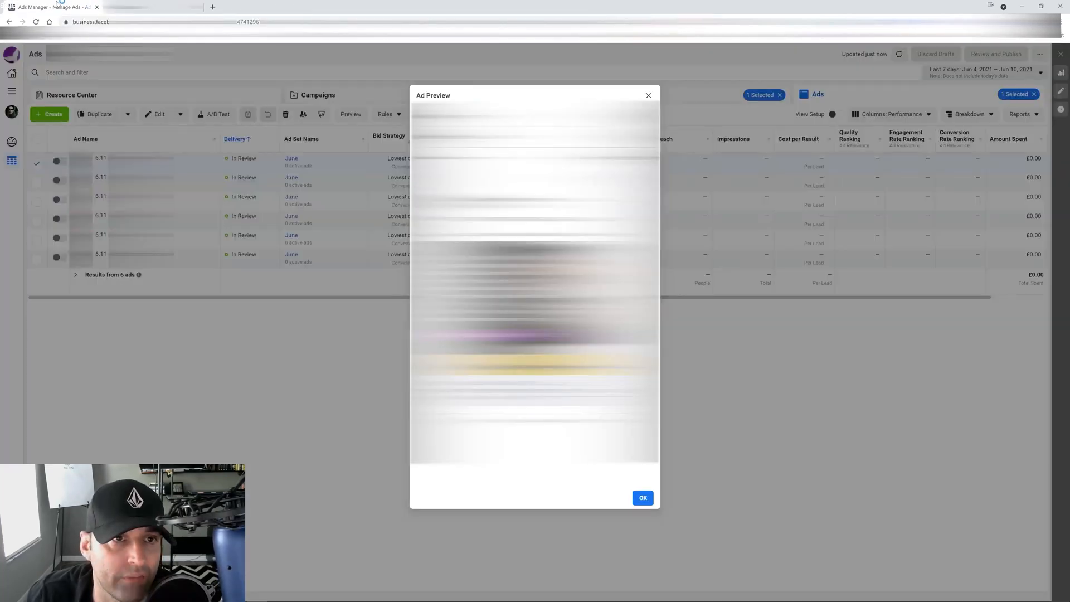
left_click(649, 95)
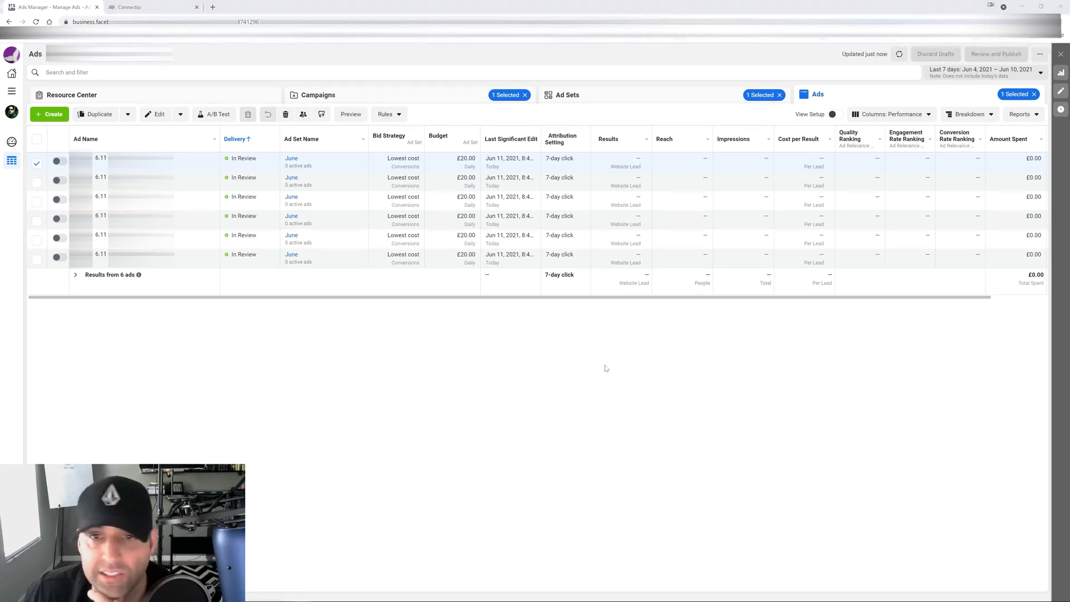
Step: Return to the campaign level, deselect Creative Stack, and start a new campaign with the Conversions objective
left_click(662, 101)
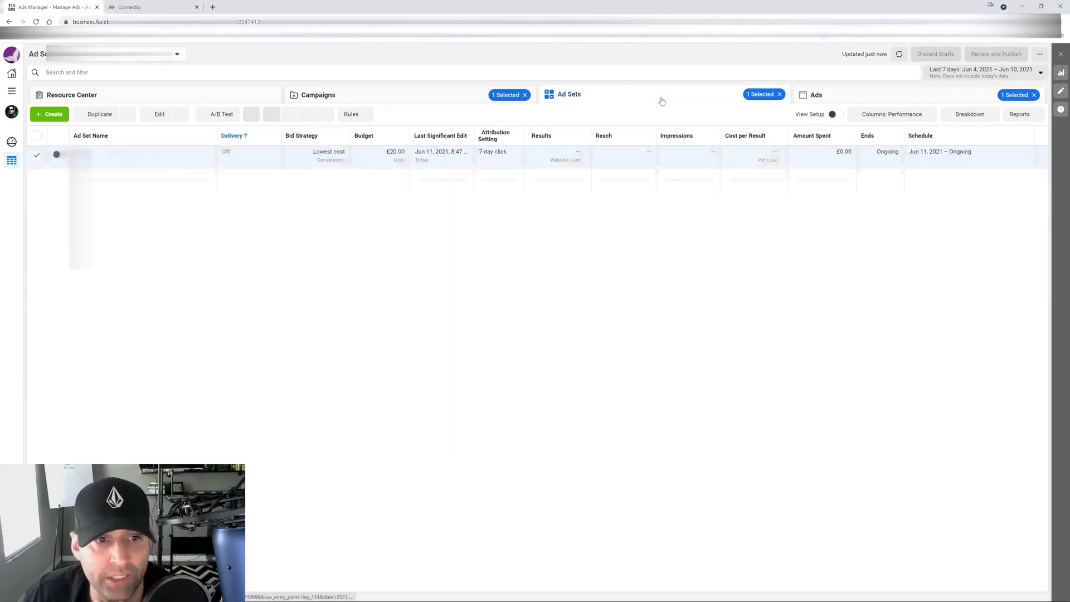
left_click(443, 95)
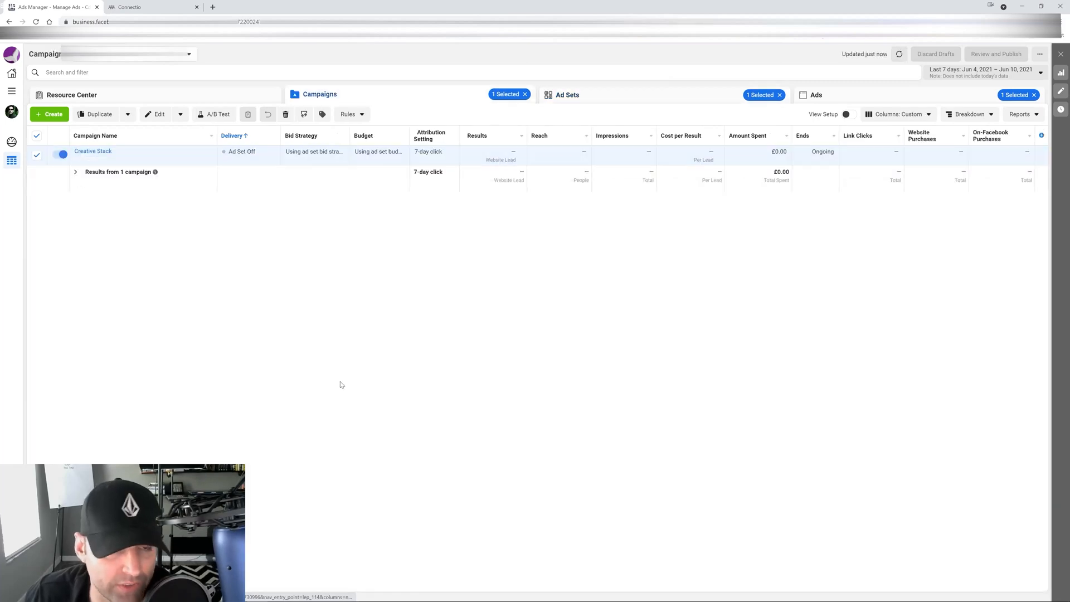
left_click(36, 136)
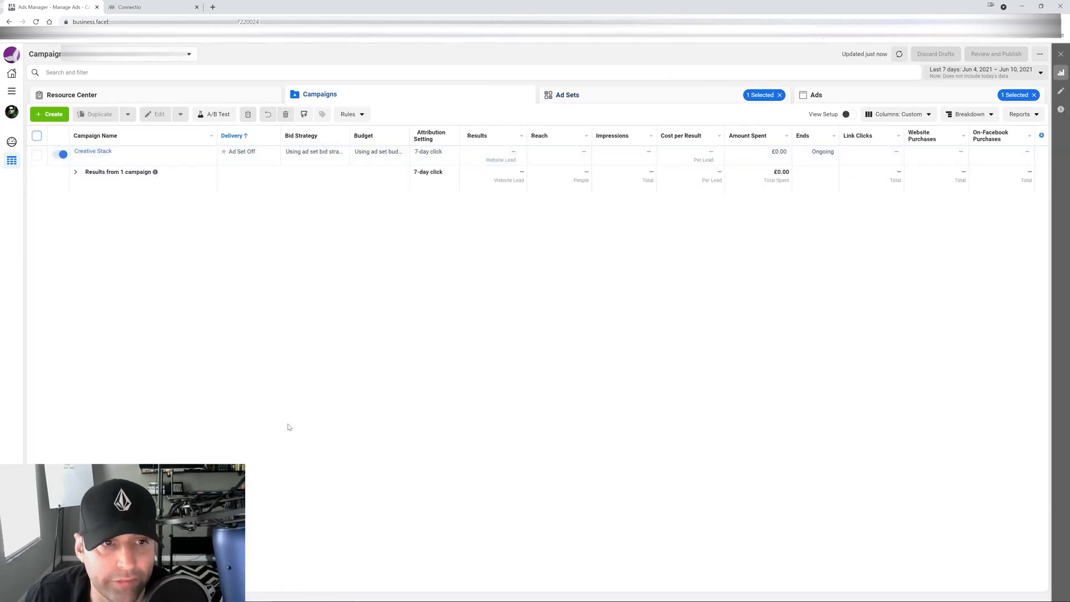
left_click(49, 114)
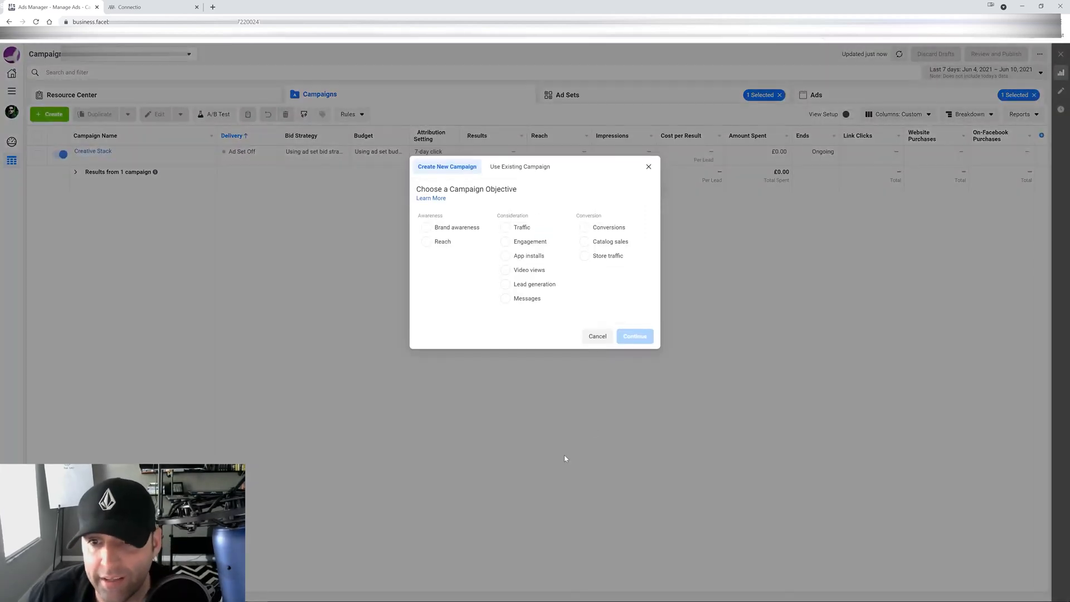
left_click(584, 231)
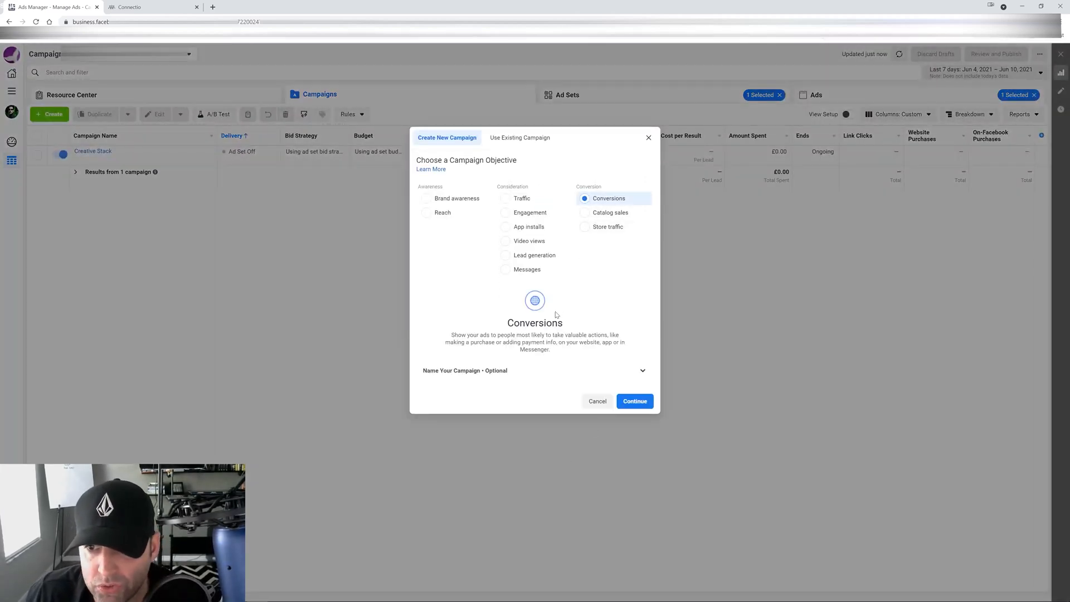
Step: Name the new campaign "6.11 Prospecting Interest Stacks - ABO", correcting the misspelled word Interest
left_click(613, 372)
left_click(500, 408)
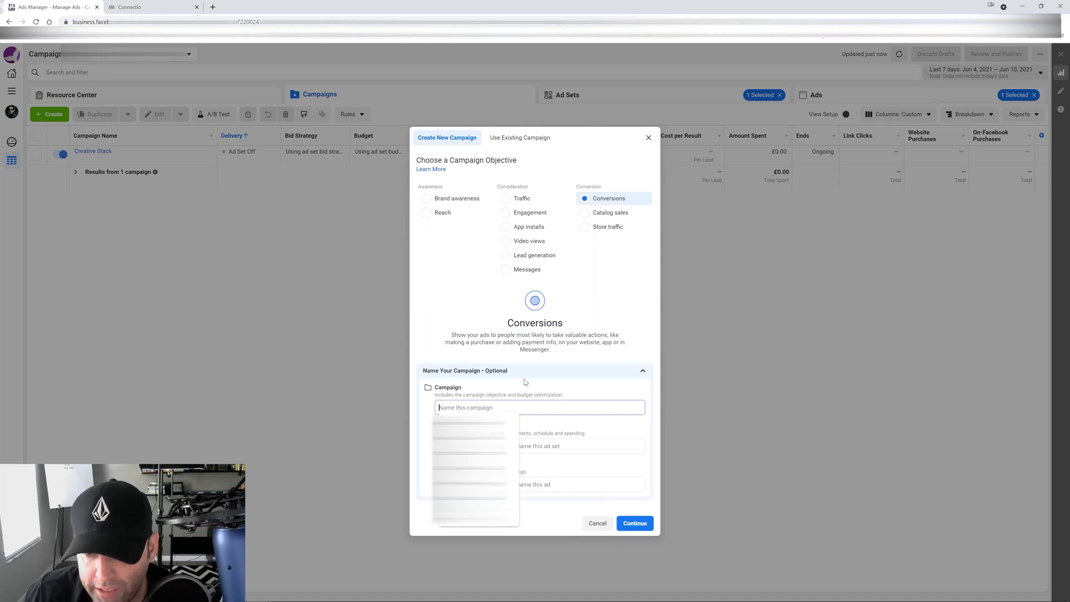
type("p")
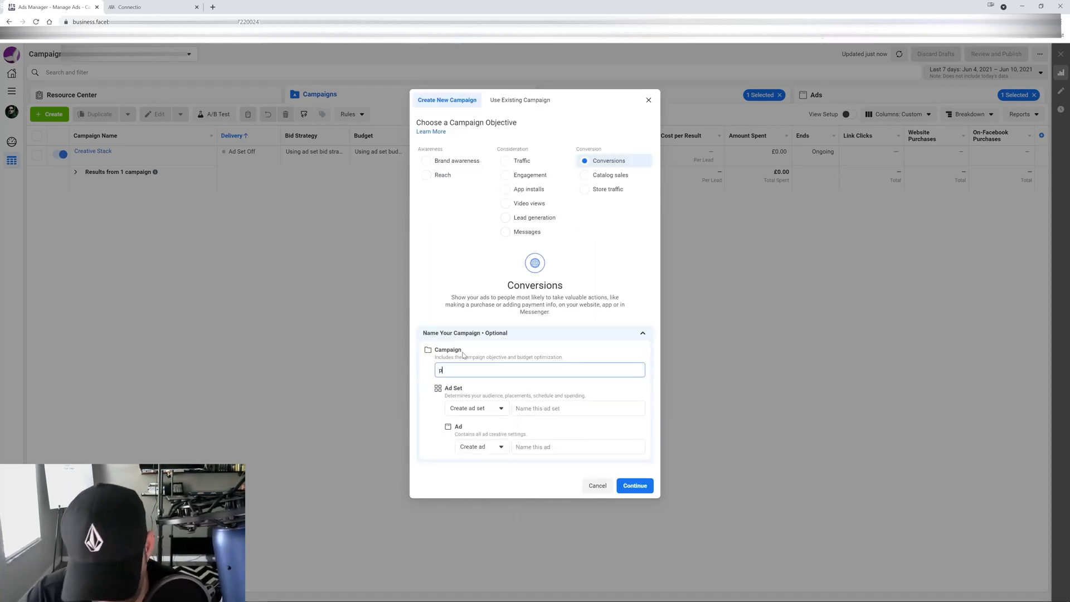
key("BackSpace")
type("Prospe")
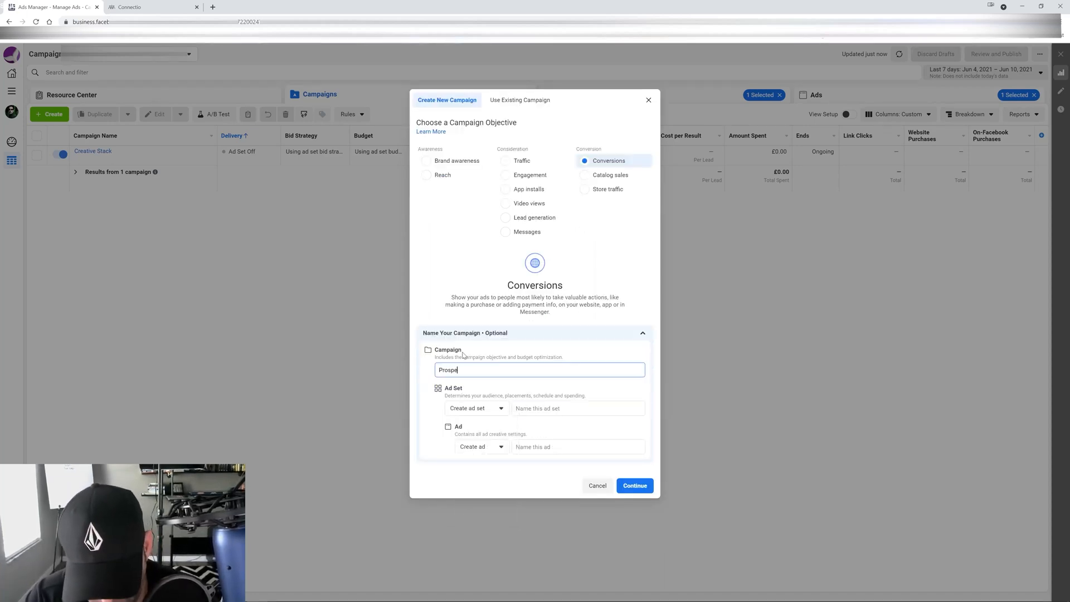
type("cting")
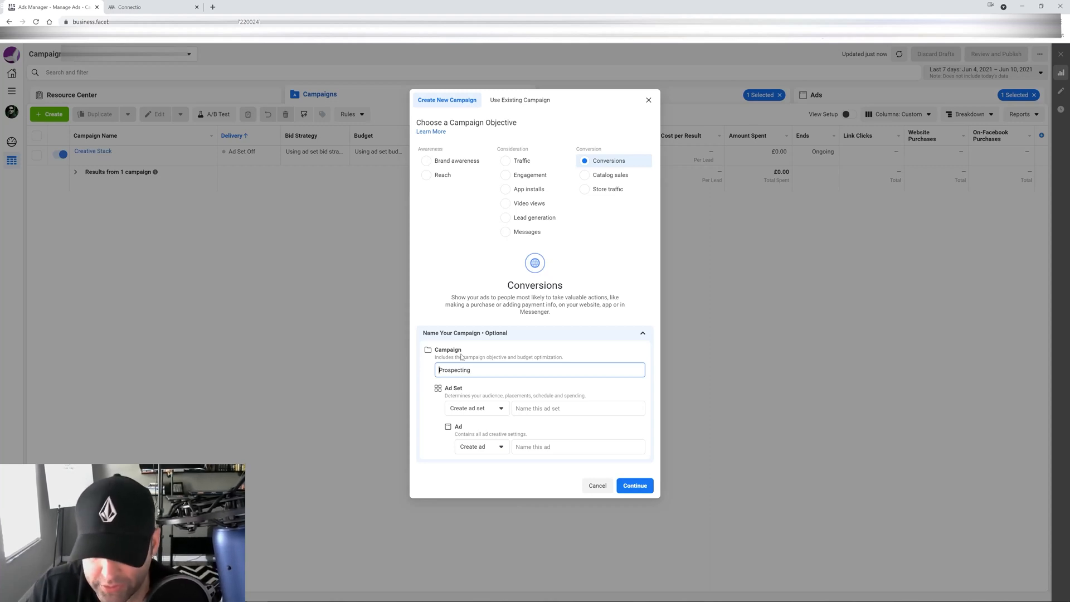
key("Home")
type("6.11 ")
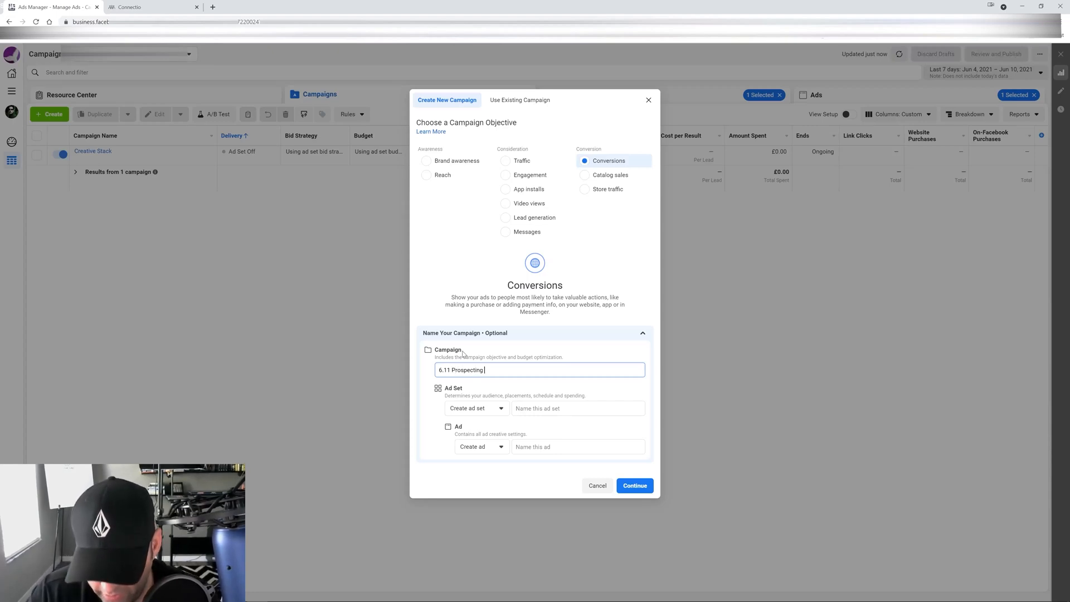
type("-  ABO")
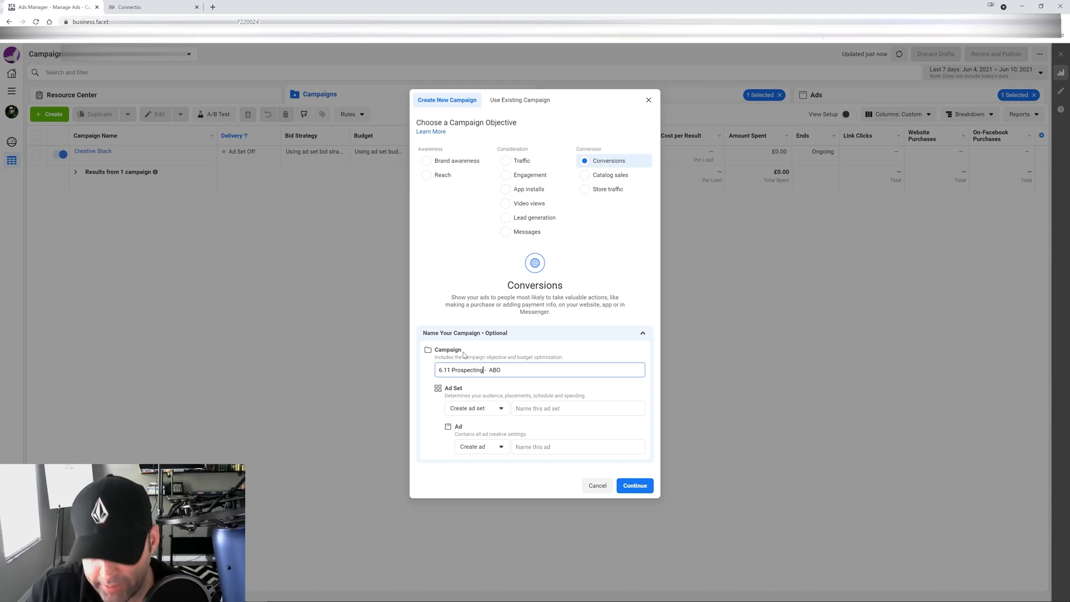
type(" Insterest ")
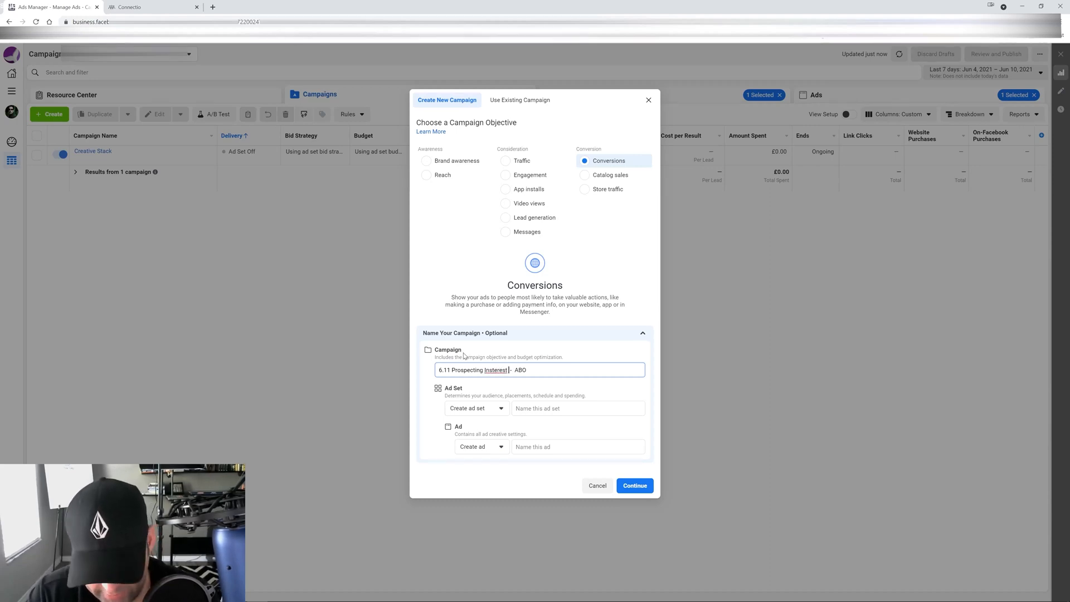
type("Stackd")
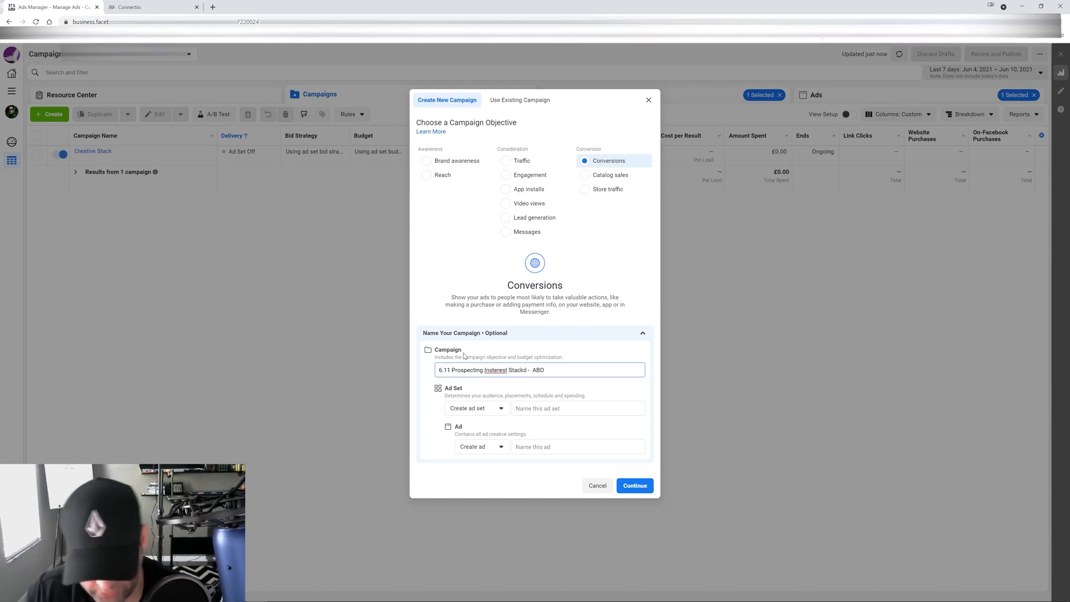
key("BackSpace")
type("s")
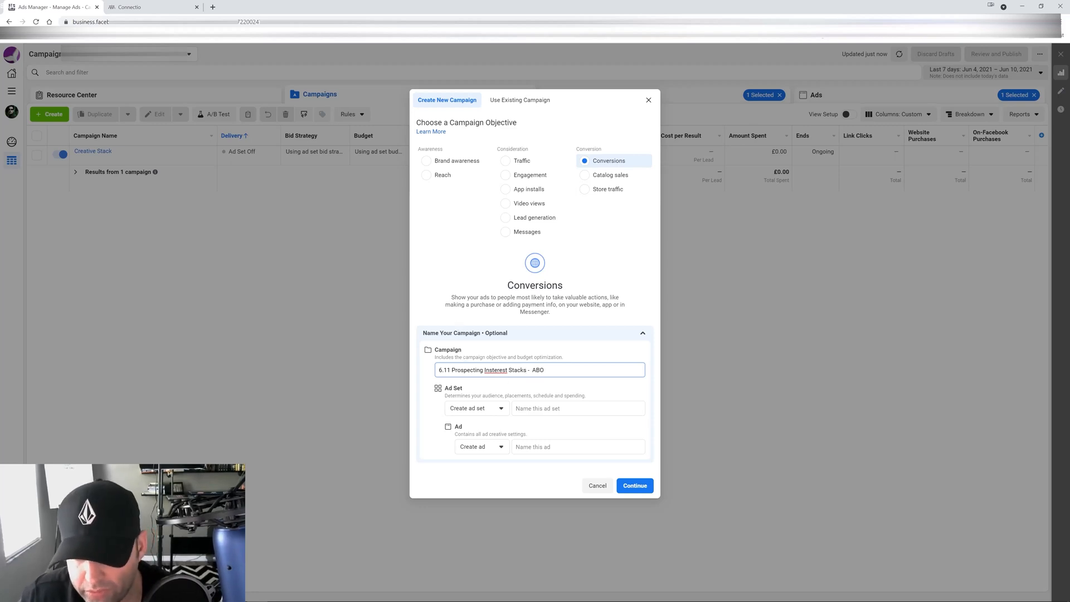
right_click(492, 370)
left_click(504, 377)
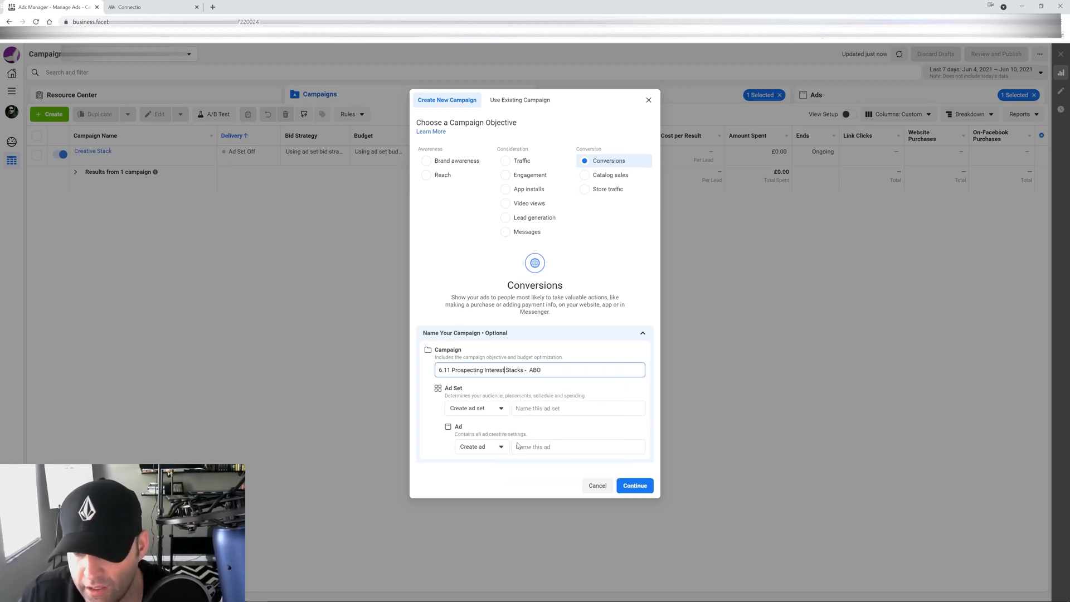
Step: Name both the ad set and the ad "1" and create the campaign draft
left_click(521, 408)
type("1")
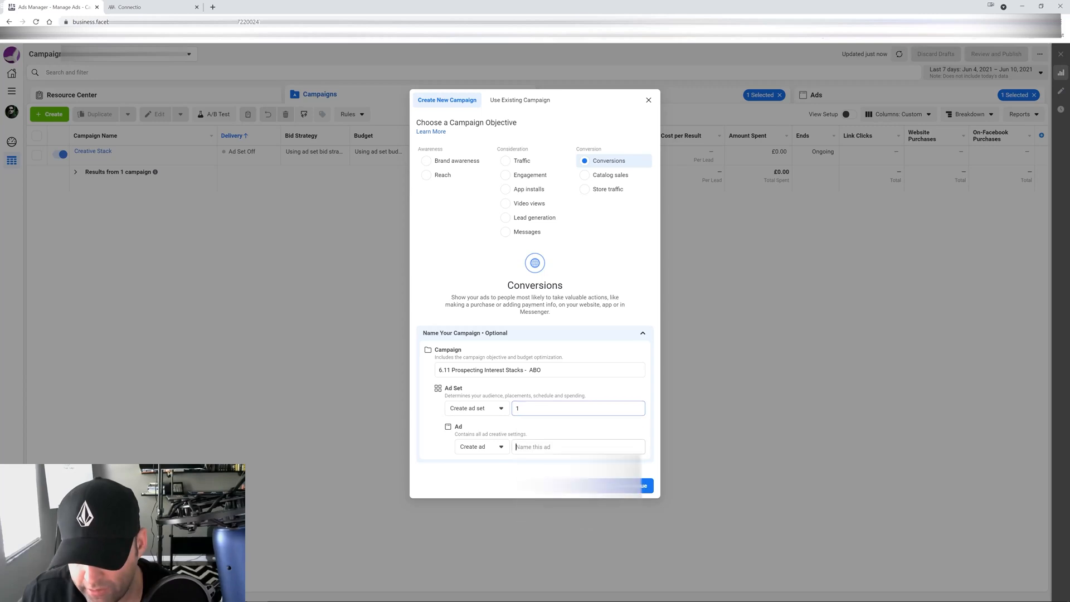
left_click(521, 447)
type("1")
left_click(642, 485)
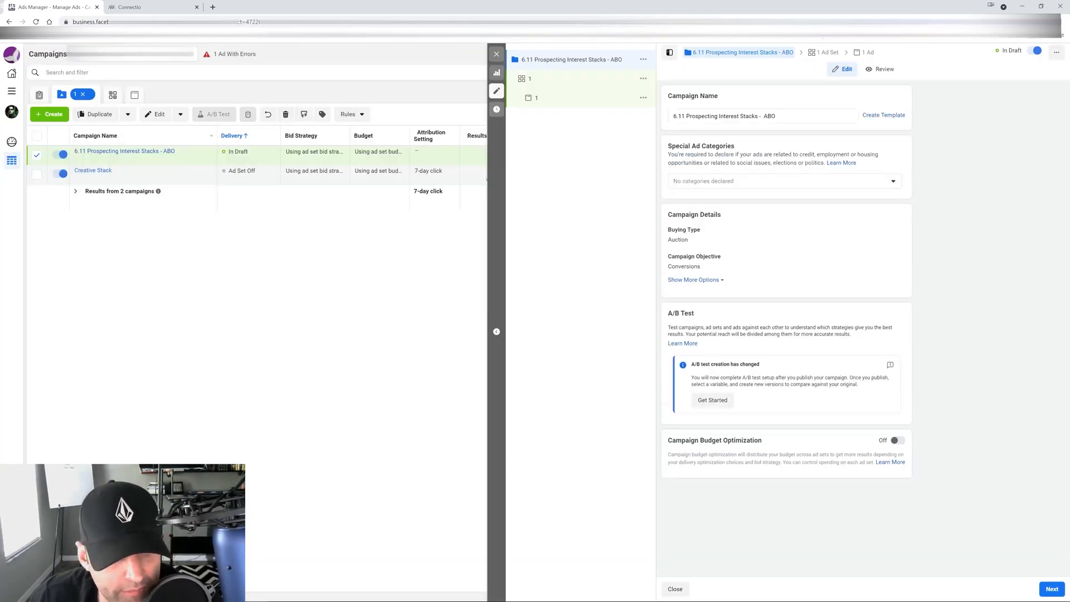
Step: Open ad set 1 and set its website conversion event to Lead
left_click(825, 52)
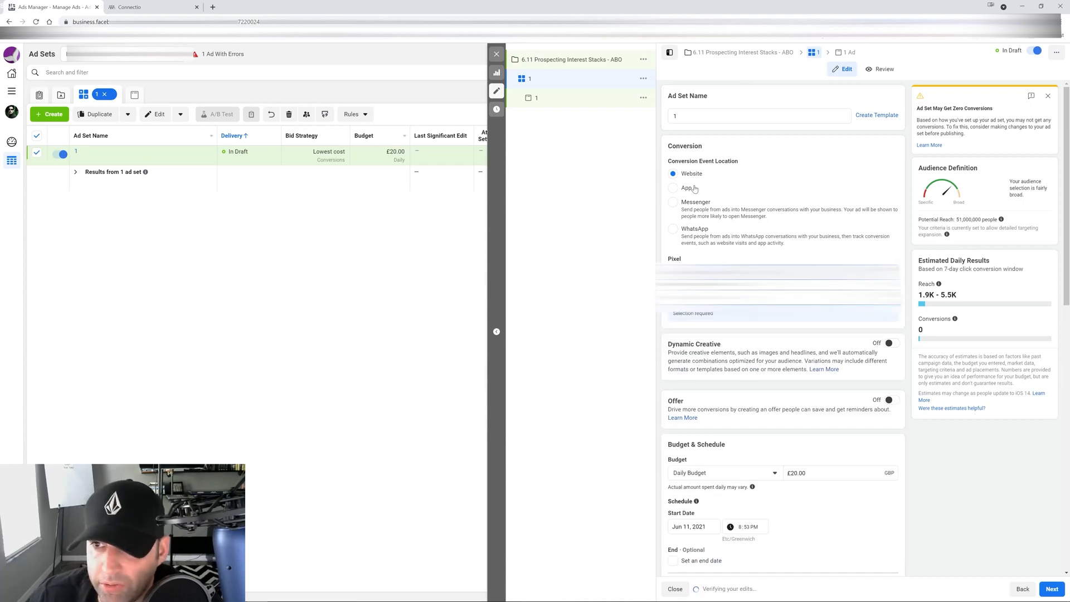
left_click(712, 300)
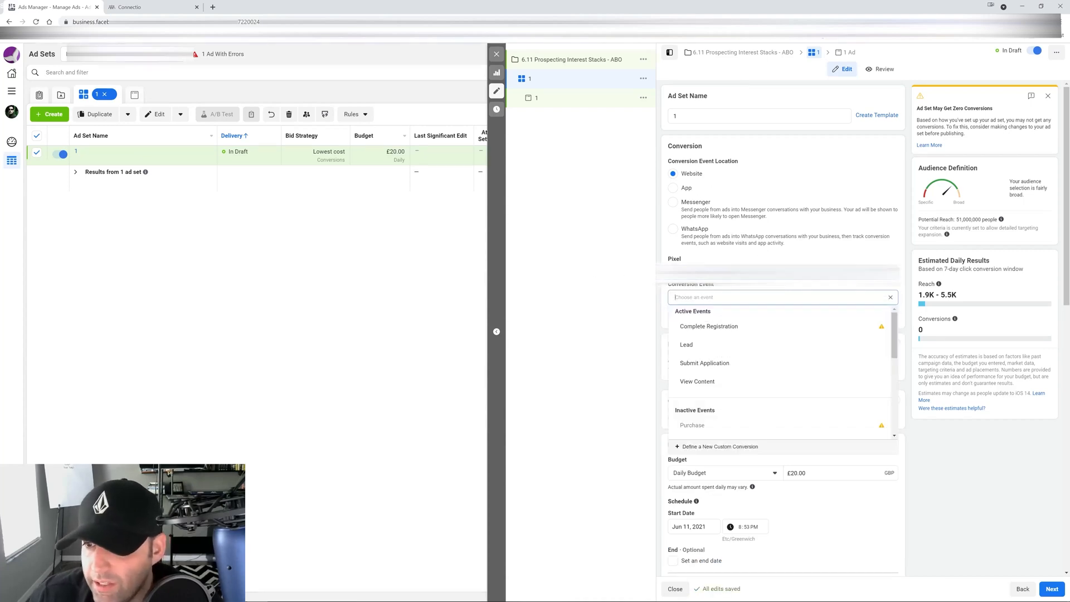
left_click(689, 345)
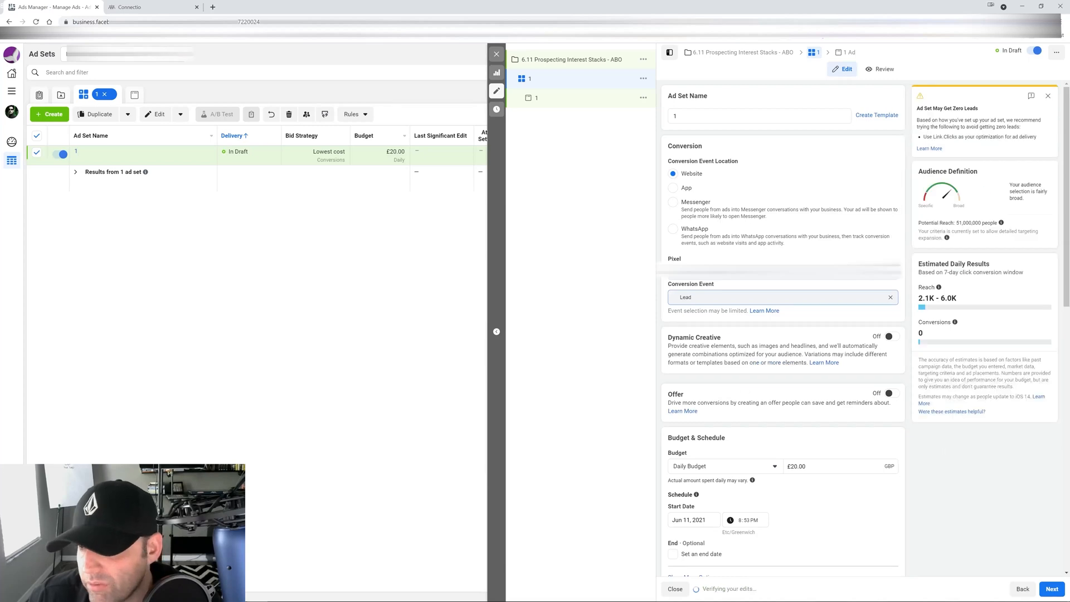
scroll(892, 465, "down", 5)
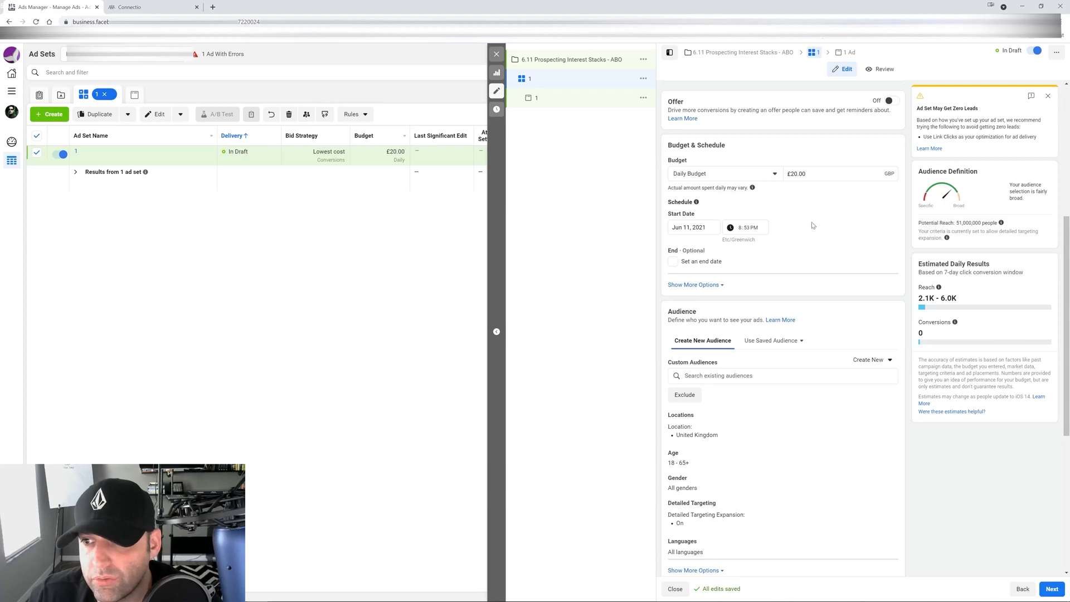
Step: Set the daily budget of ad set 1 to £50.00
left_click(798, 174)
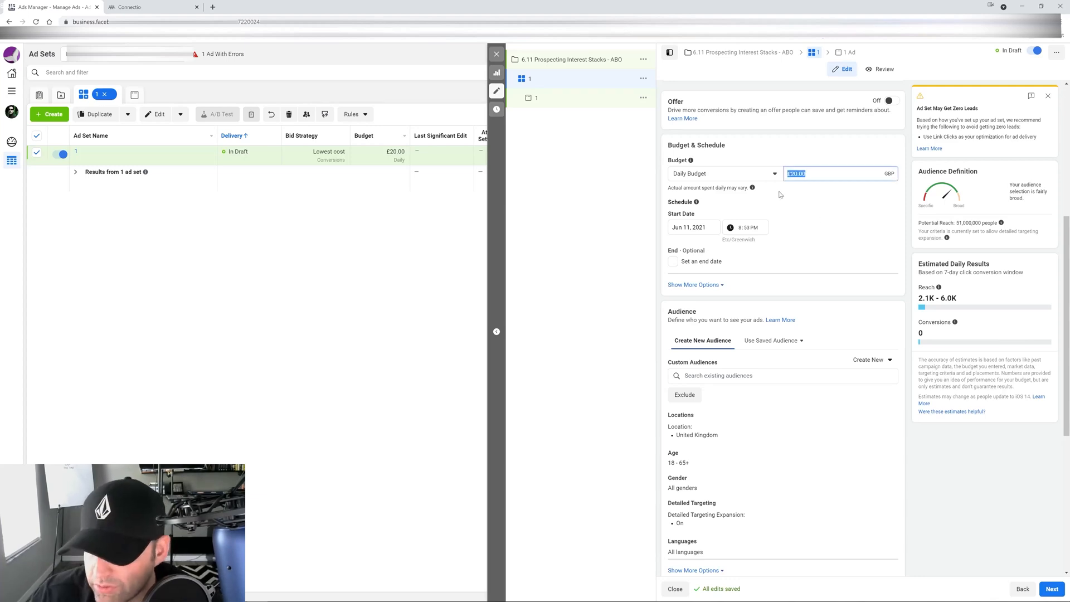
type("50.")
left_click(850, 251)
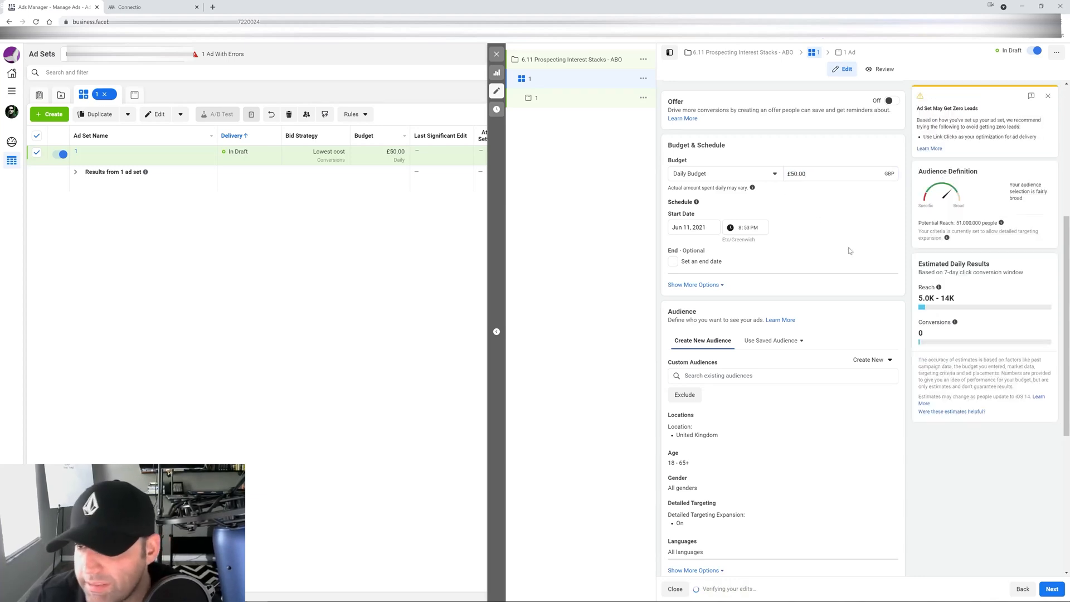
Step: Set the audience's age range to 30–55
scroll(789, 238, "down", 4)
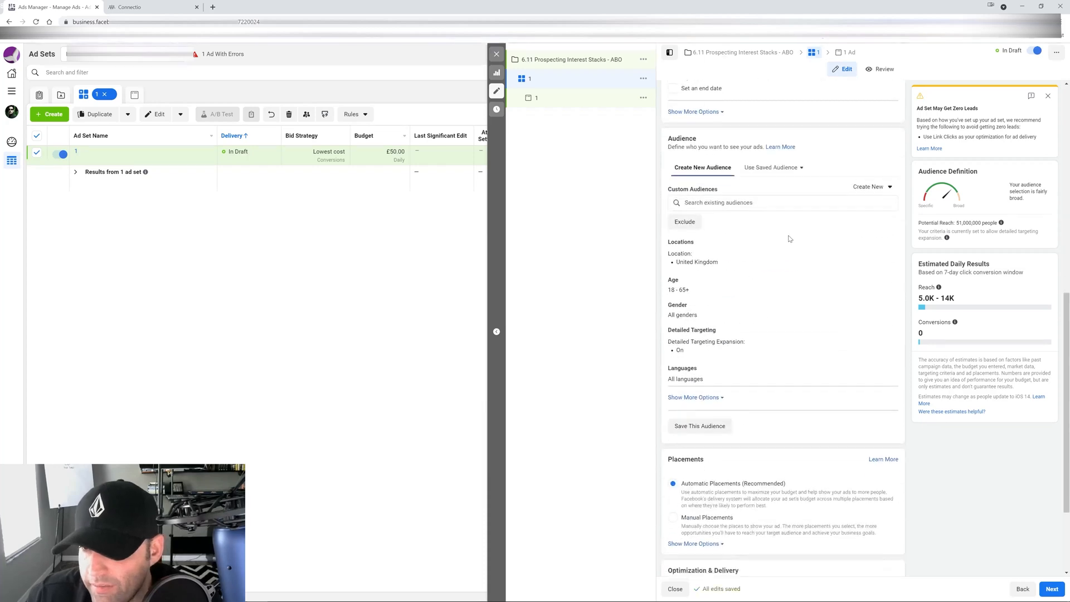
left_click(879, 248)
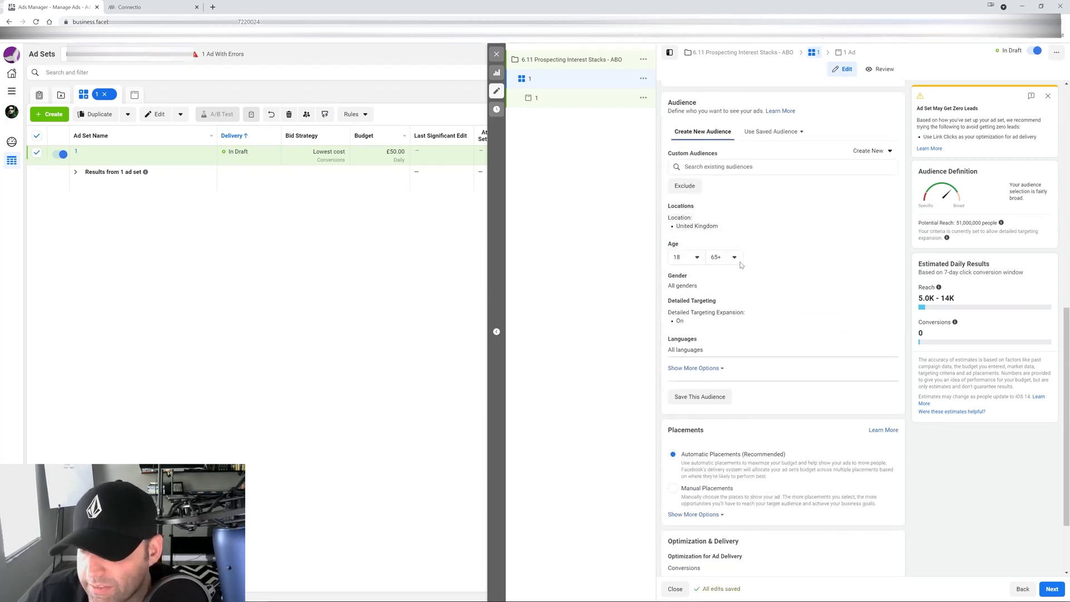
left_click(688, 258)
scroll(683, 310, "down", 3)
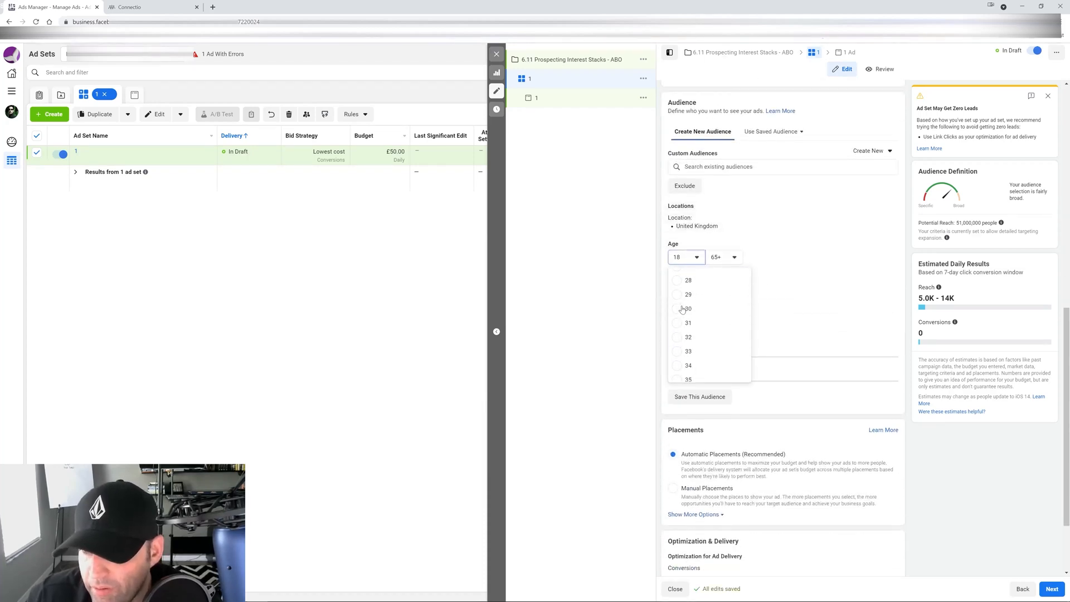
left_click(683, 310)
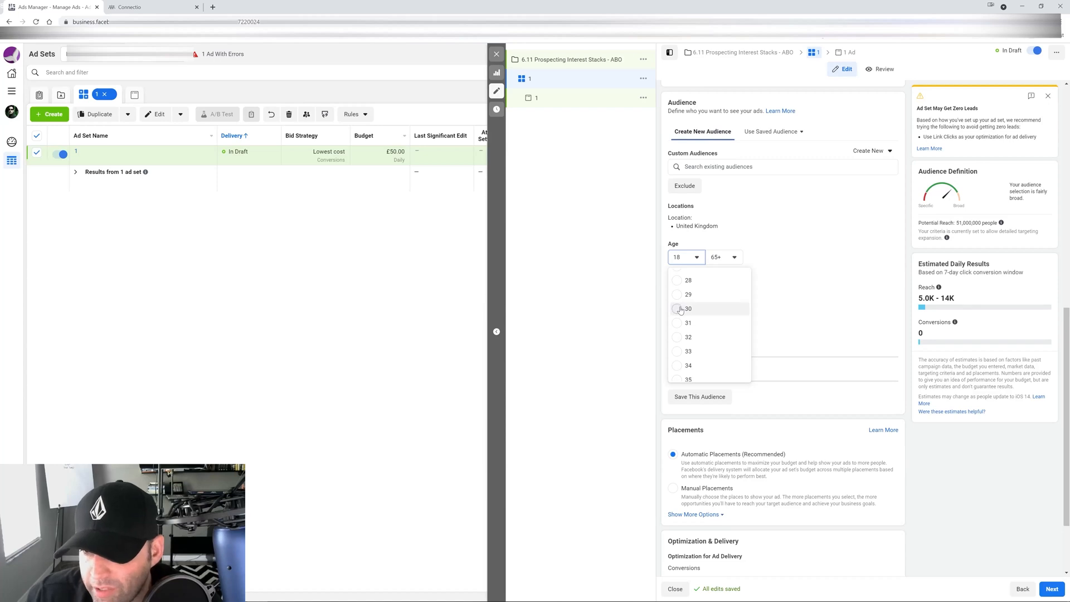
left_click(734, 258)
scroll(740, 347, "up", 2)
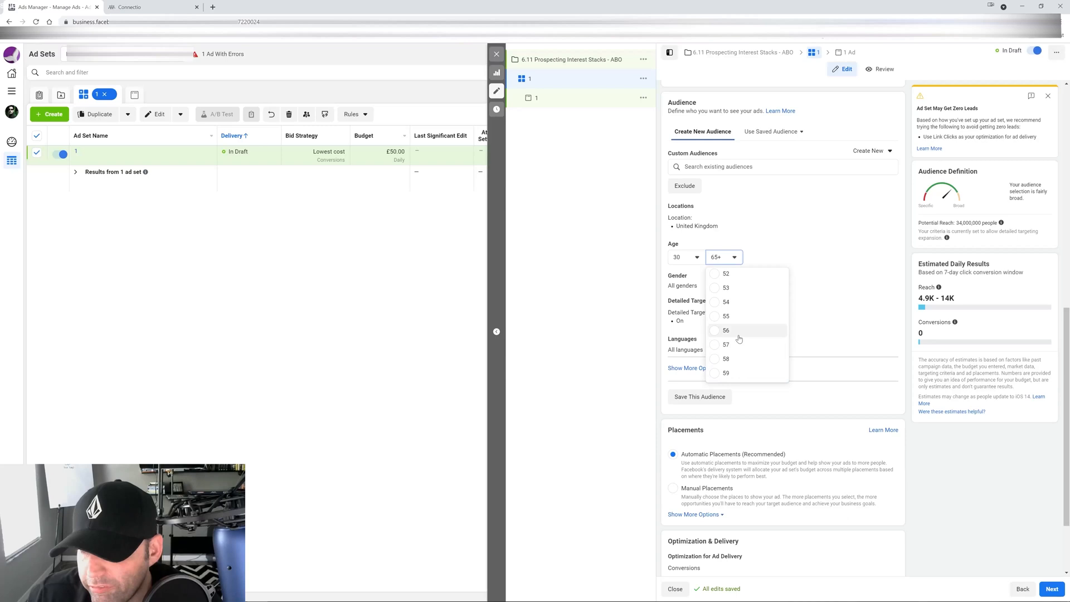
left_click(715, 318)
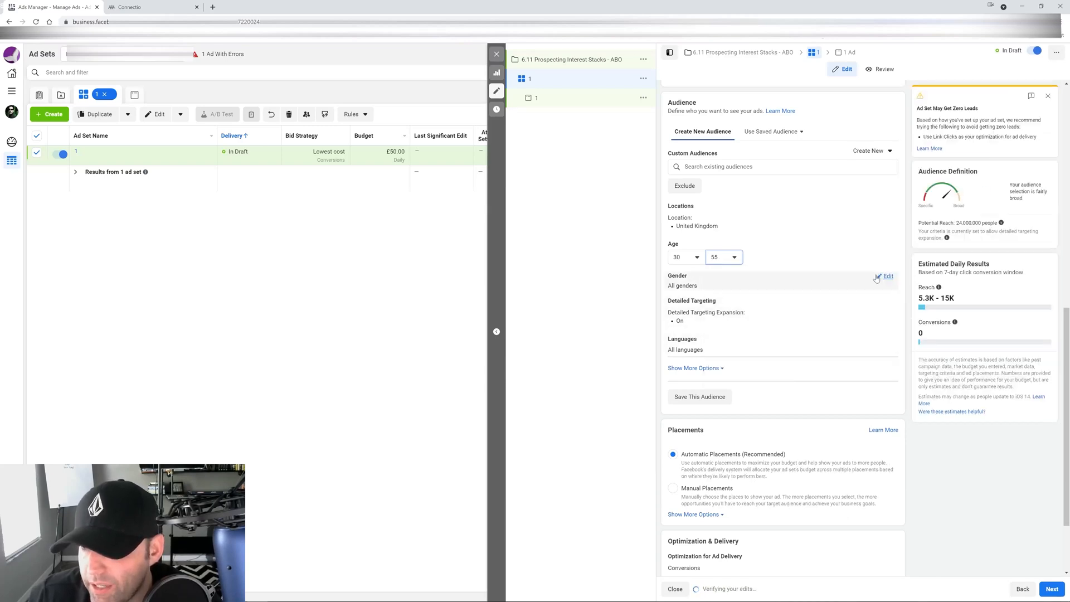
Step: Restrict the audience's gender to Men and turn off detailed targeting expansion
left_click(876, 279)
left_click(714, 289)
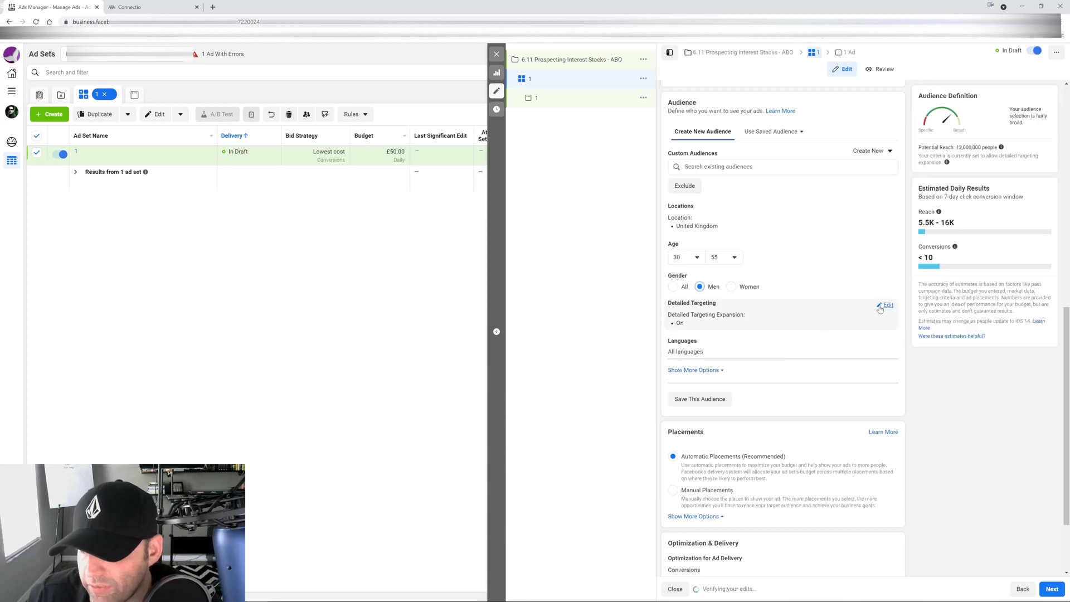
left_click(879, 308)
left_click(676, 374)
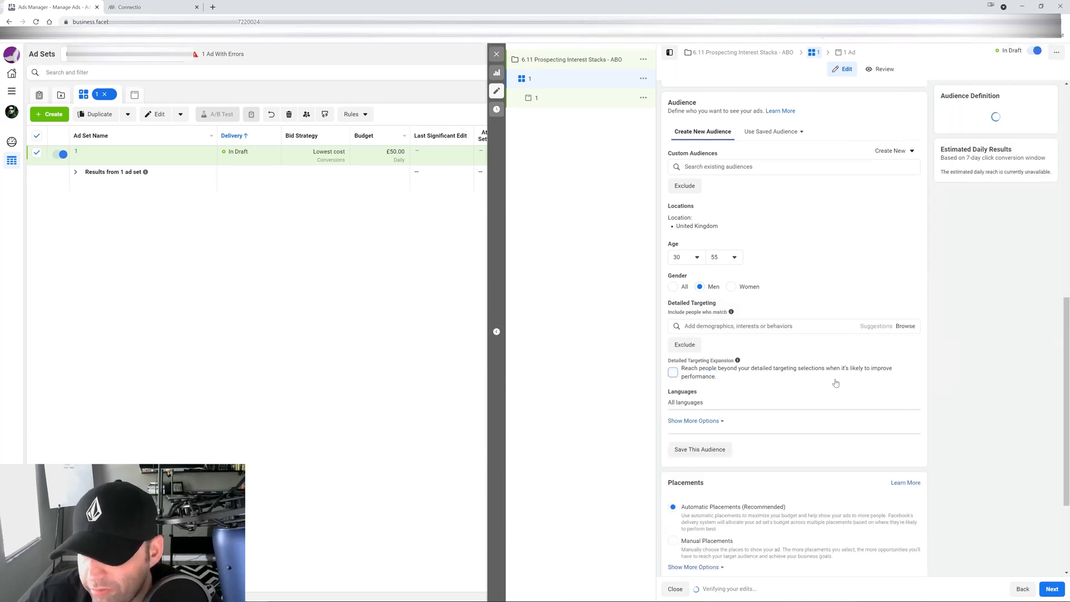
Step: Change the ad set to Manual Placements and exclude the Audience Network platform
scroll(843, 370, "down", 2)
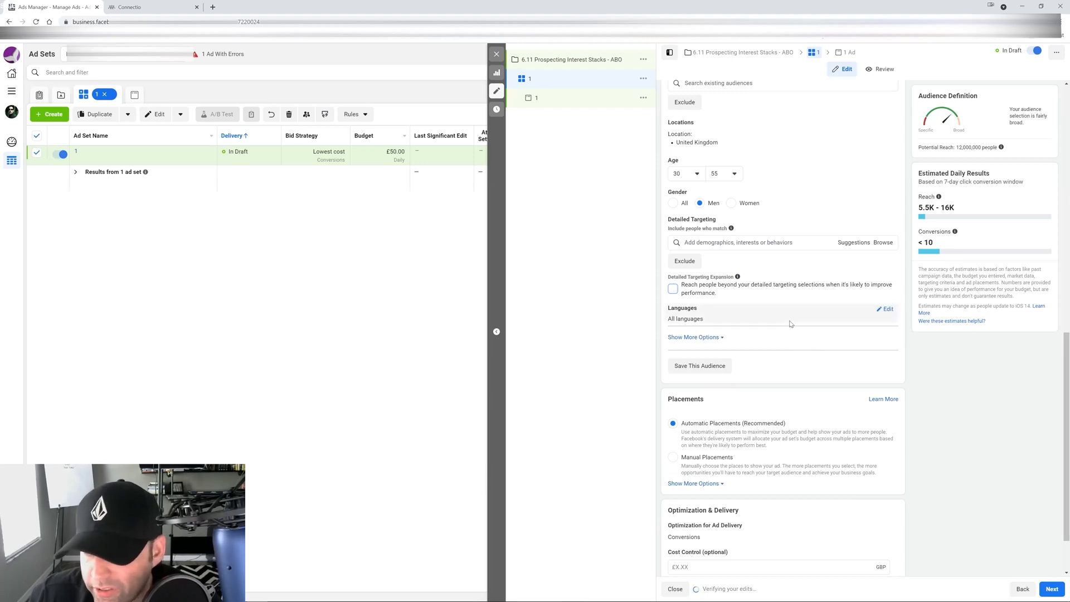
scroll(792, 325, "down", 1)
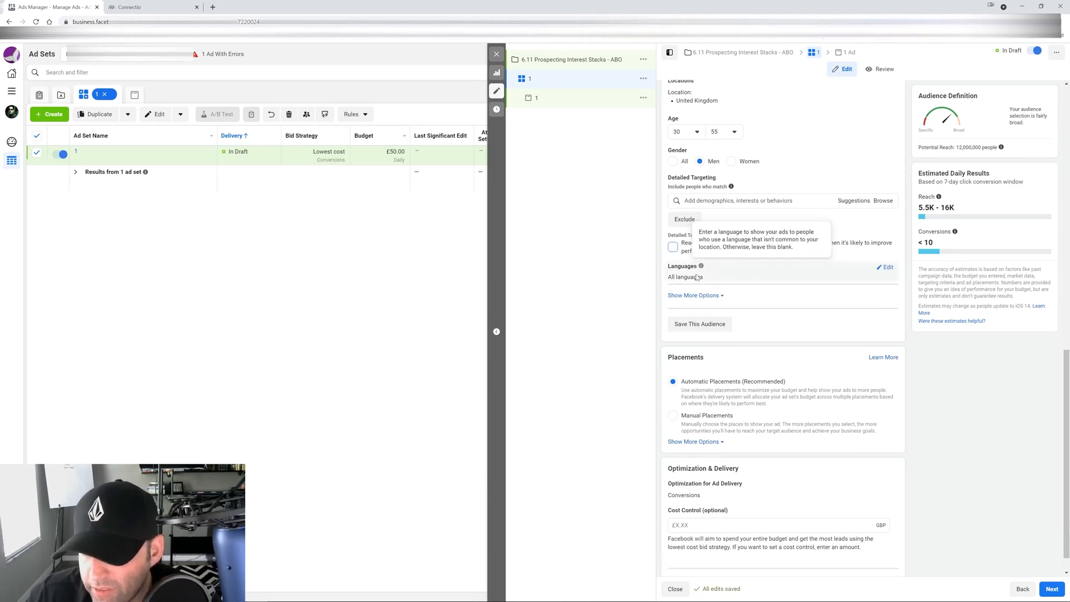
left_click(676, 418)
scroll(846, 385, "down", 3)
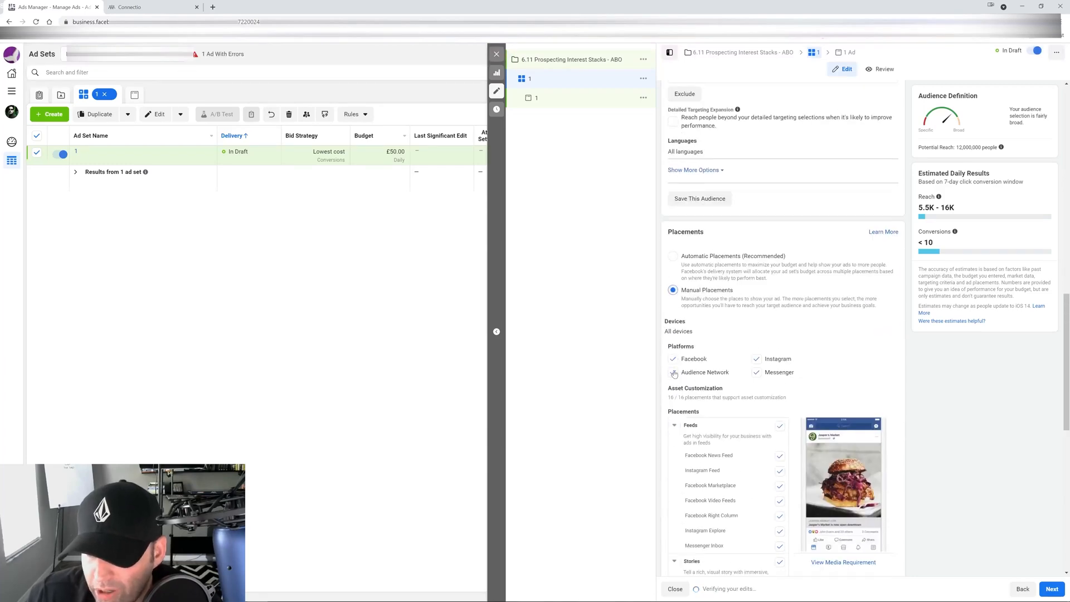
left_click(674, 372)
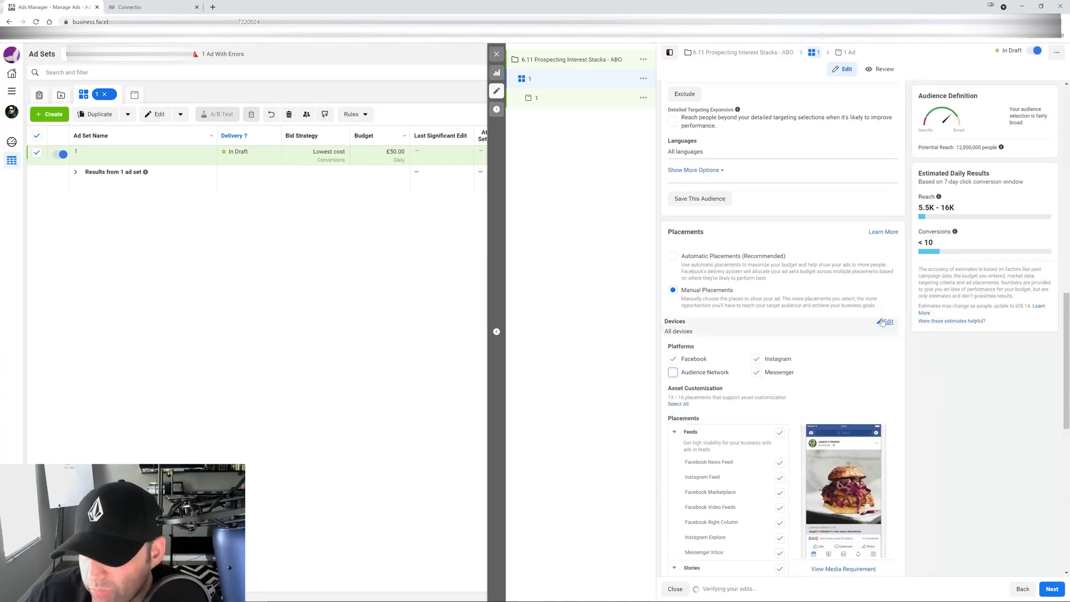
Step: Expand the additional optimization and delivery options and review the ad set's placements, conversion event and budget settings
scroll(882, 322, "down", 8)
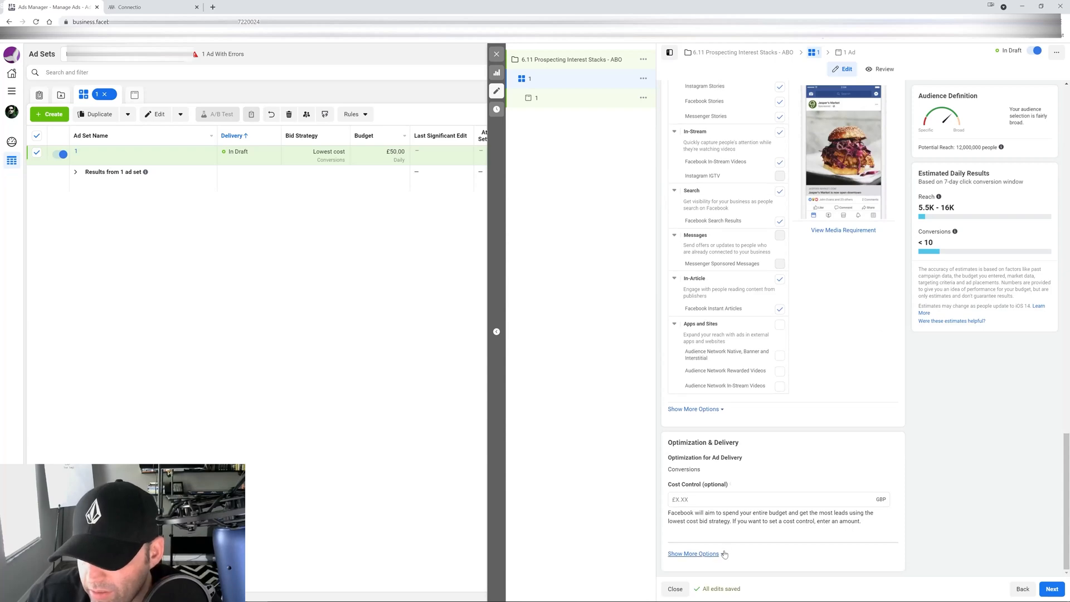
left_click(695, 554)
scroll(731, 535, "down", 1)
mouse_move(733, 525)
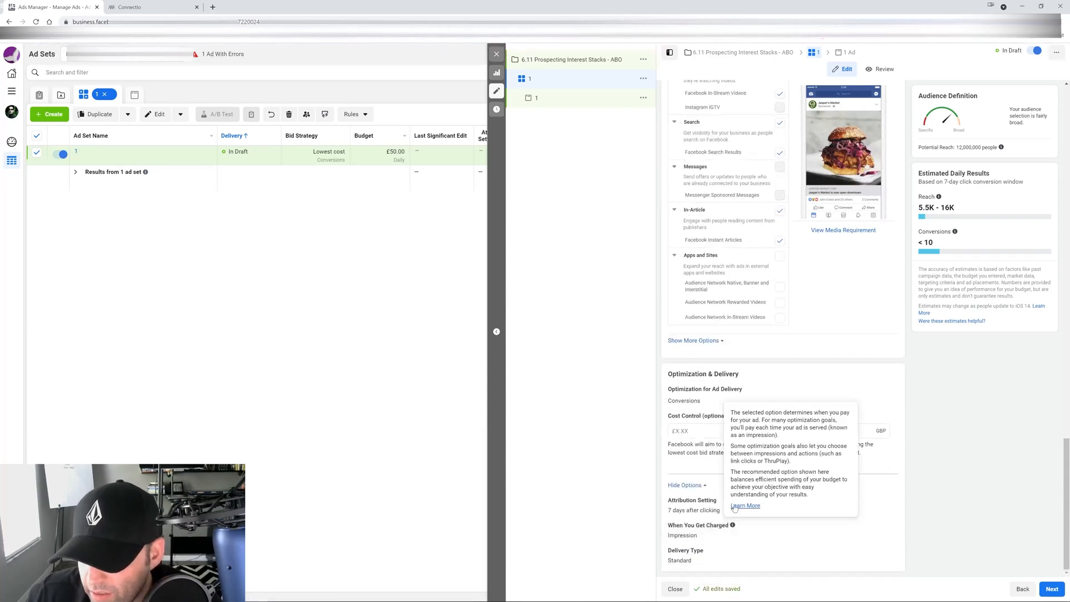
scroll(851, 480, "up", 4)
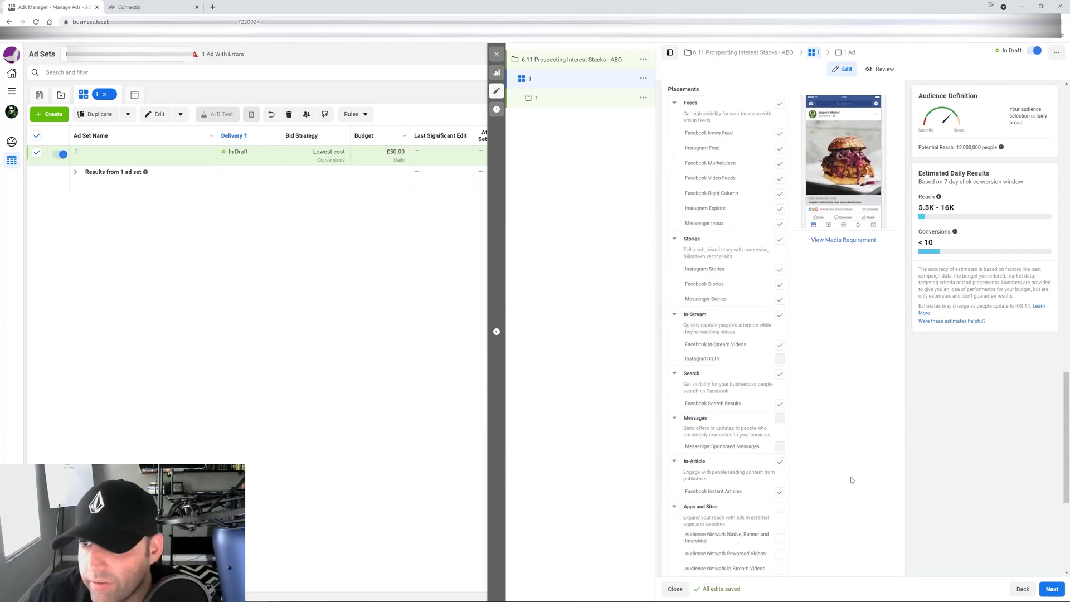
scroll(848, 474, "up", 15)
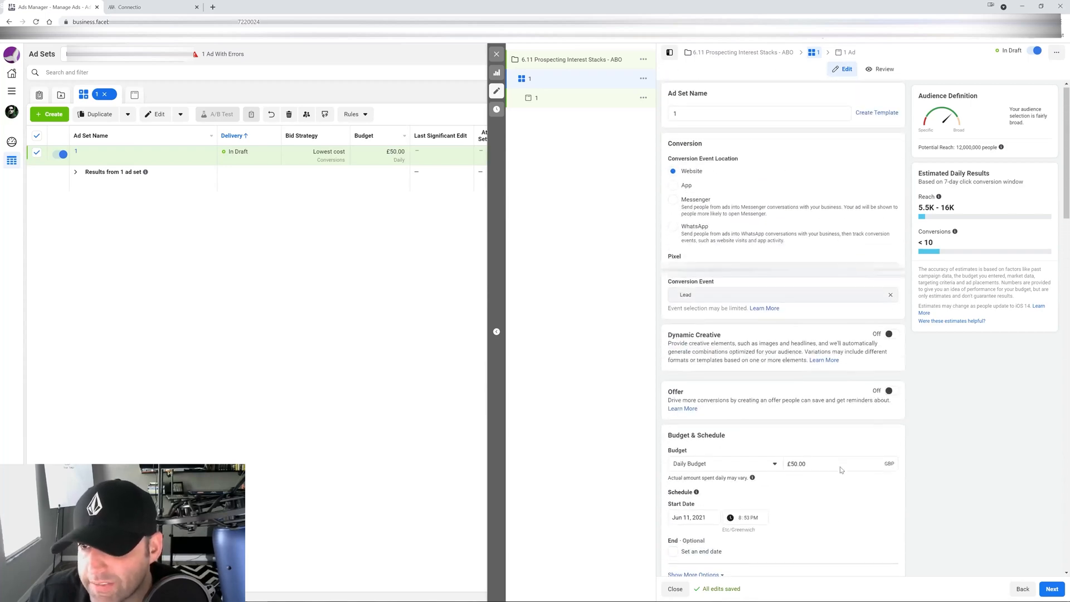
scroll(840, 469, "down", 1)
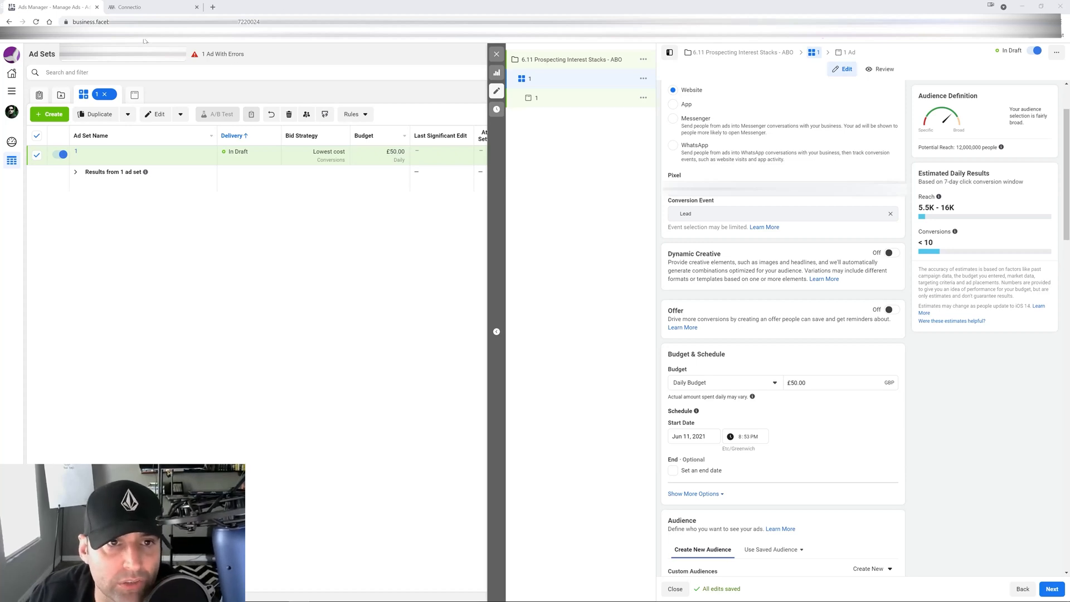
Step: Switch to Connectio and search its interests for "drop shipping"
left_click(167, 6)
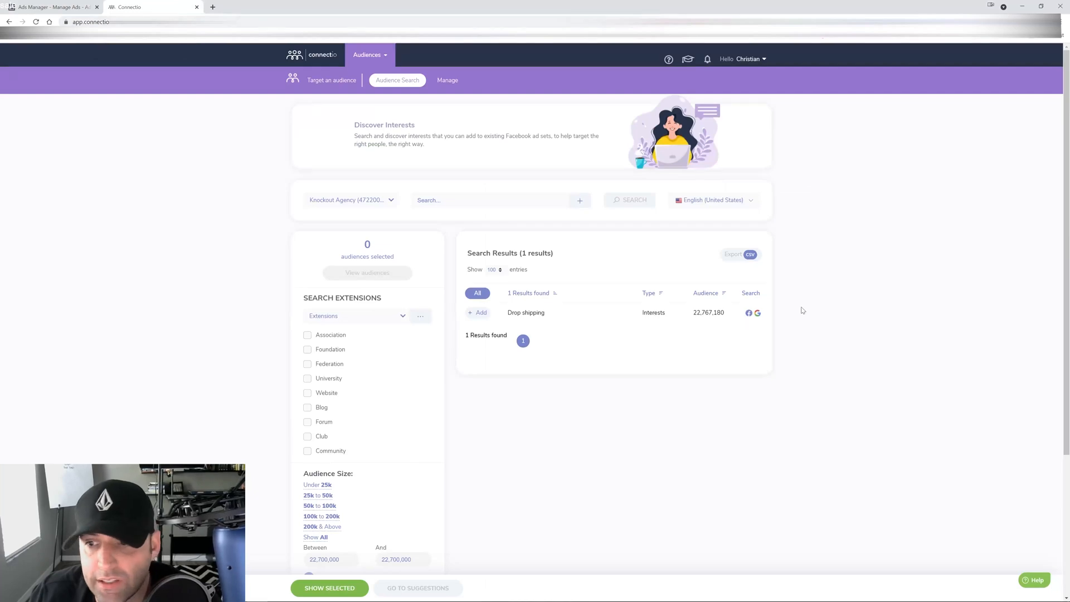
left_click(443, 205)
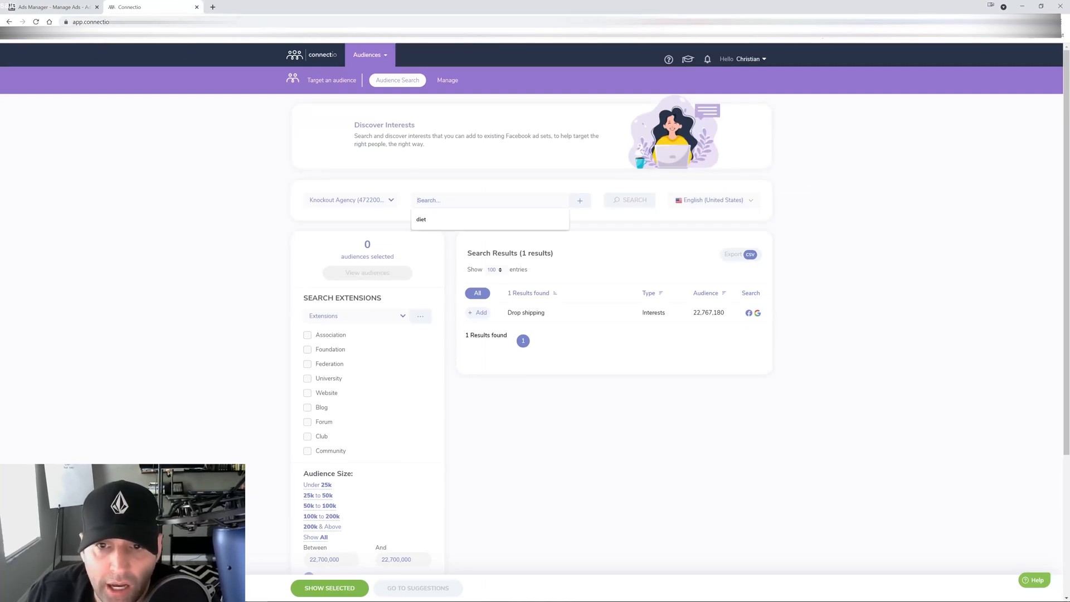
type("drop shipping")
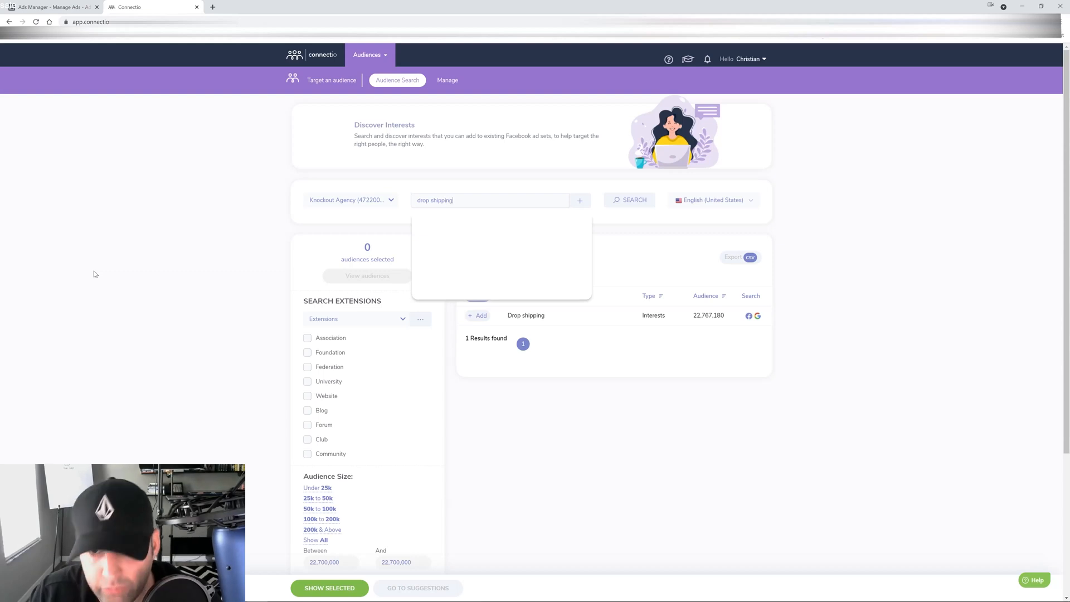
key("Return")
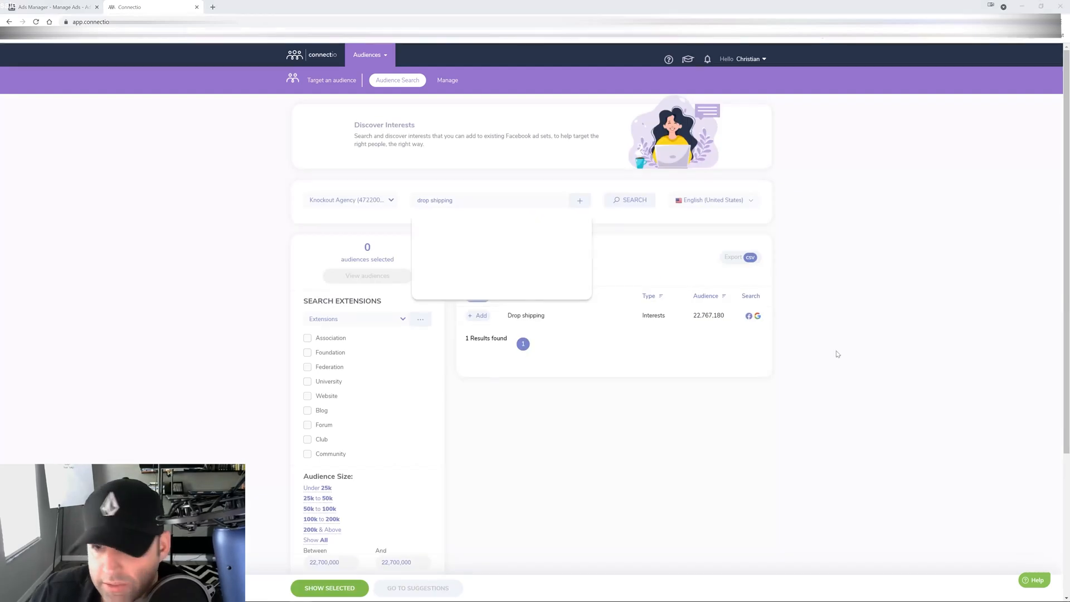
Step: Add the Drop shipping interest to the selected audiences and show suggestions based on it
left_click(479, 316)
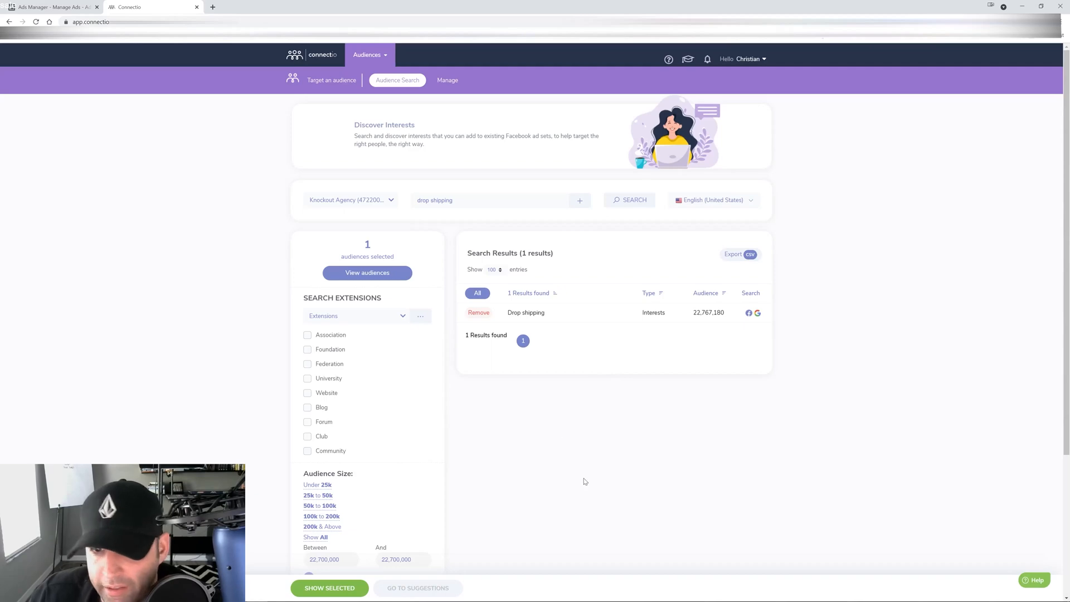
left_click(375, 273)
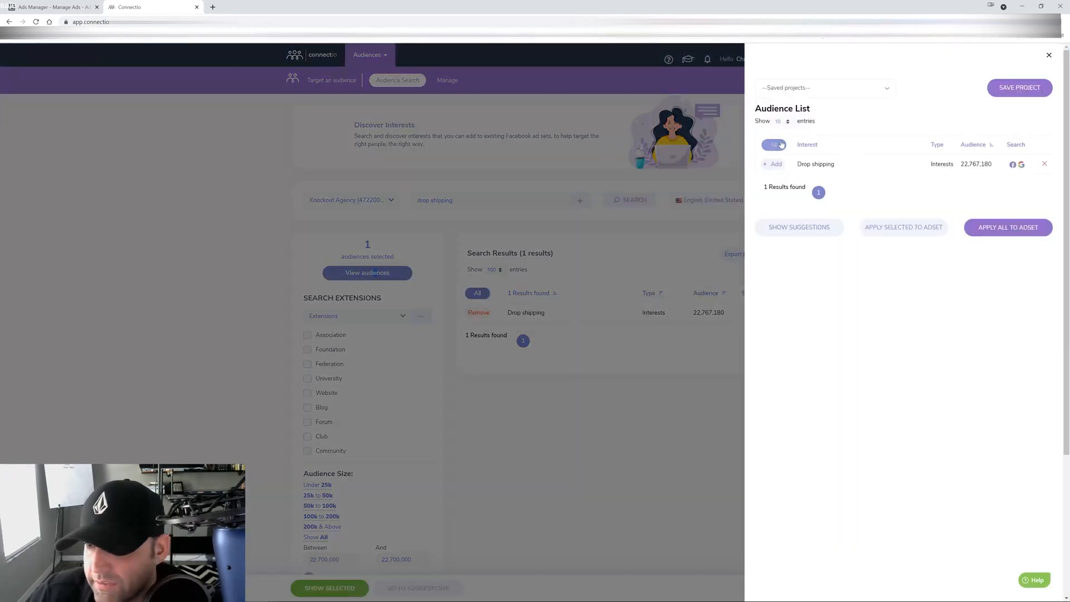
left_click(799, 227)
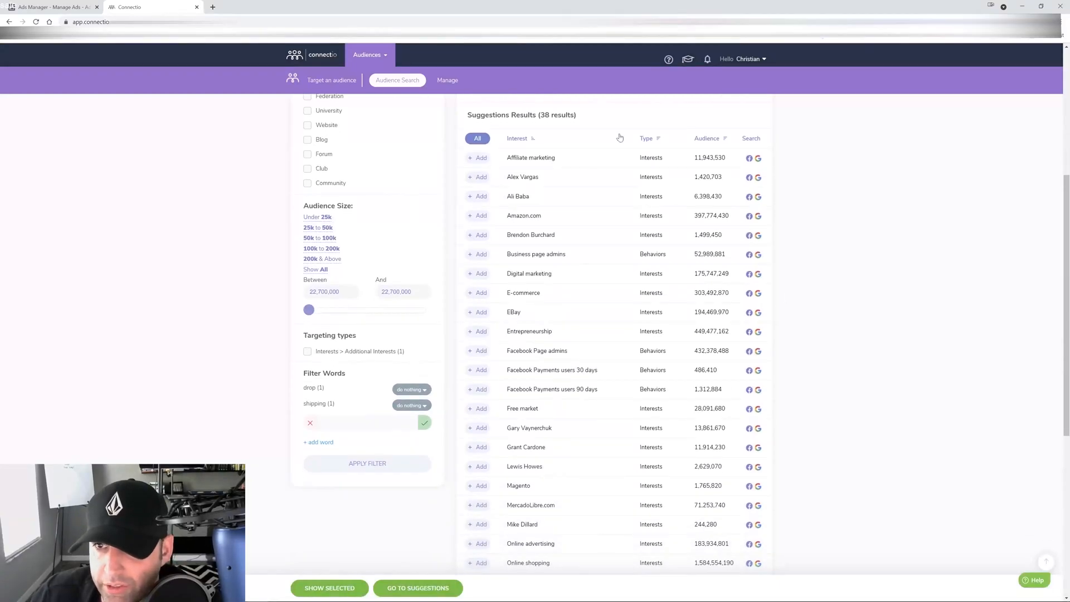
Step: Look through the suggested interests and add Affiliate marketing, Ali Baba, Amazon.com, Digital marketing and E-commerce to the selection
scroll(663, 223, "down", 6)
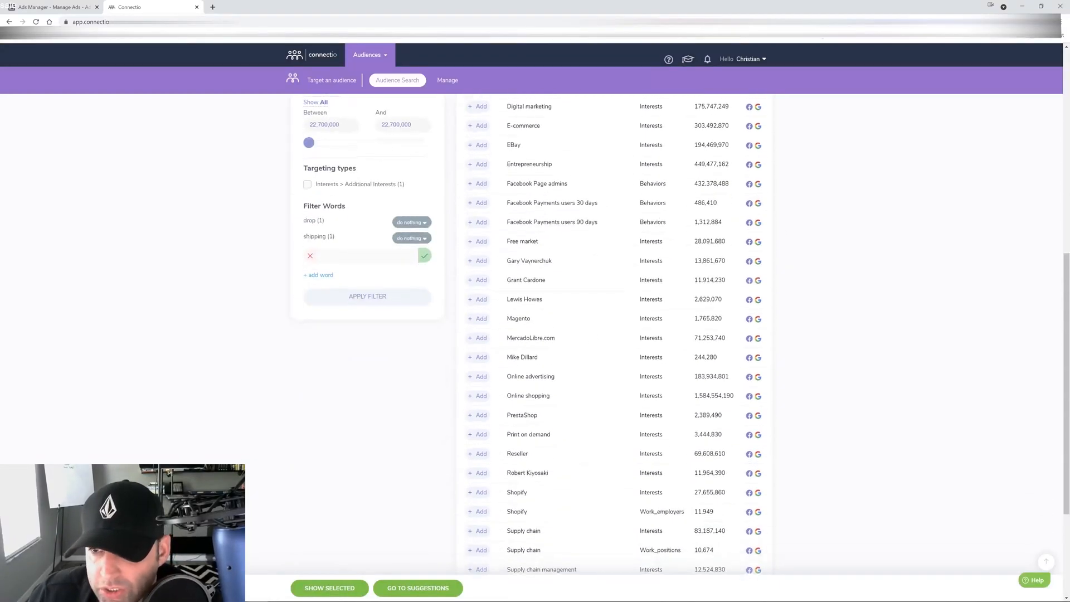
scroll(662, 294, "up", 5)
scroll(661, 294, "up", 5)
scroll(662, 284, "down", 5)
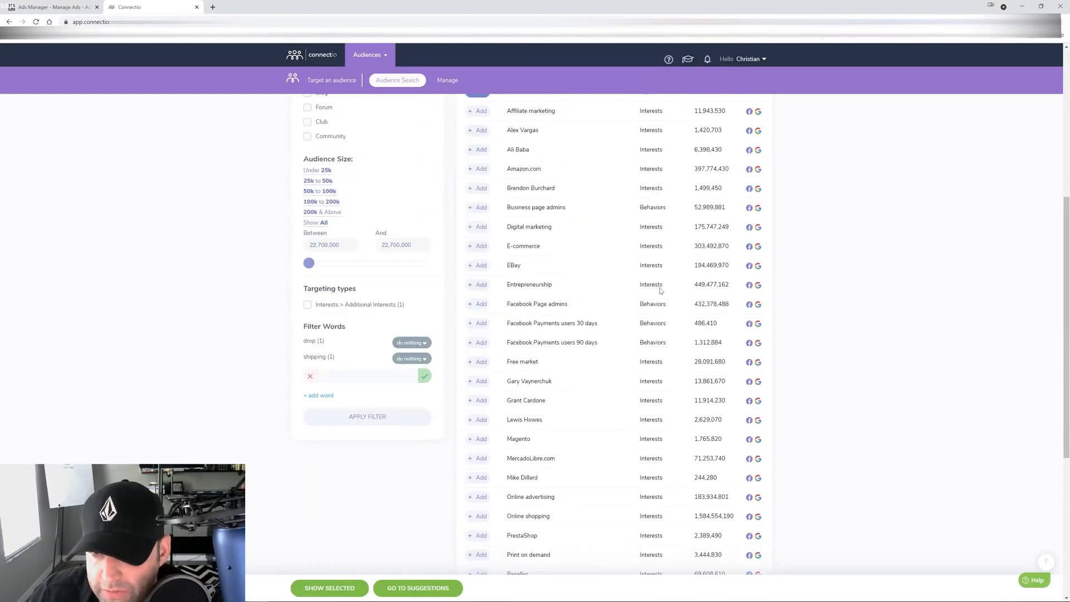
scroll(662, 290, "up", 3)
scroll(662, 294, "down", 2)
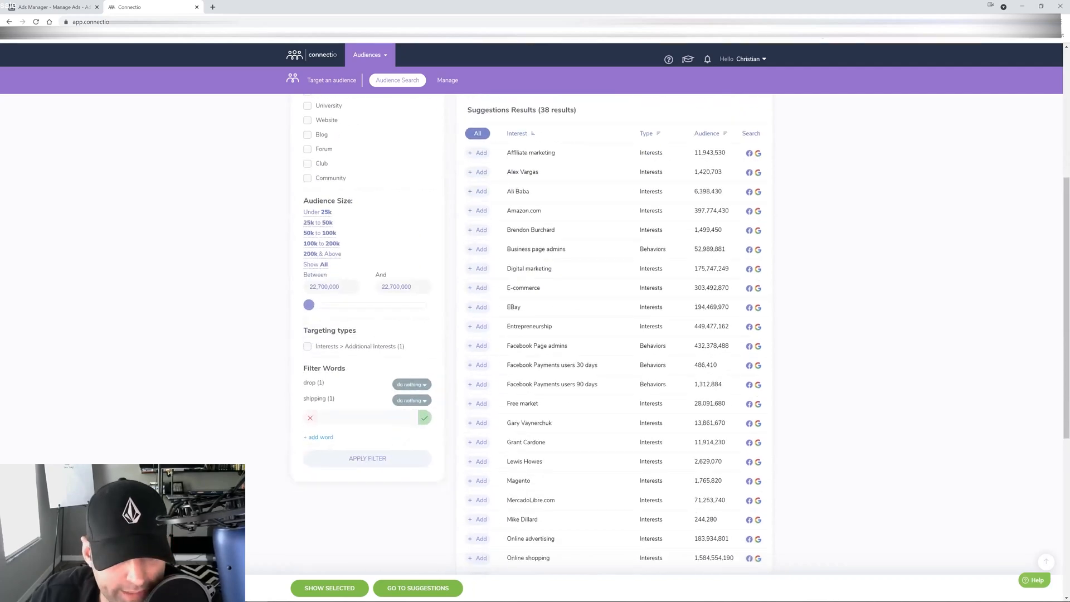
scroll(474, 168, "down", 2)
left_click(478, 130)
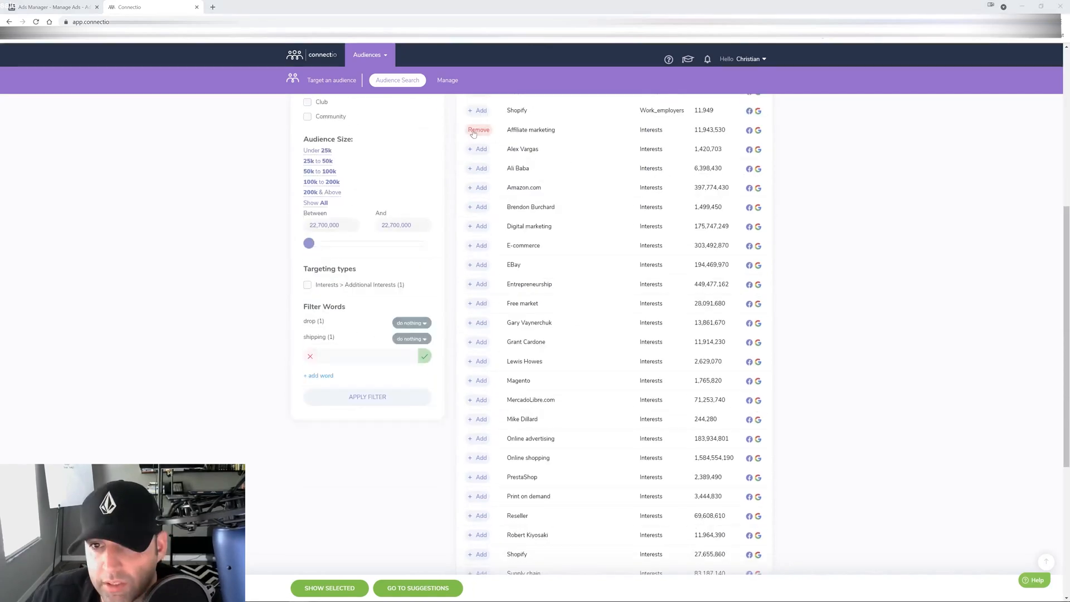
left_click(479, 168)
left_click(479, 187)
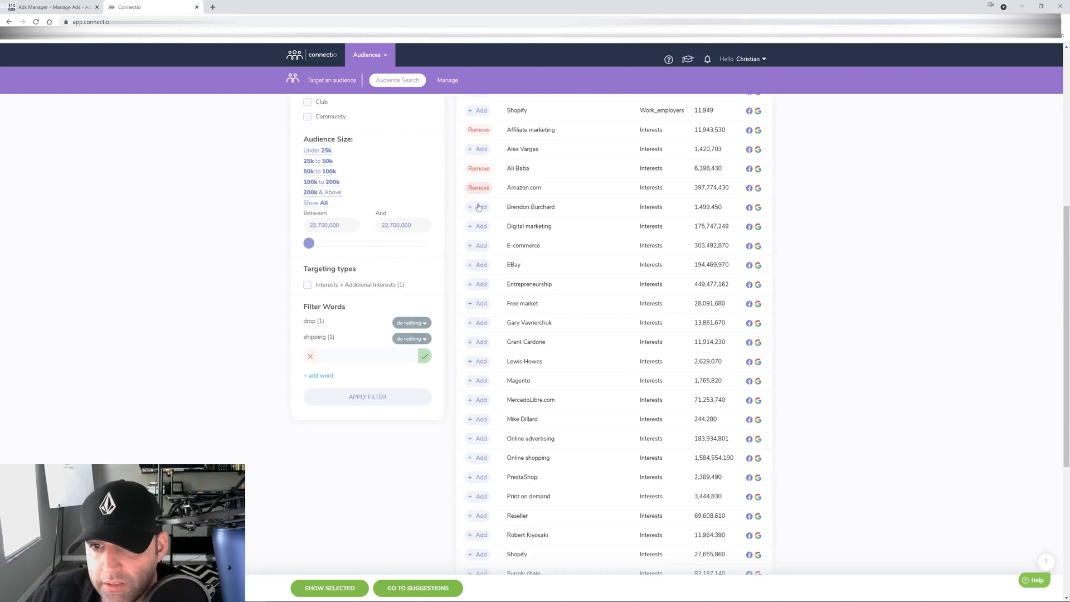
left_click(479, 226)
left_click(479, 246)
Step: Add the suggested interests Entrepreneurship, Online advertising and Online shopping to the selected audiences
scroll(508, 272, "down", 1)
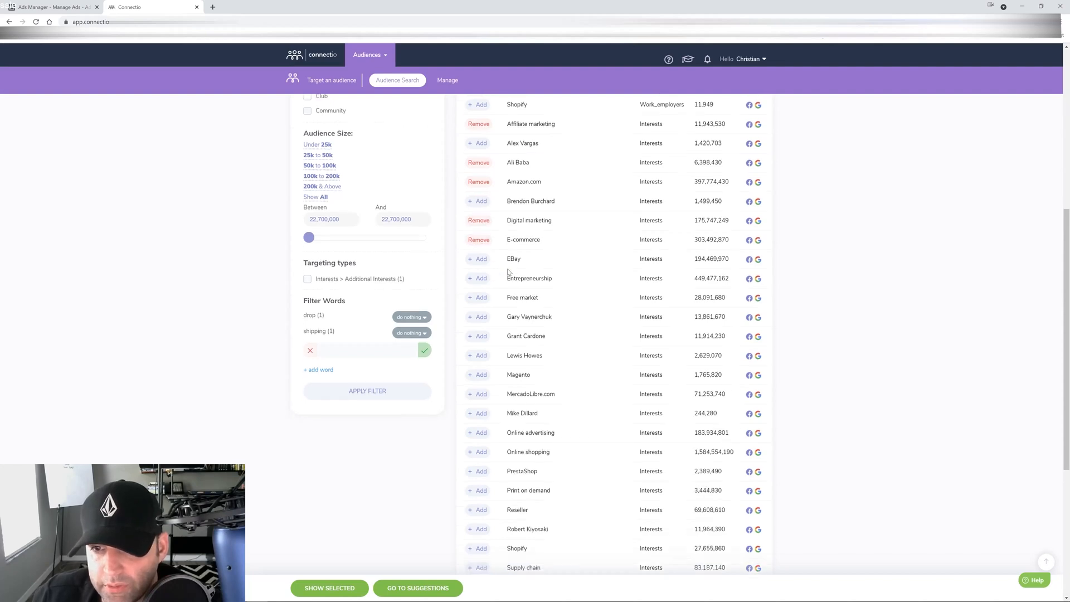
scroll(508, 272, "down", 1)
left_click(478, 202)
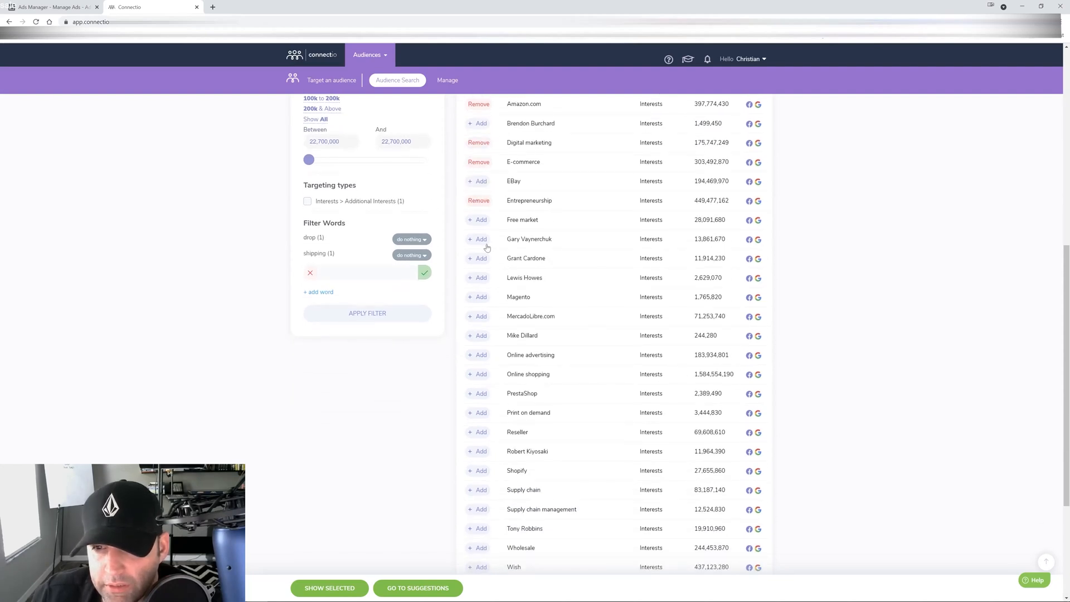
scroll(524, 304, "down", 1)
scroll(523, 304, "down", 1)
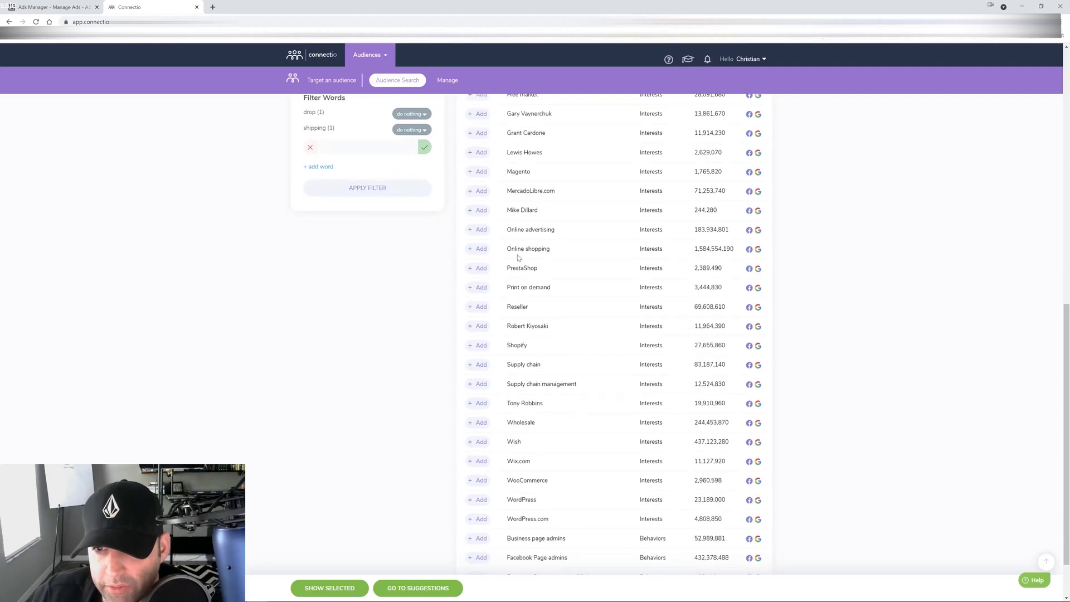
left_click(479, 167)
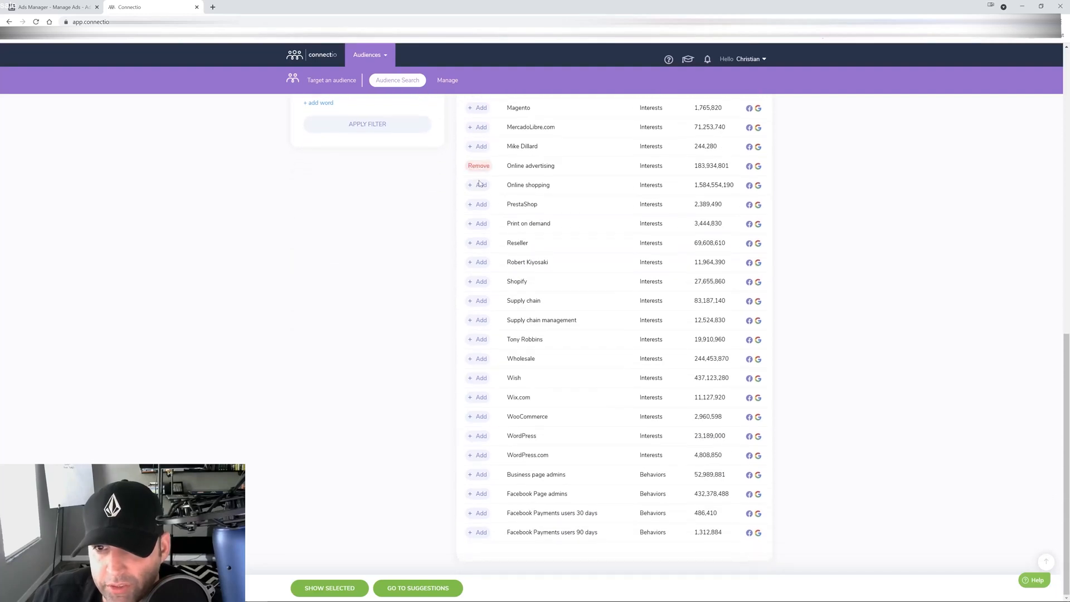
left_click(479, 185)
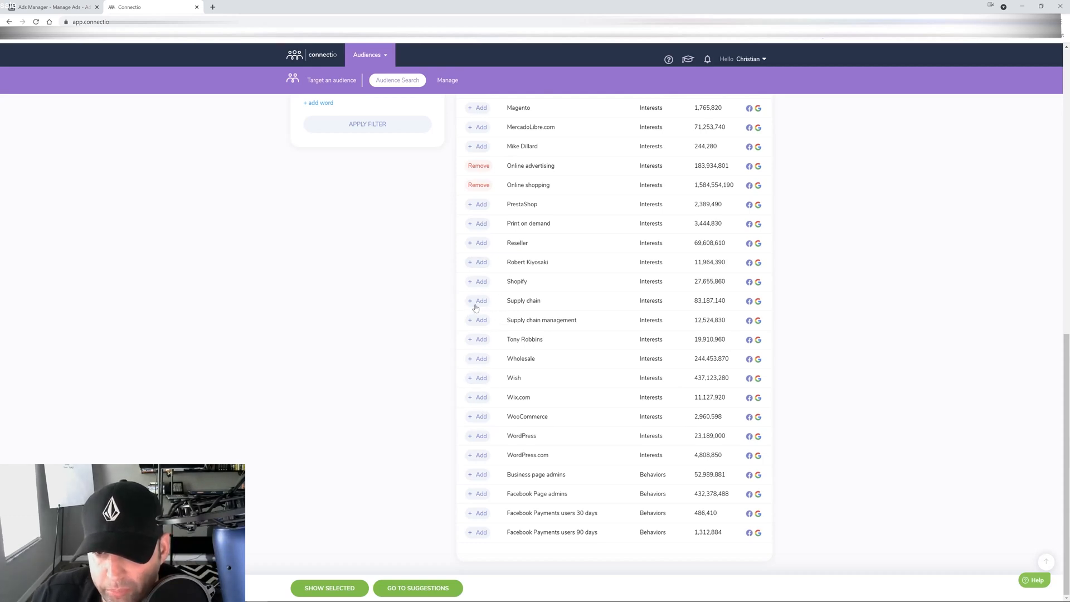
Step: Add the suggested interests Wholesale, Wish, Wix.com, WooCommerce, WordPress and WordPress.com to the selected audiences
left_click(479, 359)
left_click(480, 379)
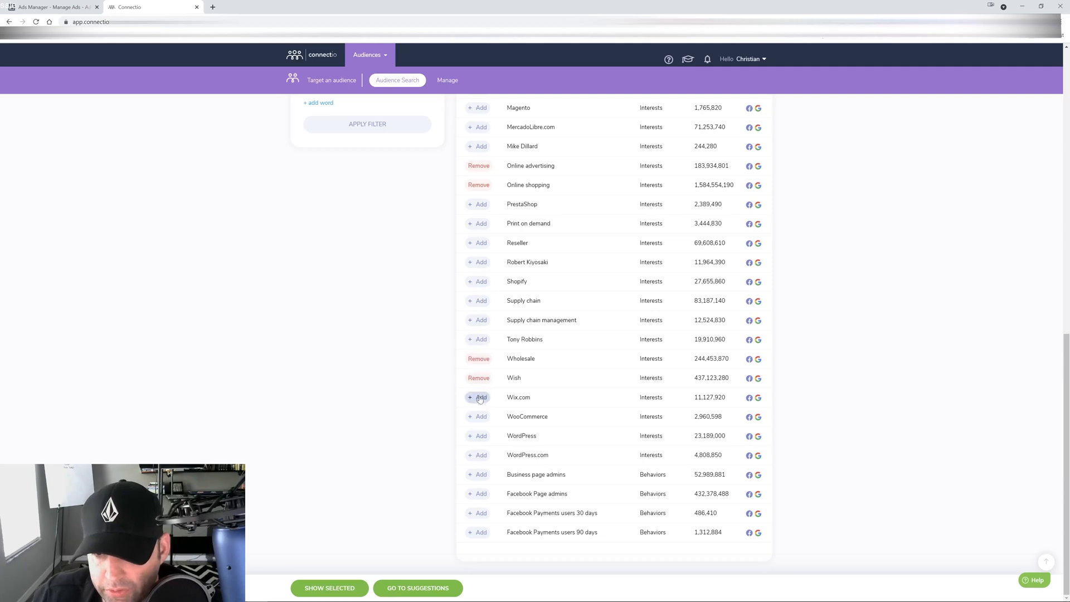
left_click(480, 398)
left_click(479, 417)
left_click(479, 438)
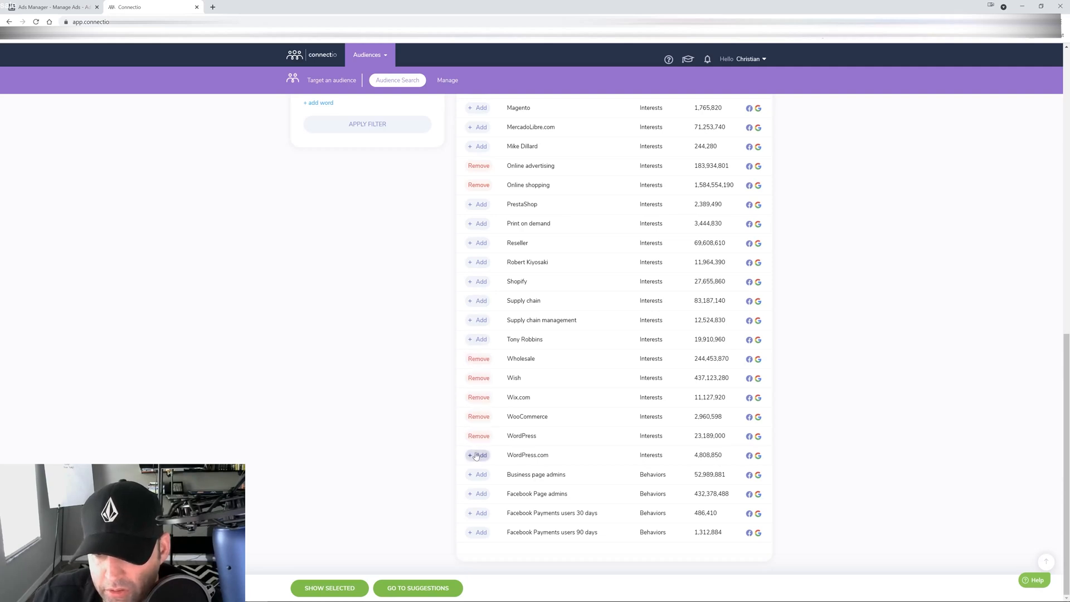
left_click(479, 456)
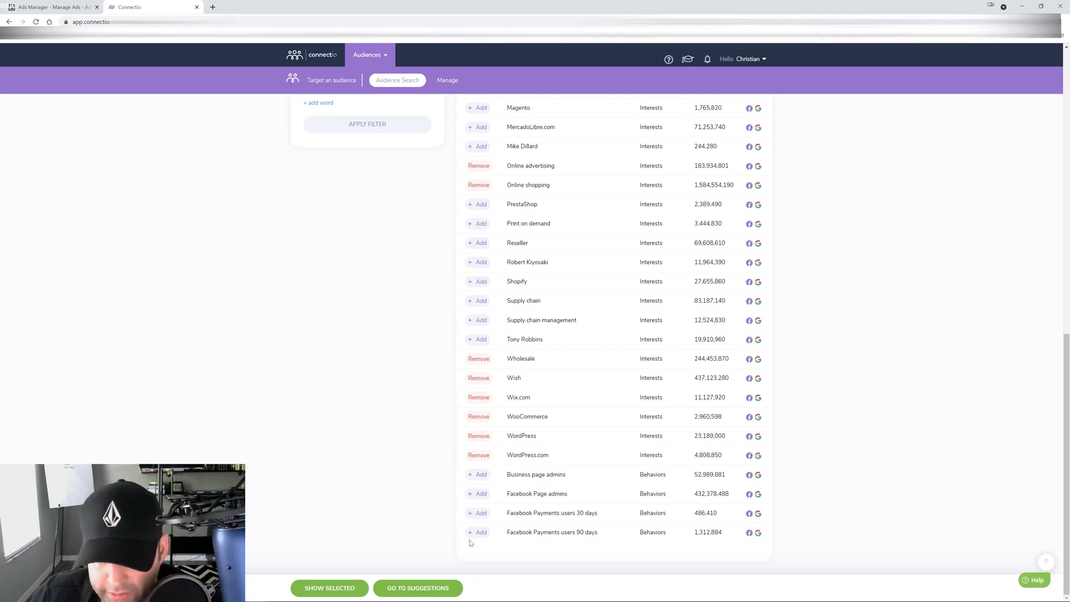
Step: Show the selected audiences, mark all of the listed interests and apply them all to an ad set
scroll(470, 543, "up", 10)
scroll(544, 354, "down", 9)
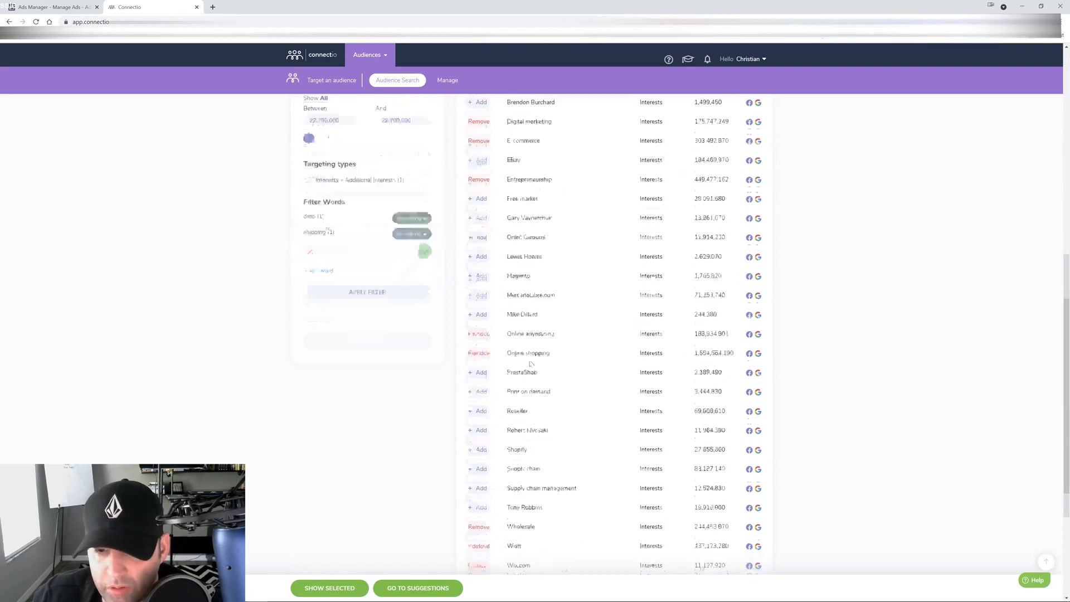
left_click(353, 591)
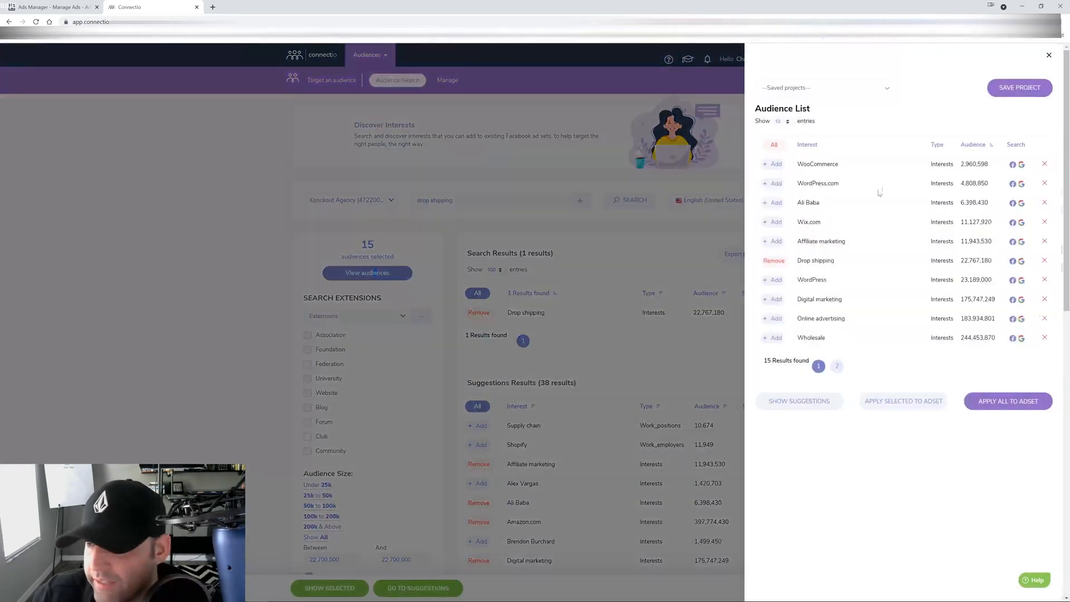
left_click(776, 146)
left_click(776, 146)
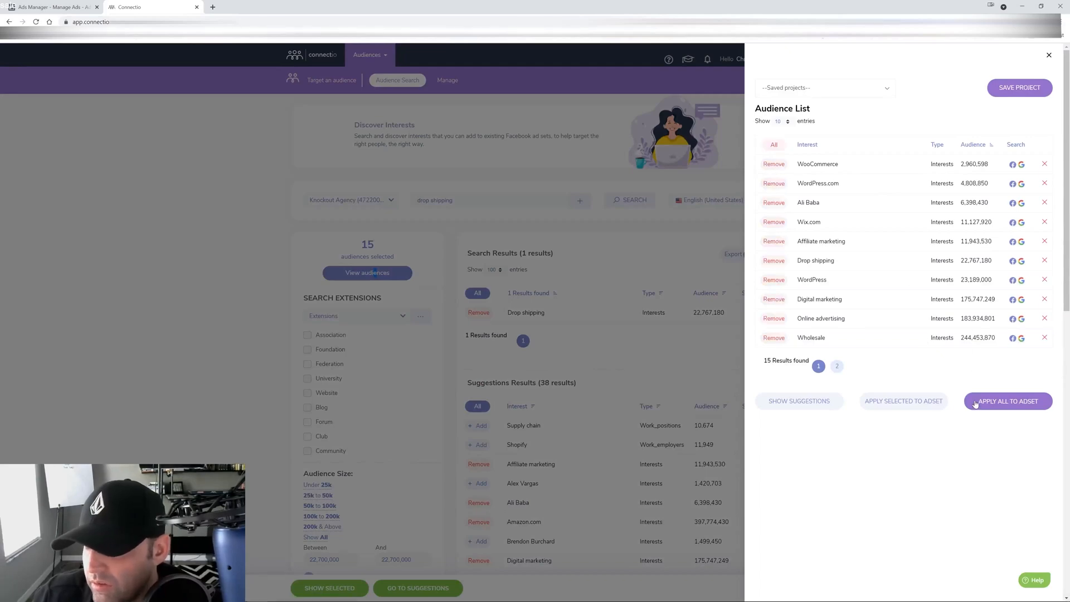
left_click(977, 402)
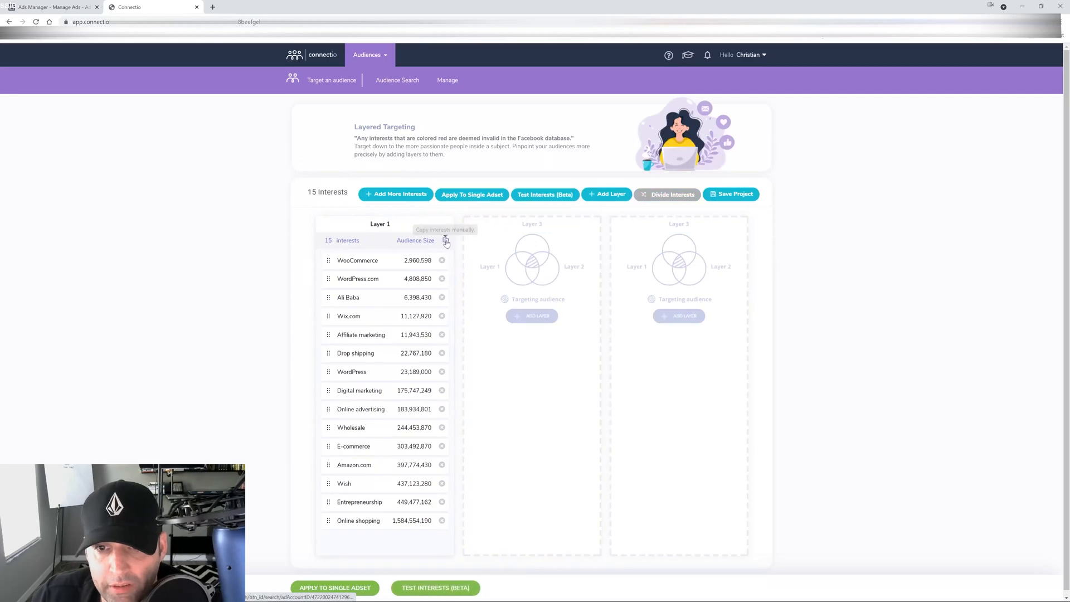
Step: Copy the full interest list of Layer 1 as text
left_click(445, 240)
triple_click(427, 131)
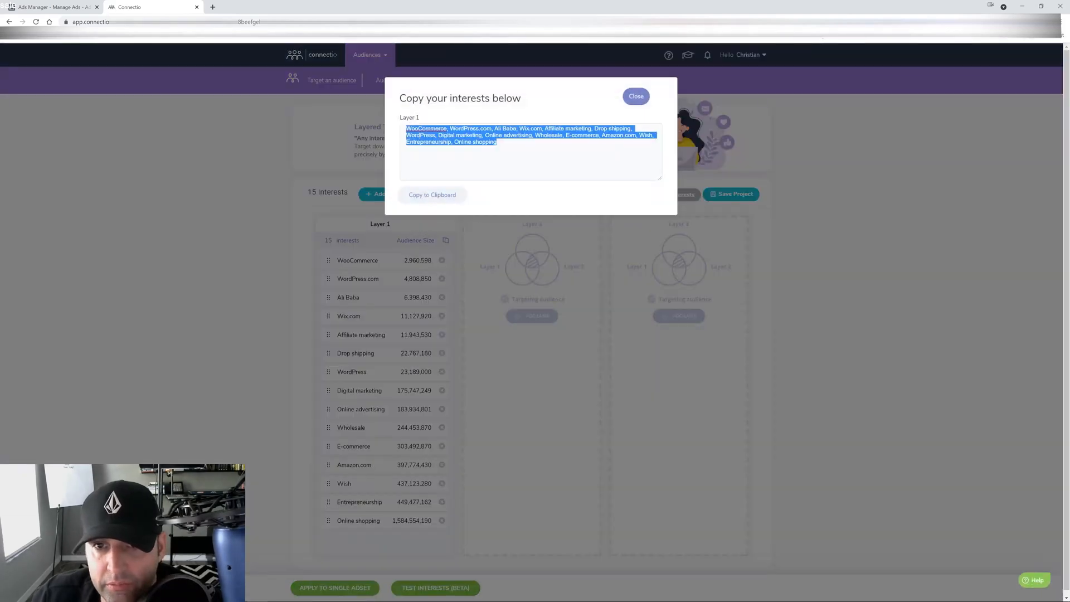
right_click(426, 132)
left_click(444, 162)
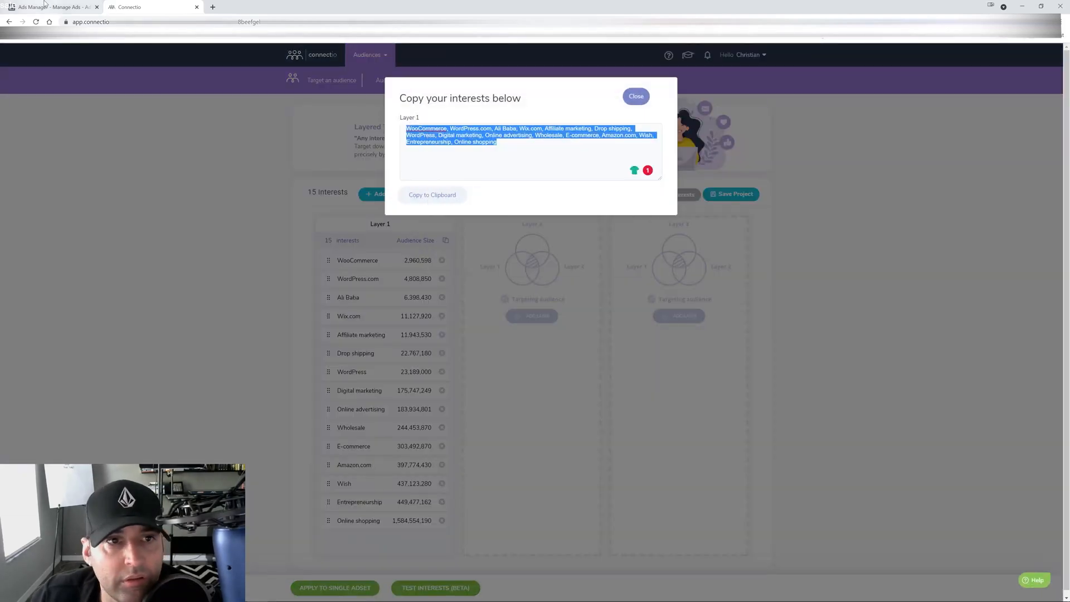
Step: Switch to Ads Manager and paste the copied interests into the ad set's detailed targeting
left_click(53, 6)
scroll(800, 371, "down", 4)
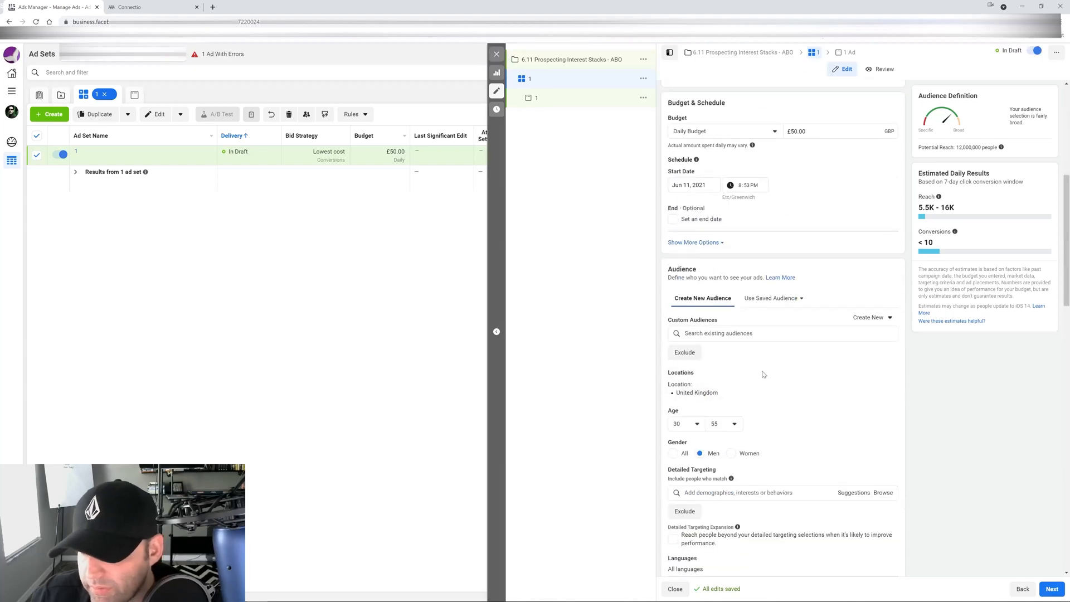
scroll(763, 375, "down", 3)
left_click(760, 326)
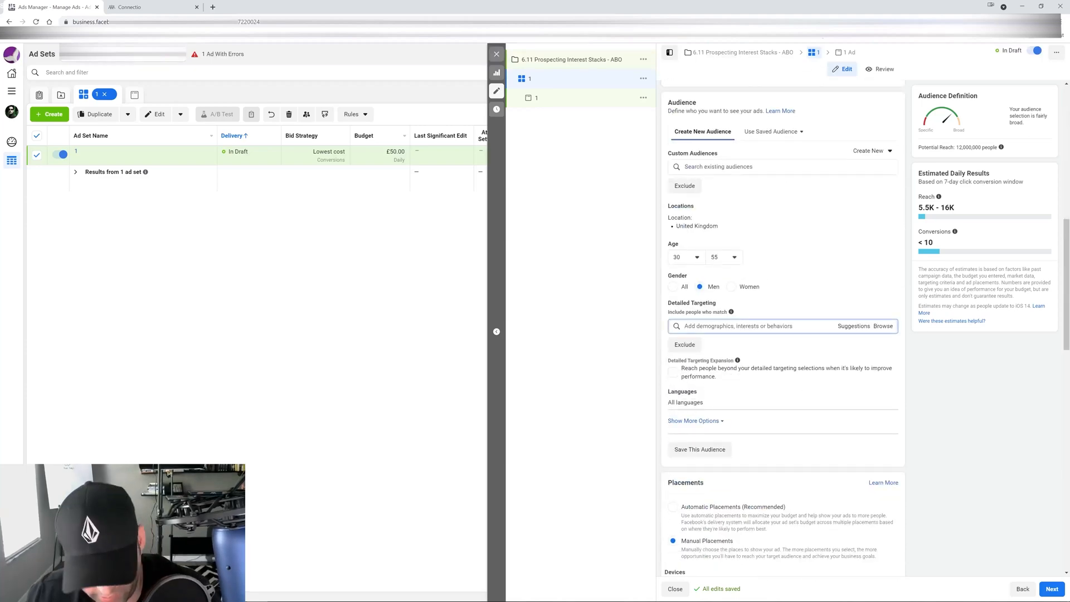
key("ctrl+v")
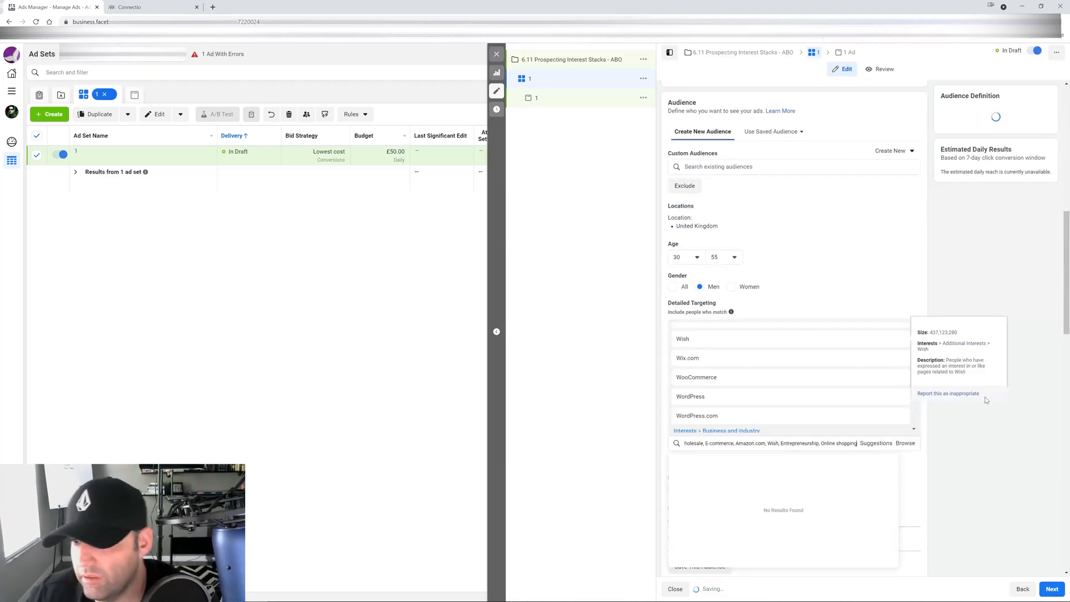
scroll(704, 318, "down", 3)
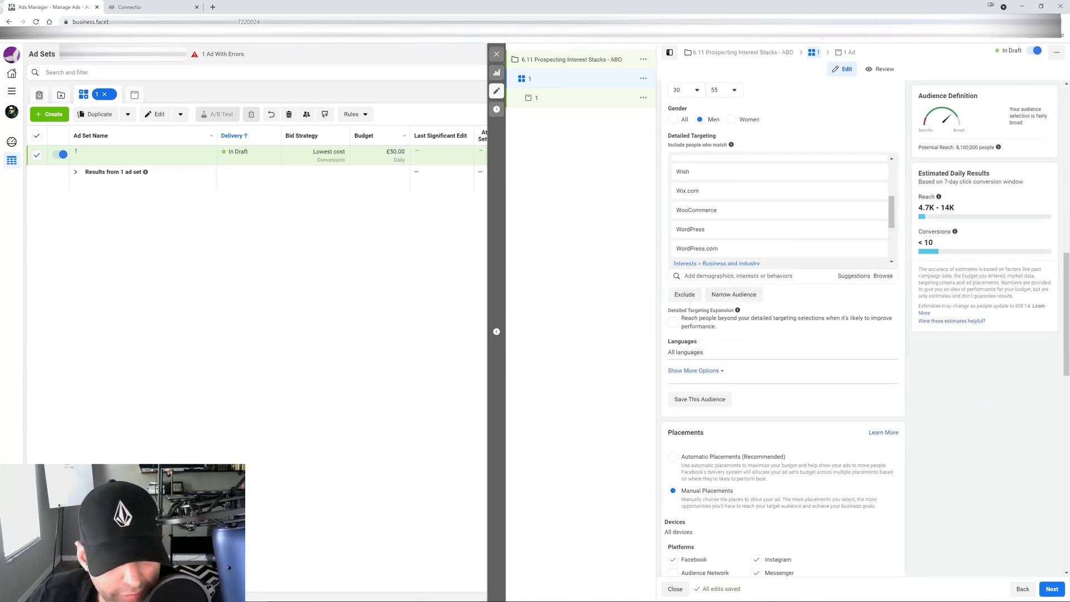
Step: Review the audience's targeted locations and the available options for people living in or visiting them
scroll(934, 406, "up", 6)
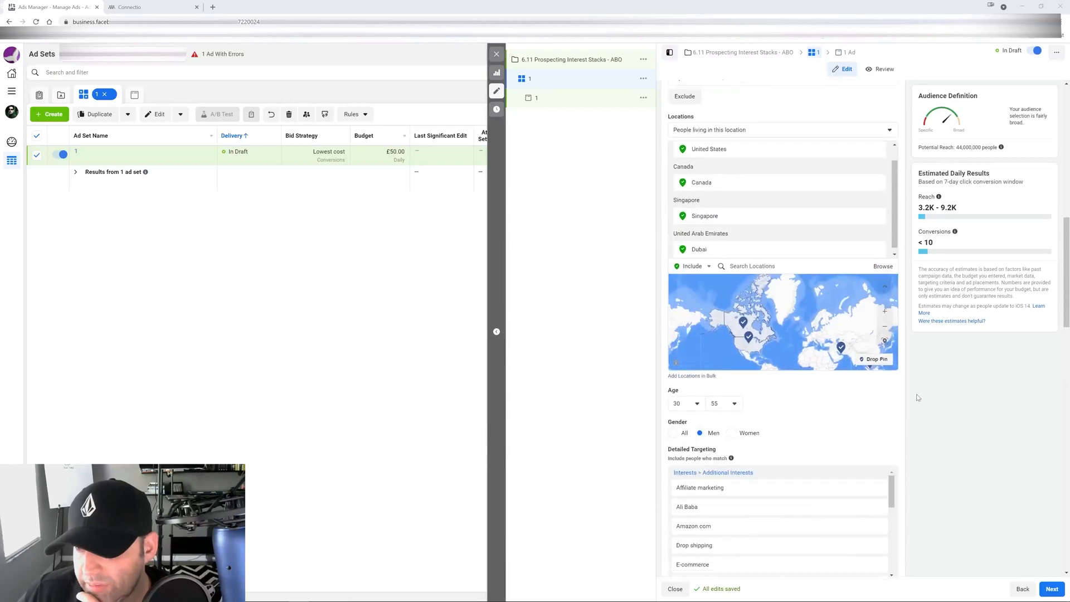
scroll(906, 424, "up", 3)
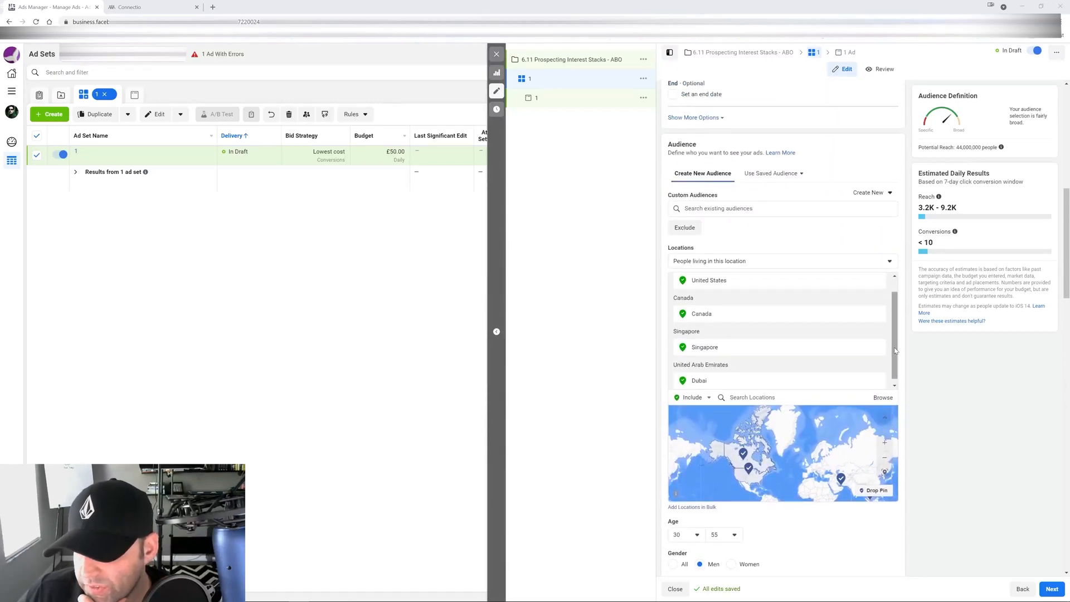
scroll(893, 332, "up", 1)
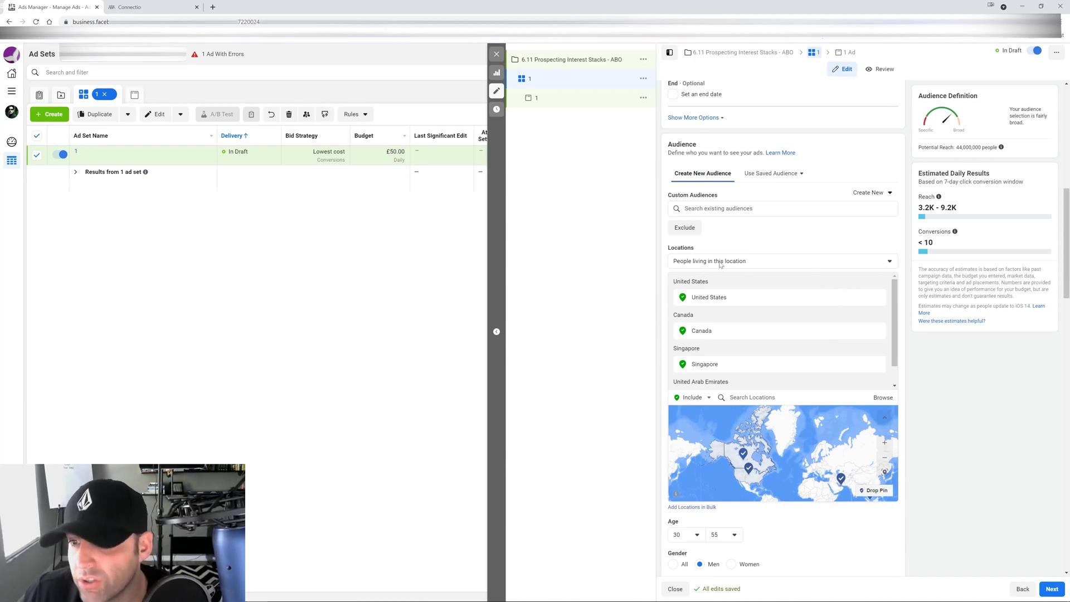
left_click(786, 264)
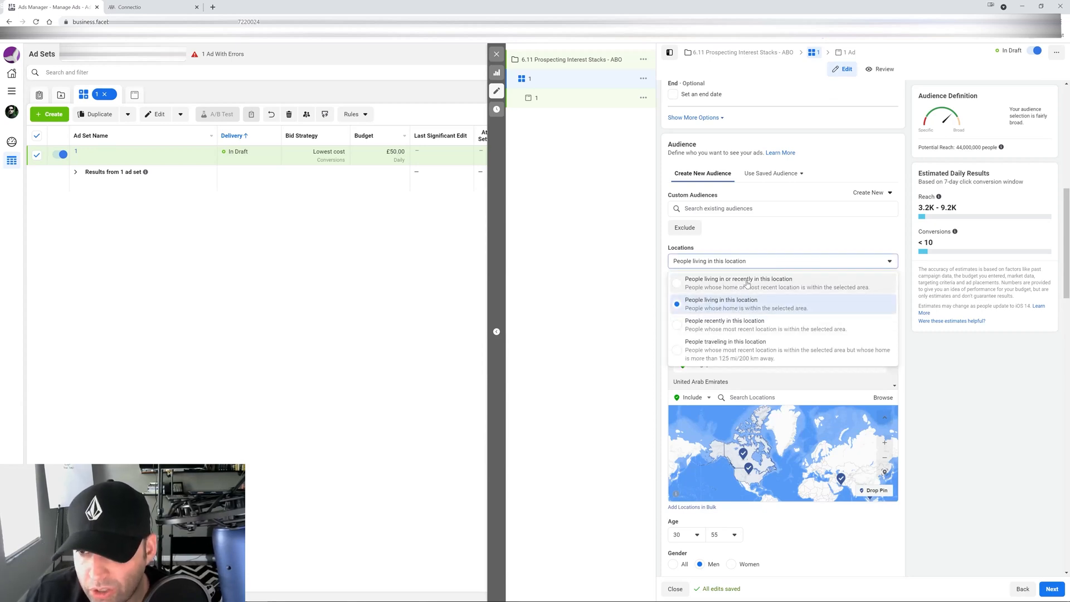
left_click(971, 399)
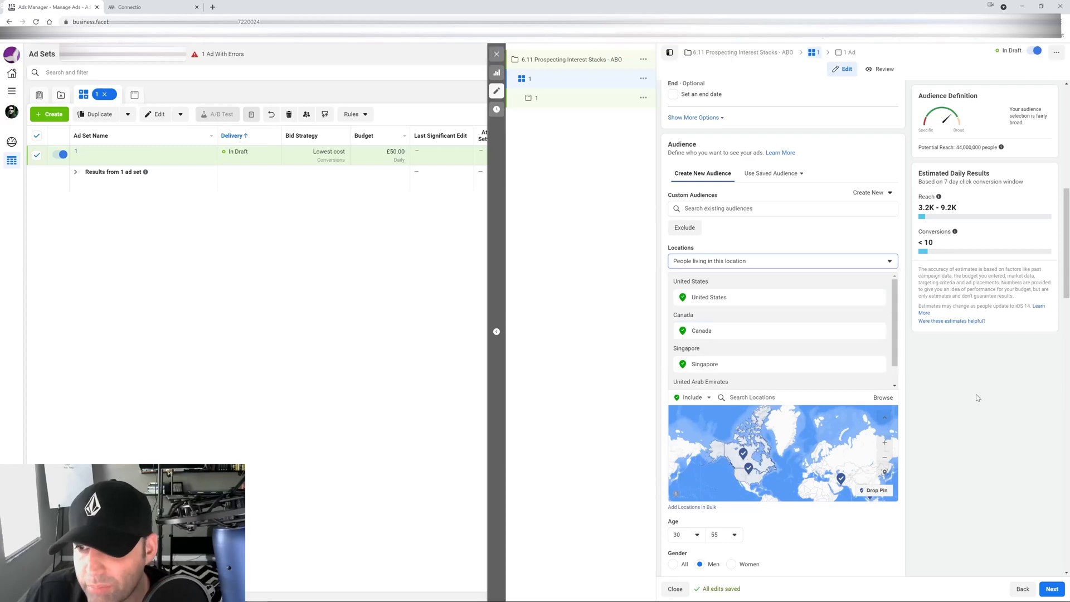
Step: Look over the ad set's settings from budget and audience to optimization and delivery, and close the editor
scroll(984, 389, "down", 4)
scroll(984, 389, "down", 5)
scroll(979, 385, "up", 10)
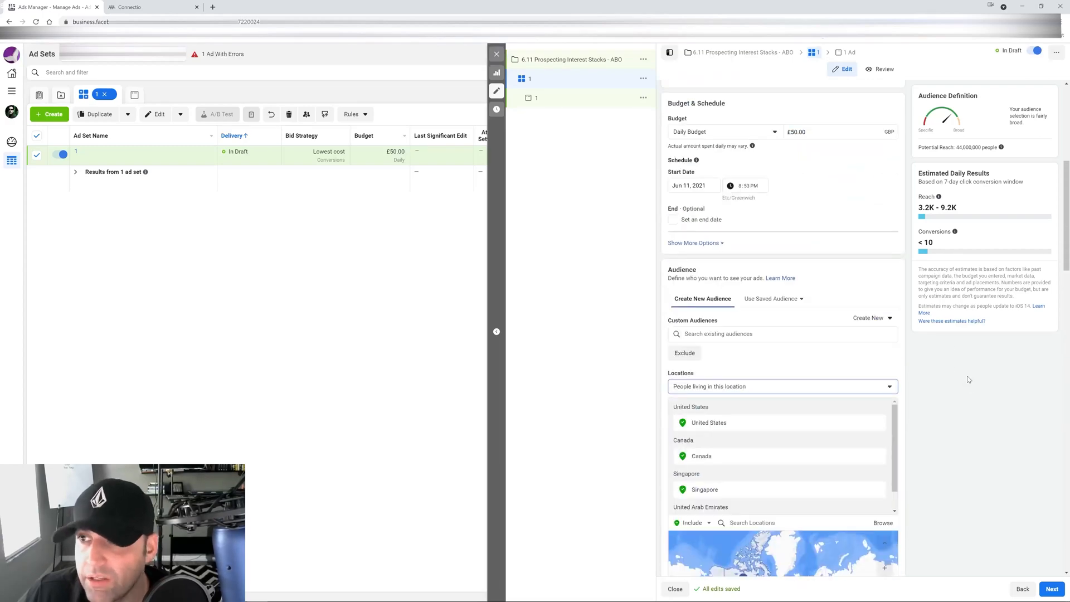
scroll(972, 380, "down", 9)
scroll(970, 380, "down", 8)
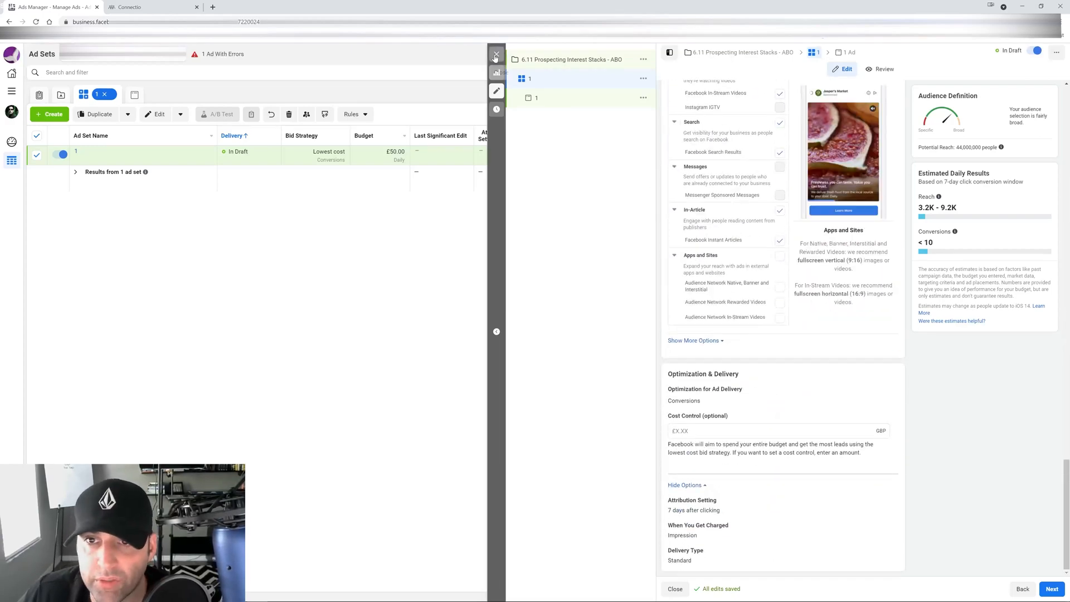
left_click(326, 258)
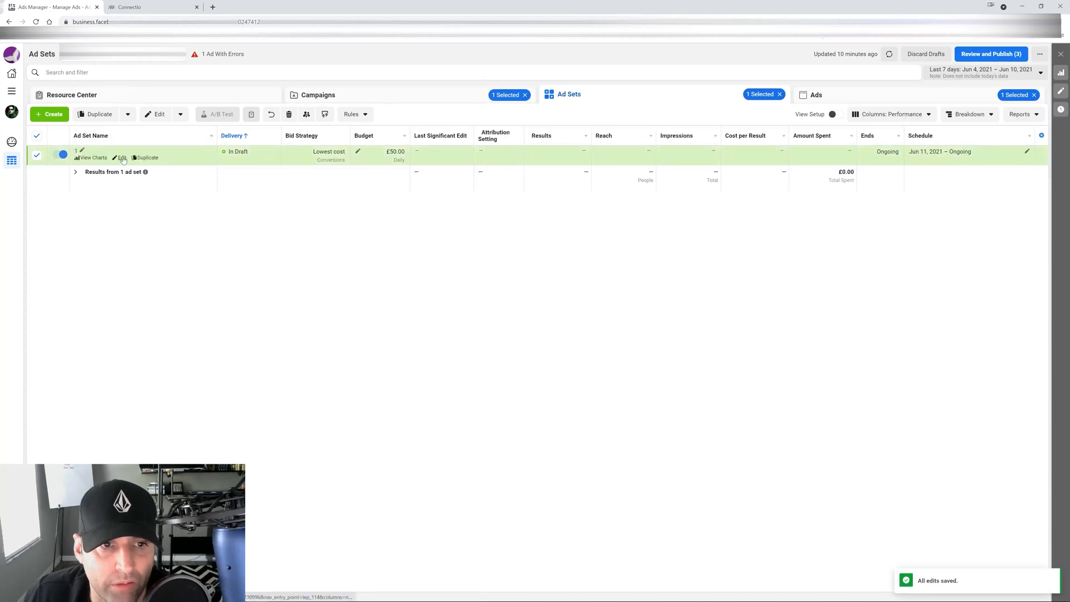
Step: Rename the ad set as Dropshipping Interest Stack - Manual - World - 7 Day Click - EO and close the editor
left_click(122, 158)
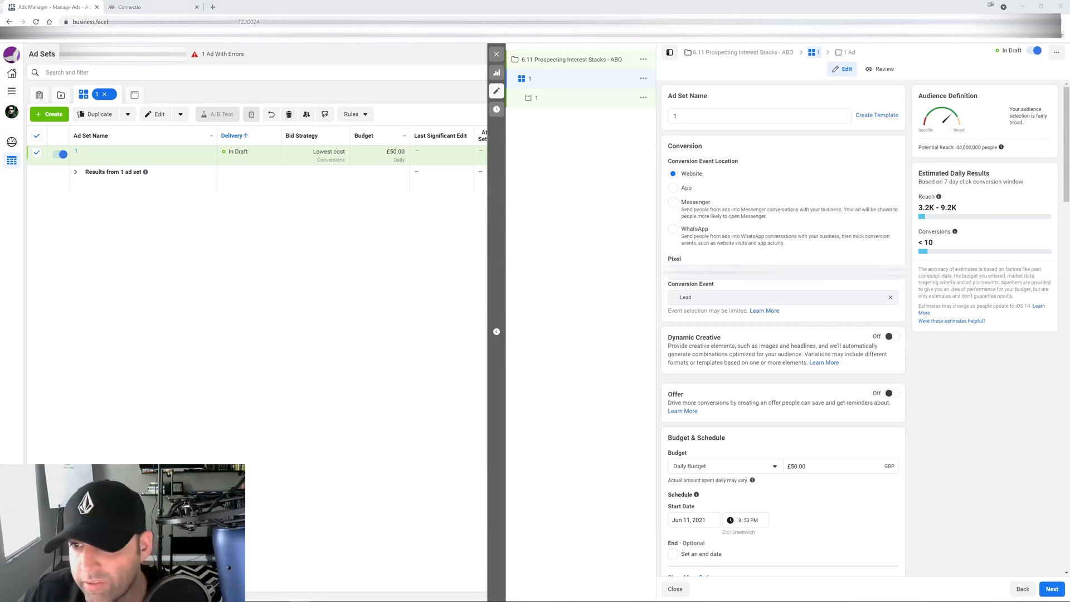
double_click(677, 115)
type("Drop")
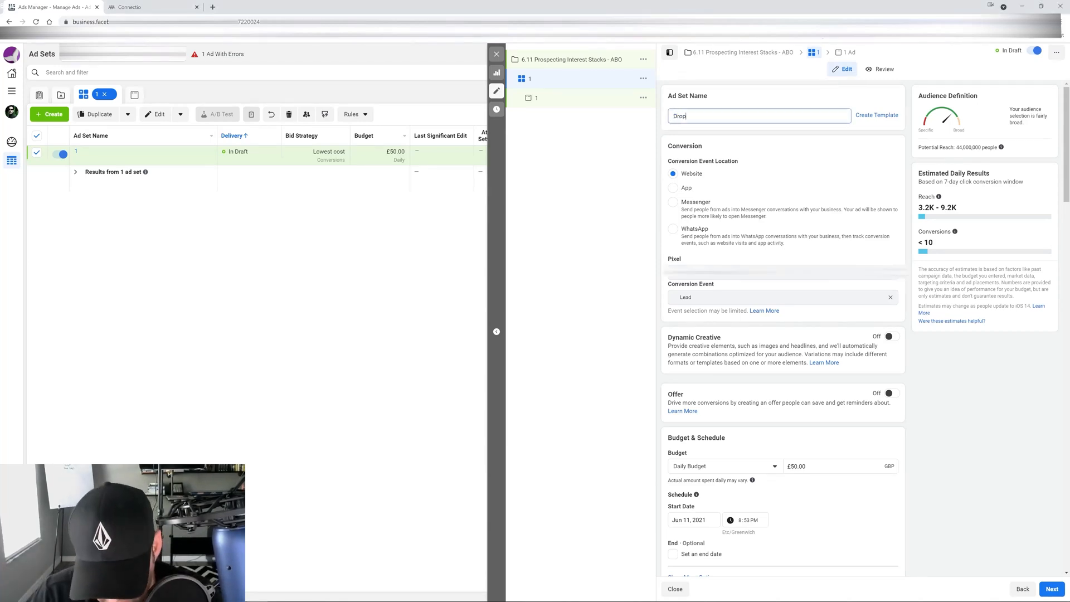
type("shipping")
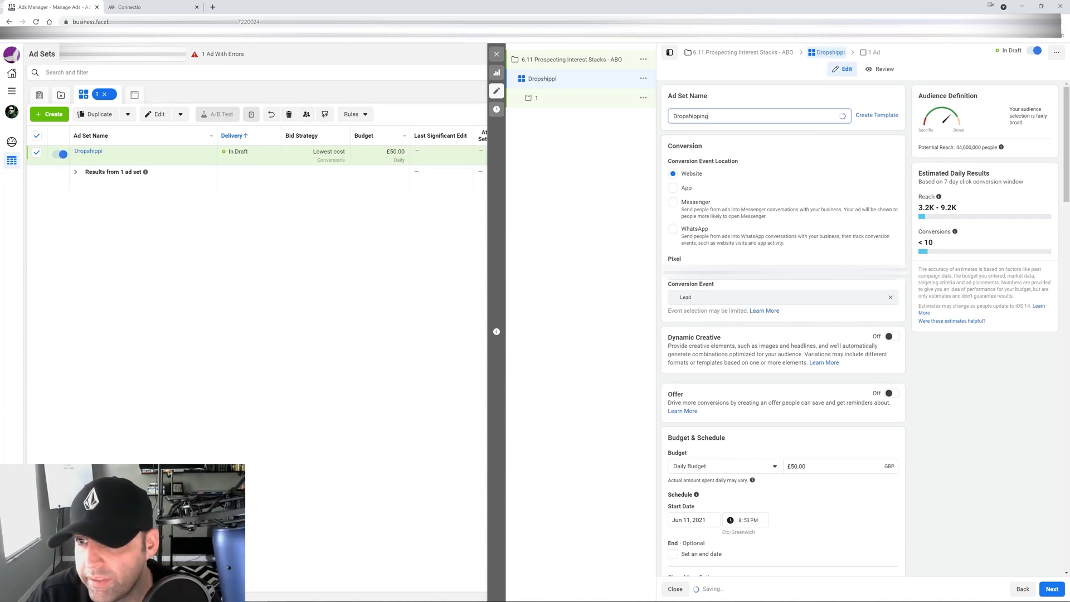
type(" Interest ")
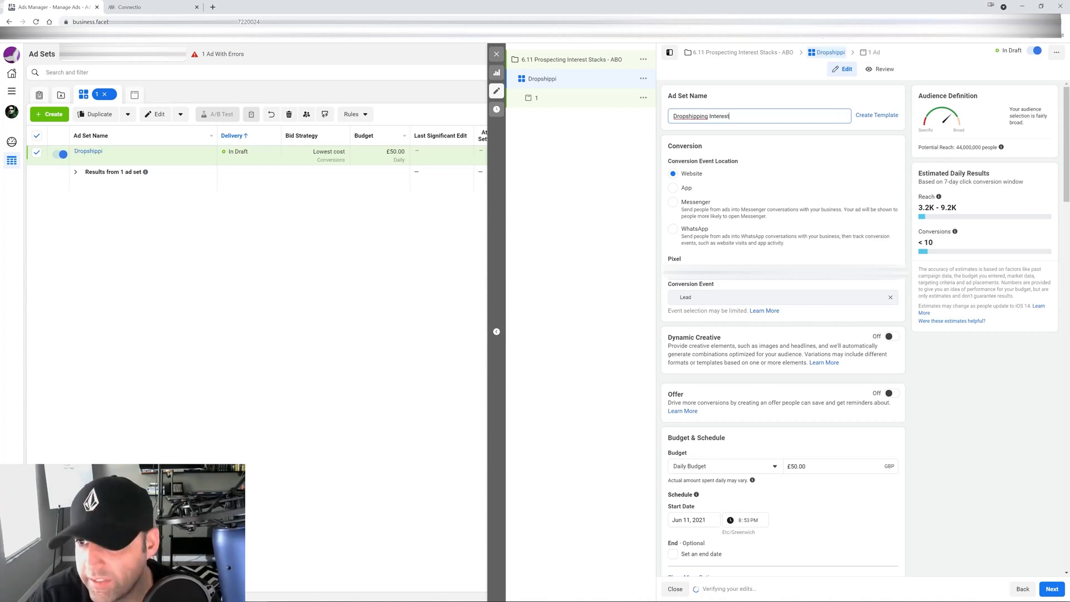
type("Stack")
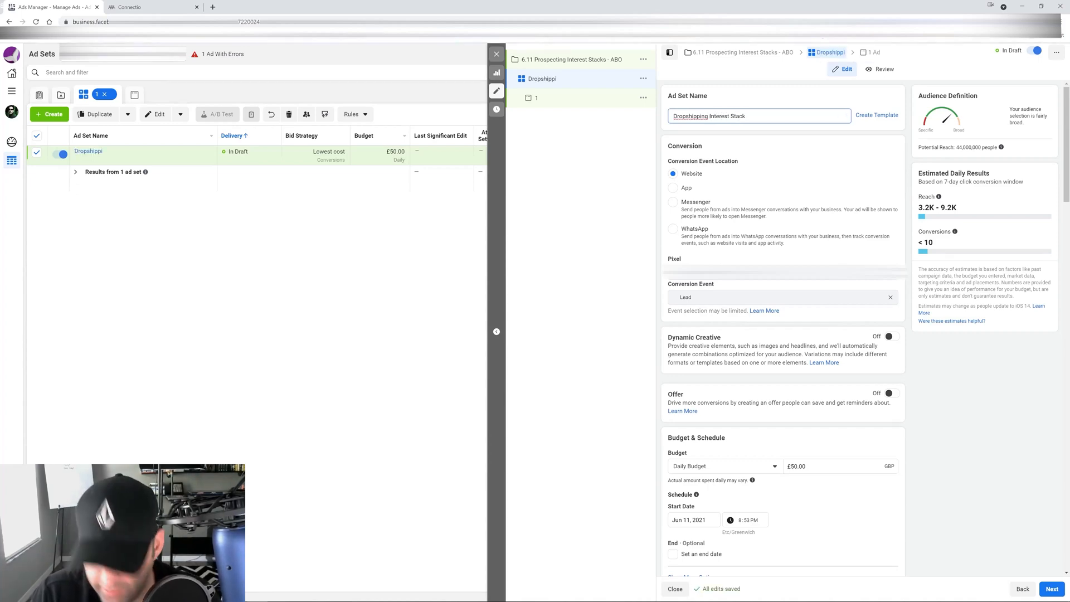
type(" - Man")
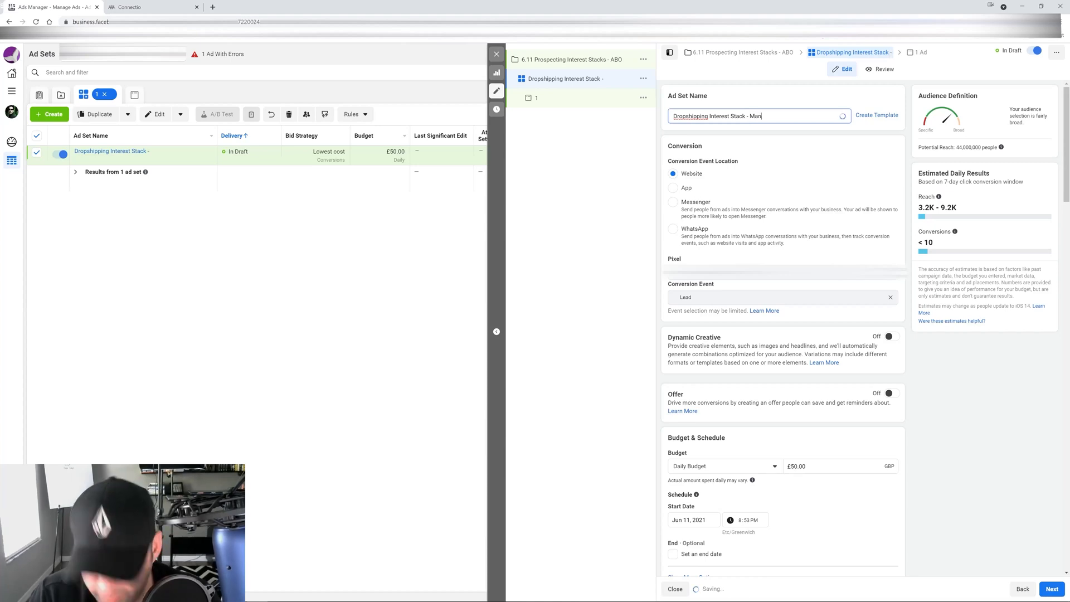
type("ual - W")
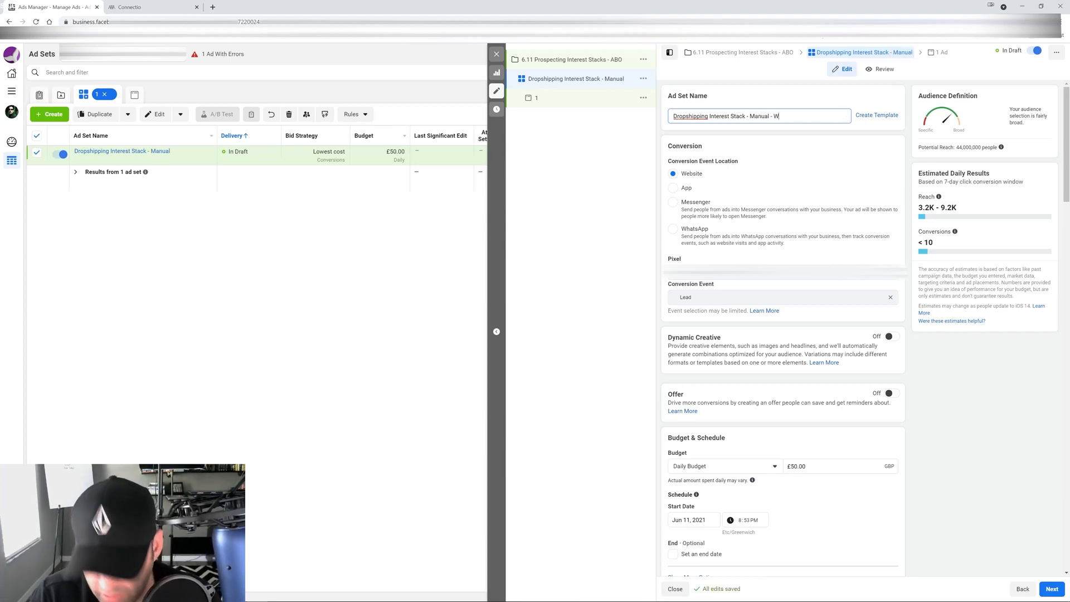
type("orld -")
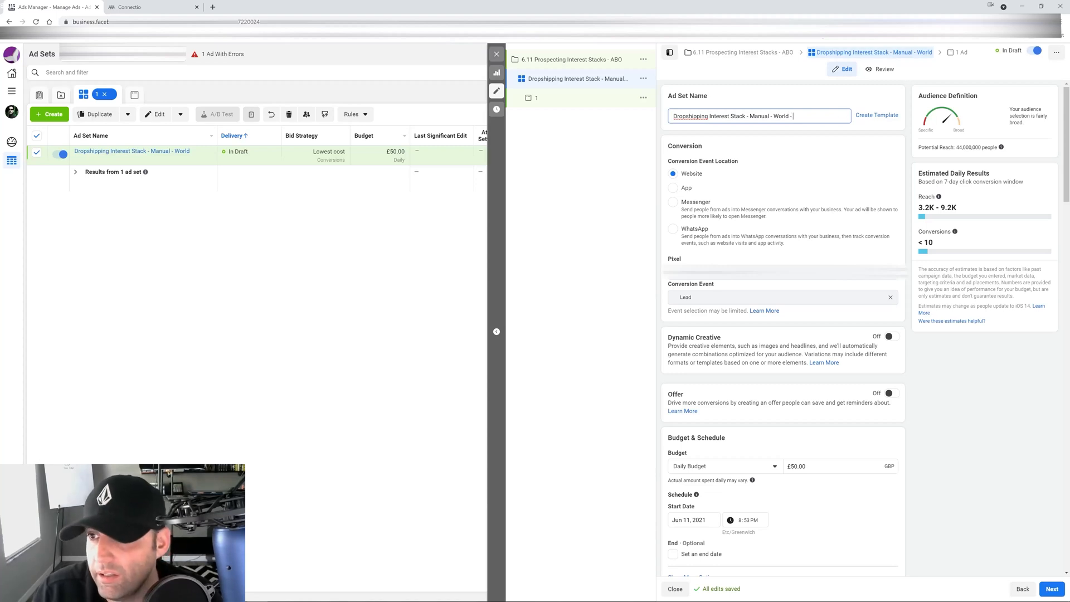
type("7 Da")
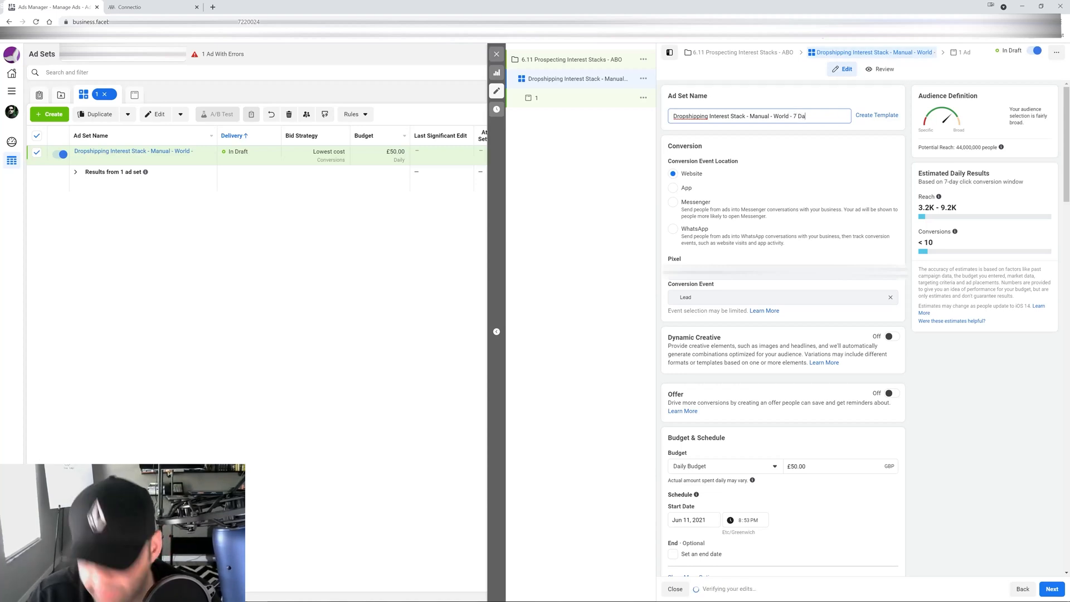
type("y Click")
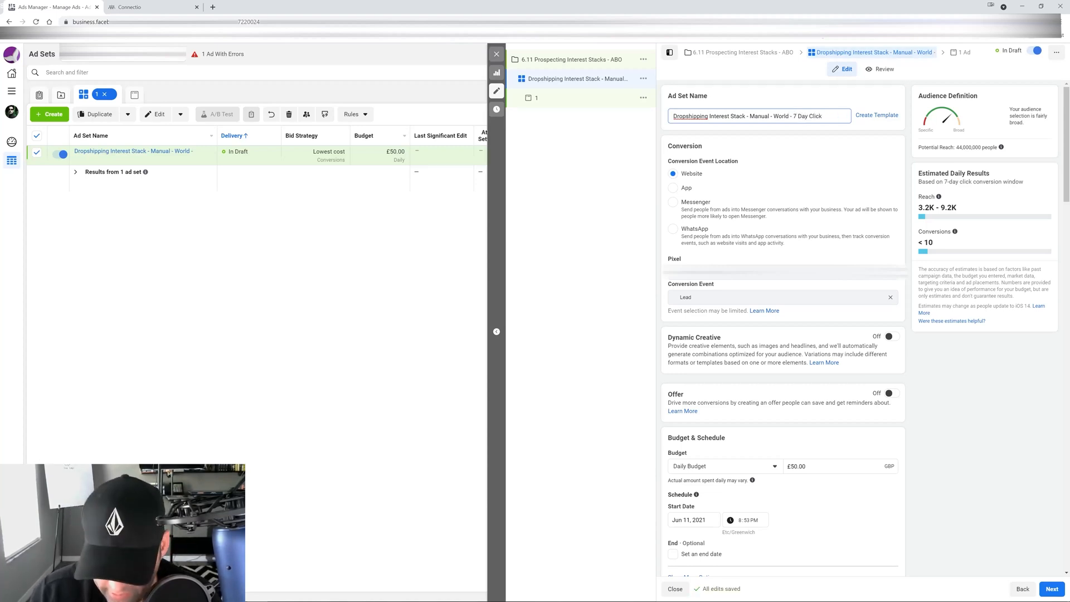
type(" - EO")
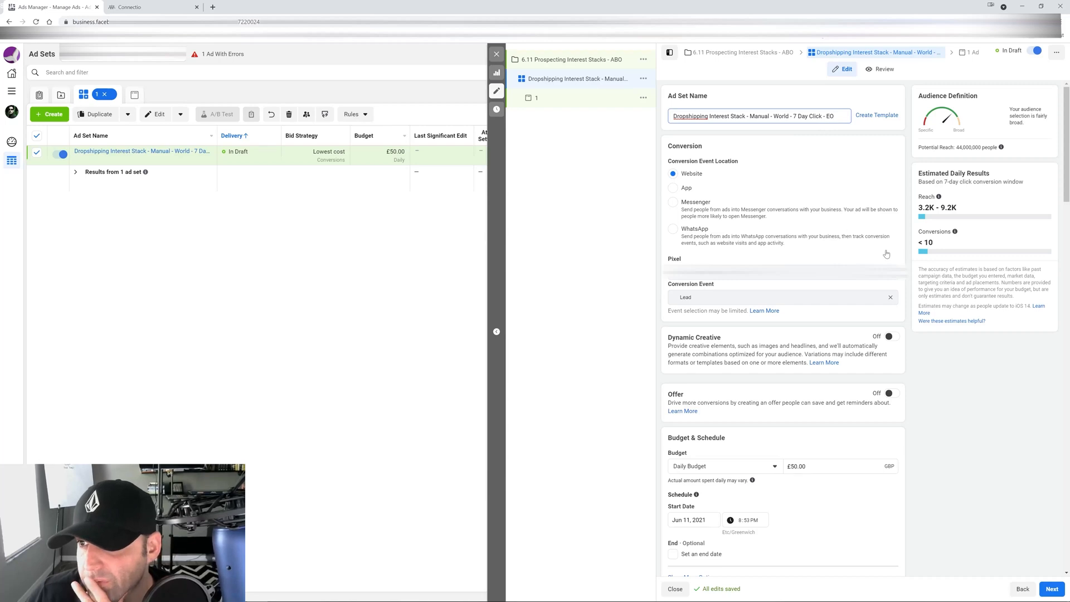
left_click(497, 54)
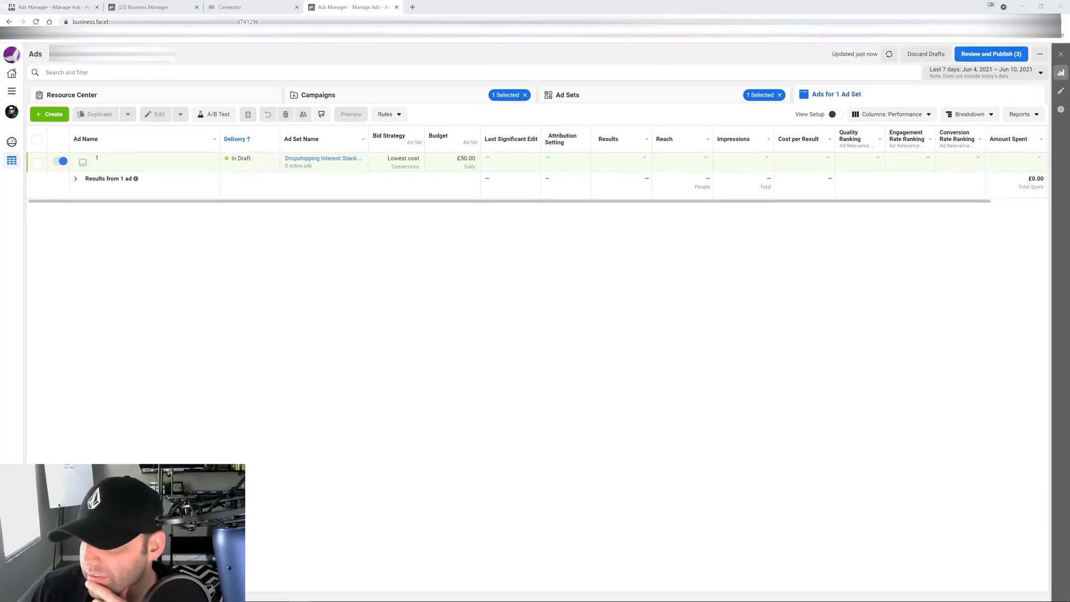
Step: Open the campaign's only ad for editing and rename it 6.11 Ecomm Brand Video
mouse_move(102, 158)
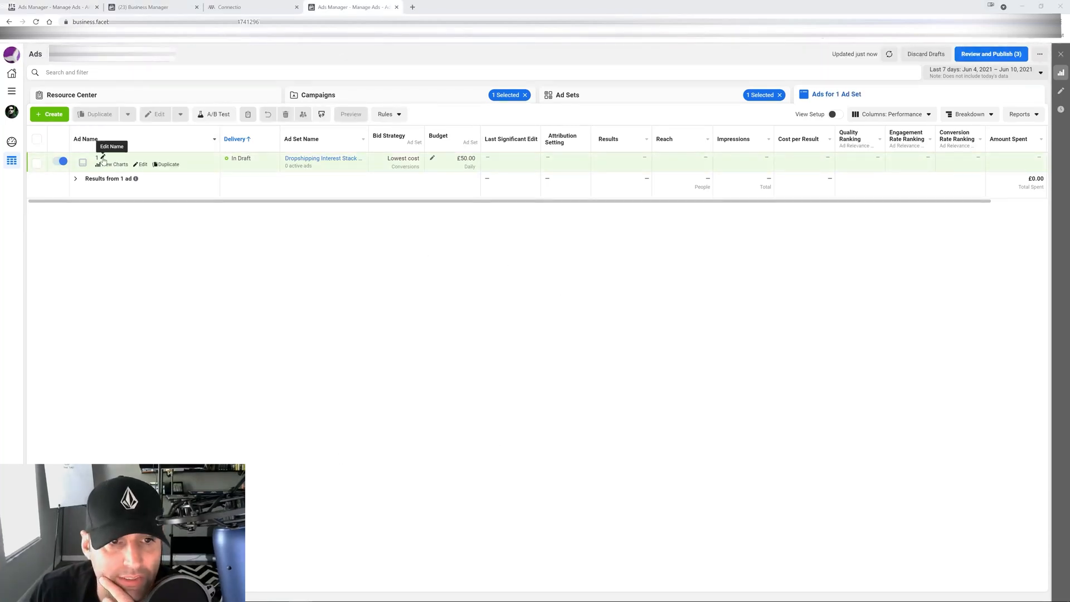
left_click(143, 164)
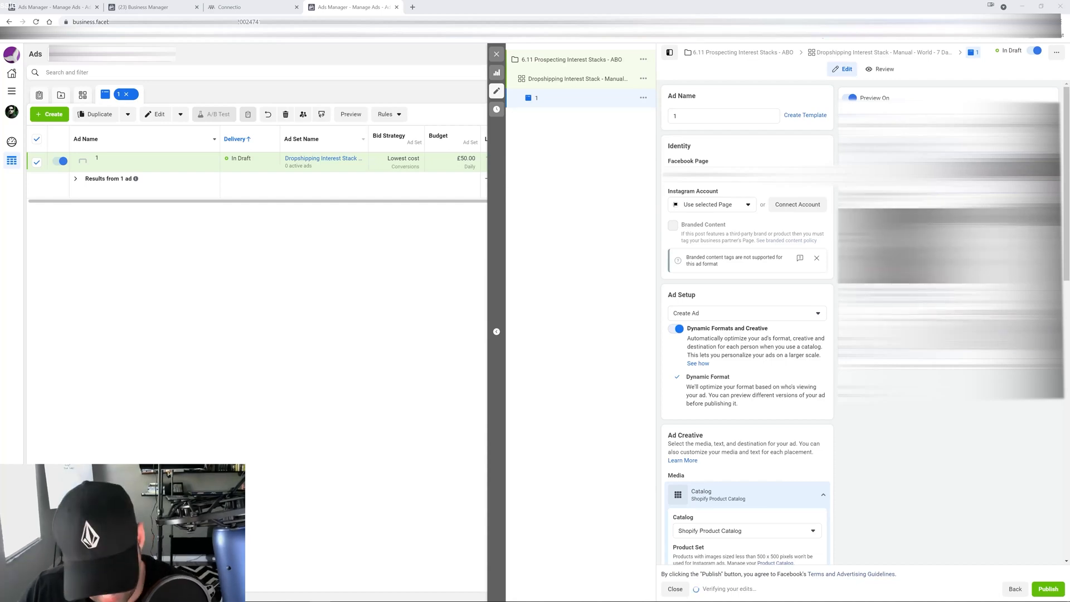
left_click(719, 116)
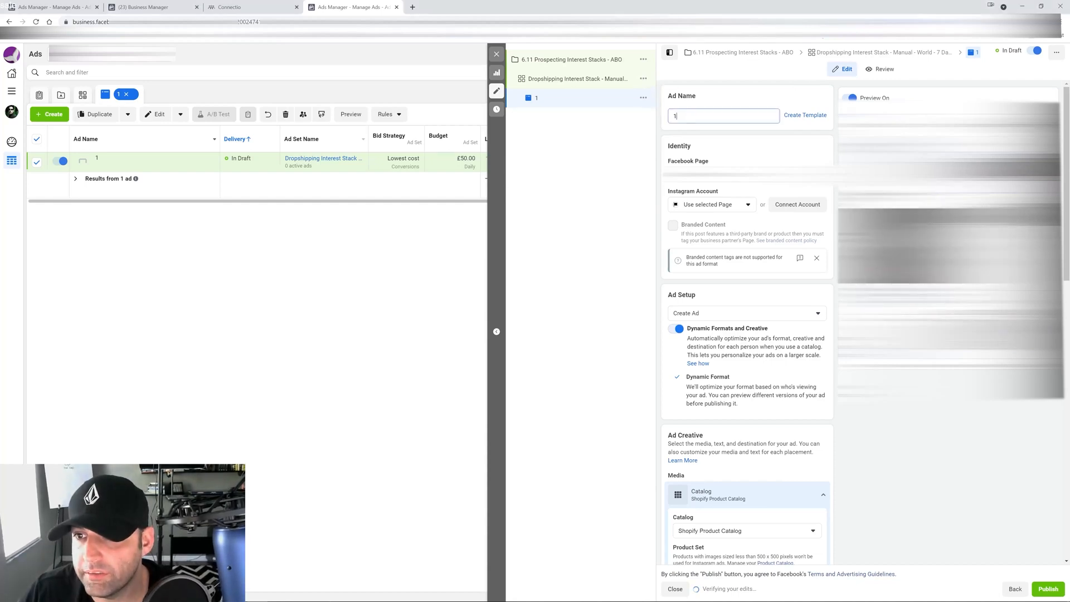
type("6.11 Ecomm Brand Video")
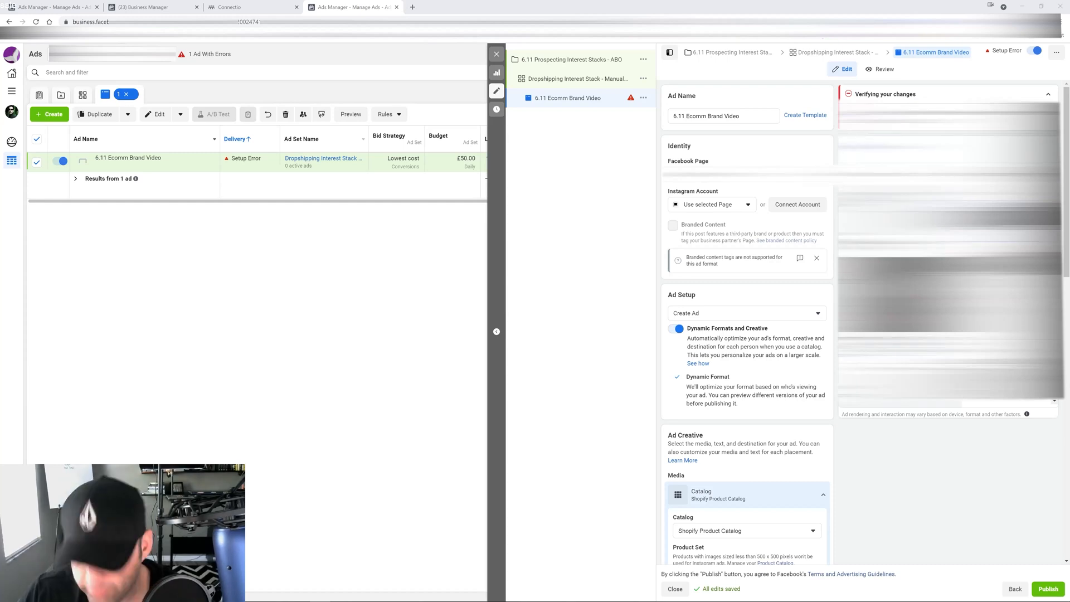
Step: Turn off Dynamic Formats and Creative for the ad and set its format to Single Image or Video
scroll(747, 391, "down", 4)
scroll(724, 335, "up", 3)
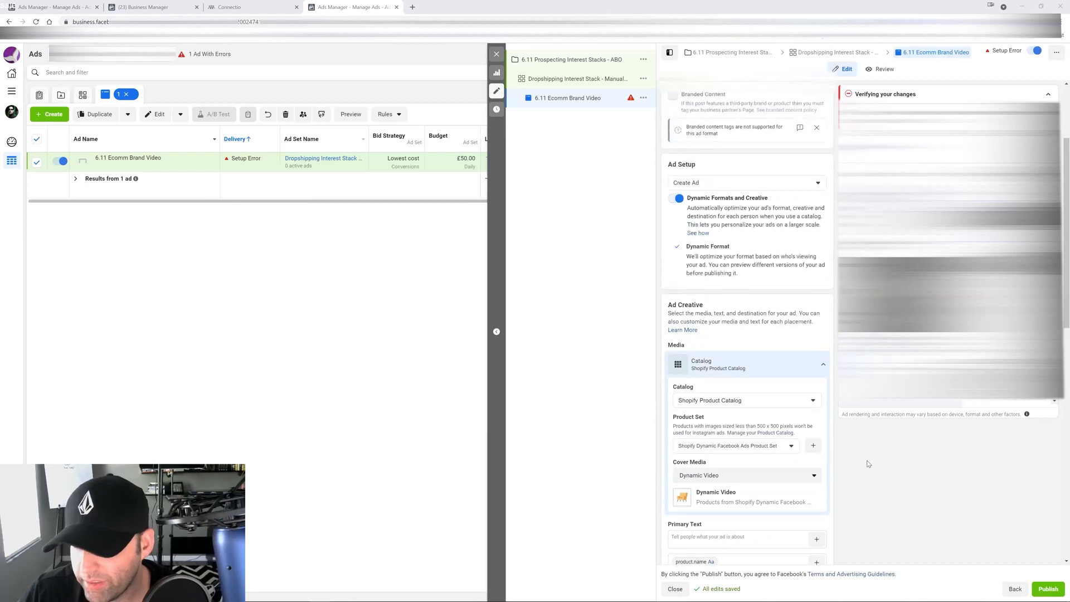
left_click(679, 288)
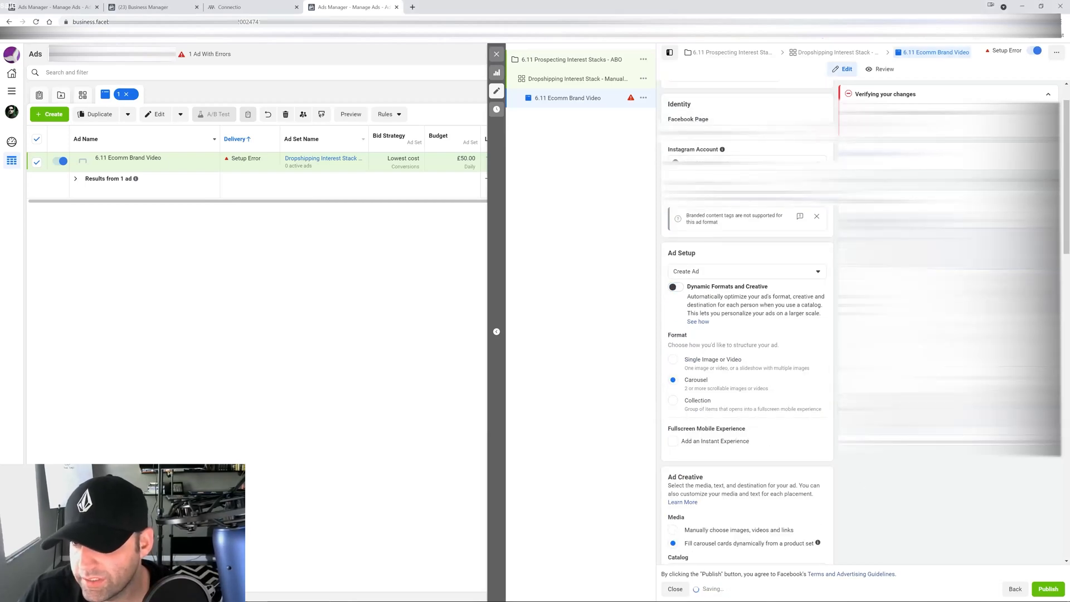
left_click(673, 359)
Step: Set the ad to use an existing post and submit the copied post ID as its creative
left_click(689, 245)
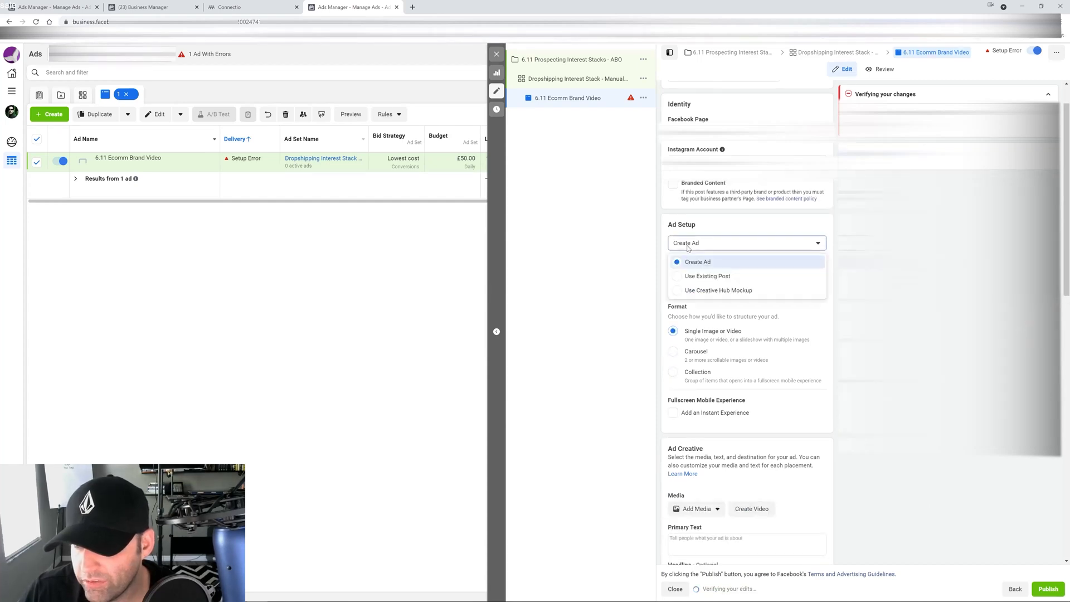
left_click(682, 279)
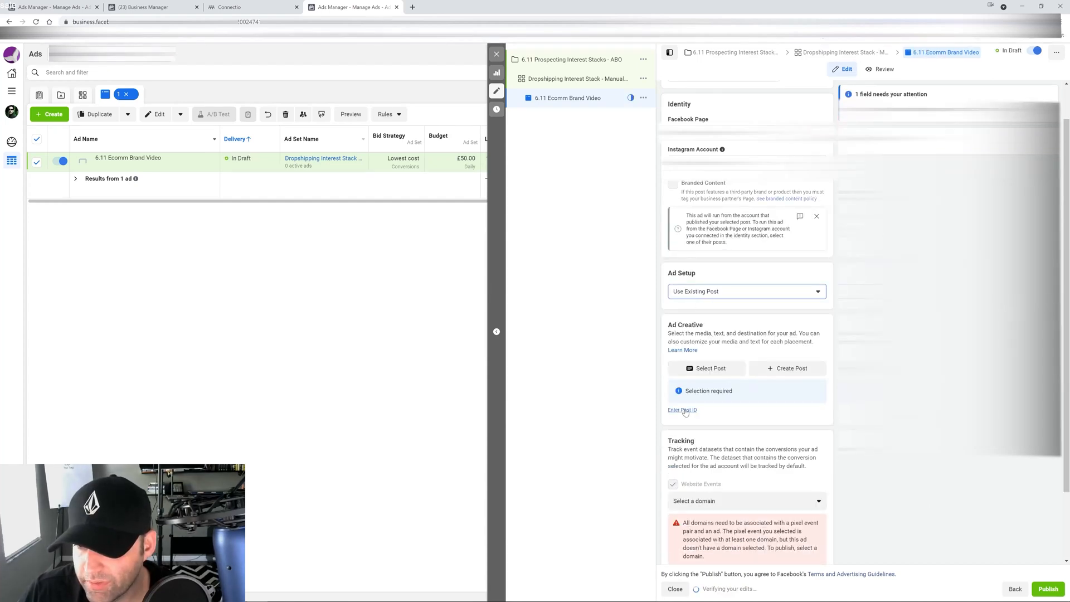
key("ctrl+v")
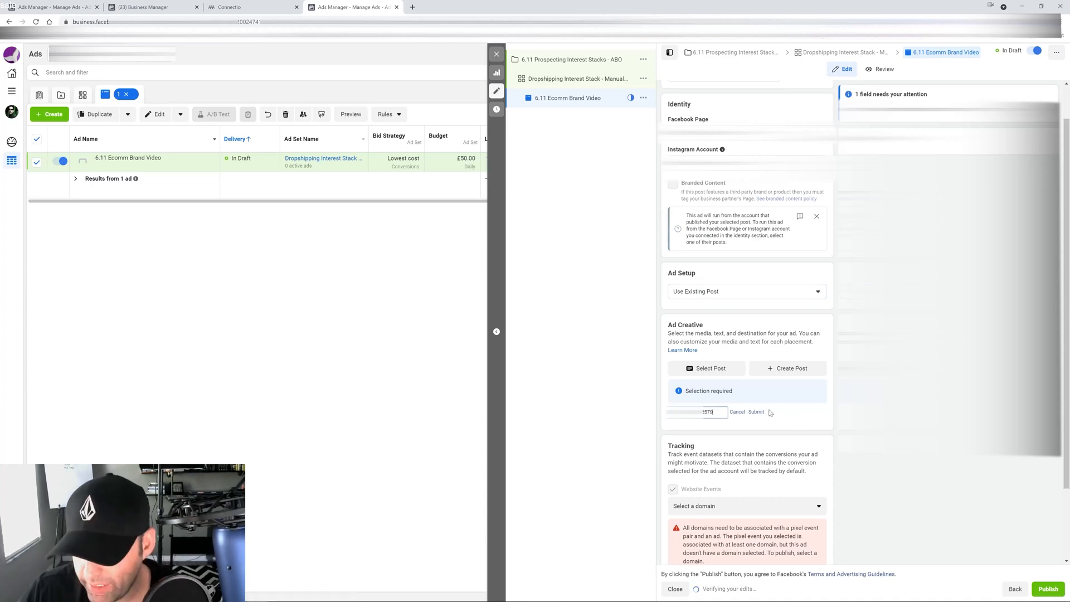
left_click(757, 412)
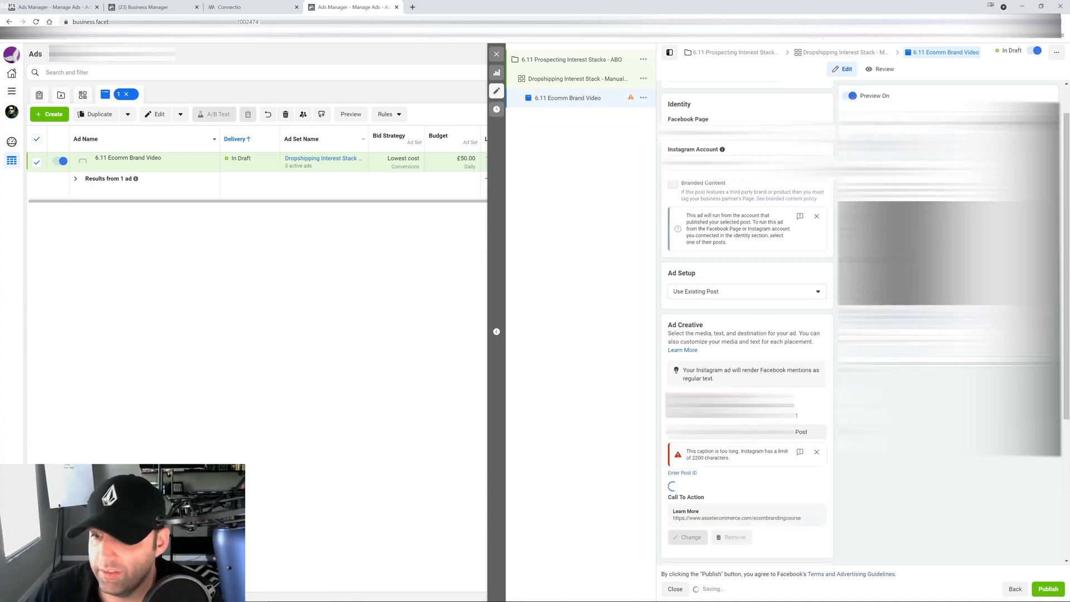
Step: Set the ad's URL parameters to utm_source={{site_source_name}}&utm_medium={{placement}}&utm_campaign={{campaign.name}}&utm_content={{ad.name}}&utm_term={{adset.name}}
scroll(747, 410, "down", 6)
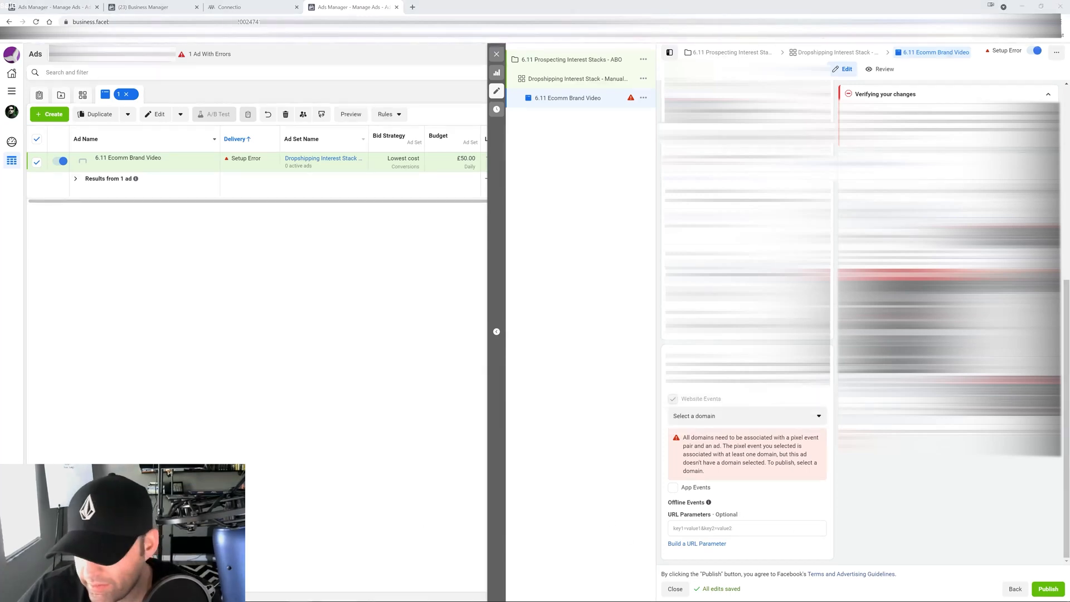
left_click(747, 528)
type("utm_source={{site_source_name}}&utm_medium={{placement}}&utm_campaign={{campaign.name}}&utm_content={{ad.name}}&utm_term={{adset.name}}")
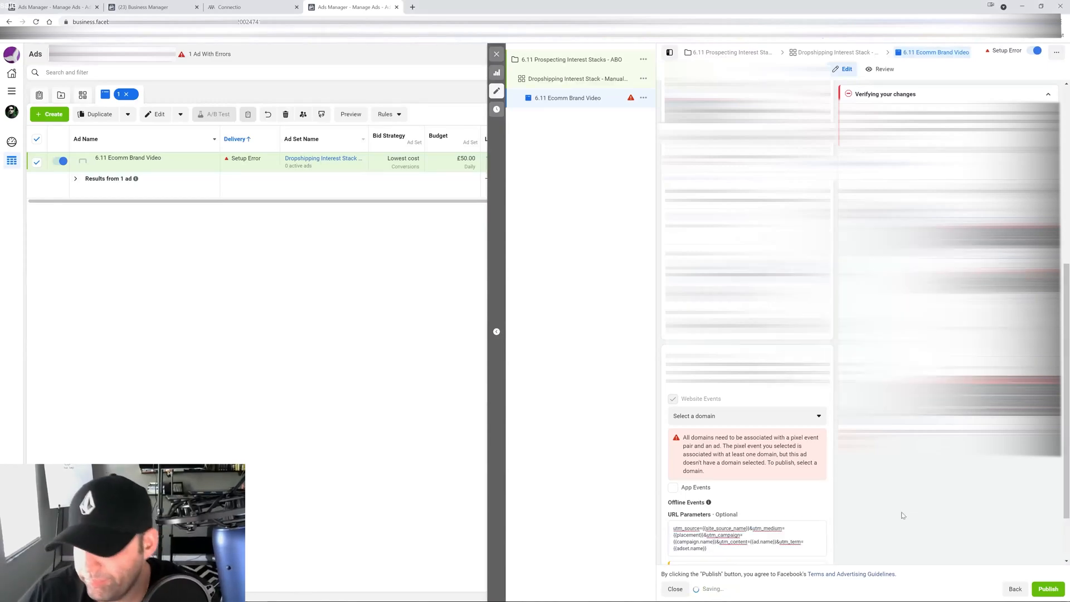
Step: Select the website domain for the ad's event tracking and close the ad editor
left_click(736, 419)
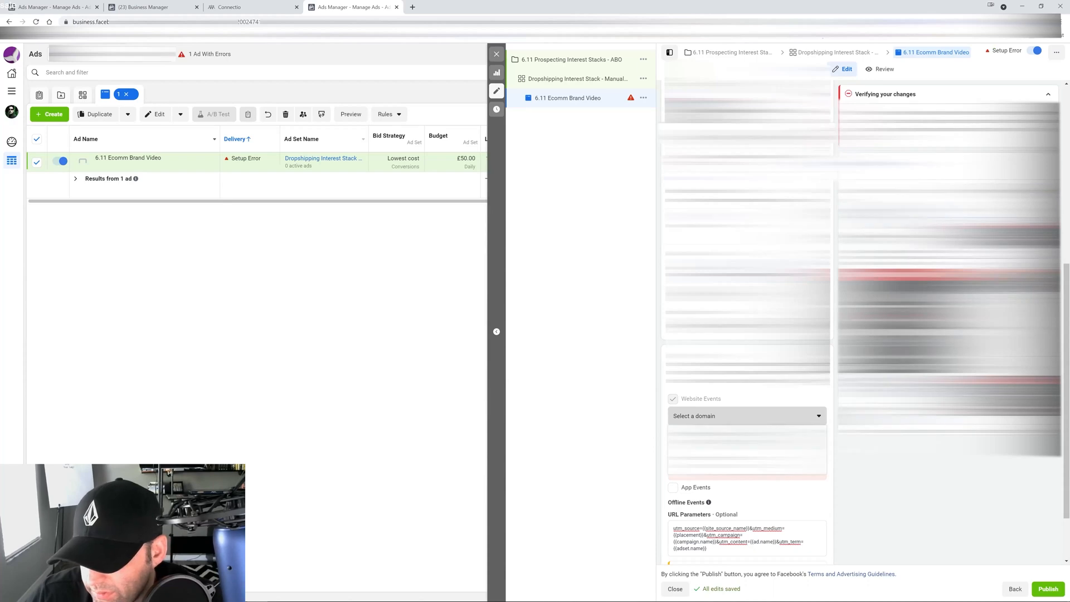
left_click(748, 462)
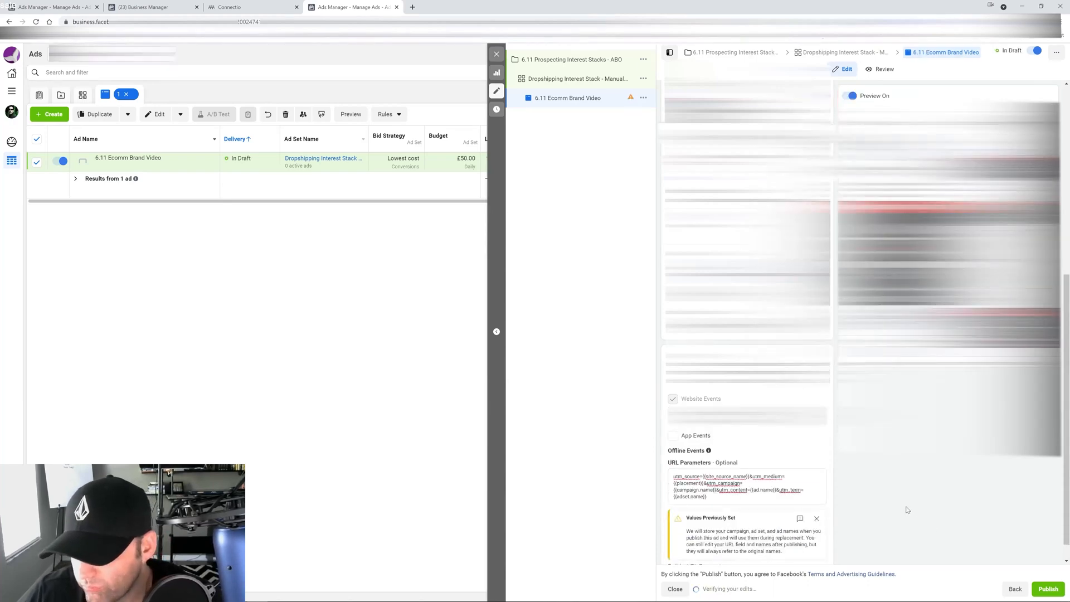
left_click(496, 54)
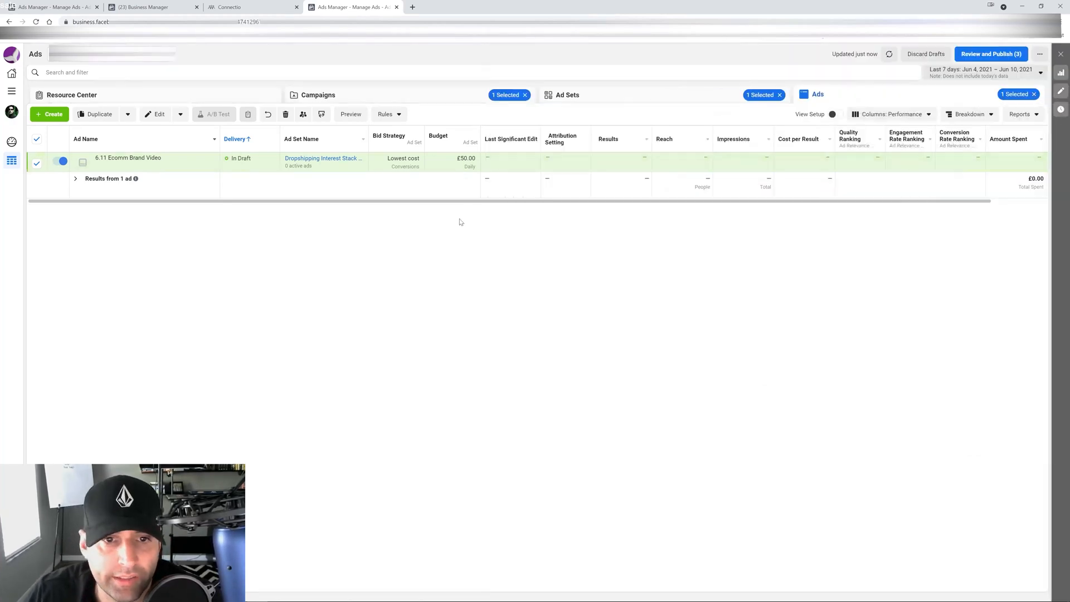
Step: Duplicate the 6.11 Ecomm Brand Video ad, and make one copy of the dropshipping ad set within the original campaign
left_click(99, 114)
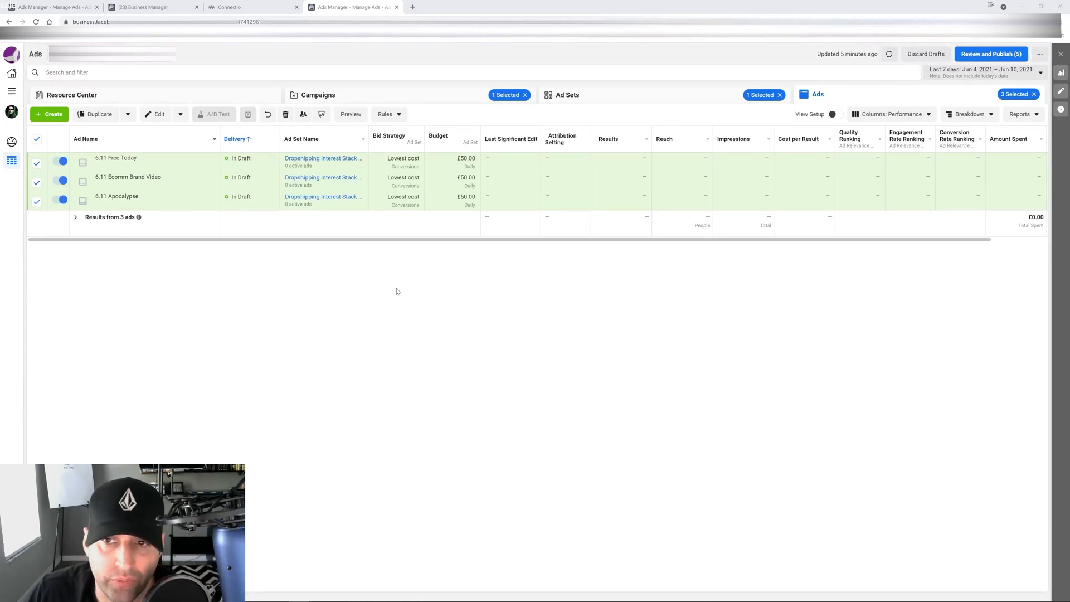
left_click(594, 100)
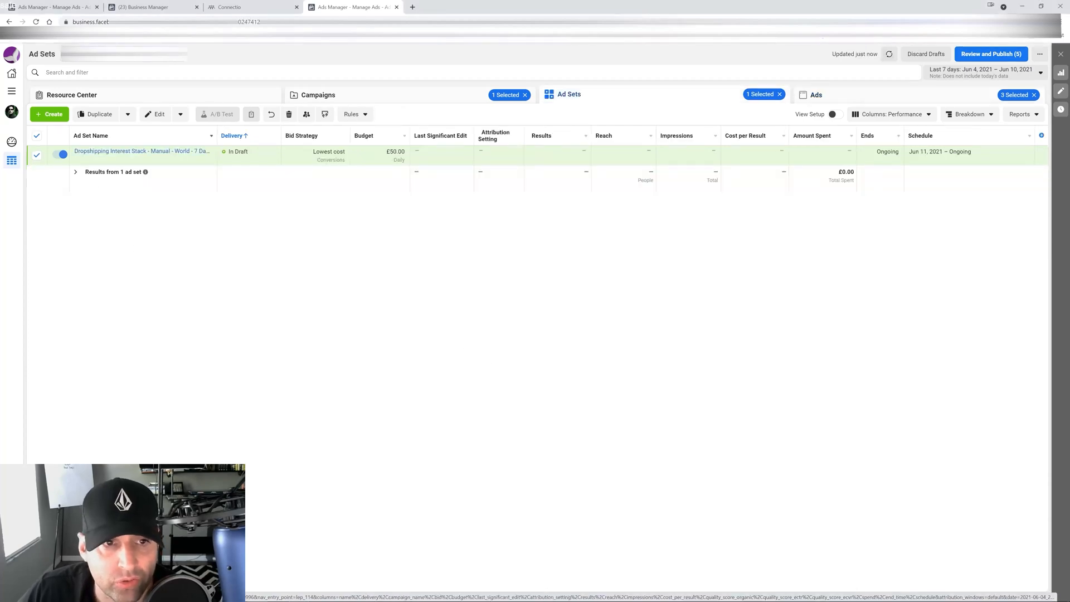
left_click(98, 114)
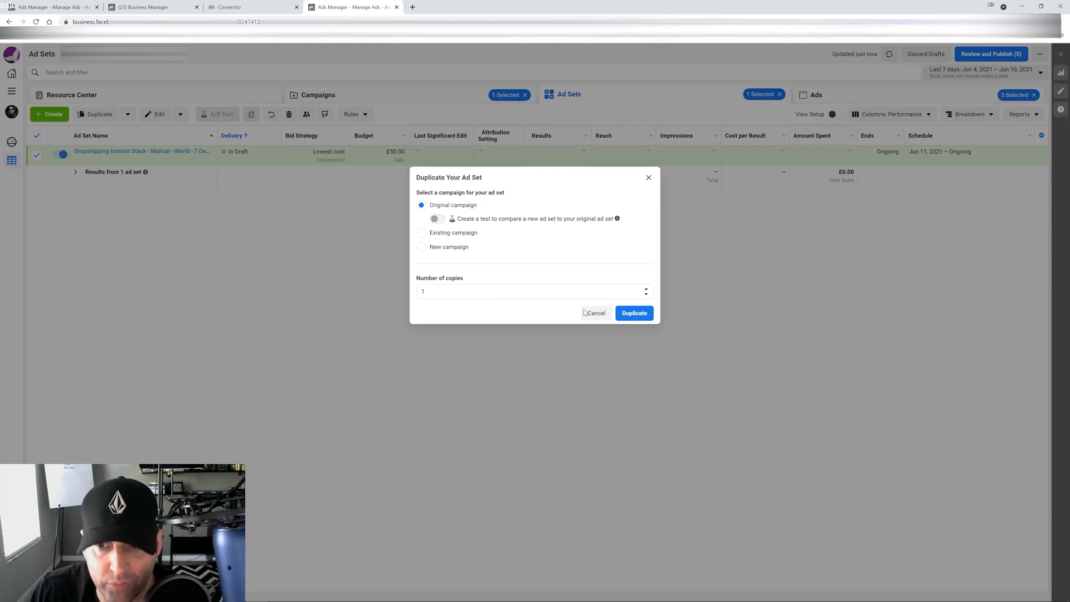
left_click(635, 313)
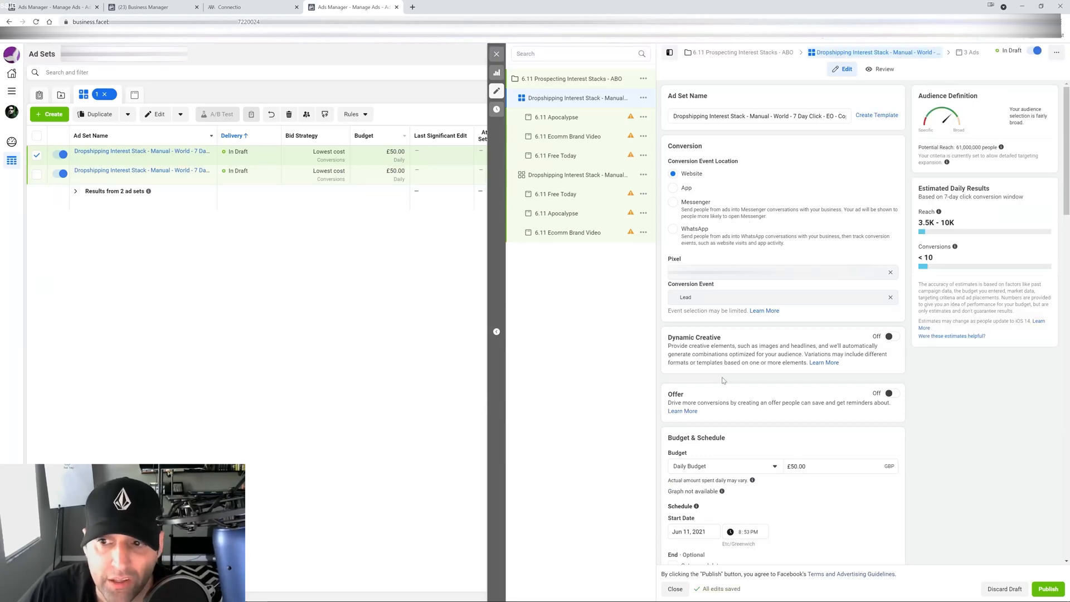
Step: Review the duplicated ad set's budget, locations, age, gender and detailed targeting, and return to the campaign list
scroll(957, 409, "down", 6)
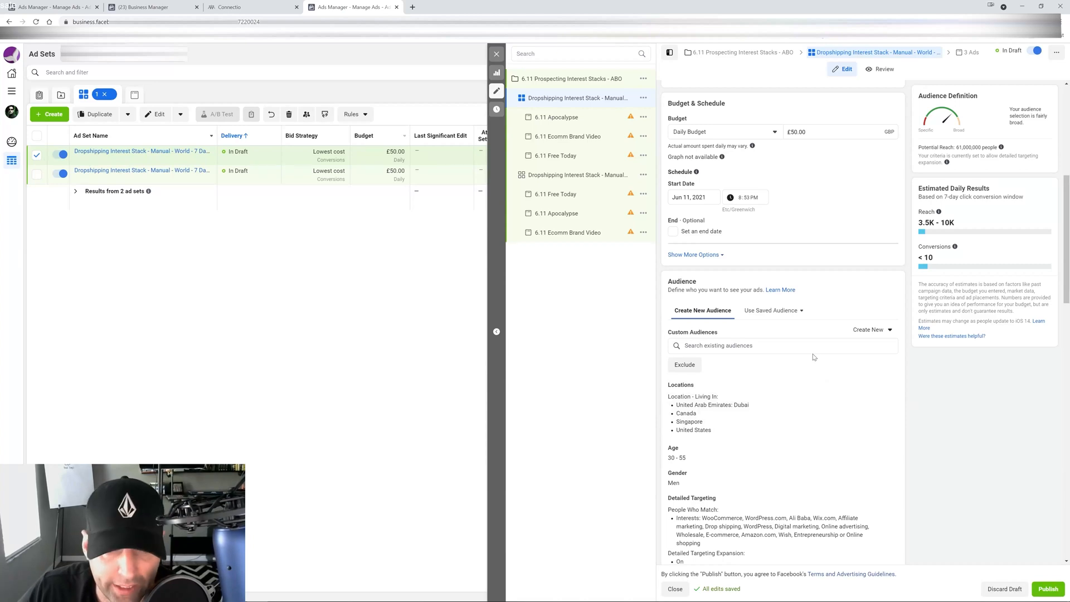
scroll(805, 363, "down", 2)
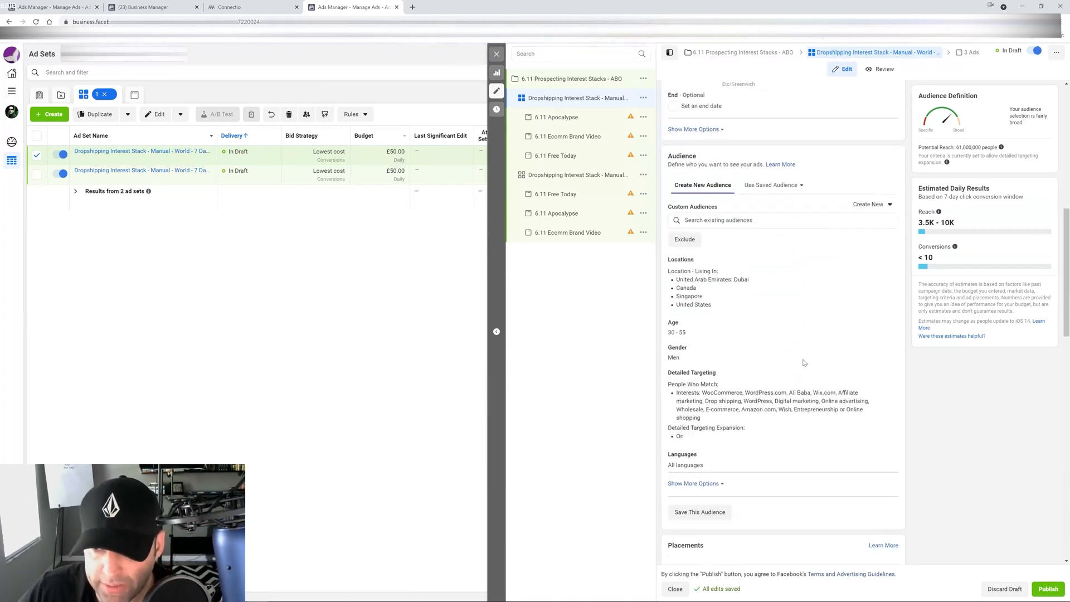
scroll(781, 377, "down", 2)
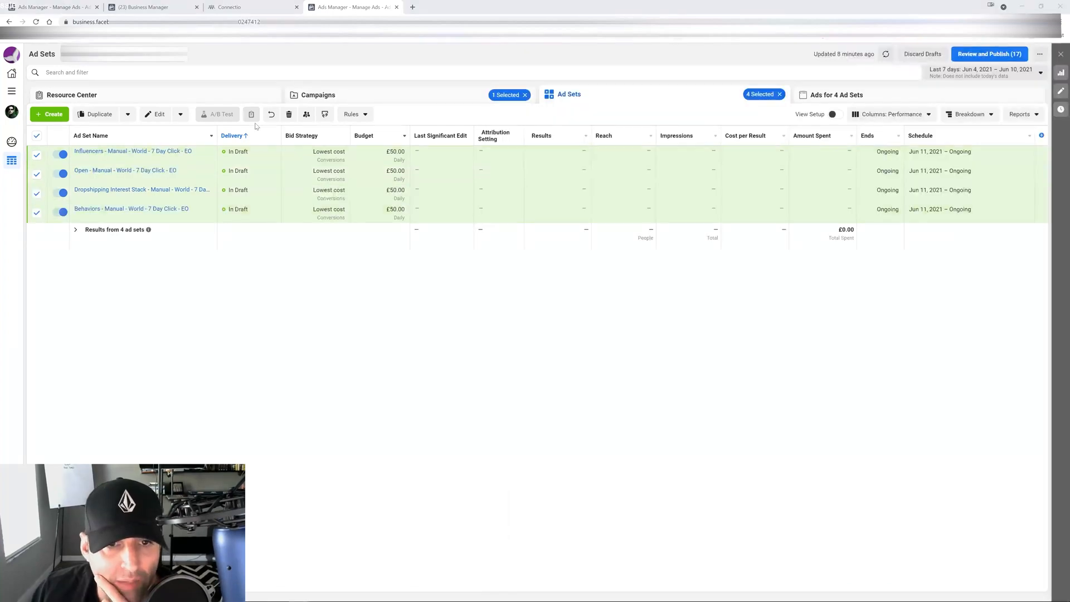
left_click(419, 100)
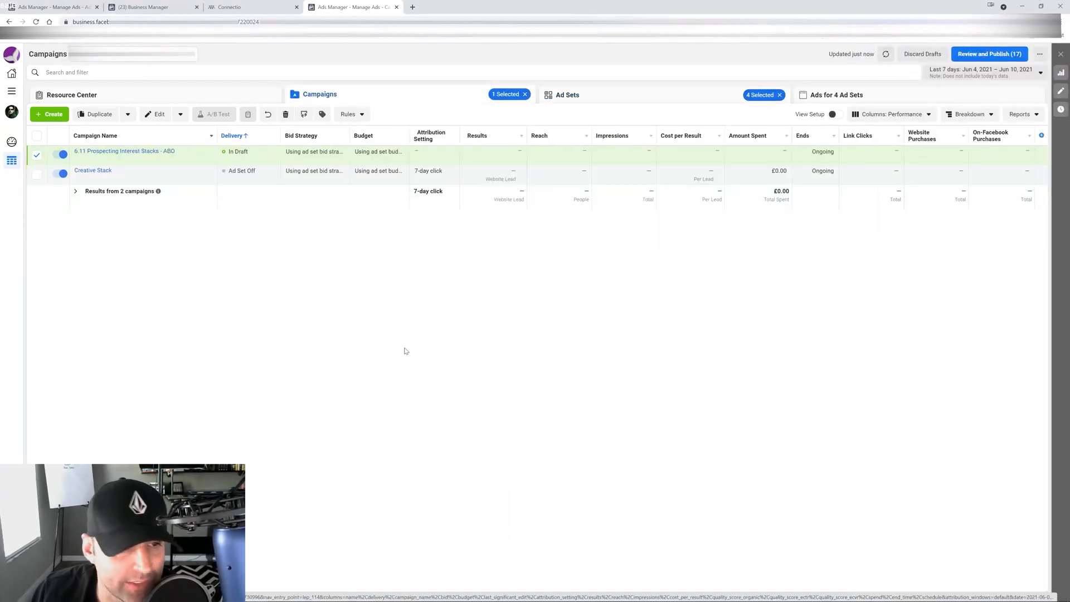
Step: Clear the campaign selection and create a Conversions campaign named 6.11 Engagement, closing the creation dialog
left_click(37, 155)
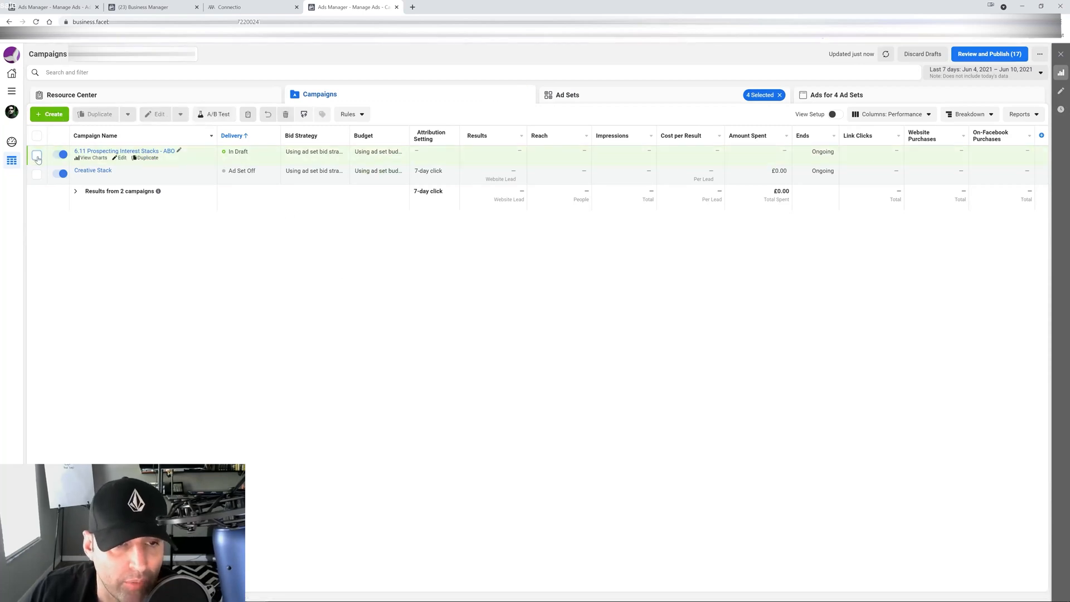
left_click(49, 114)
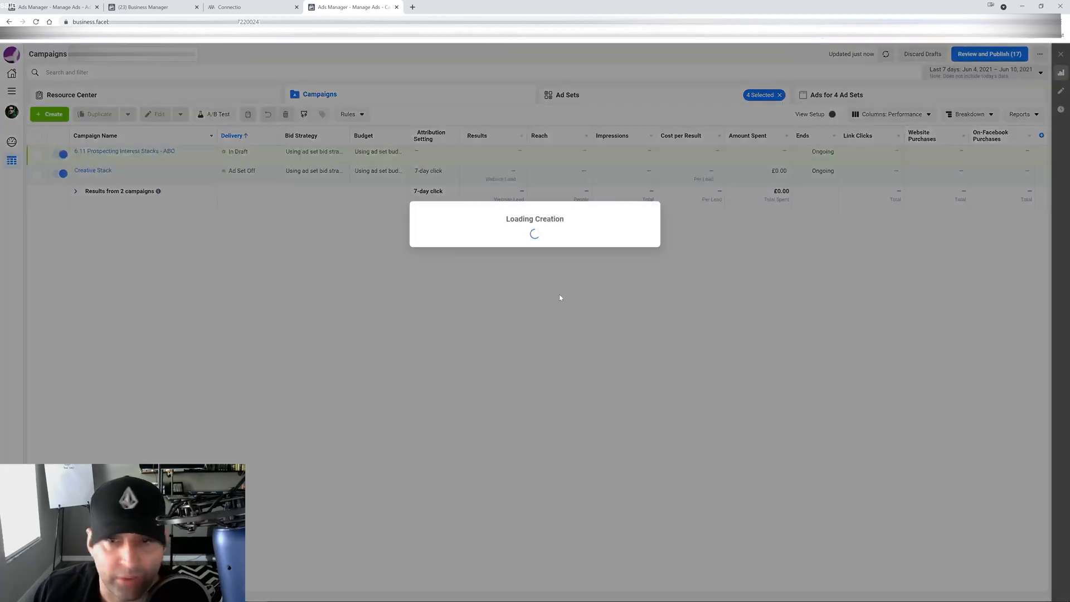
left_click(641, 226)
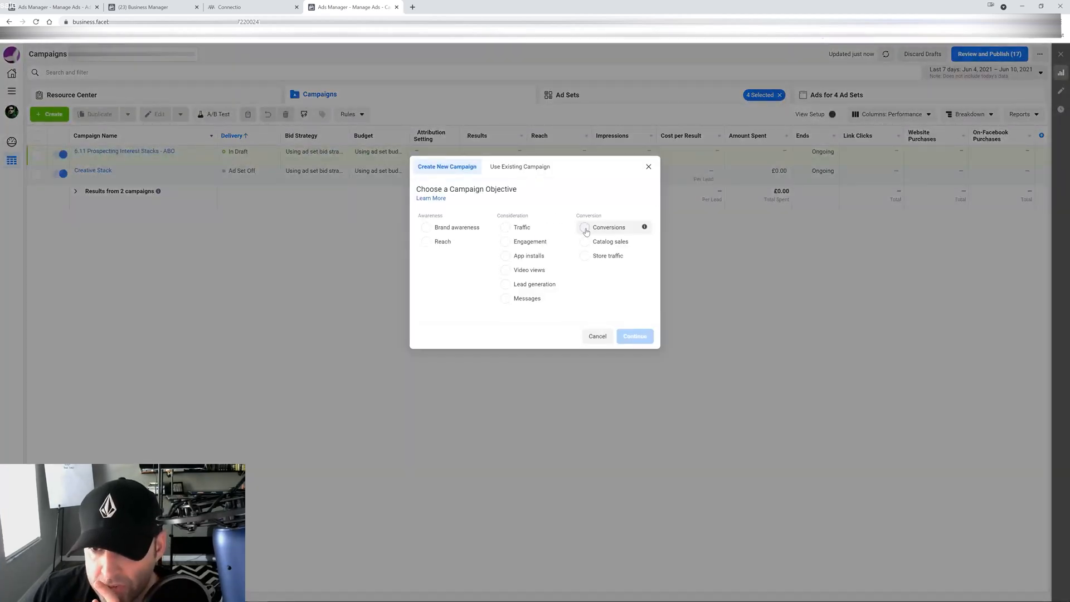
left_click(592, 372)
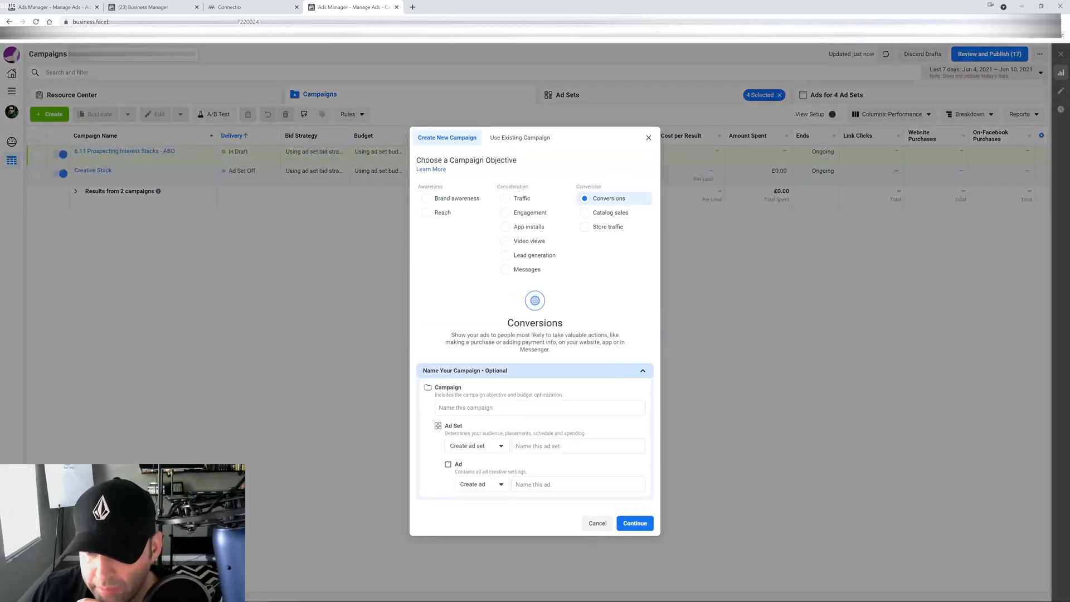
left_click(472, 410)
type("6.11")
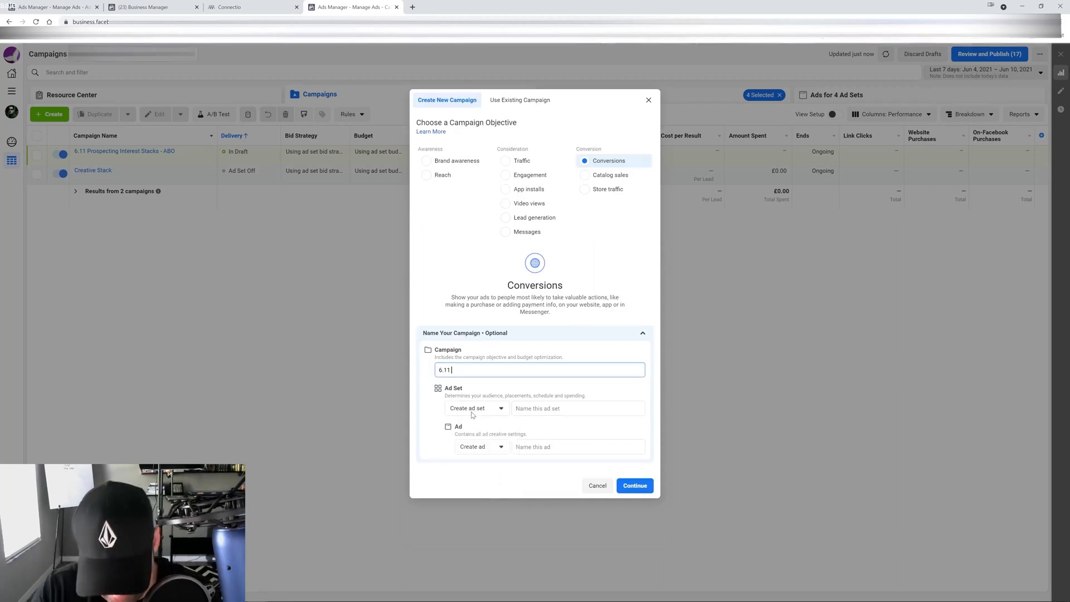
type(" Engagament")
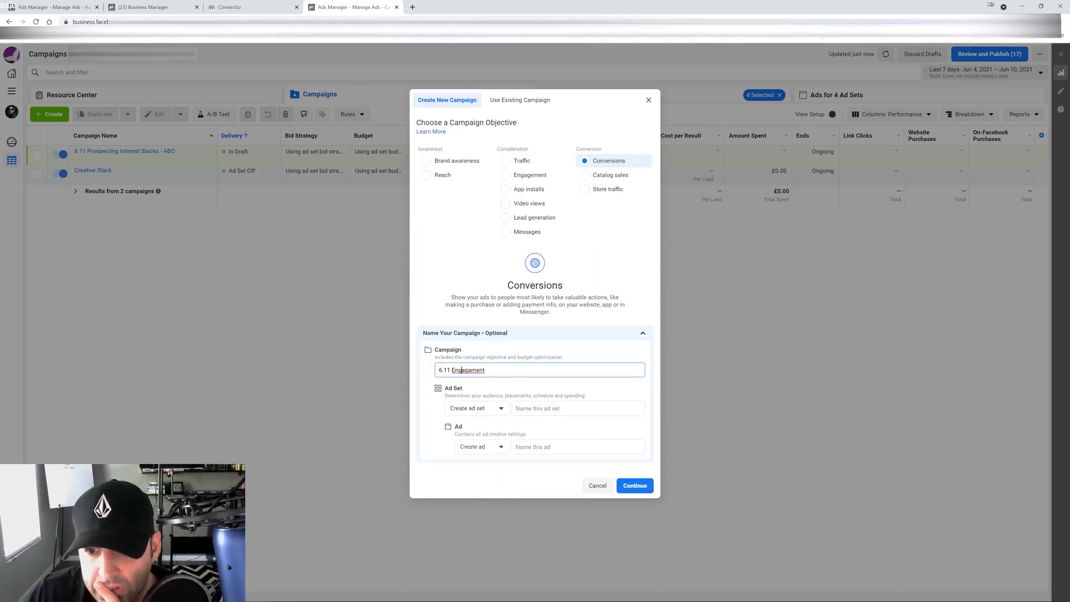
right_click(468, 370)
left_click(473, 377)
left_click(635, 485)
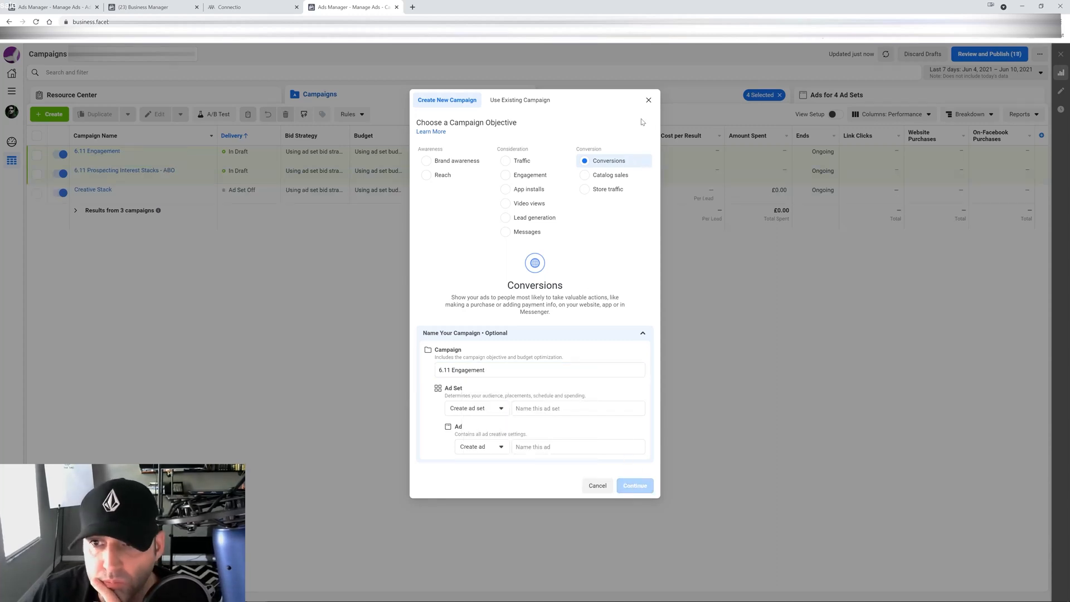
left_click(648, 102)
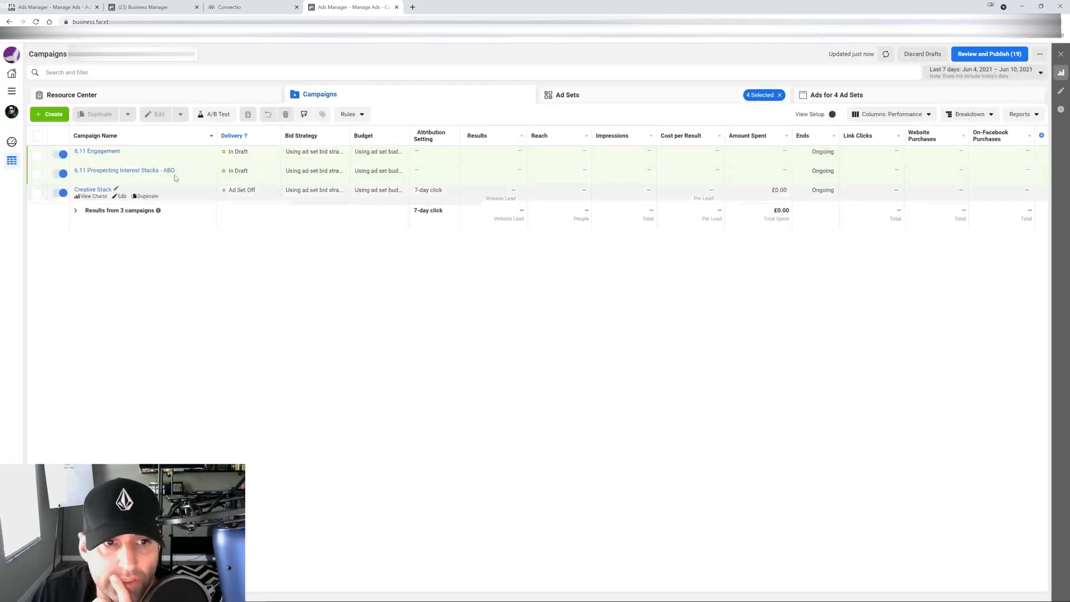
Step: Open the 6.11 Engagement campaign's new ad set for editing and filter the ad set list to the current selection
left_click(100, 152)
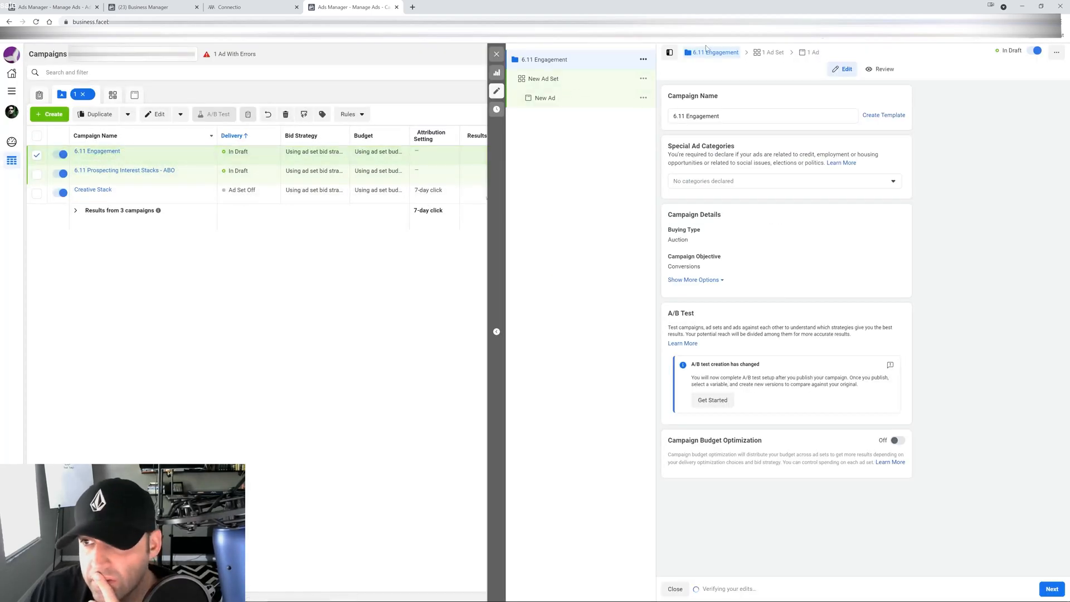
left_click(757, 54)
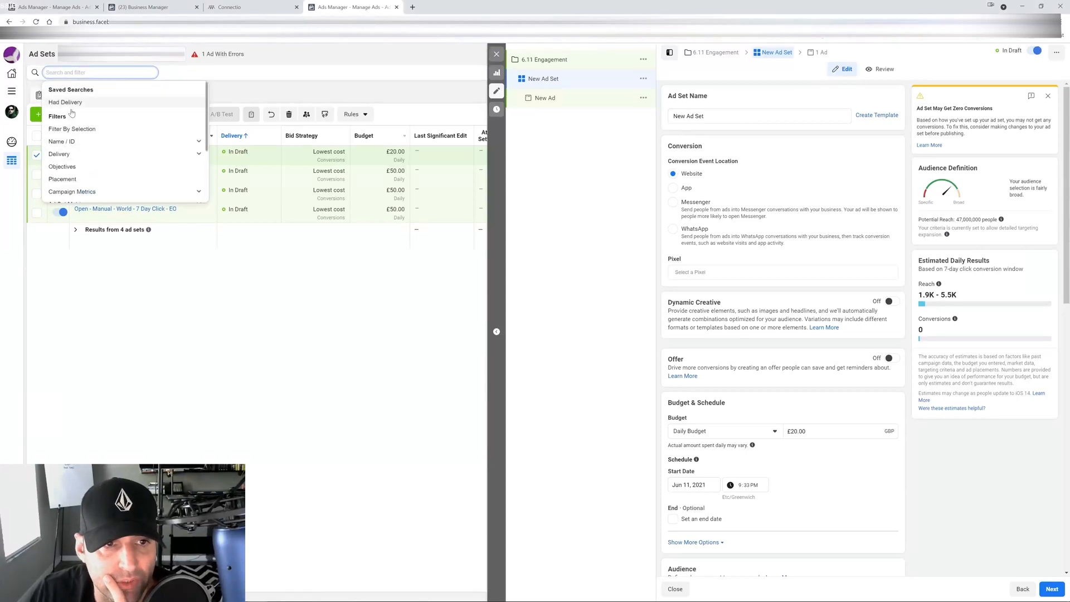
left_click(68, 130)
left_click(247, 306)
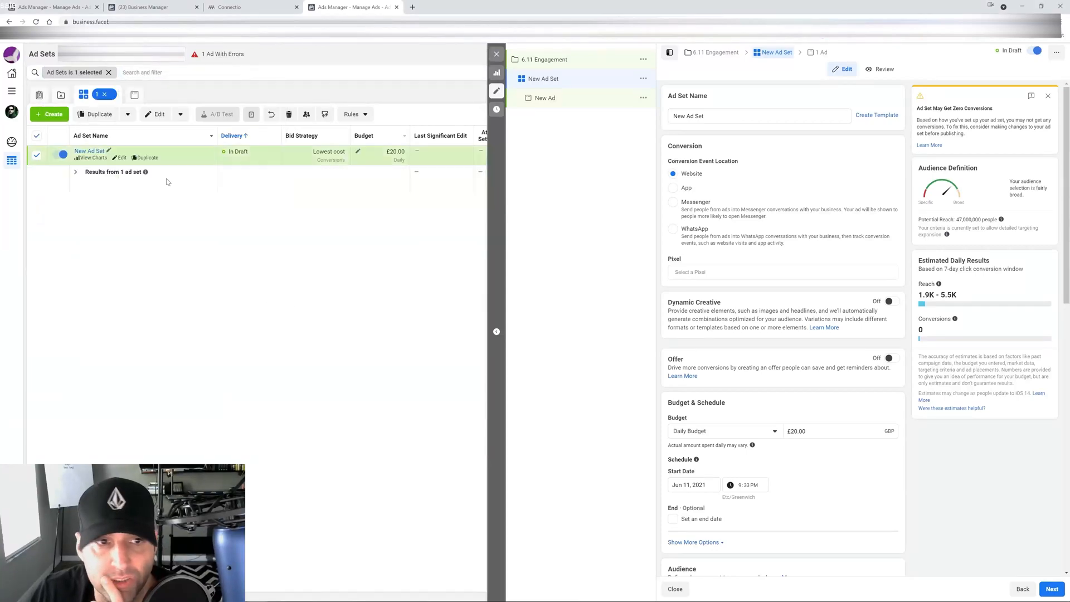
Step: Open the Audiences tool in a separate browser tab and switch to it
left_click(12, 91)
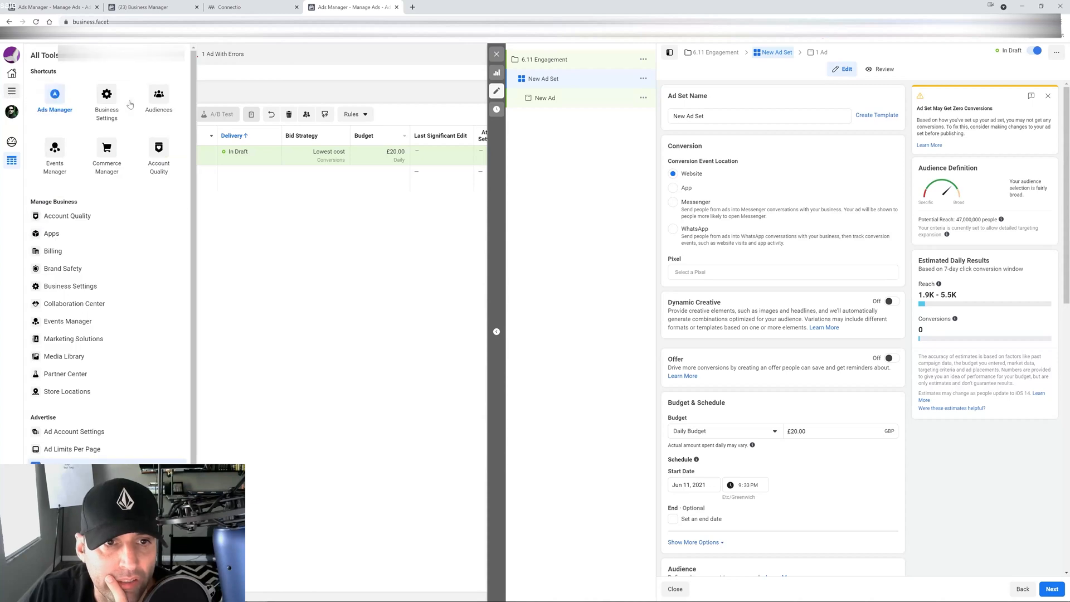
right_click(158, 100)
left_click(188, 104)
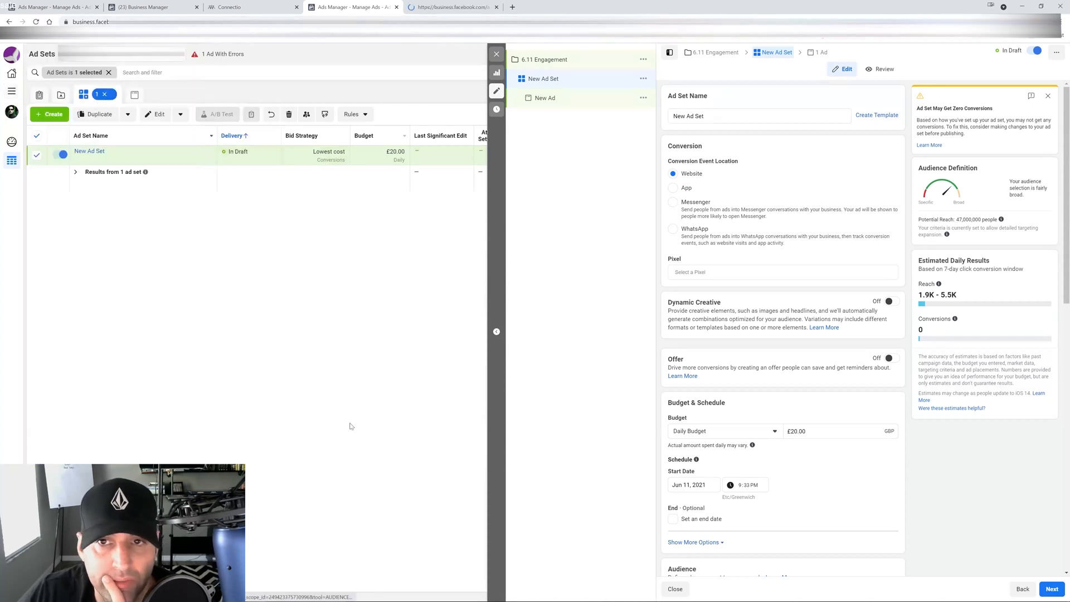
left_click(413, 6)
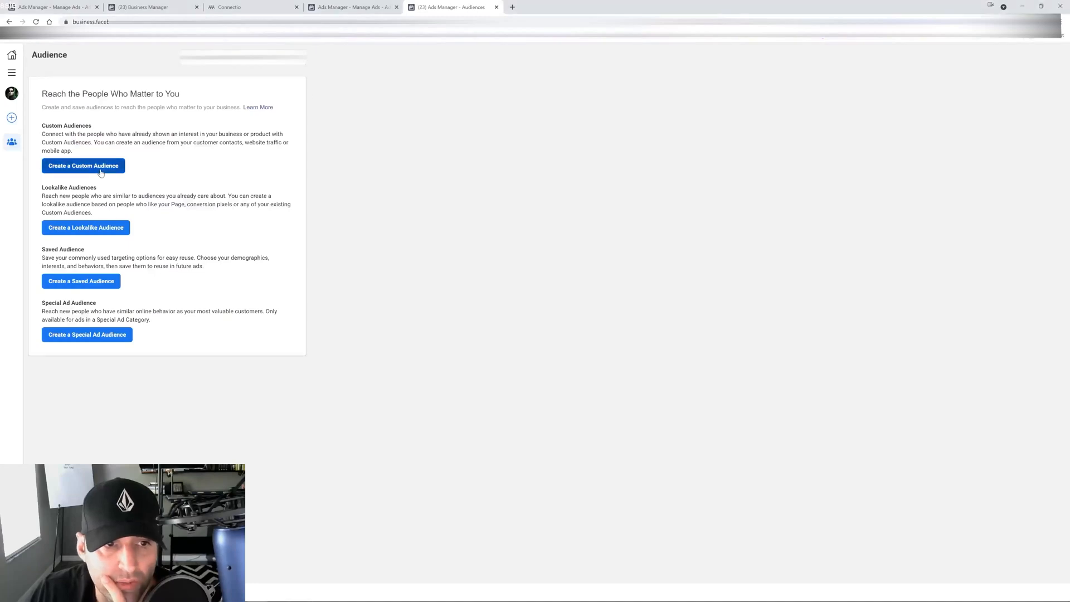
Step: Start a custom audience that uses the Facebook Page as its source
left_click(98, 167)
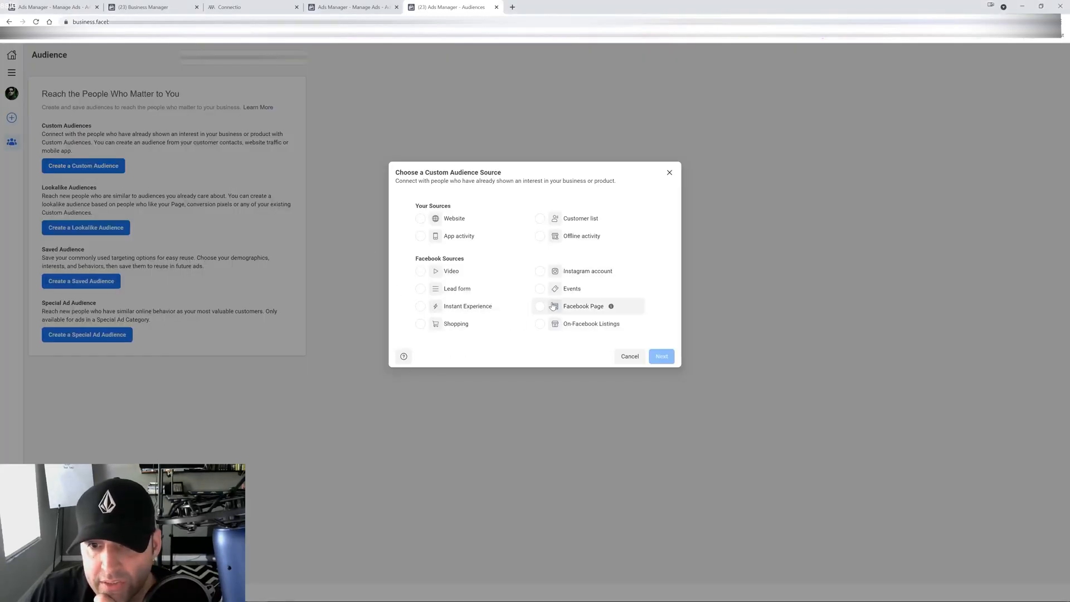
left_click(614, 306)
left_click(662, 350)
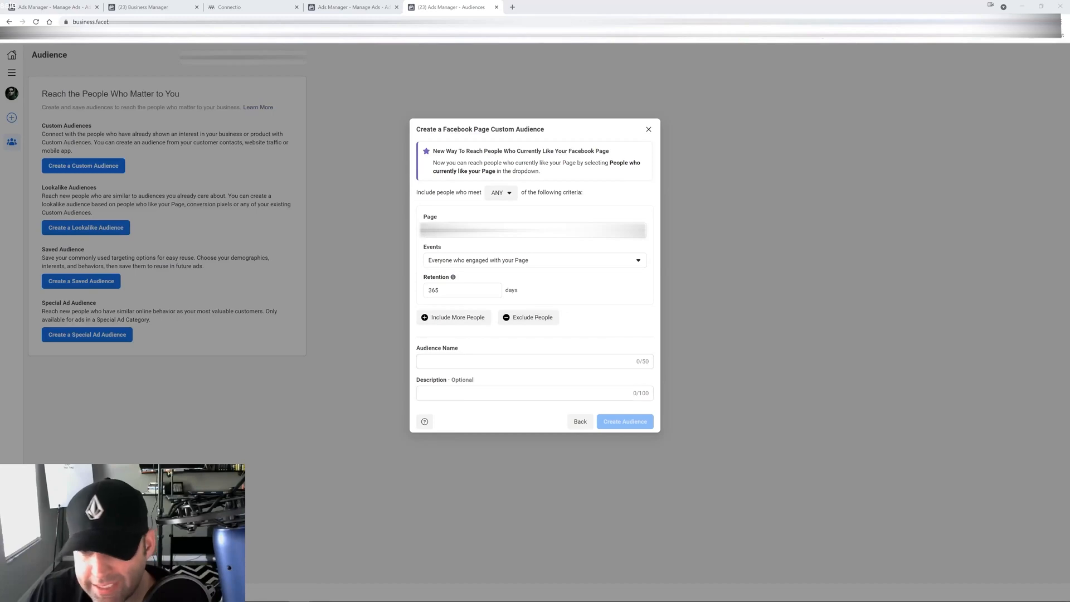
left_click(525, 360)
type("Ever")
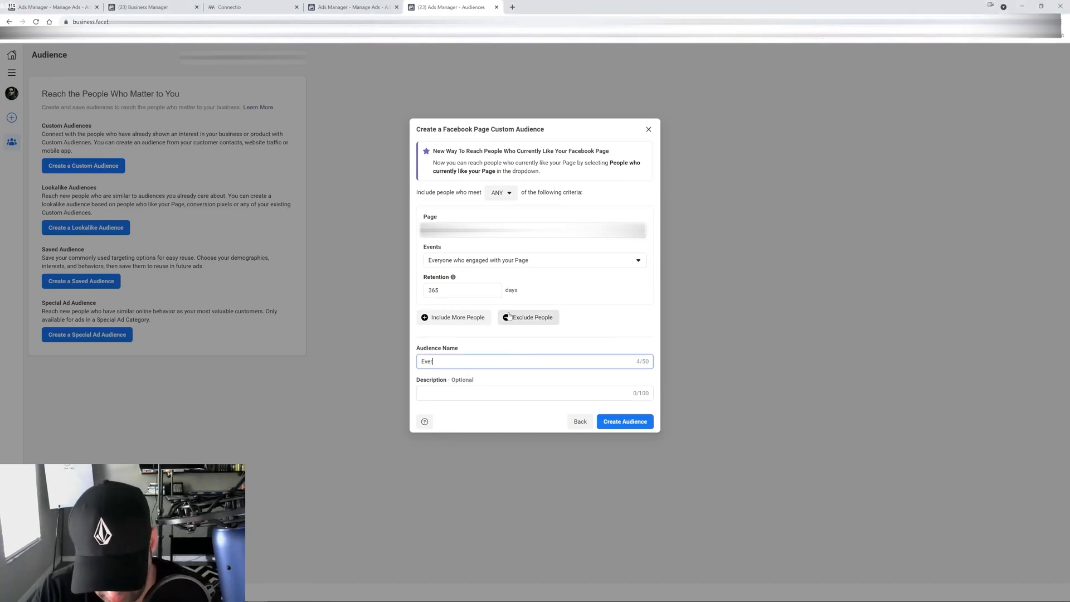
type("yo")
key("BackSpace")
key("BackSpace")
key("BackSpace")
key("BackSpace")
key("BackSpace")
key("BackSpace")
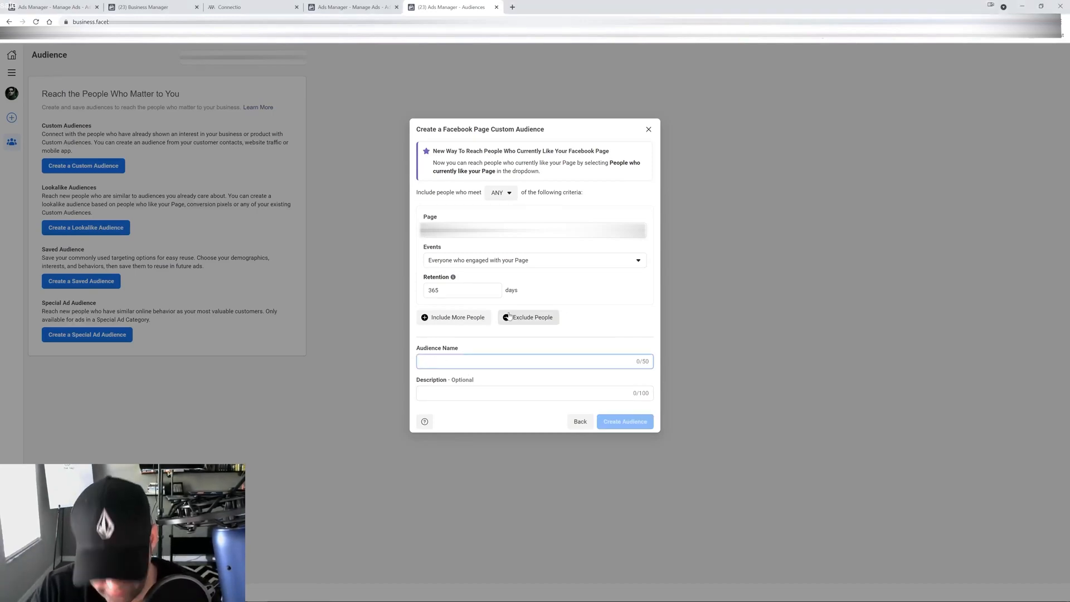
Step: Name the Facebook Page audience Facebook Engagement - 365 Days, correcting the spelling, and create it
type("Facebook Enagamen")
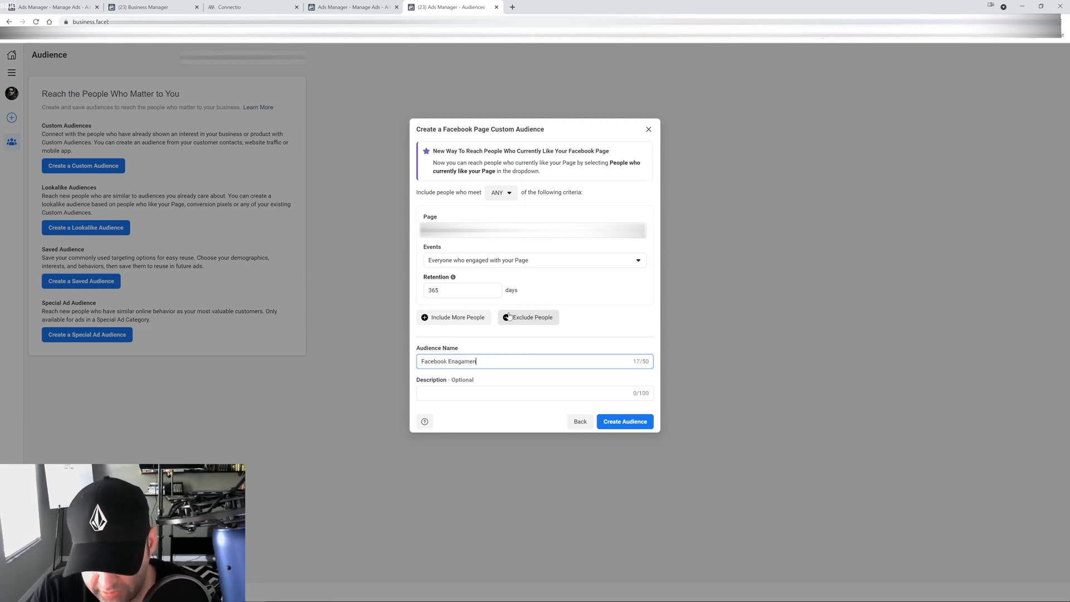
type(" - 365 Days")
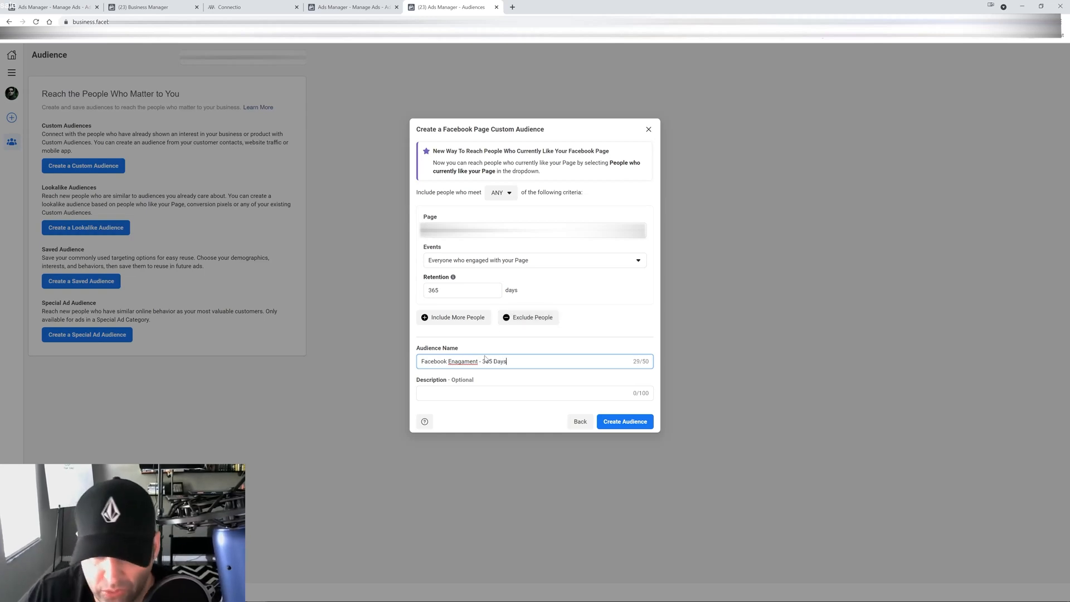
right_click(460, 361)
left_click(491, 371)
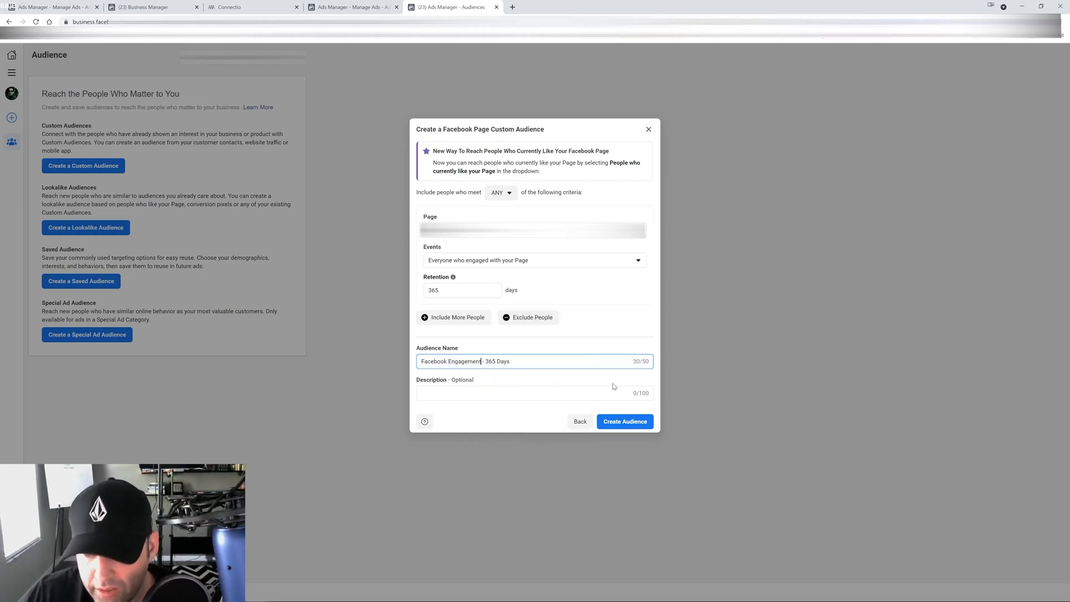
left_click(612, 422)
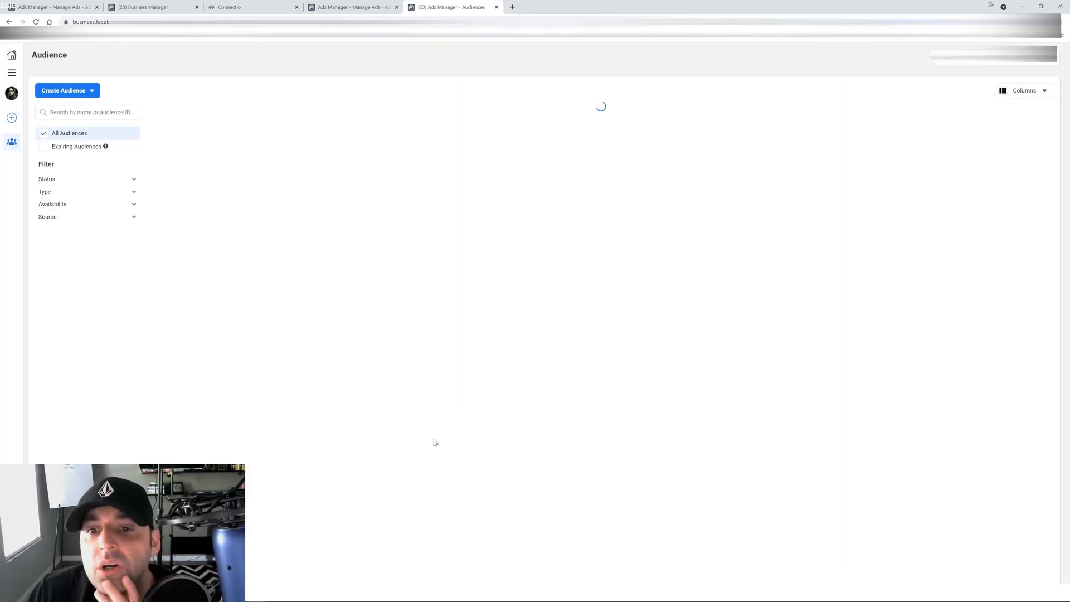
Step: Start another custom audience that uses the Instagram account as its source
left_click(95, 95)
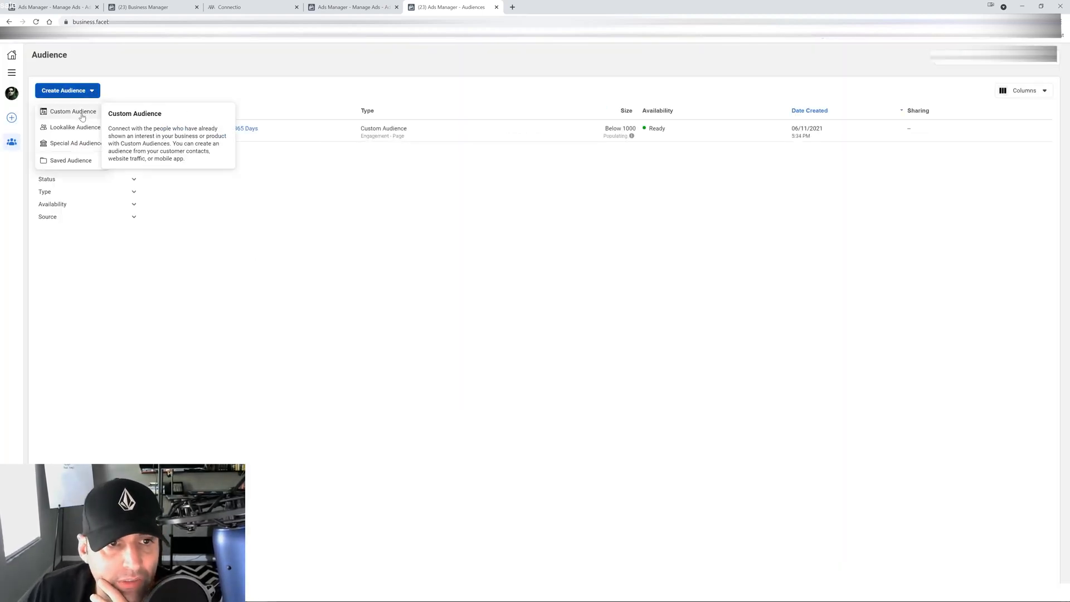
left_click(81, 115)
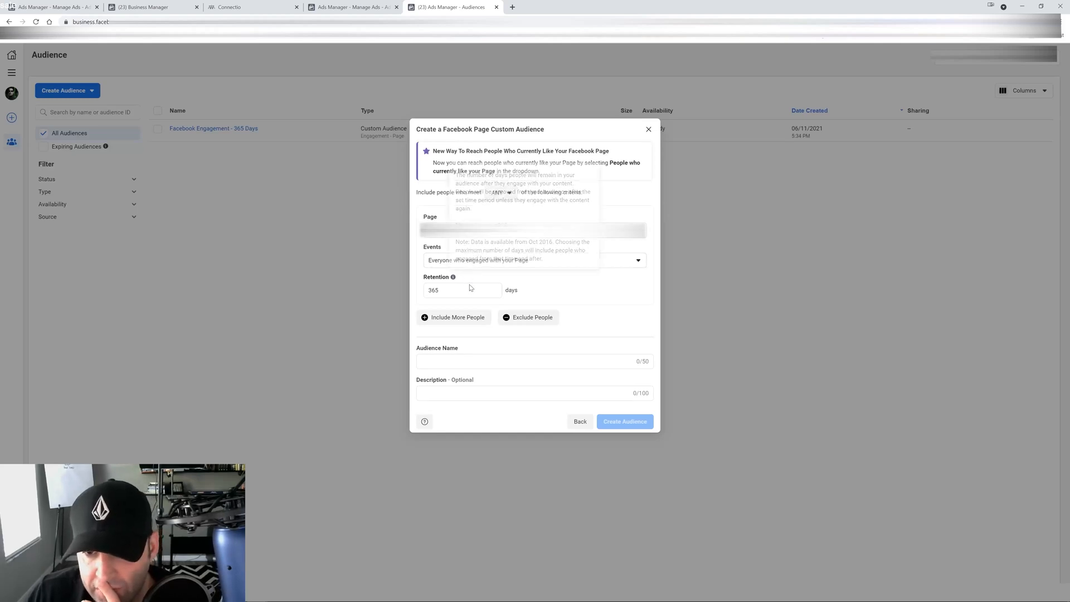
left_click(580, 422)
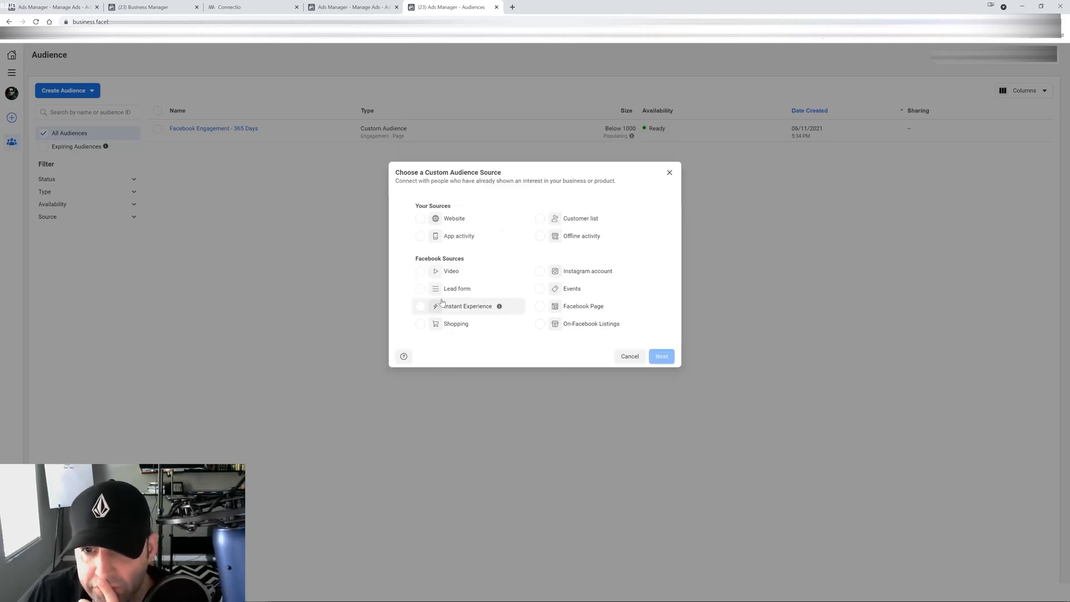
left_click(540, 272)
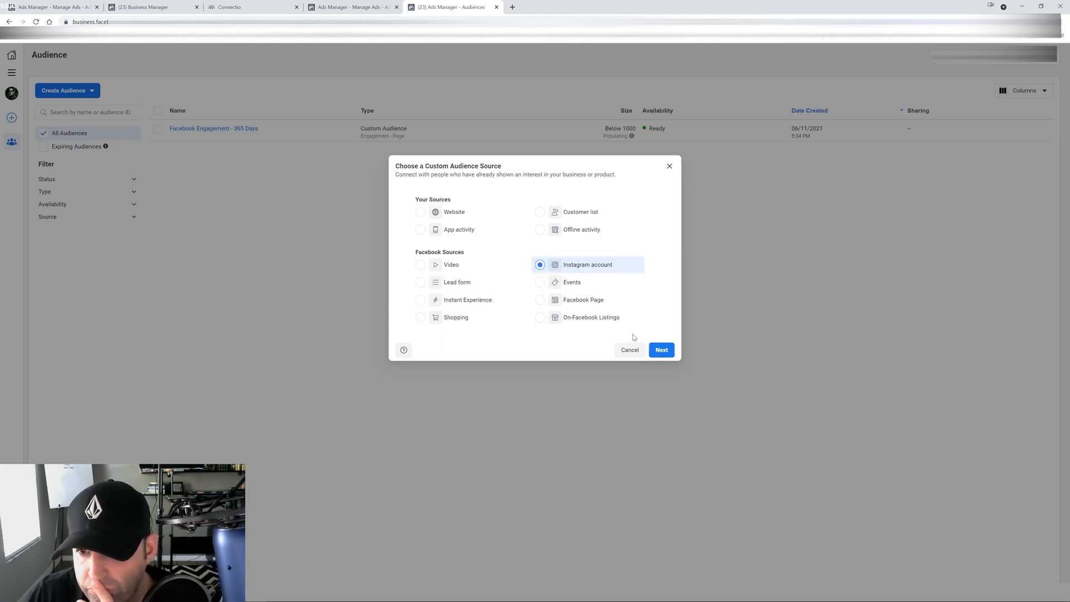
left_click(661, 356)
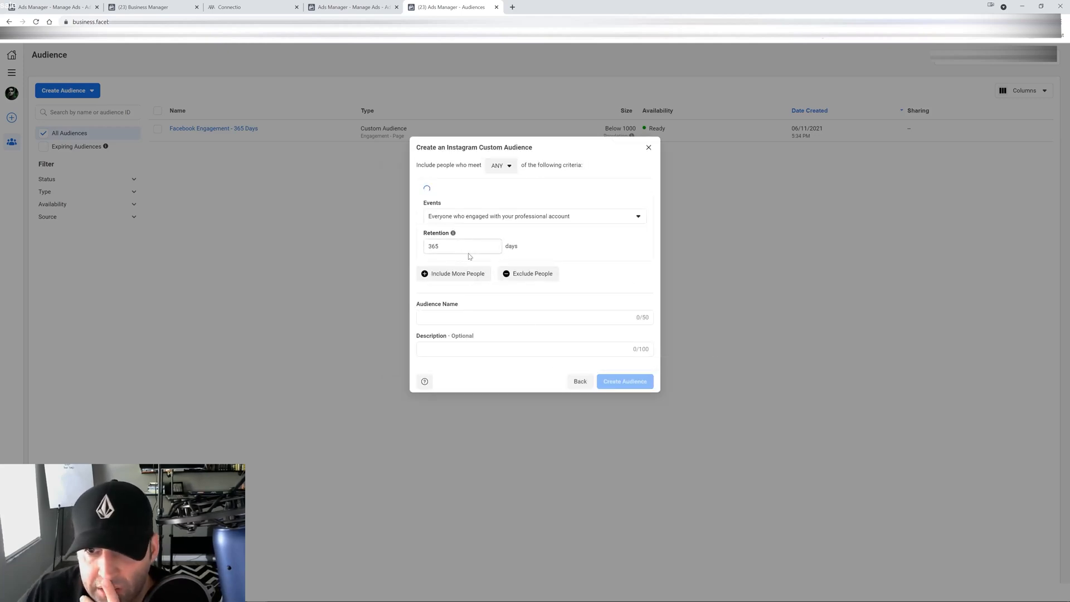
Step: Name the Instagram audience Instagram Engagement - 365 Days, correcting the spelling, then create it and close the confirmation
left_click(456, 318)
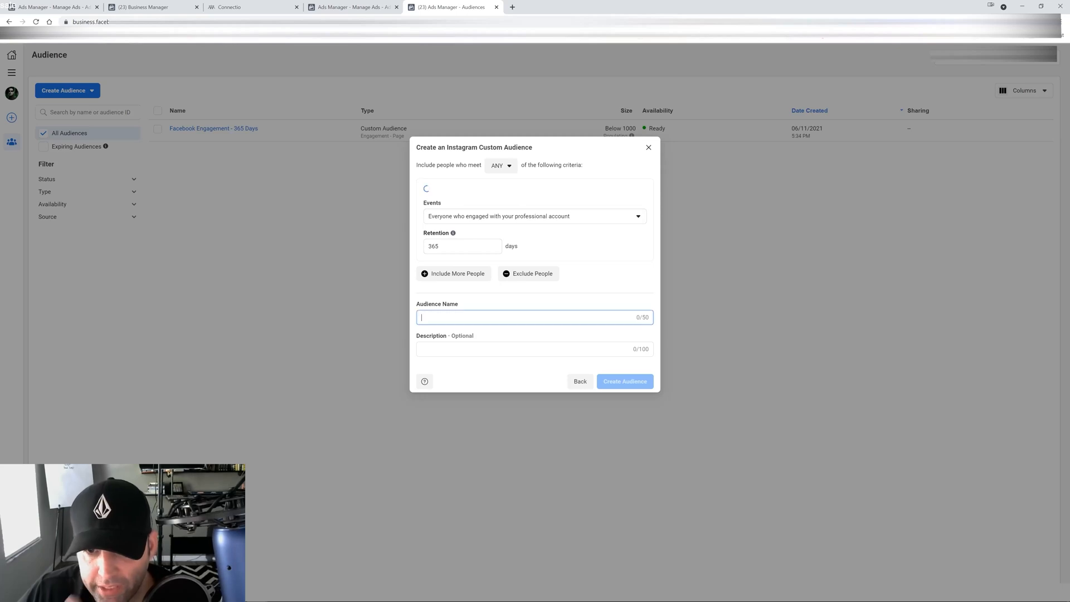
type("Insta")
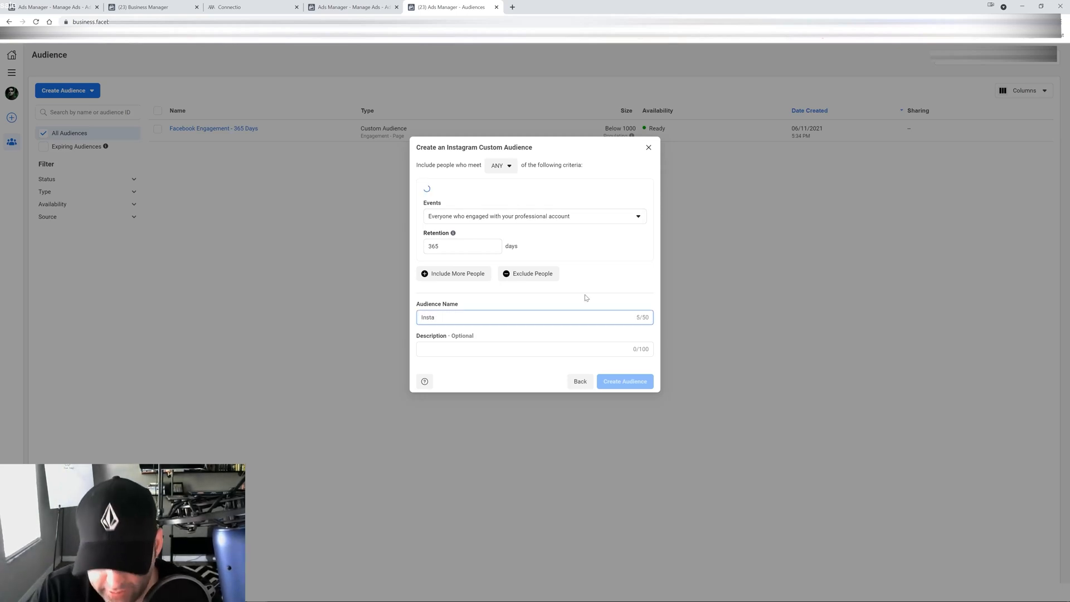
type("nram")
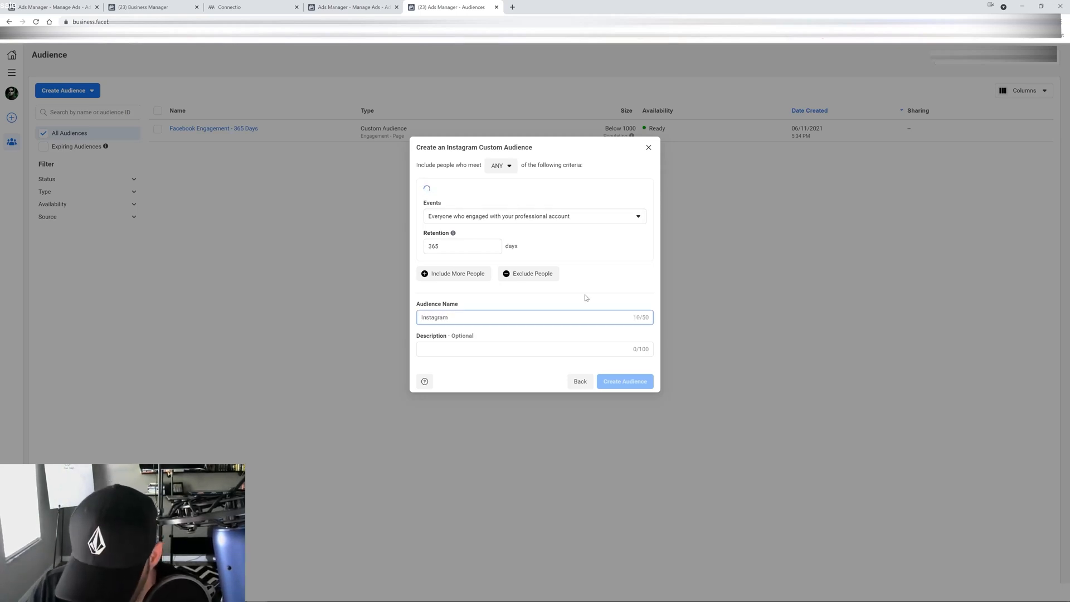
type(" Engagemn")
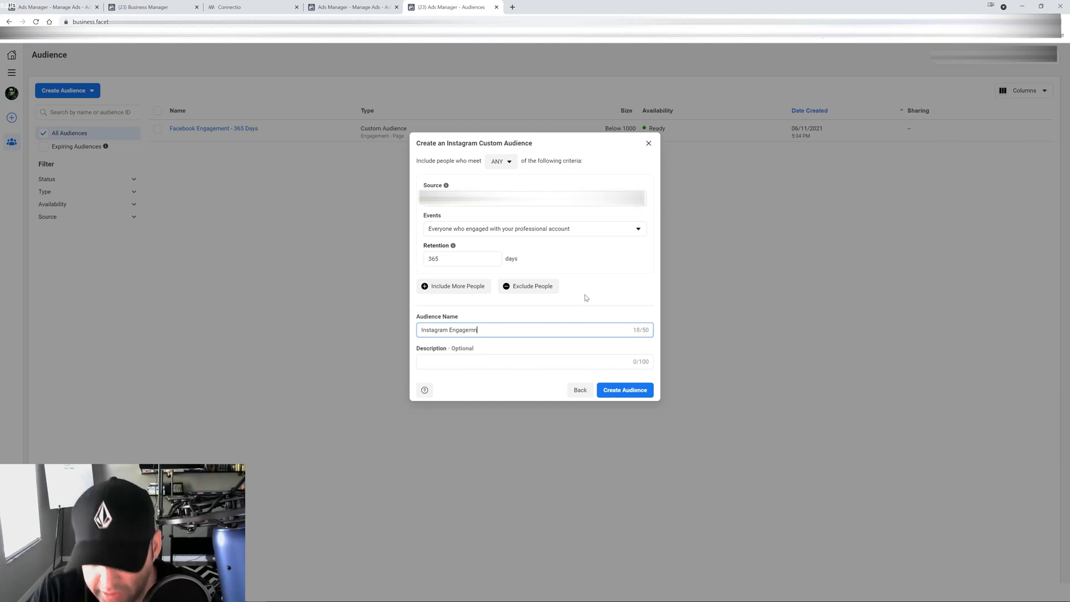
type("t - 365 Days")
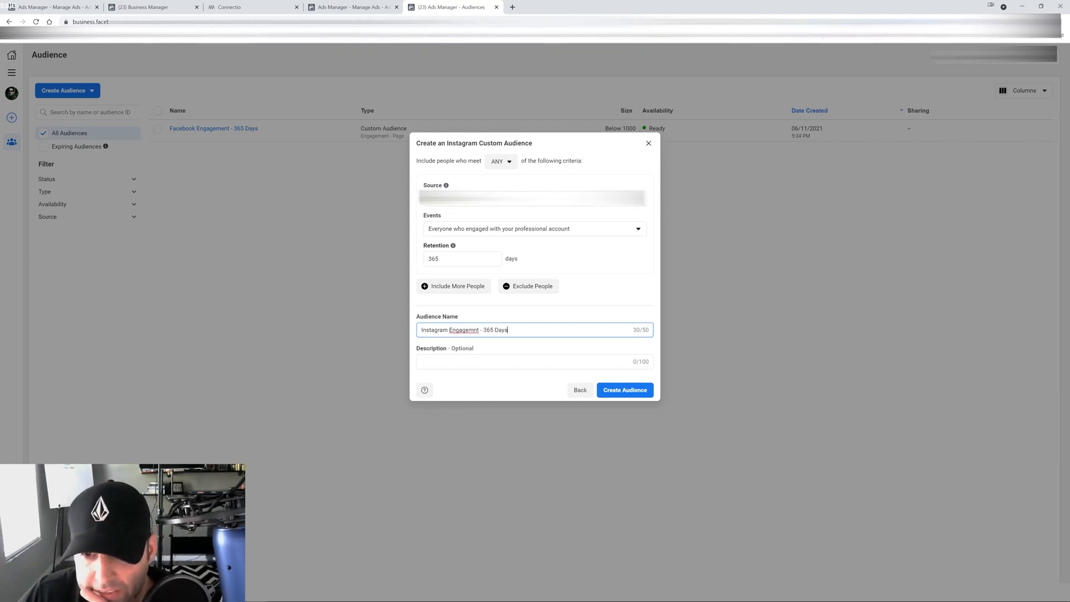
right_click(466, 330)
left_click(478, 337)
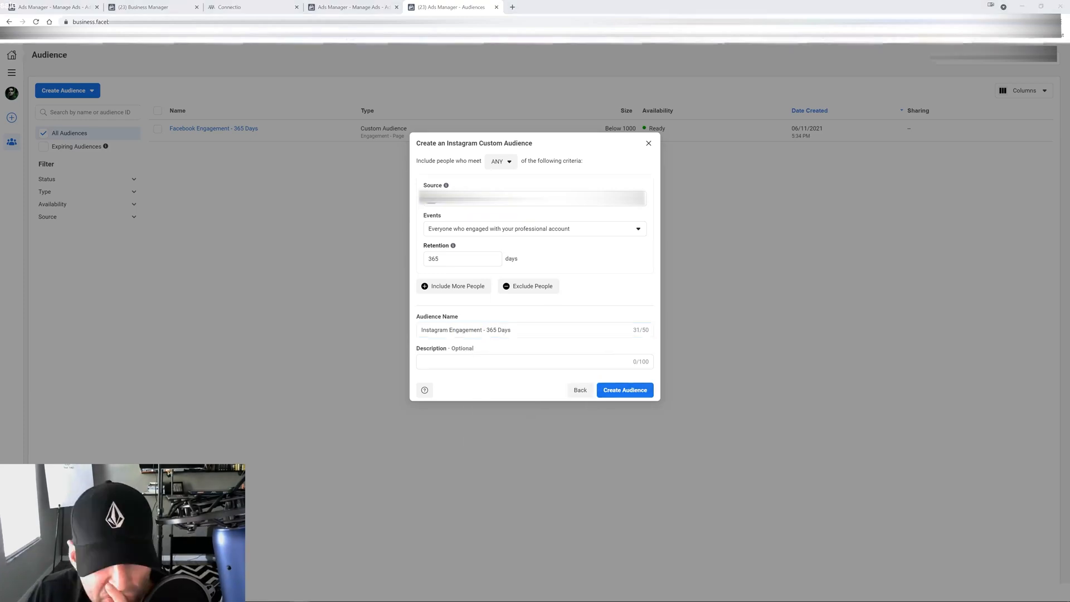
left_click(616, 395)
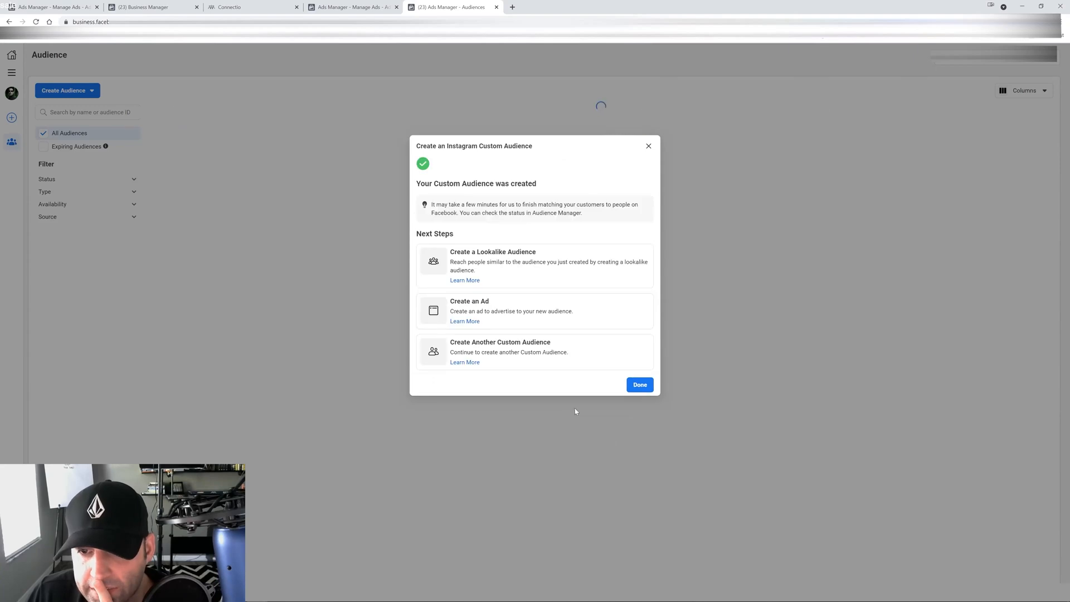
left_click(640, 389)
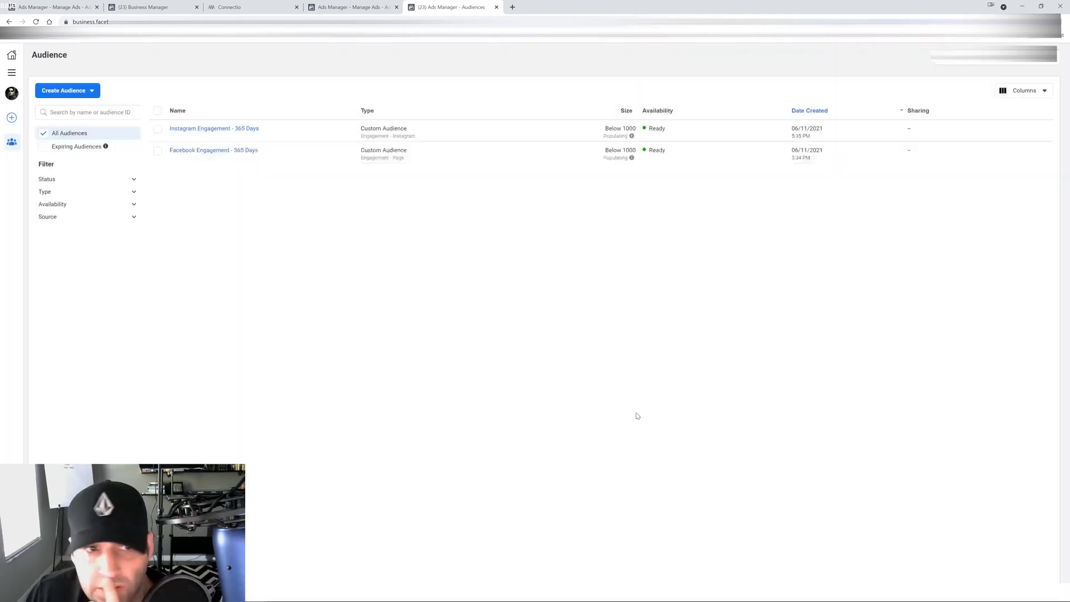
Step: Start a custom audience from the website source, covering all website visitors with a retention of 180 days
left_click(66, 90)
left_click(73, 112)
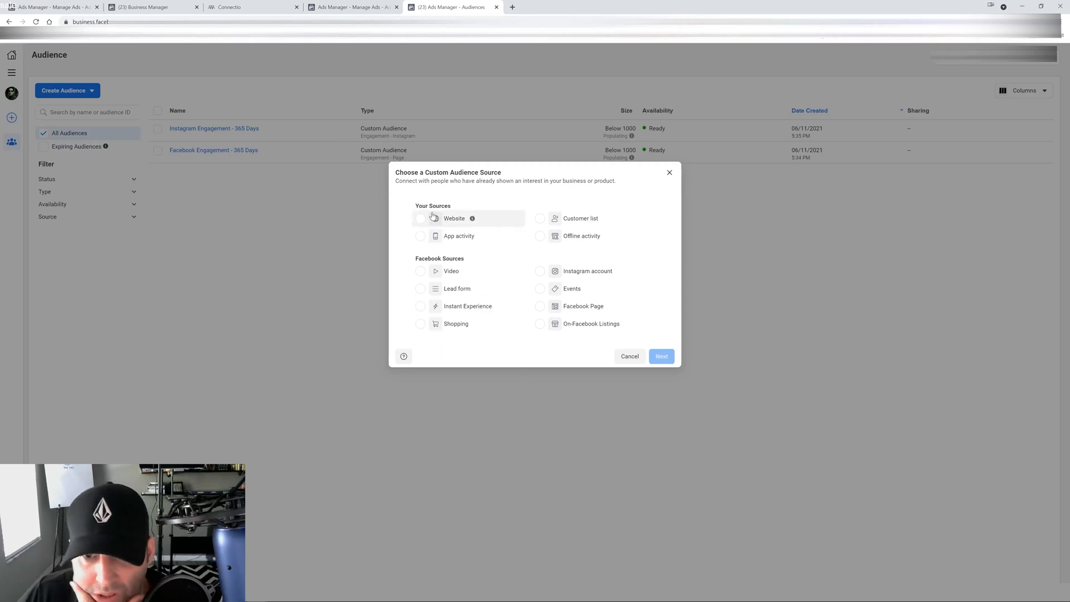
left_click(471, 218)
left_click(662, 350)
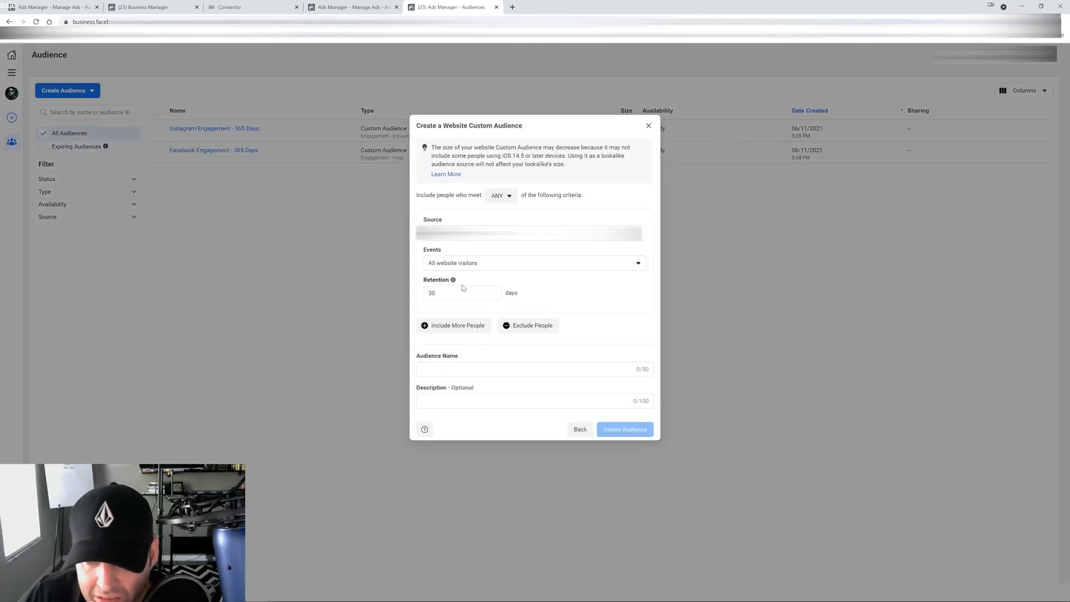
double_click(463, 293)
type("180")
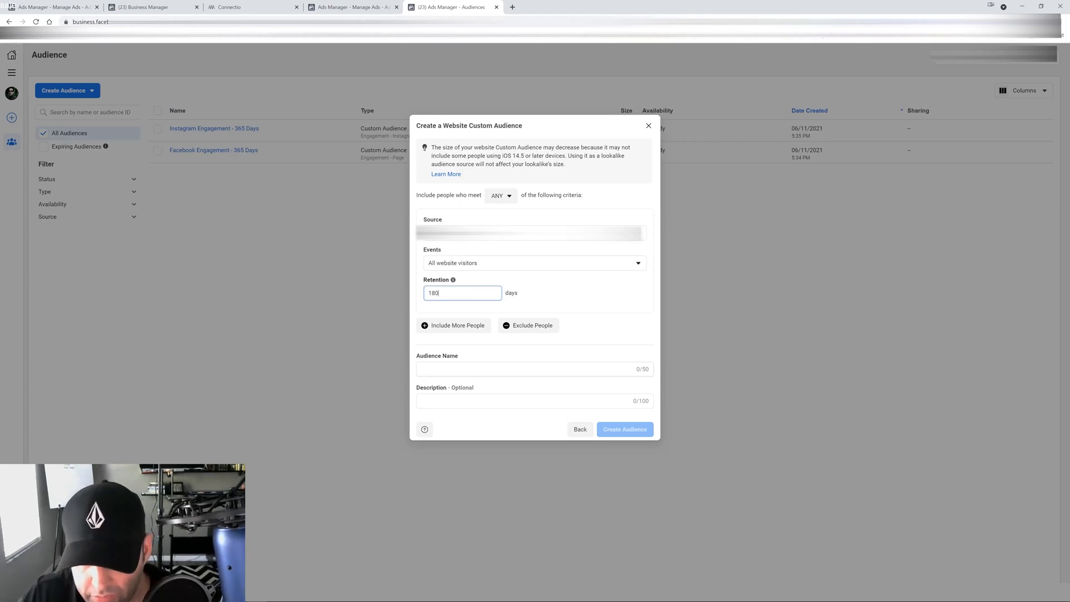
Step: Name the website audience Website Visitors - 180 Days, then create it and close the confirmation
left_click(475, 370)
type("Website Visitors - 180 Da")
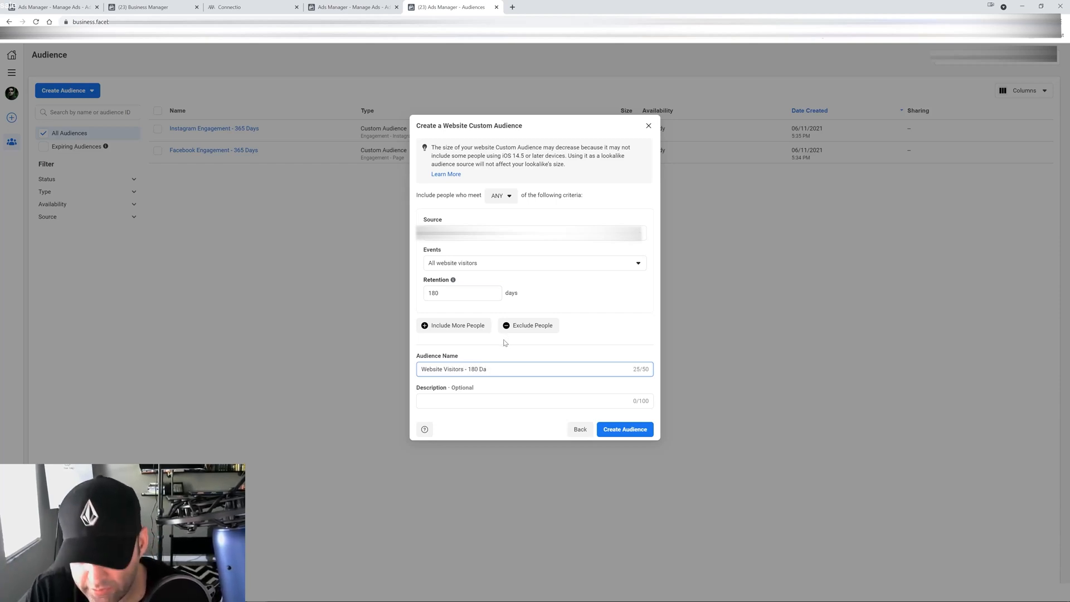
type("ys")
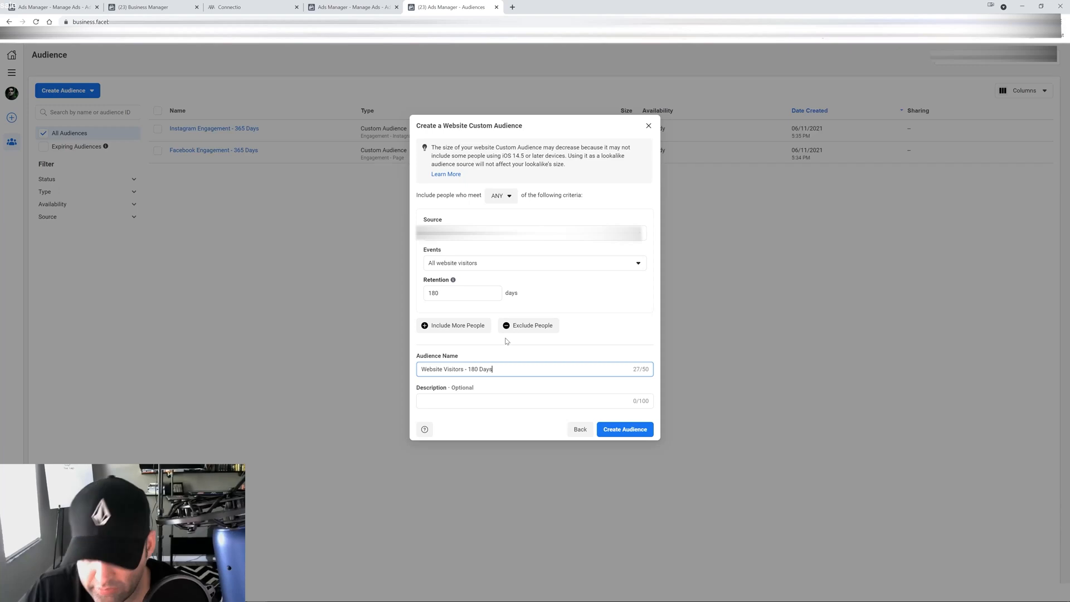
left_click(614, 431)
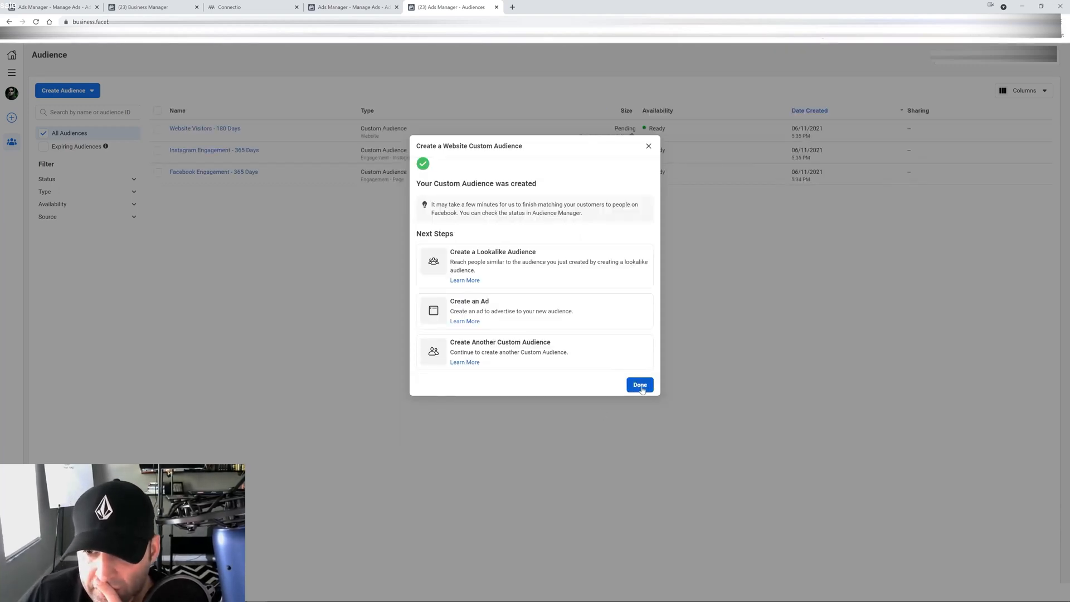
left_click(640, 385)
Step: Return to the 6.11 Engagement campaign's ad set and rename it Engagement Stack - Auto - 7 Day Click
left_click(354, 6)
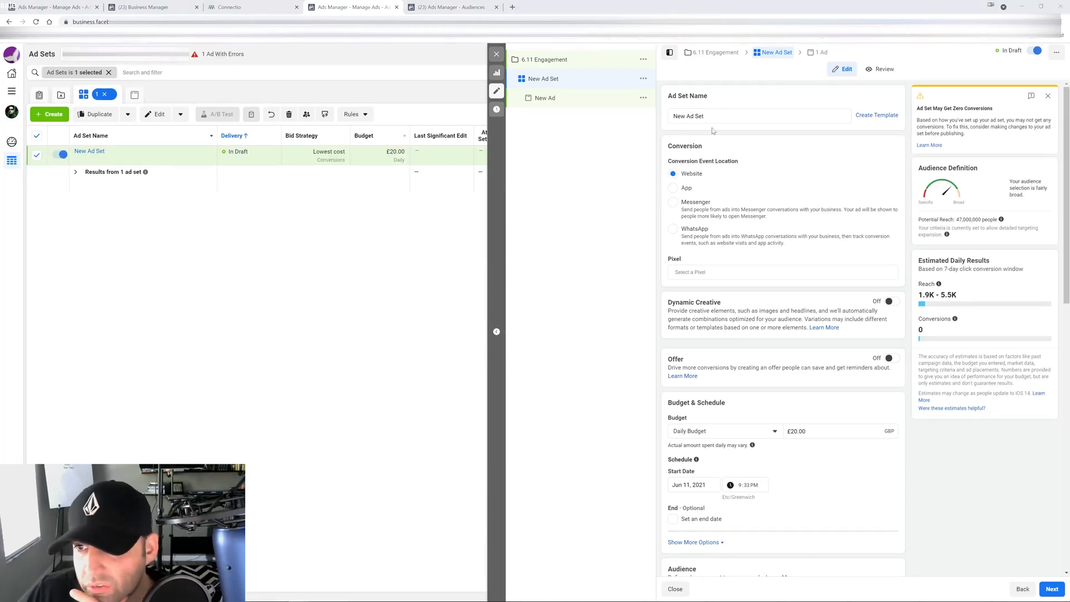
left_click_drag(711, 116, 615, 128)
type("Engagement Stac")
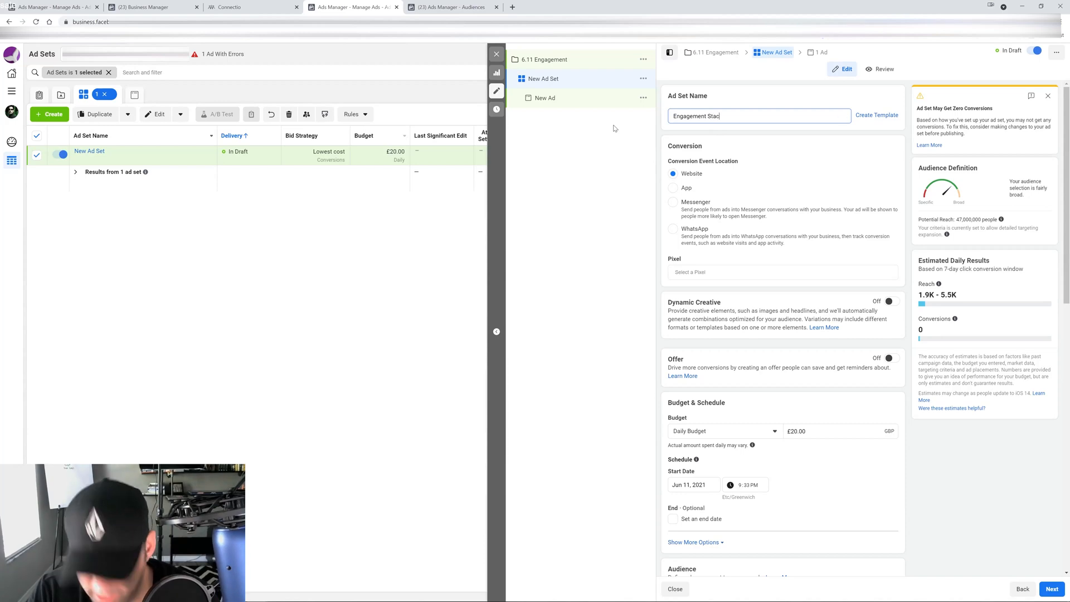
type("k - ")
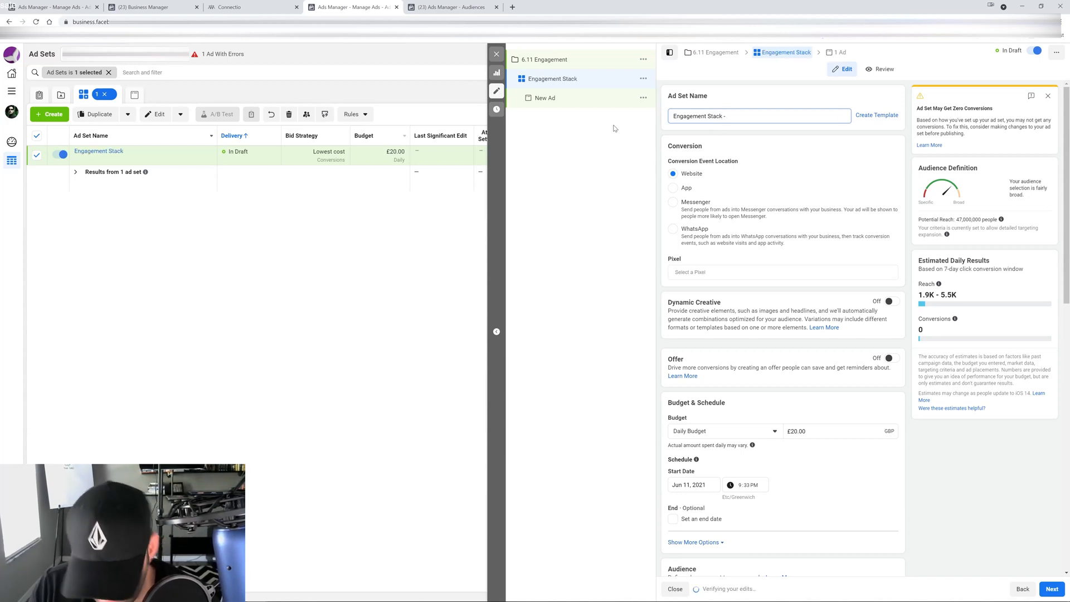
type("Auto ")
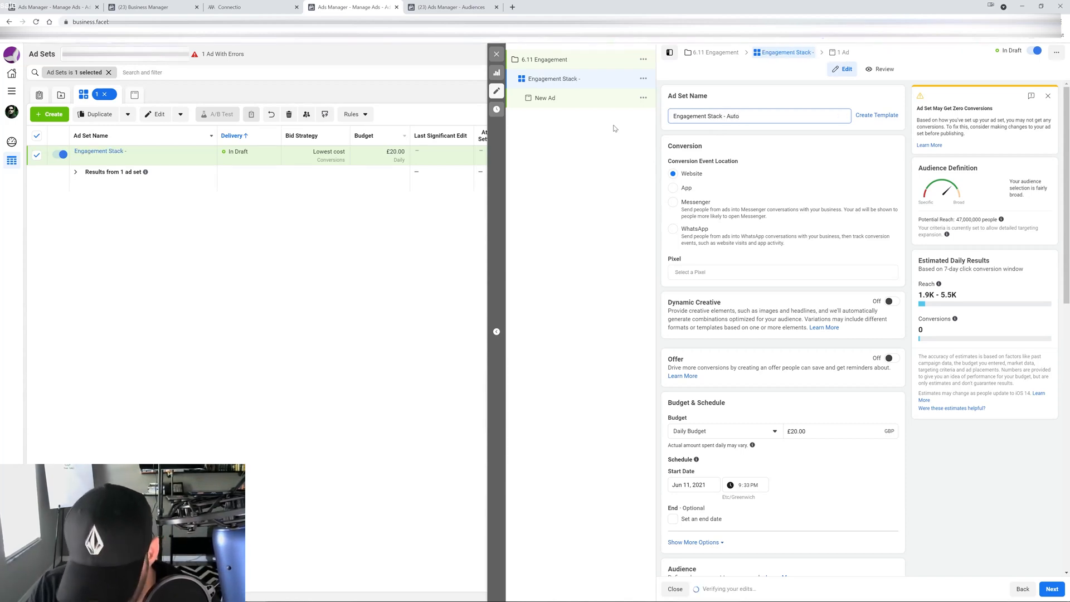
type("- 7 Day")
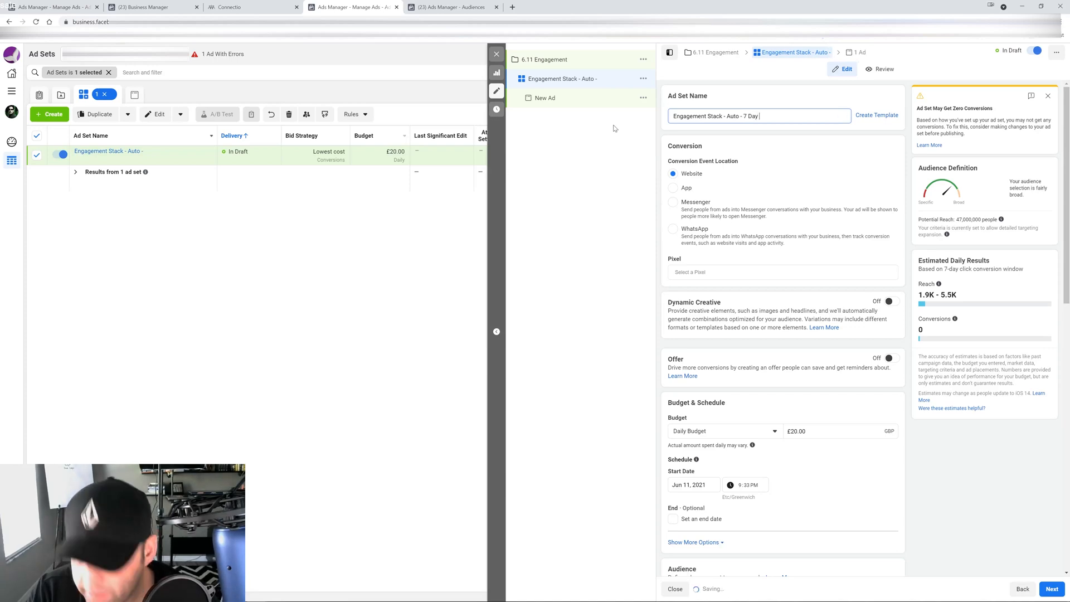
type(" CLick")
key("BackSpace")
key("BackSpace")
key("BackSpace")
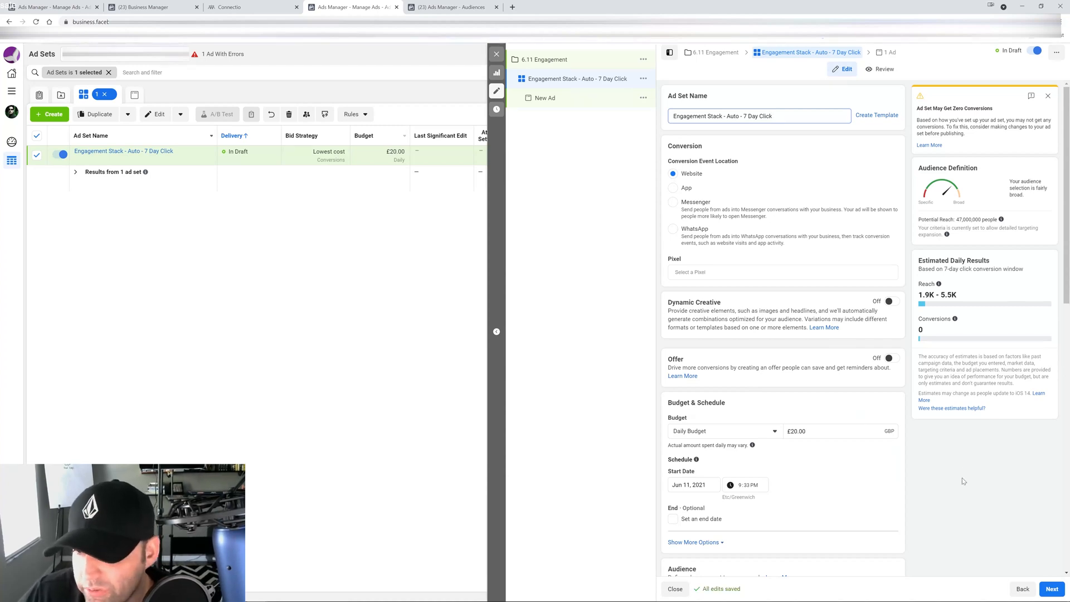
Step: Add Instagram Engagement - 365 Days, Facebook Engagement - 365 Days and Website Visitors - 180 Days to the ad set's custom audiences
scroll(956, 473, "down", 4)
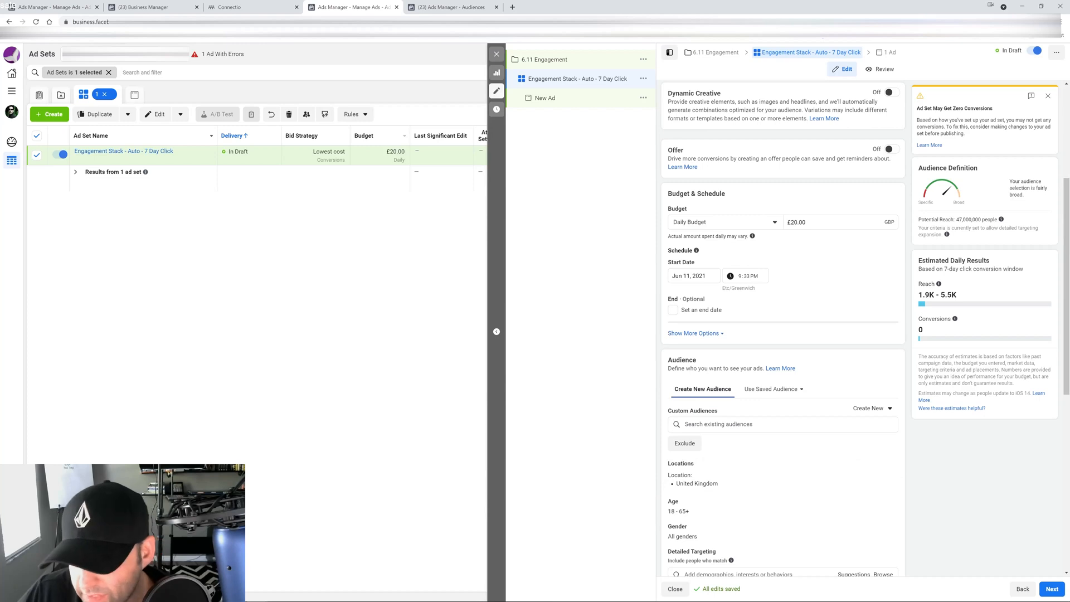
left_click(747, 425)
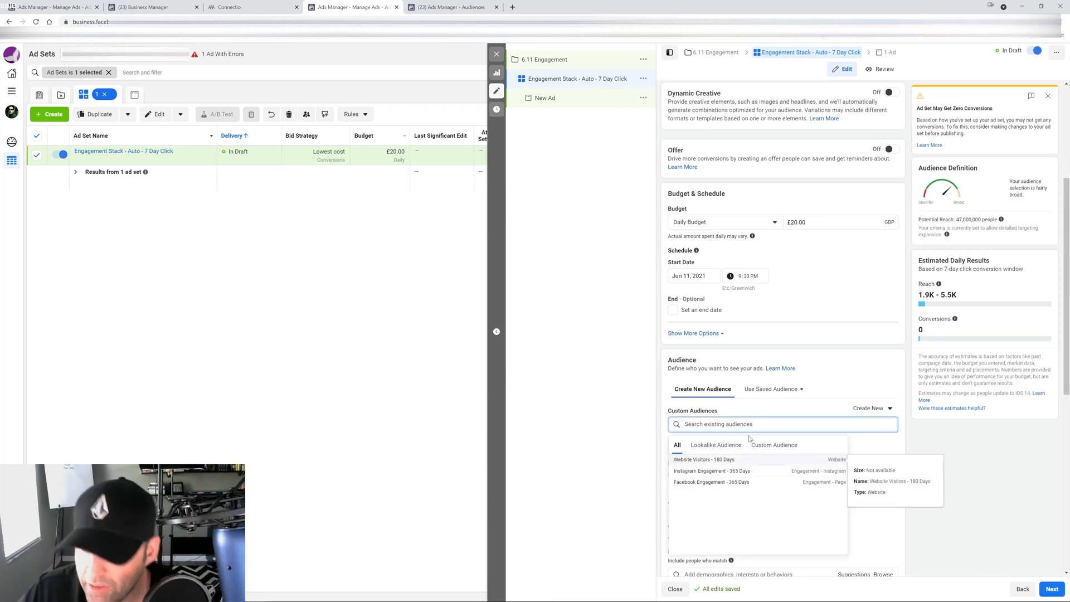
left_click(729, 471)
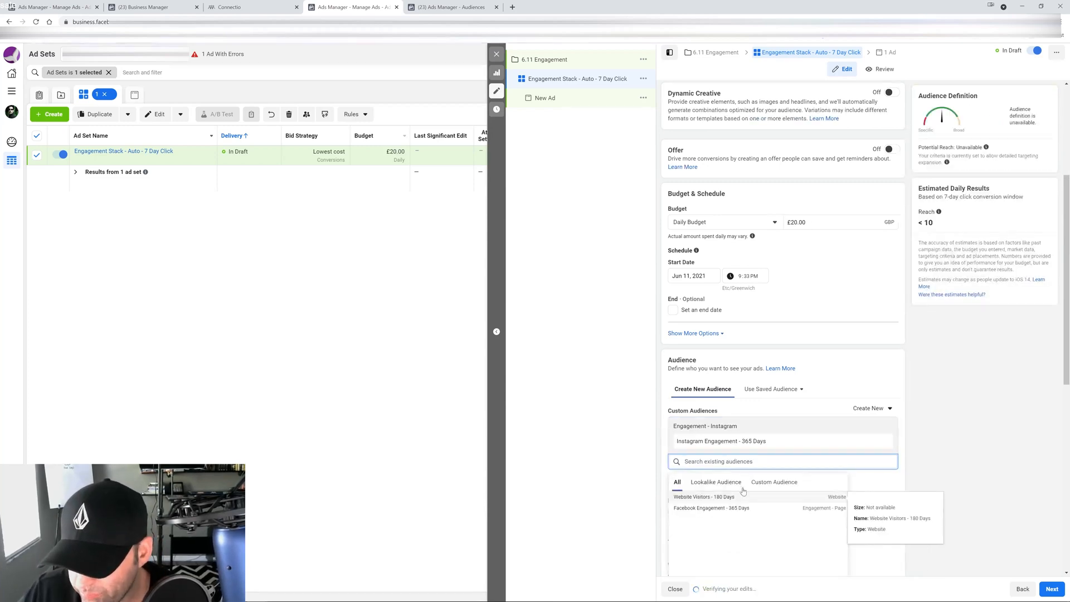
left_click(734, 508)
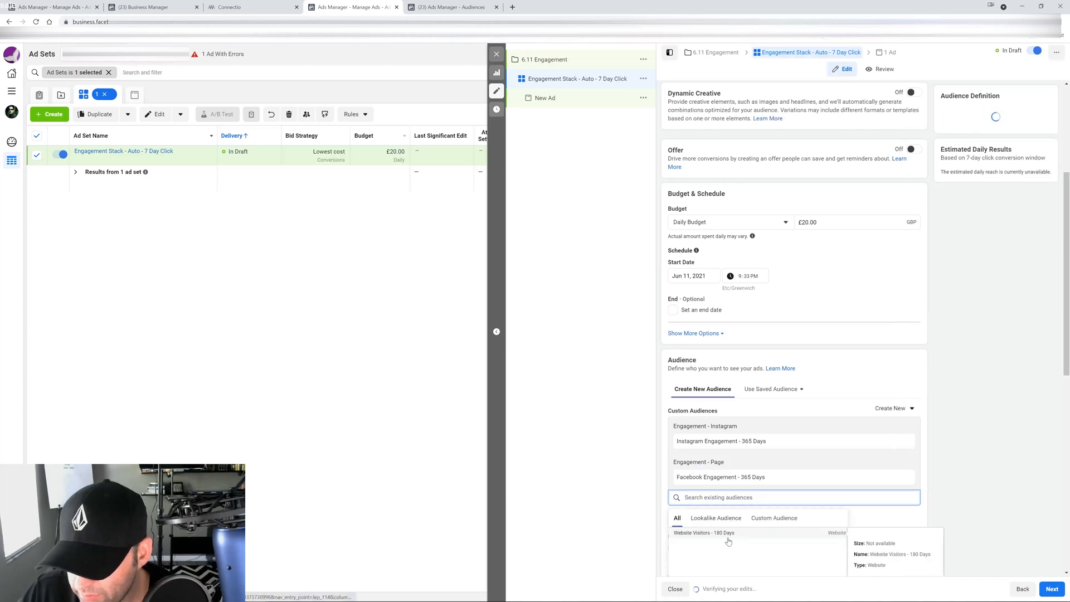
left_click(728, 538)
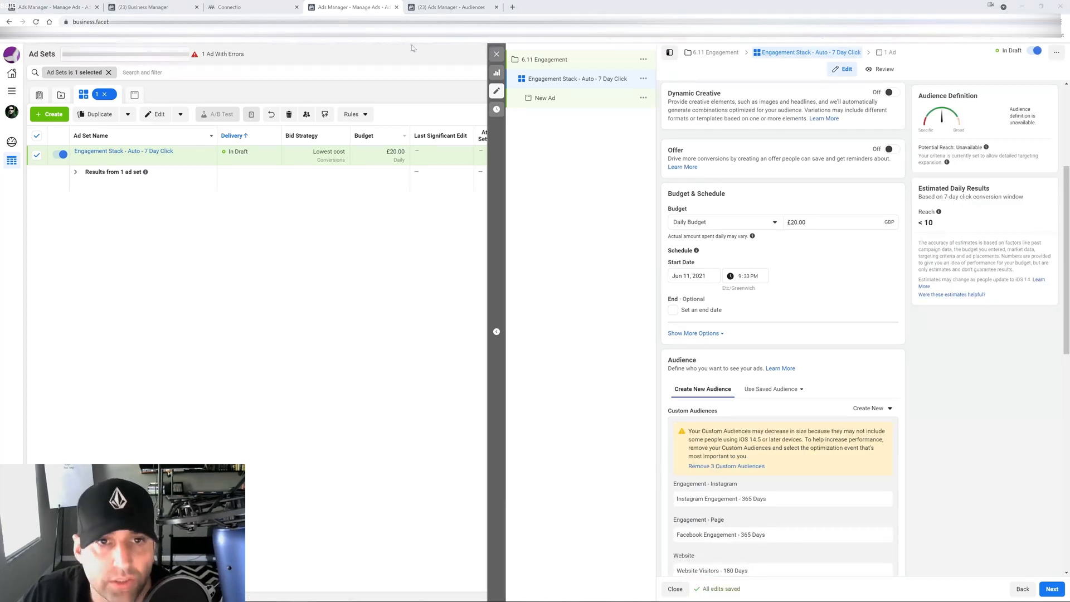
Step: Back in the audience manager, start a website custom audience based on the Lead event with 180 days of retention
left_click(480, 6)
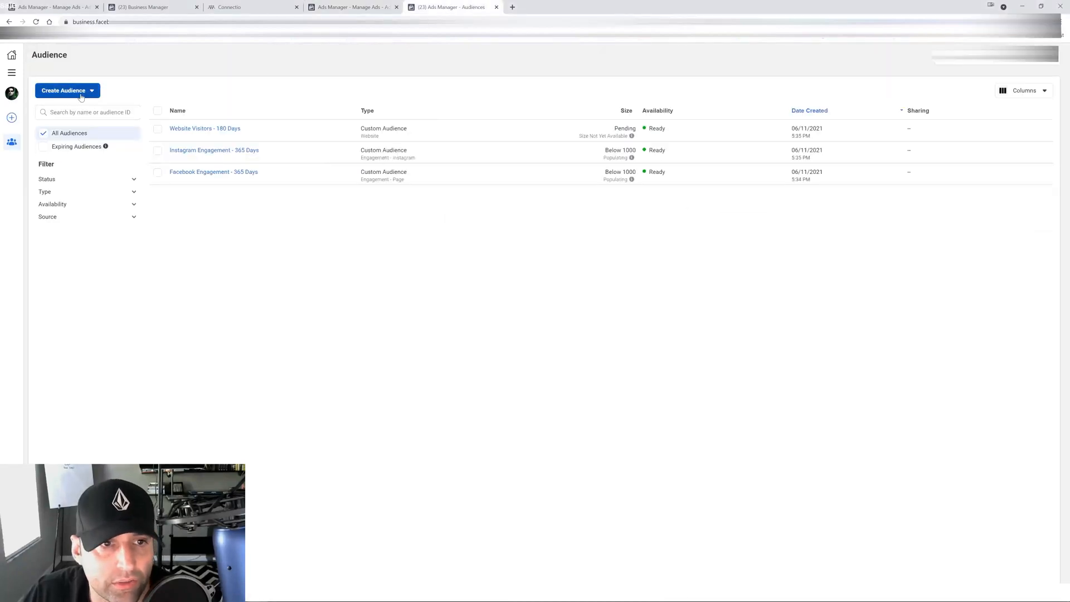
left_click(84, 92)
left_click(78, 112)
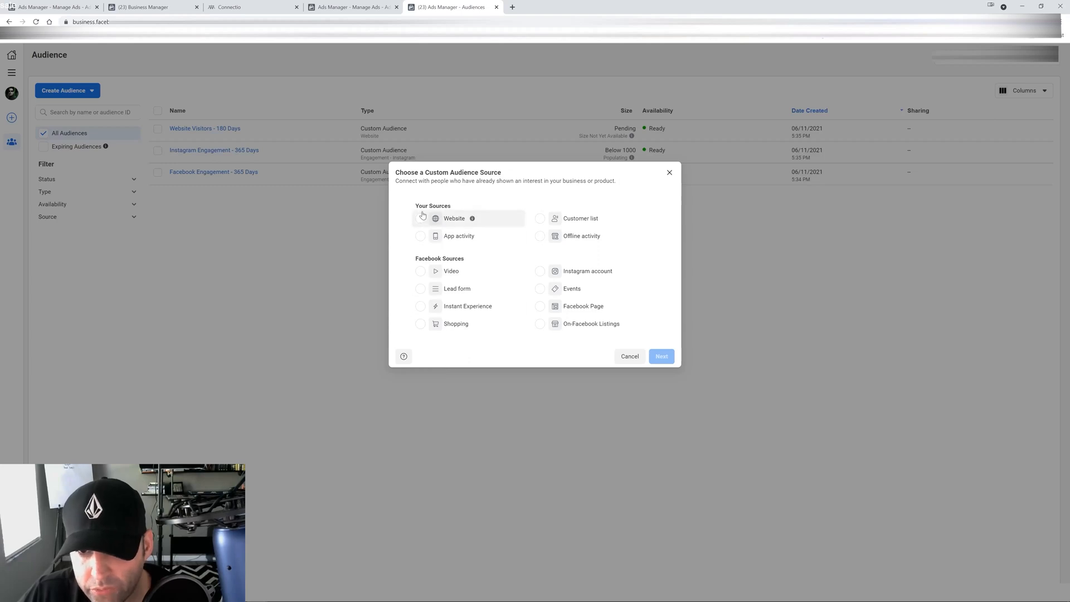
left_click(454, 218)
left_click(662, 350)
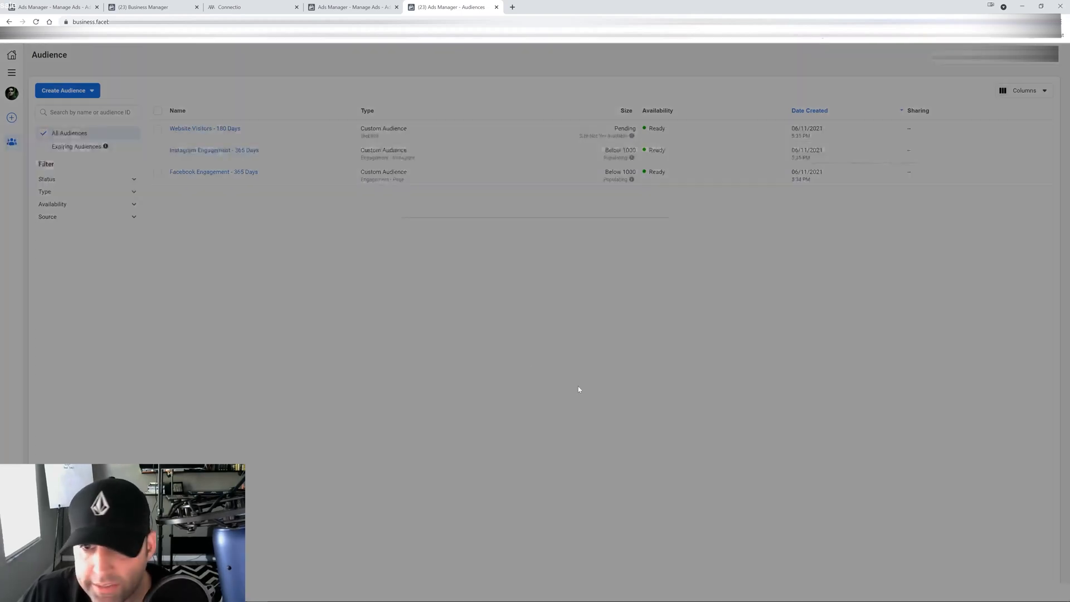
left_click(479, 264)
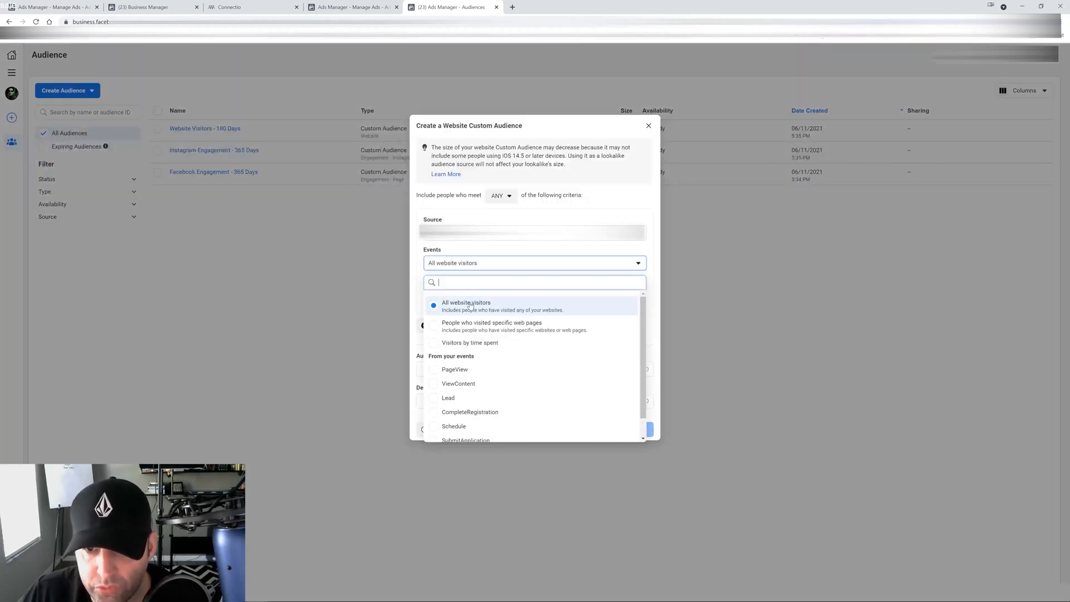
left_click(466, 398)
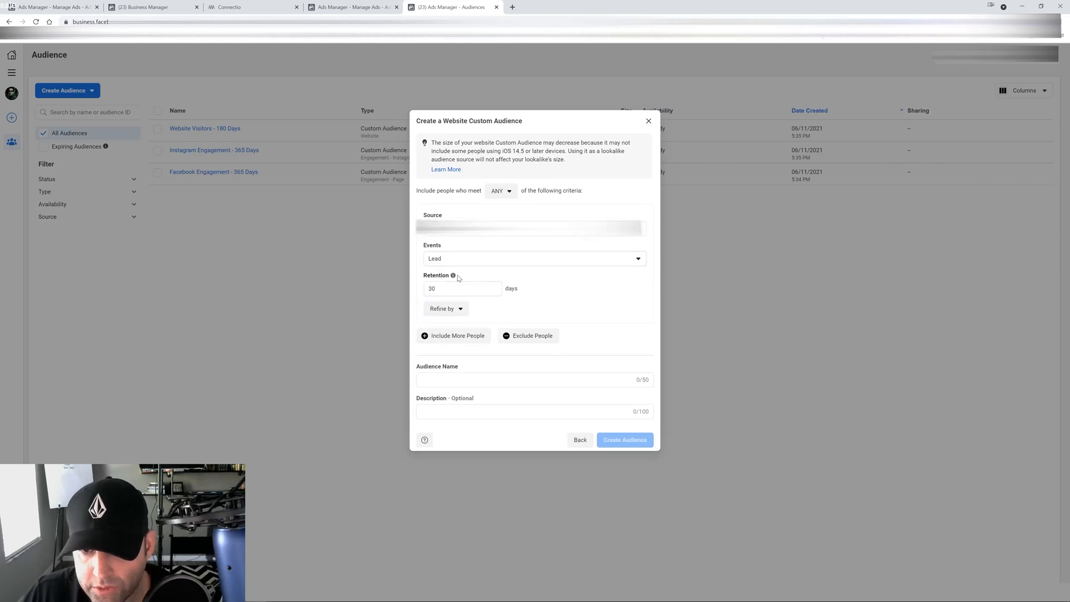
left_click_drag(446, 289, 261, 359)
type("18")
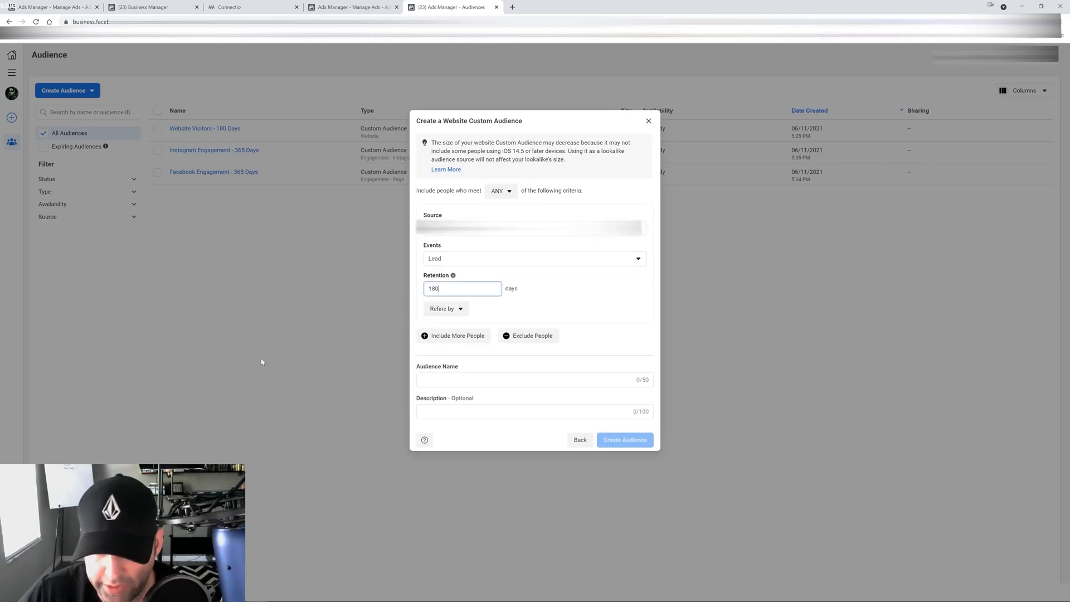
Step: Name the lead audience Leads - 180 Days, then create it and close the confirmation
left_click(485, 380)
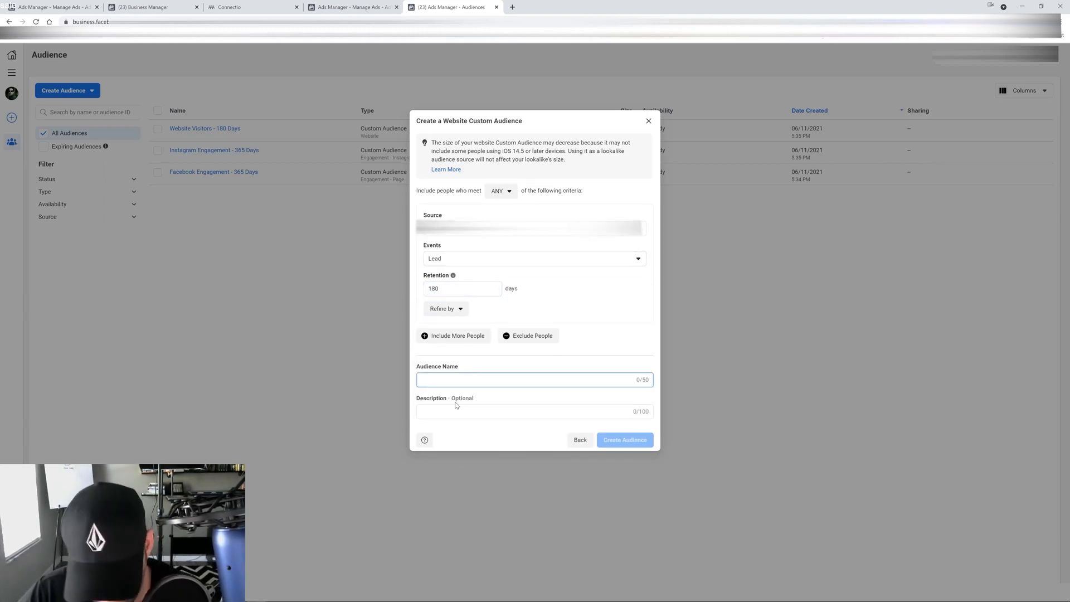
type("Leads - 1")
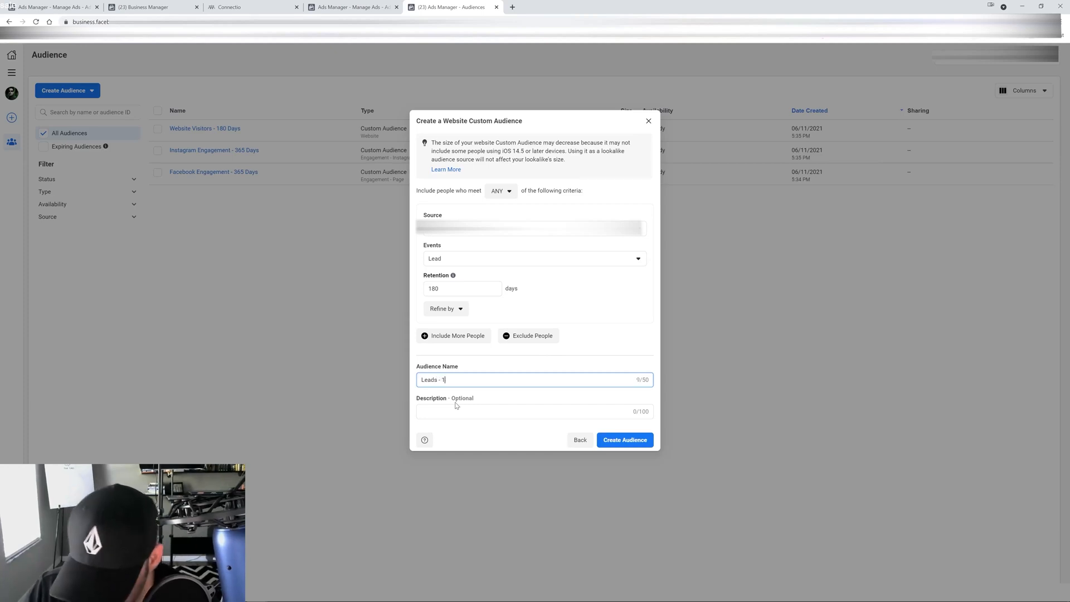
type("80 D")
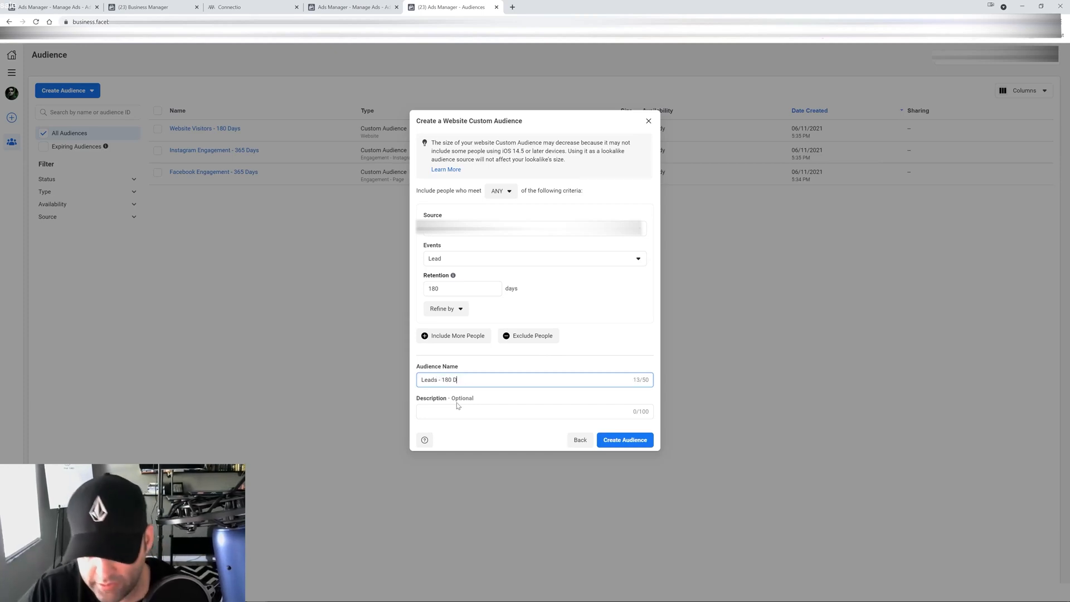
type("Aysays")
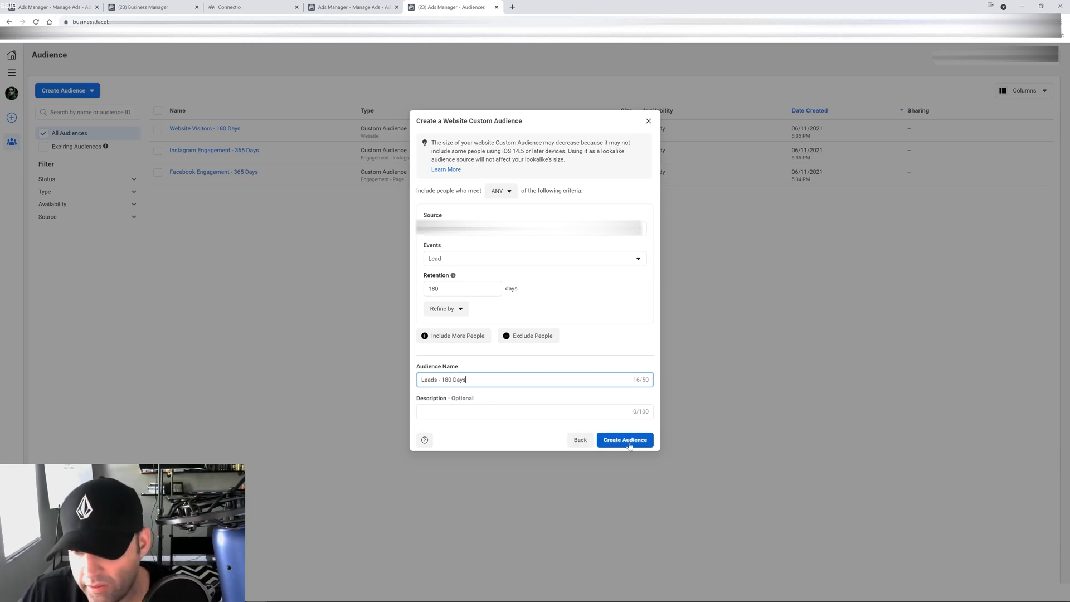
left_click(629, 445)
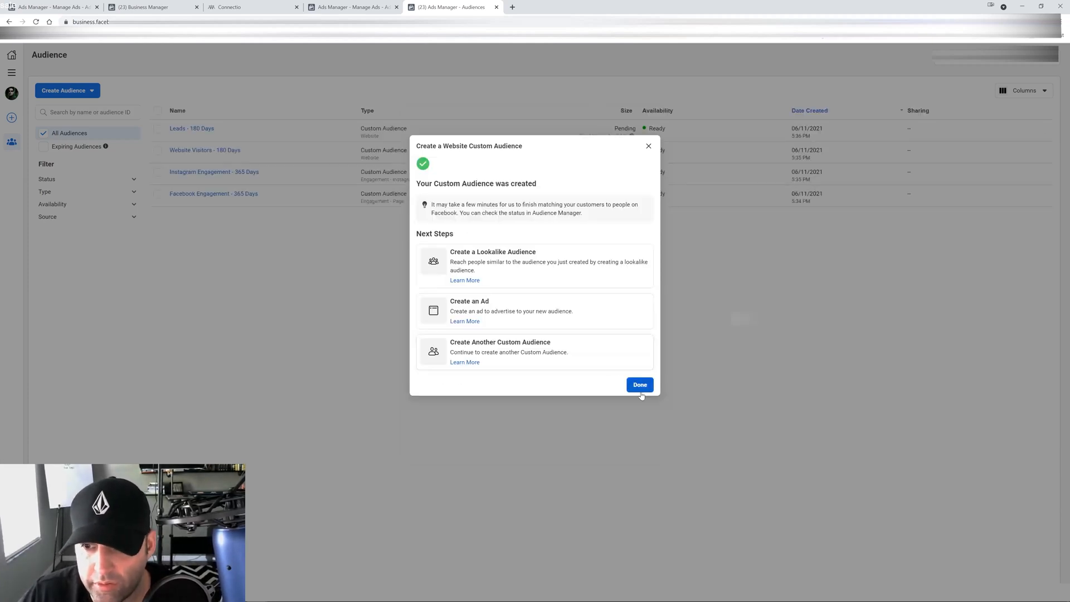
left_click(640, 385)
Step: Start another website custom audience and base it on the Purchase event
left_click(70, 90)
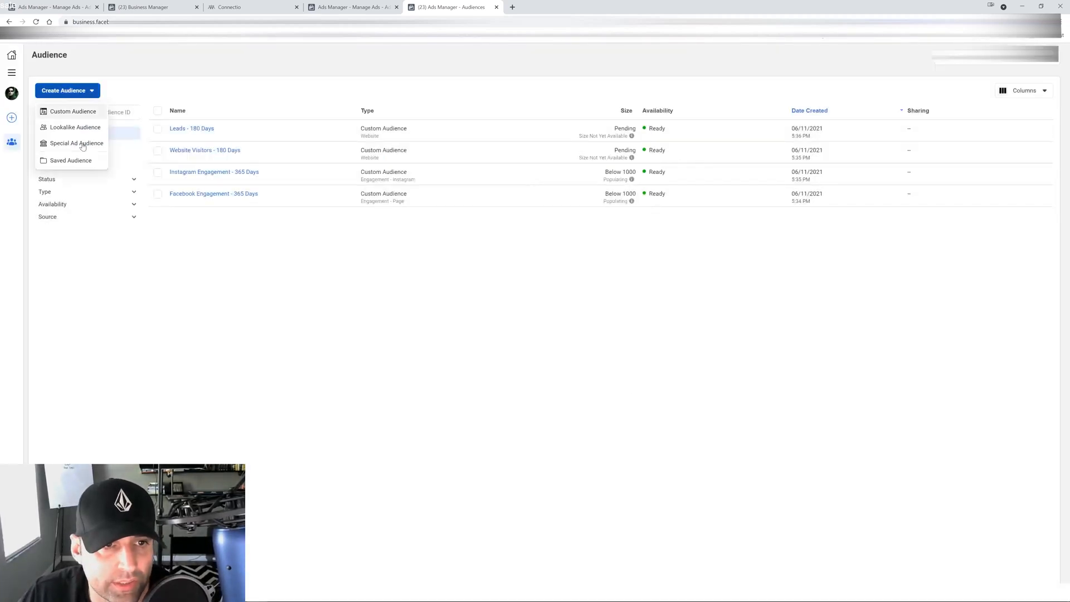
left_click(71, 111)
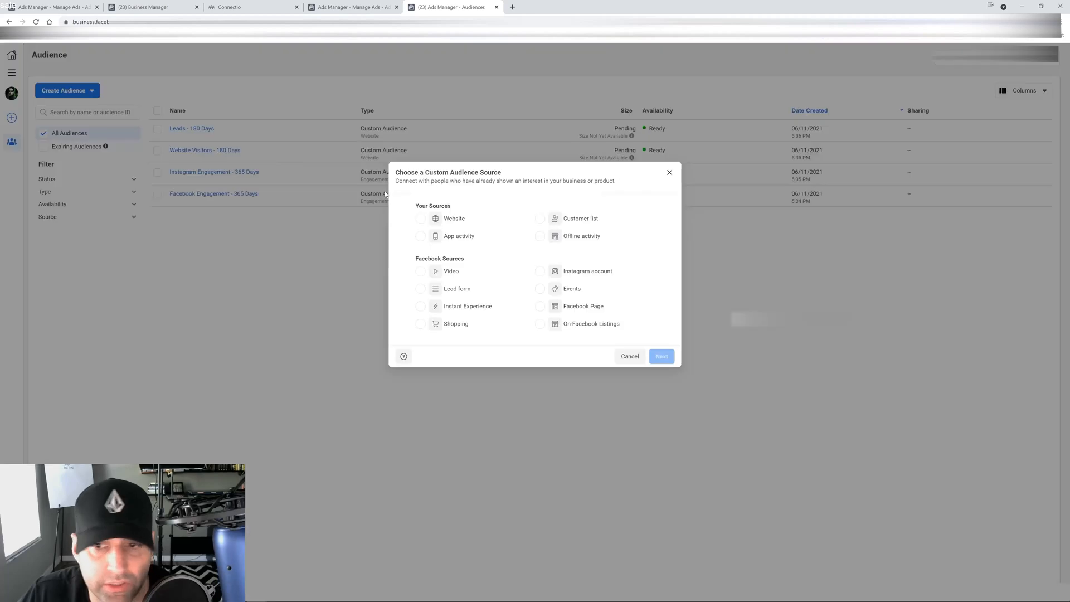
left_click(420, 221)
left_click(662, 357)
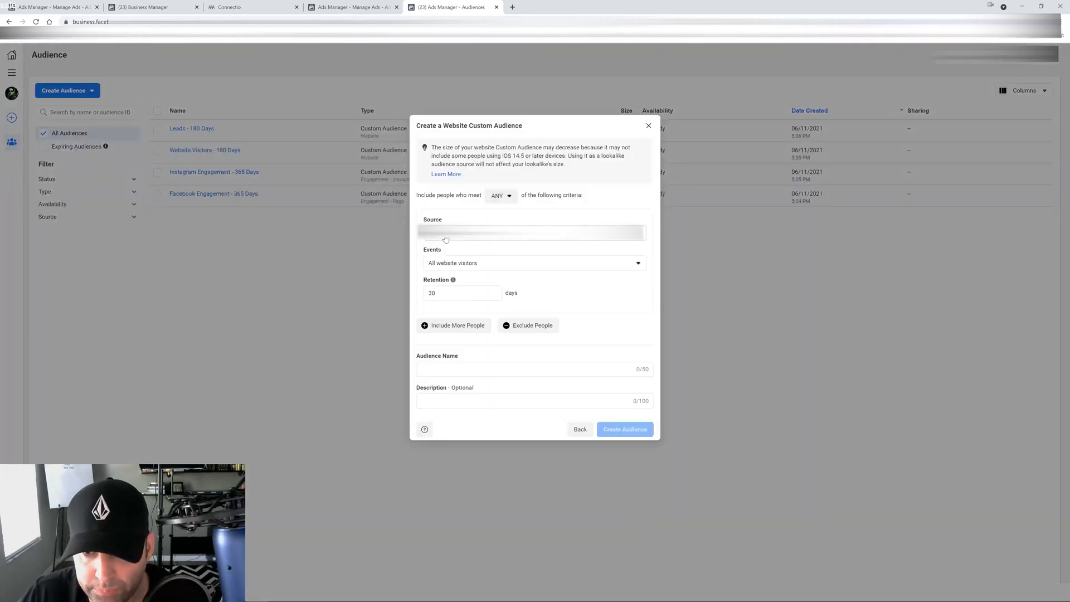
left_click(459, 264)
scroll(479, 402, "down", 1)
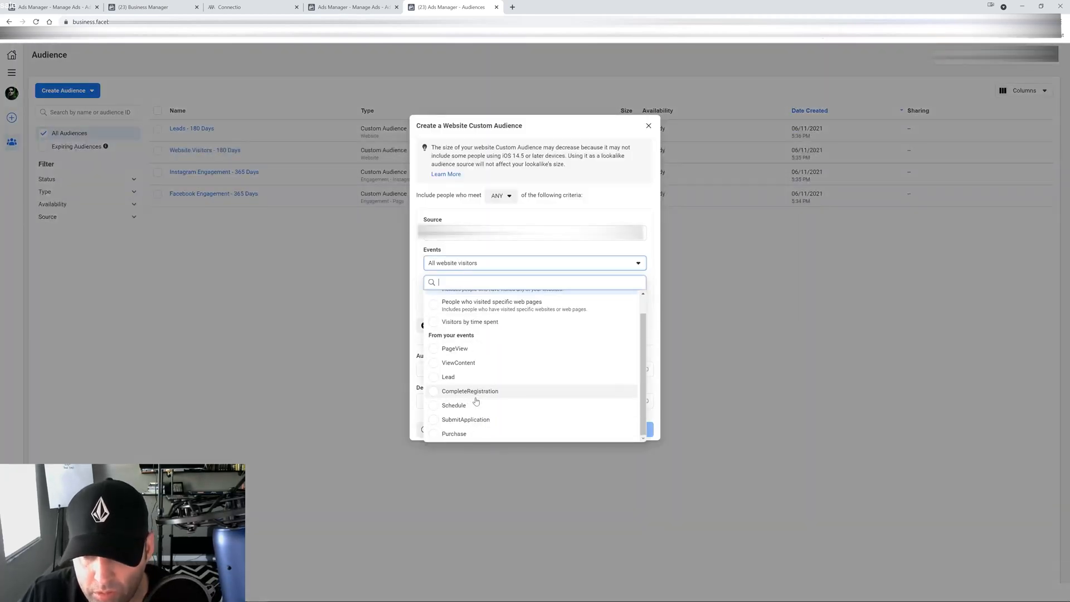
left_click(462, 434)
Step: Set the purchase audience's retention to 180 days, correcting the mistyped number
left_click_drag(446, 288, 296, 365)
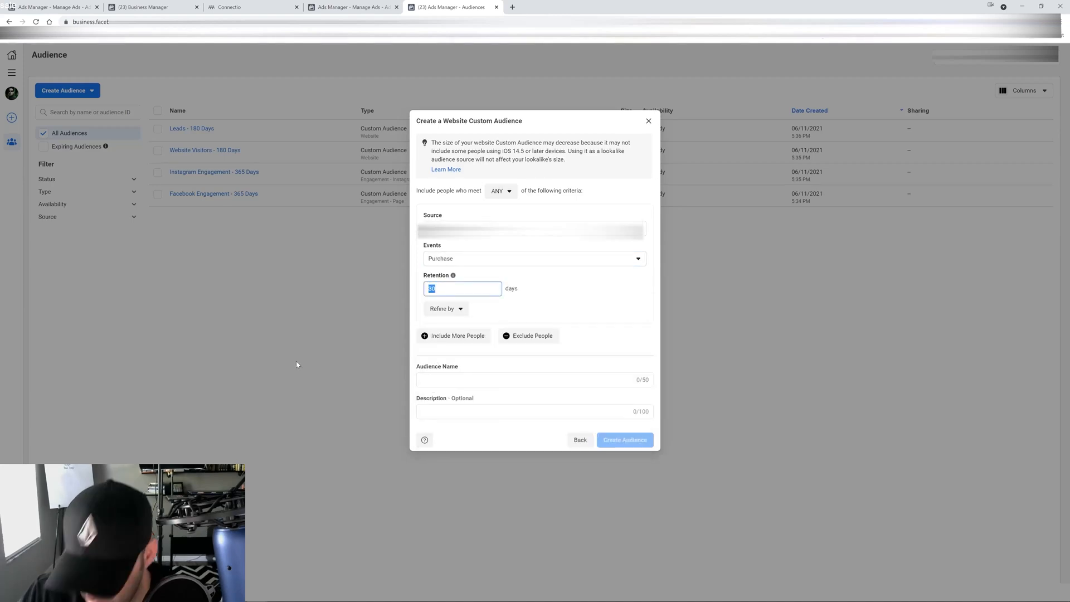
type("1780")
key("BackSpace")
key("BackSpace")
key("BackSpace")
key("BackSpace")
type("180")
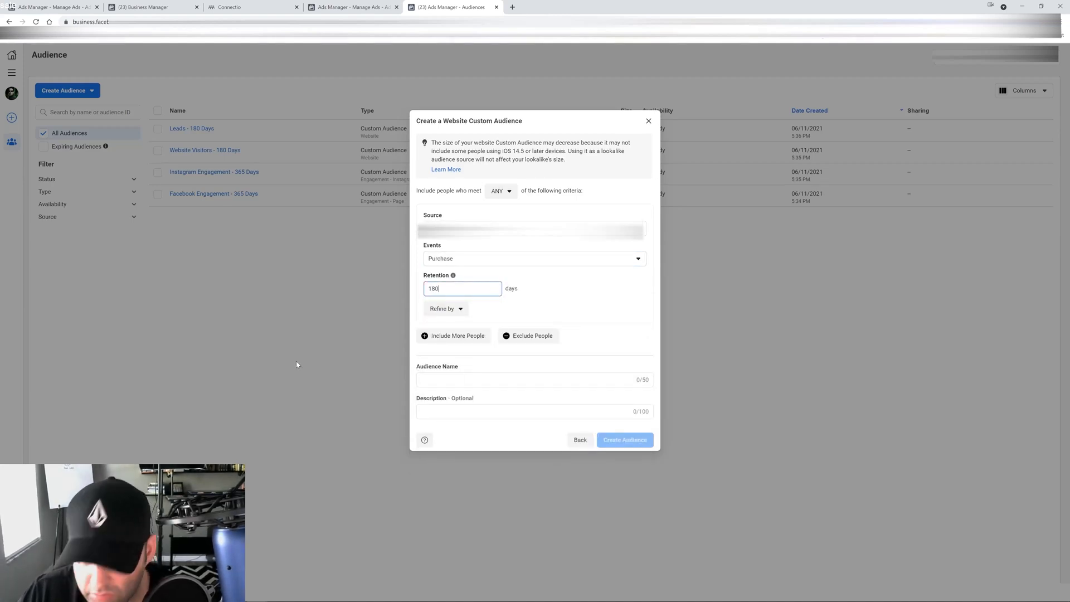
Step: Name the purchase audience Purchase - 180 Days, create it and close the confirmation
left_click(542, 380)
type("Purchase ")
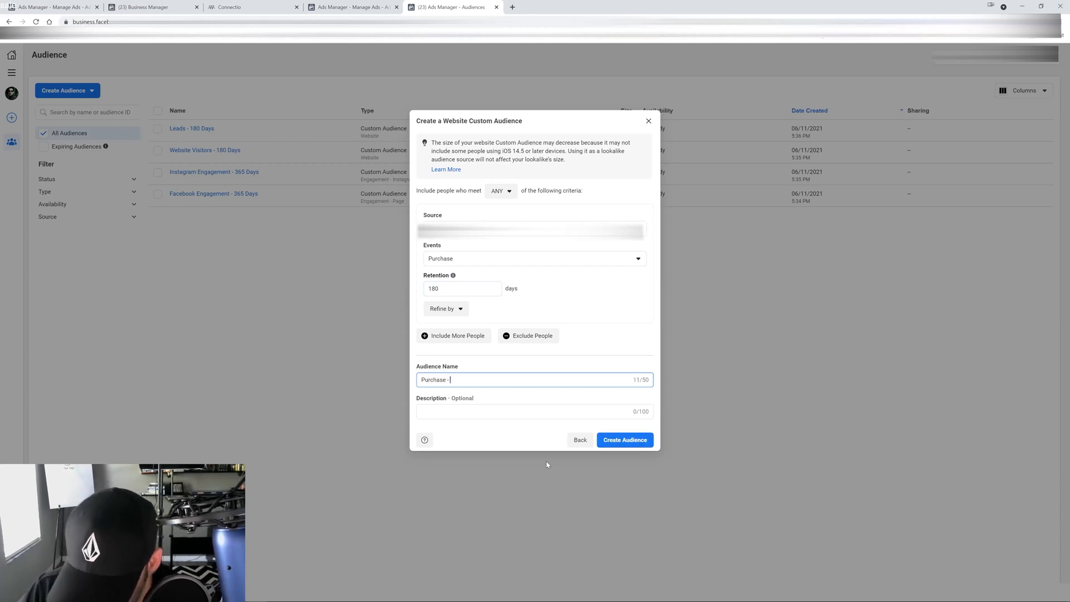
type("- 180 Days")
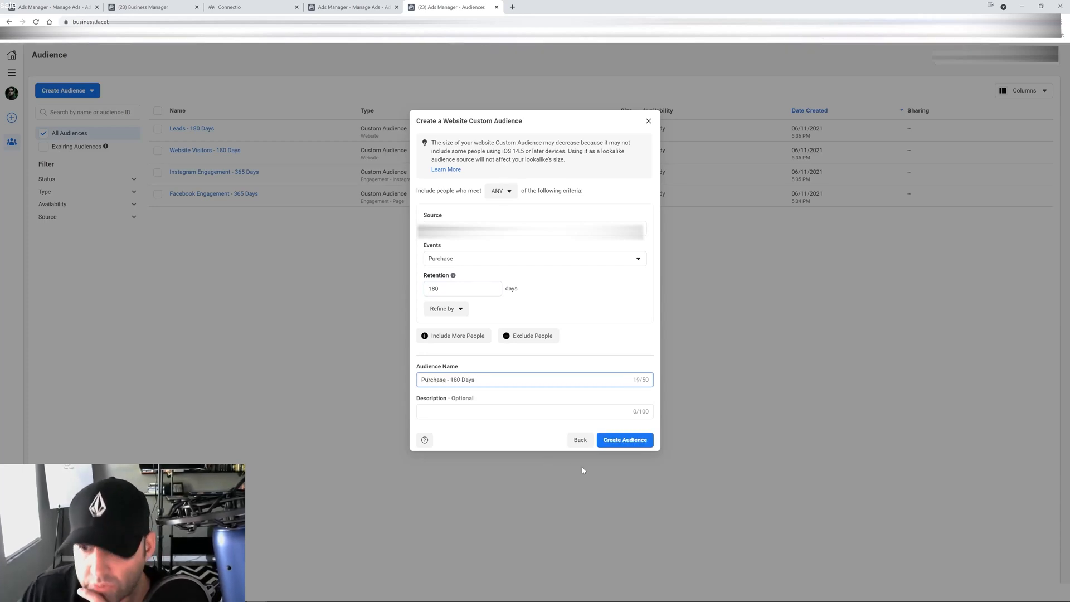
left_click(625, 440)
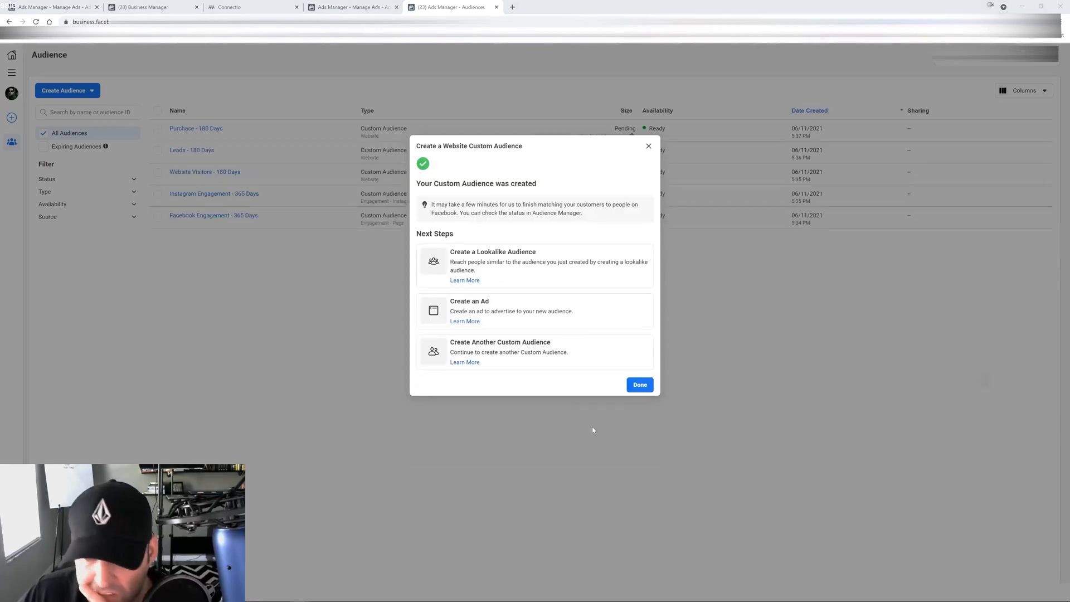
left_click(640, 384)
Step: Return to the Engagement Stack ad set and exclude the Leads - 180 Days audience from its targeting
left_click(368, 8)
scroll(861, 407, "down", 3)
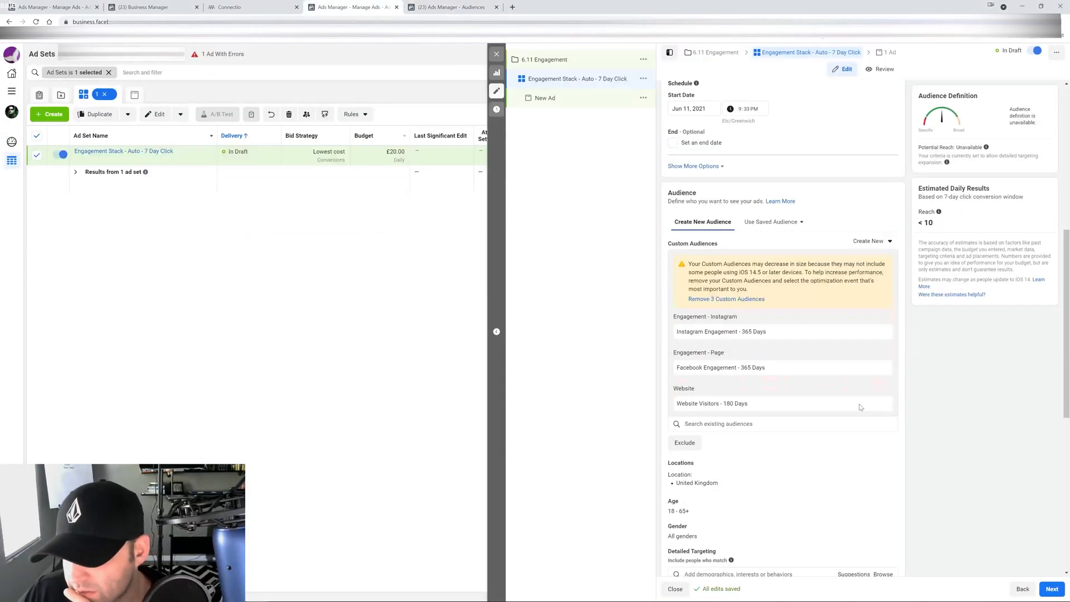
left_click(686, 443)
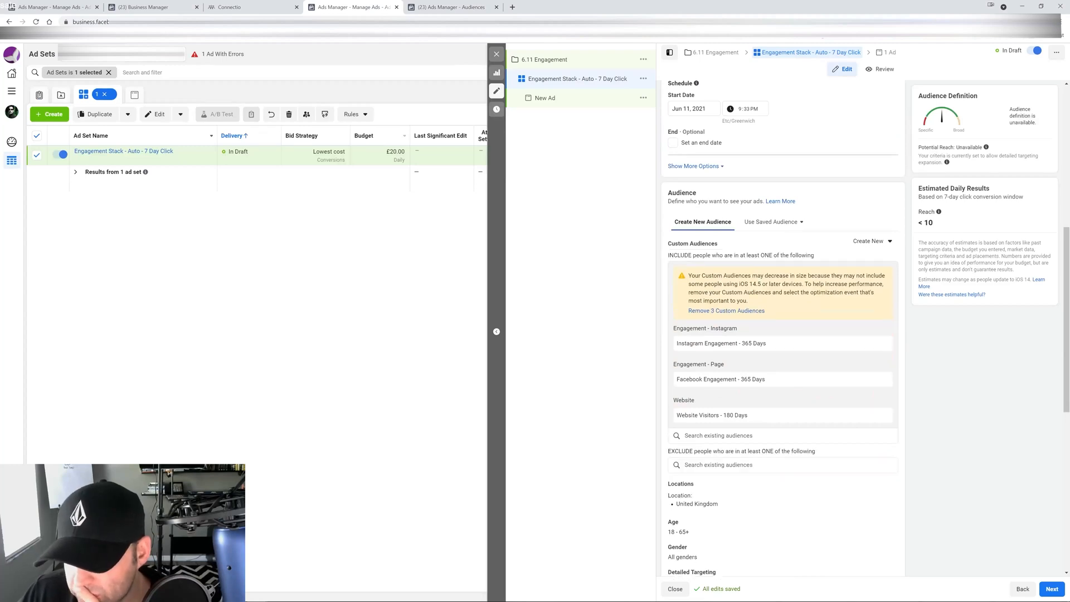
type("leads")
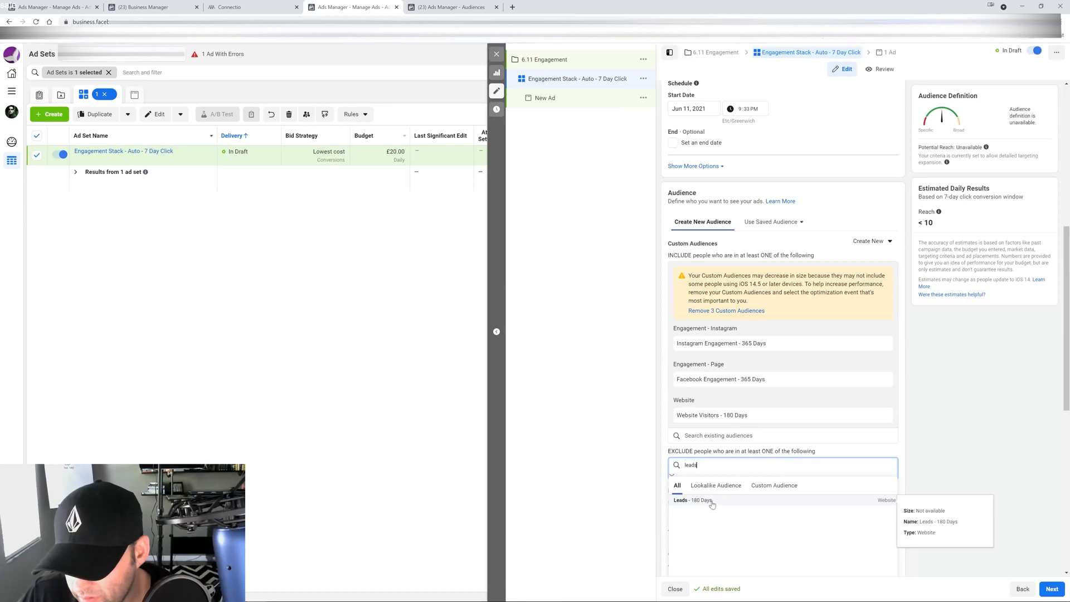
left_click(694, 501)
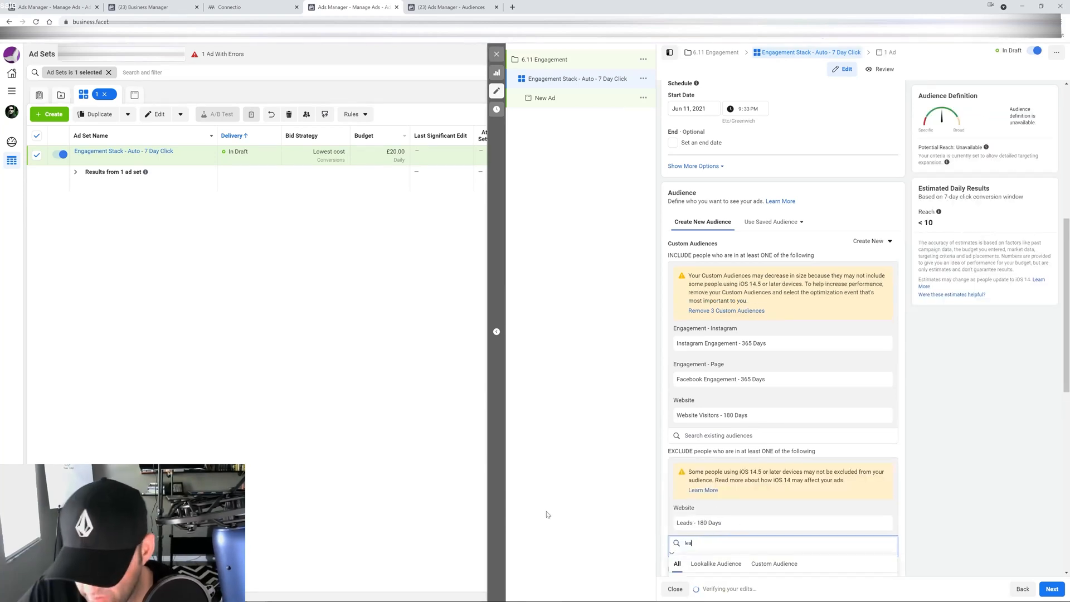
Step: Exclude the Purchase - 180 Days audience from the ad set as well
key("BackSpace")
key("BackSpace")
key("BackSpace")
key("BackSpace")
key("BackSpace")
type("purchase")
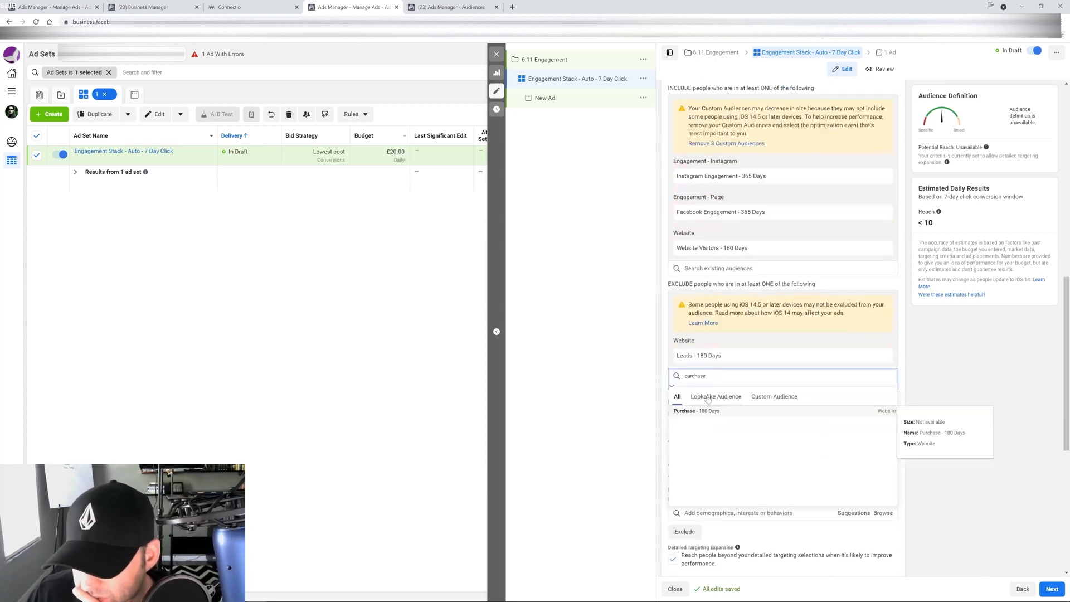
left_click(706, 412)
left_click(983, 351)
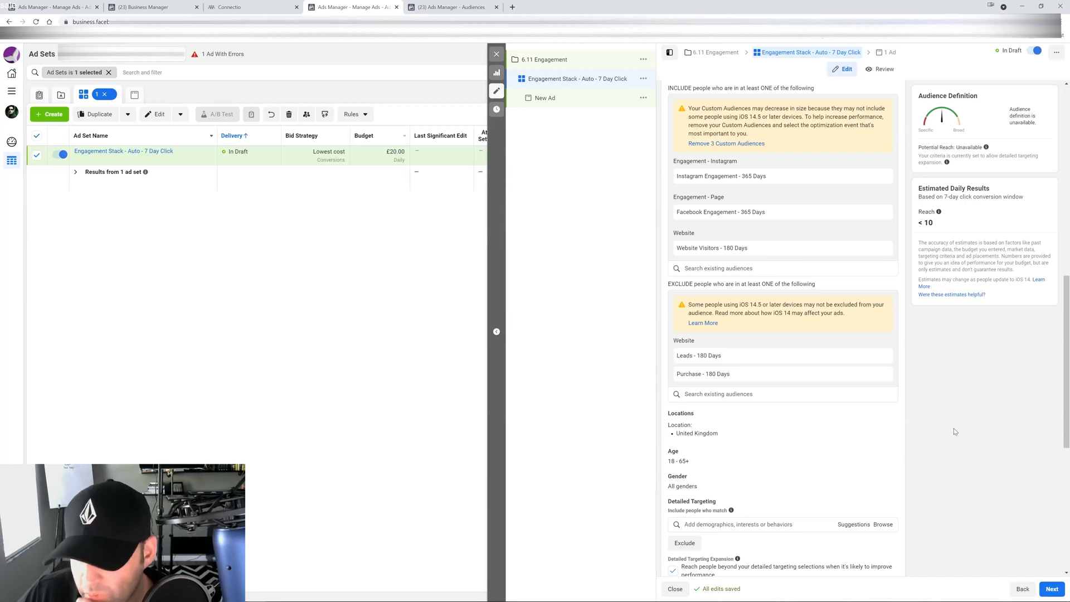
Step: Turn off detailed targeting expansion and add "- EO" to the end of the ad set's name
scroll(954, 431, "down", 5)
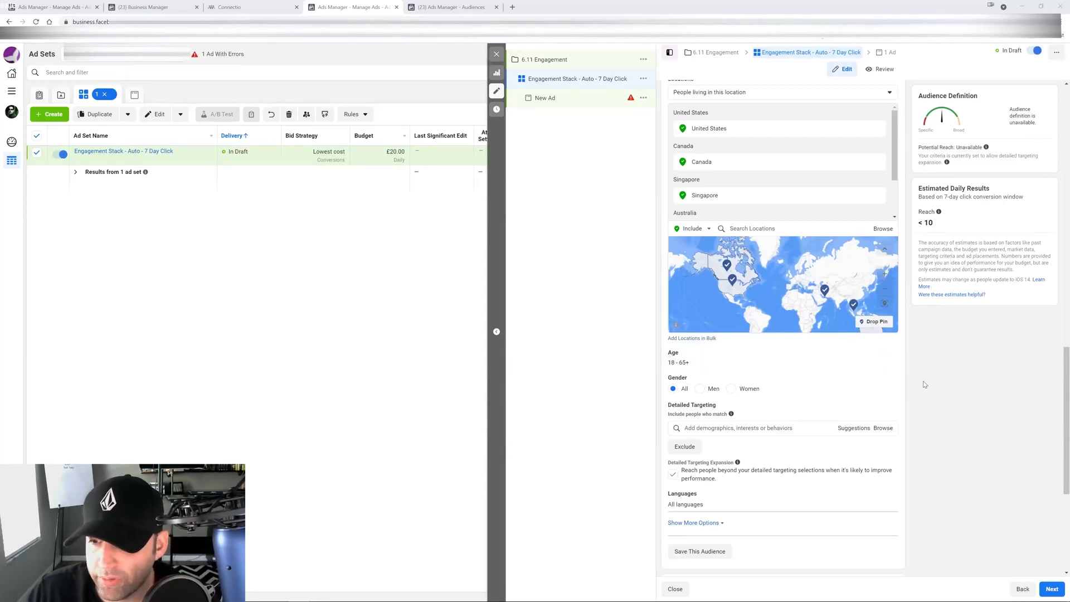
scroll(925, 385, "down", 1)
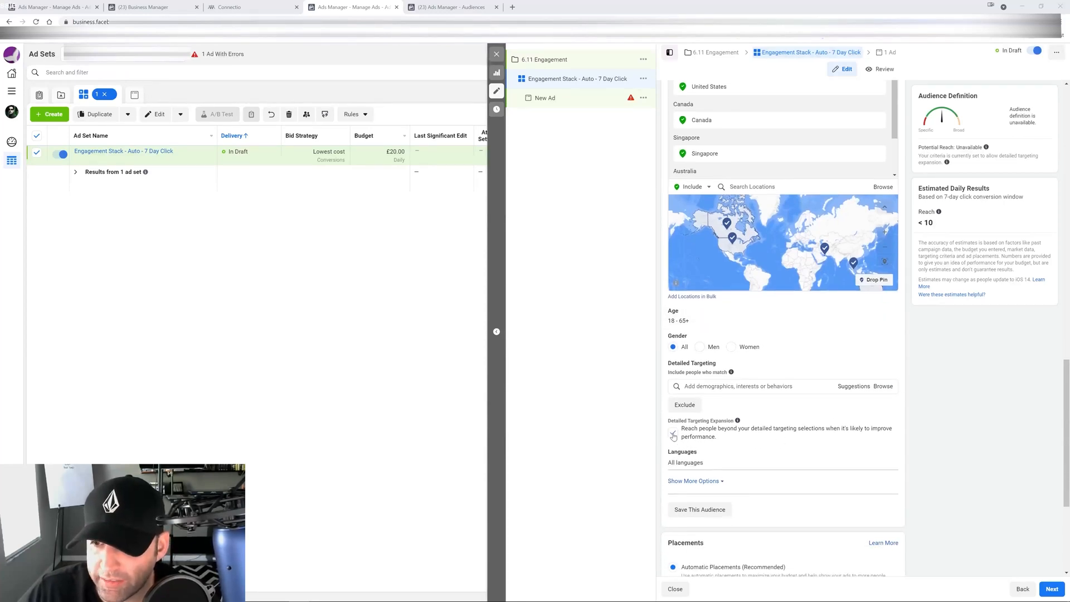
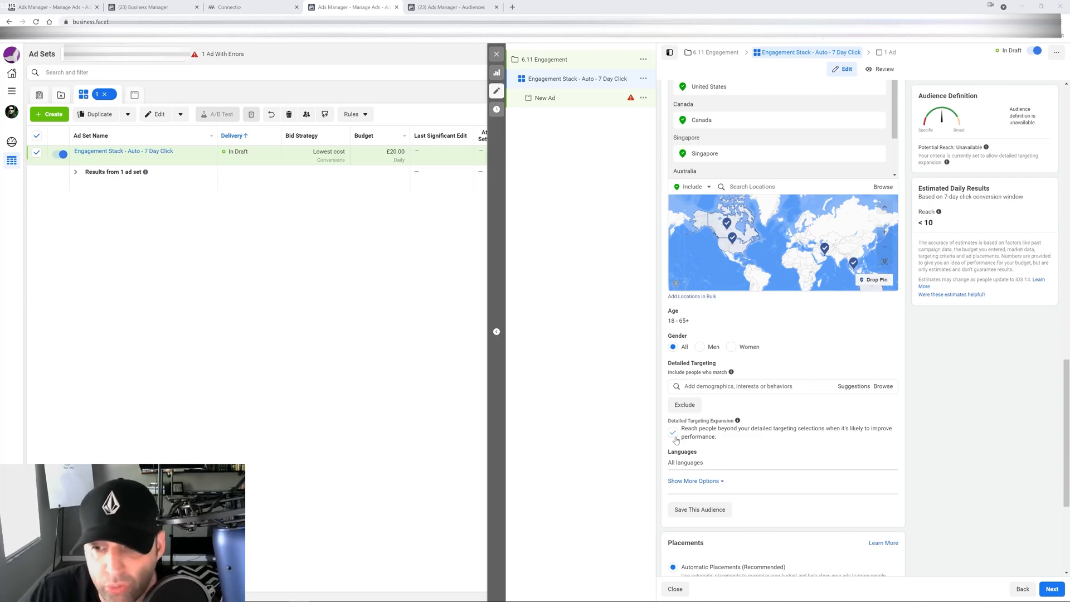
scroll(793, 390, "up", 15)
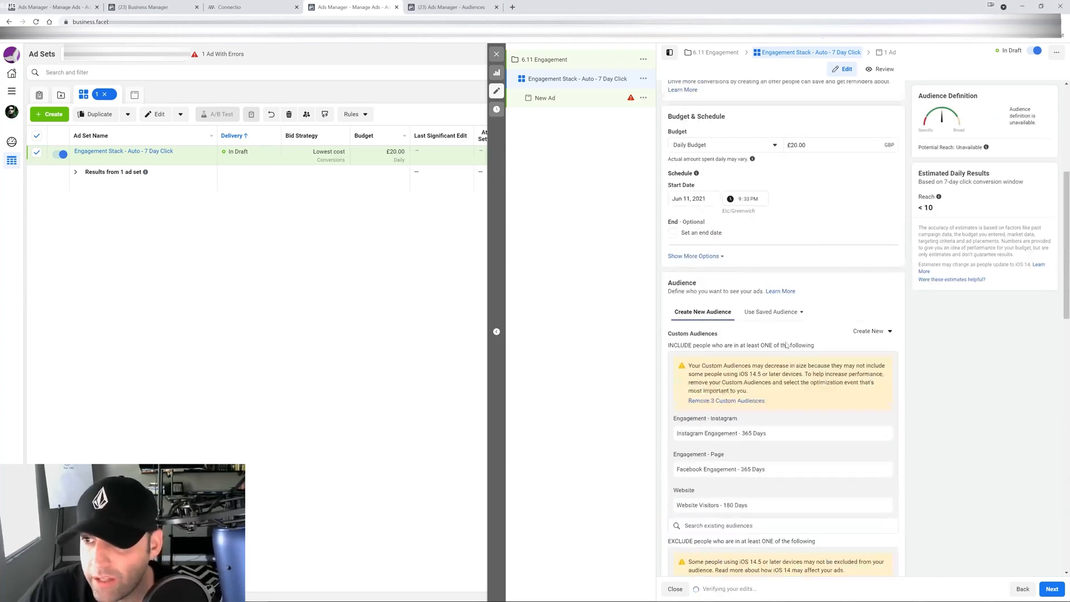
left_click(783, 117)
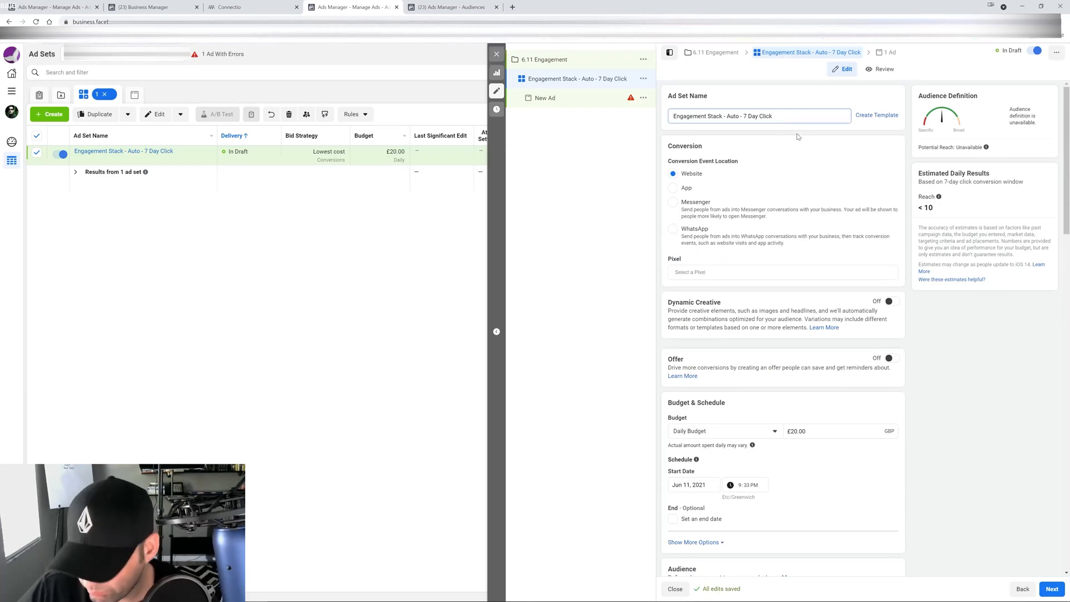
type("- EO")
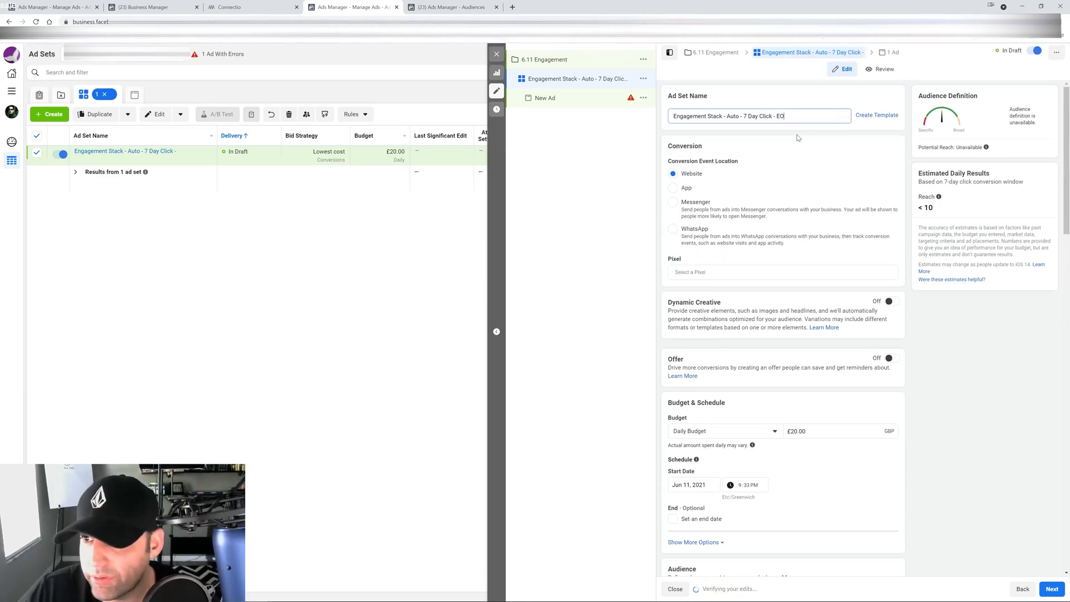
left_click_drag(951, 295, 947, 298)
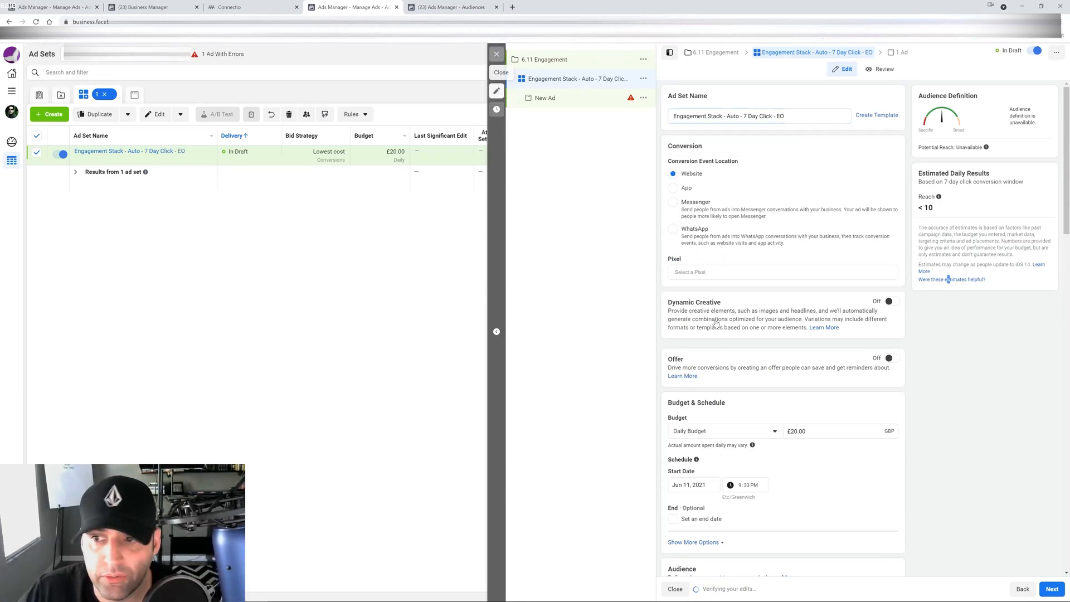
Step: Check the attribution setting among the ad set's additional optimization and delivery options, and close the editor
scroll(716, 324, "down", 15)
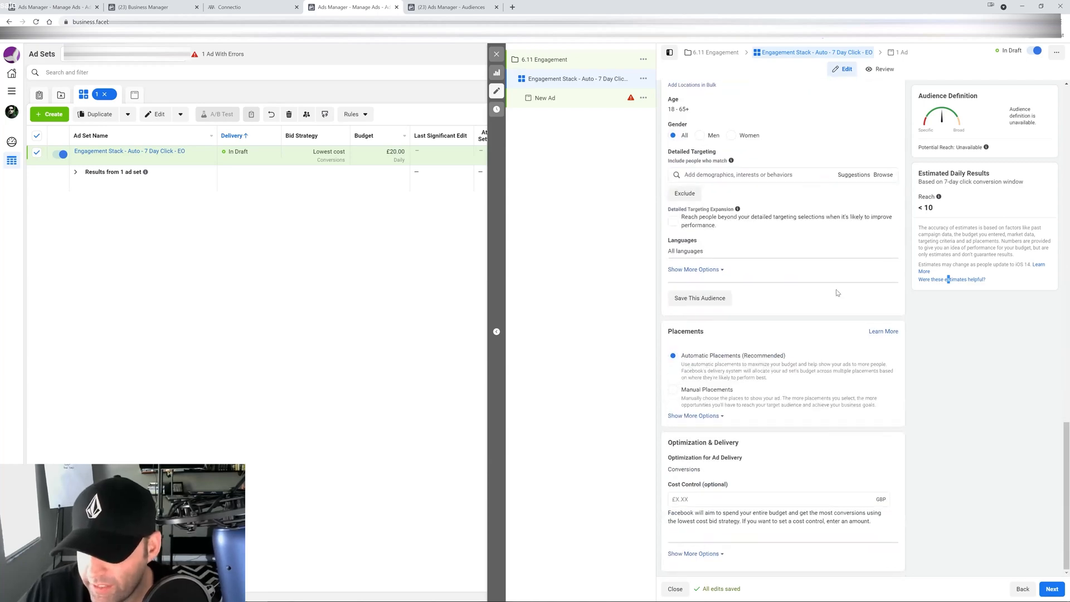
left_click(694, 554)
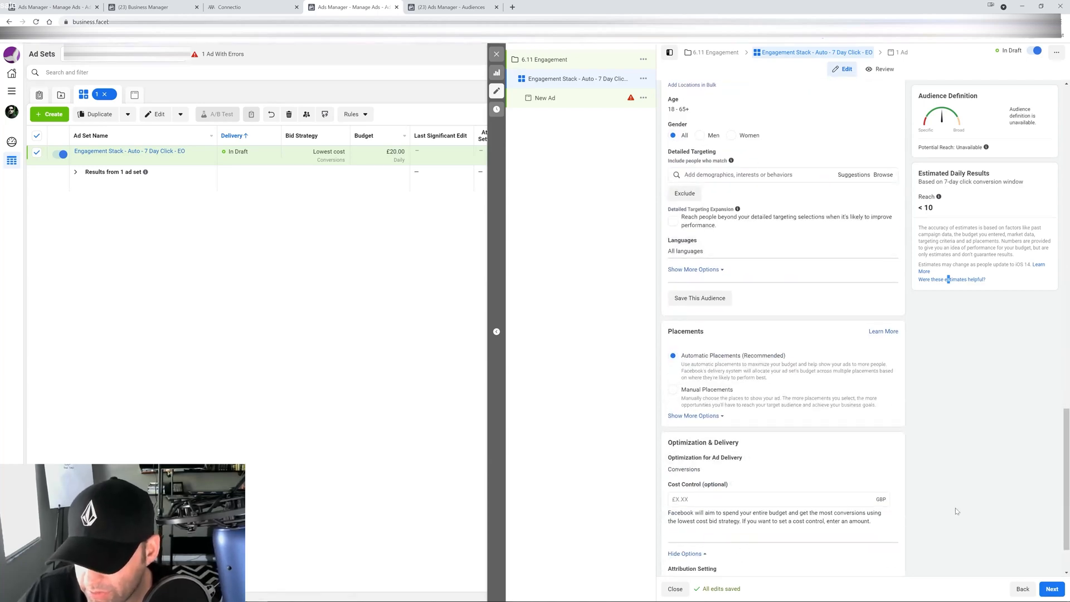
scroll(970, 485, "down", 1)
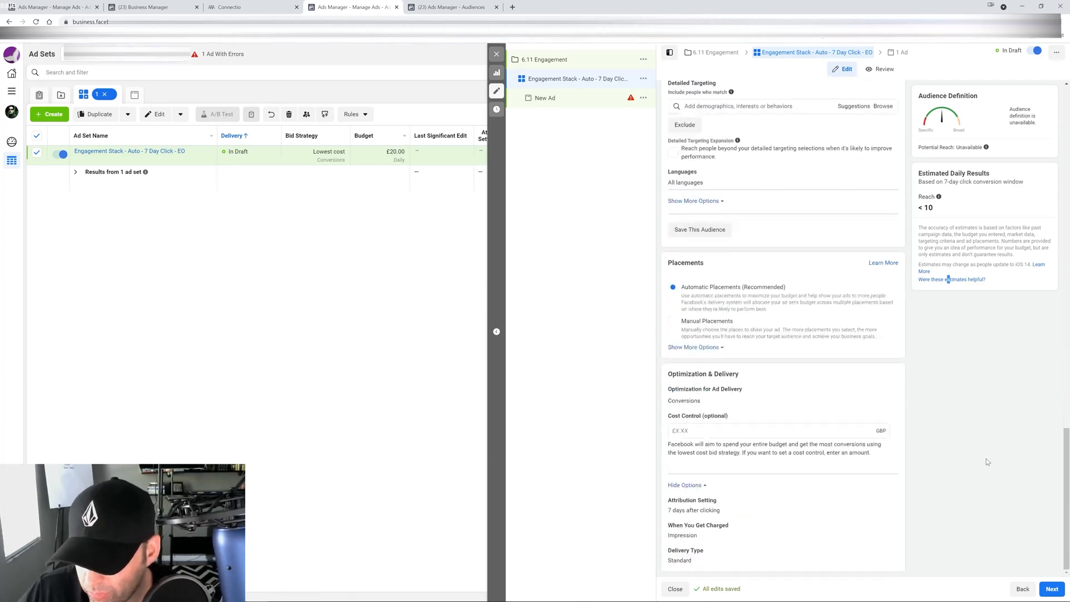
left_click(497, 54)
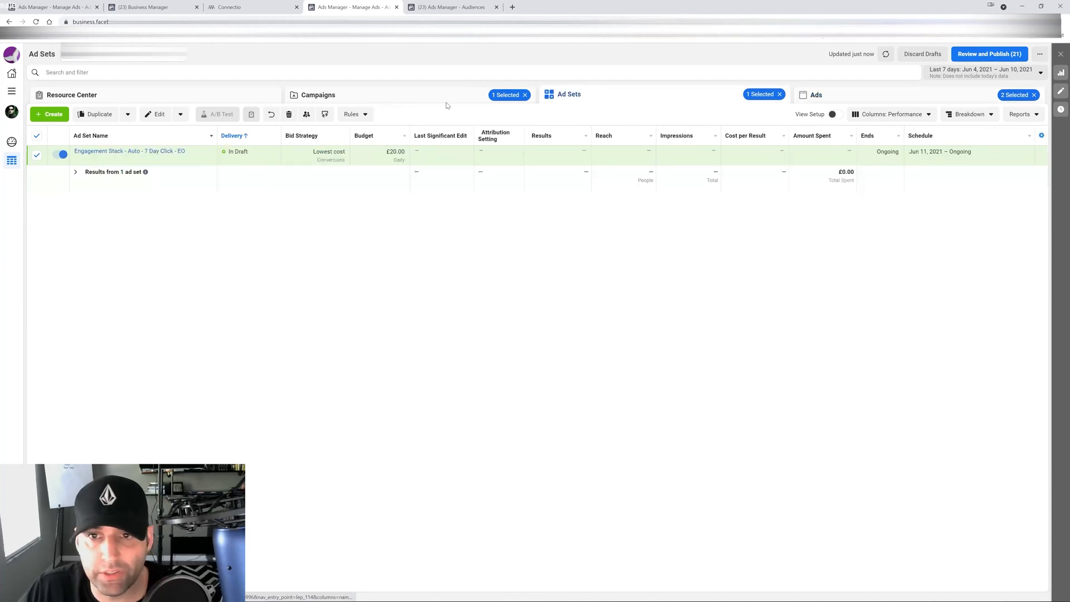
Step: Return to the campaign list, deselect the 6.11 Engagement campaign and start a new campaign with the Conversions objective
left_click(423, 102)
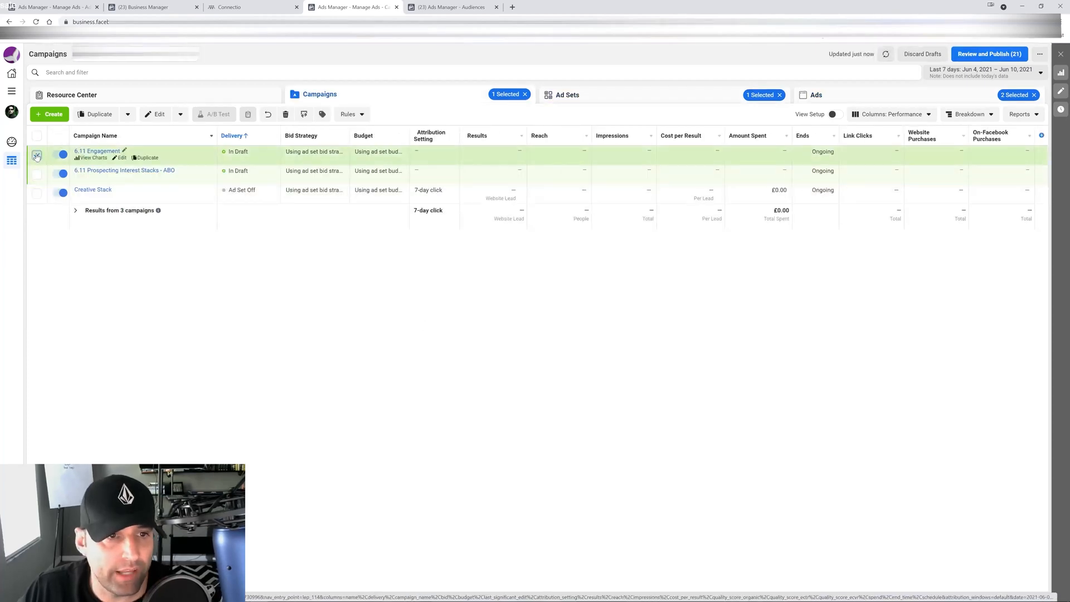
left_click(37, 155)
left_click(50, 114)
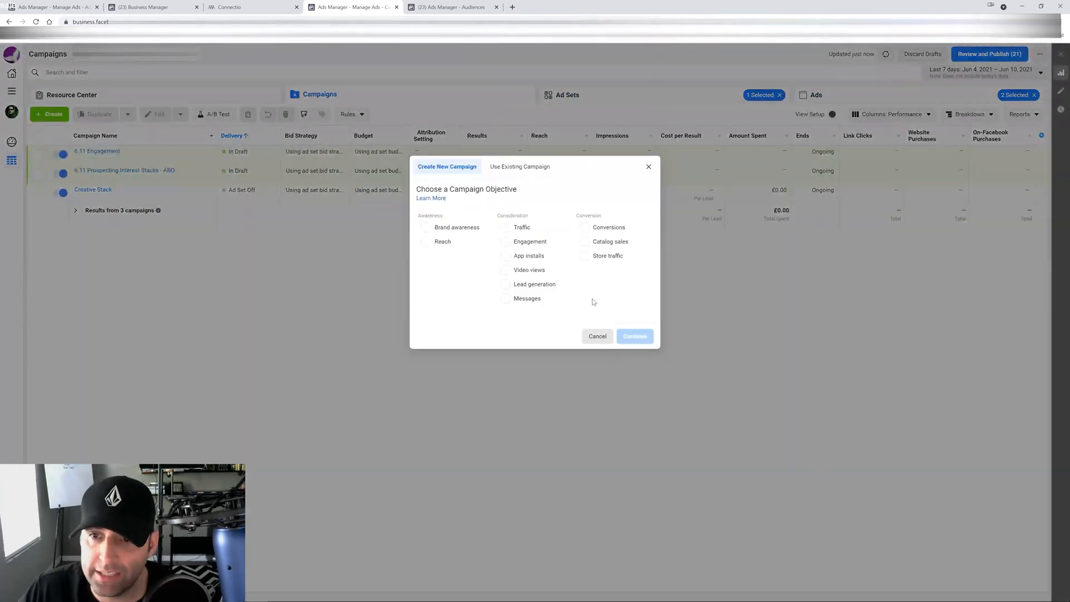
left_click(639, 226)
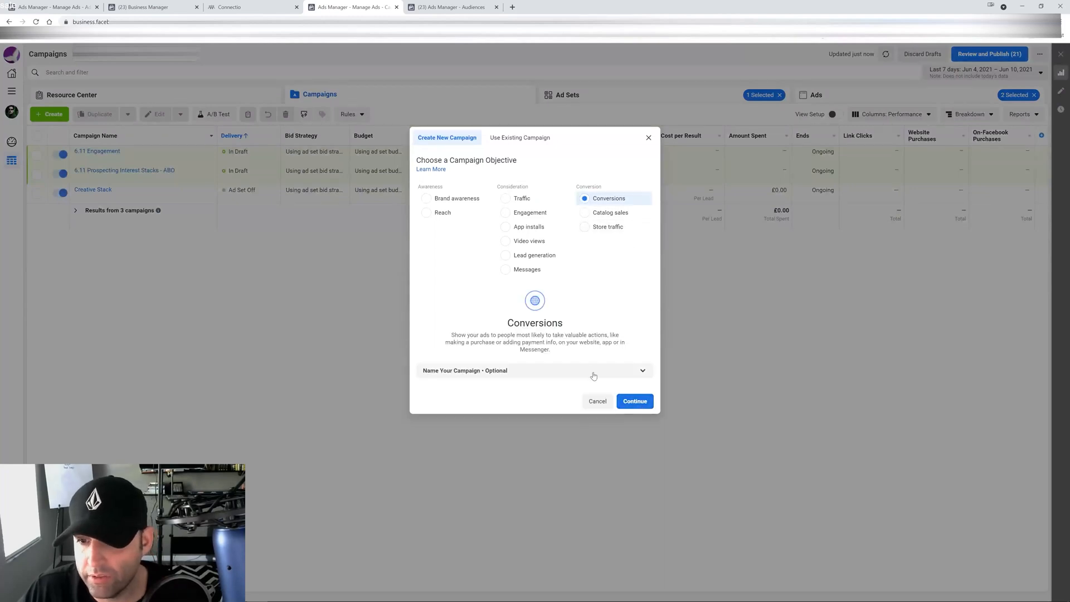
Step: Name the new conversions campaign 6.11 Ratergeting and create its draft
left_click(594, 376)
left_click(571, 407)
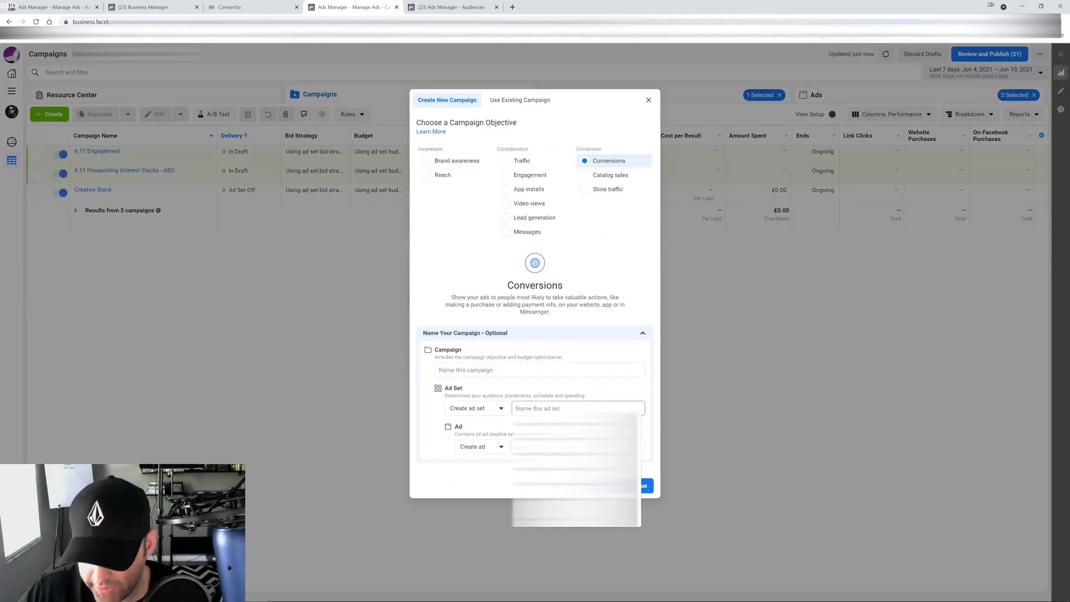
left_click(446, 370)
type("6.11")
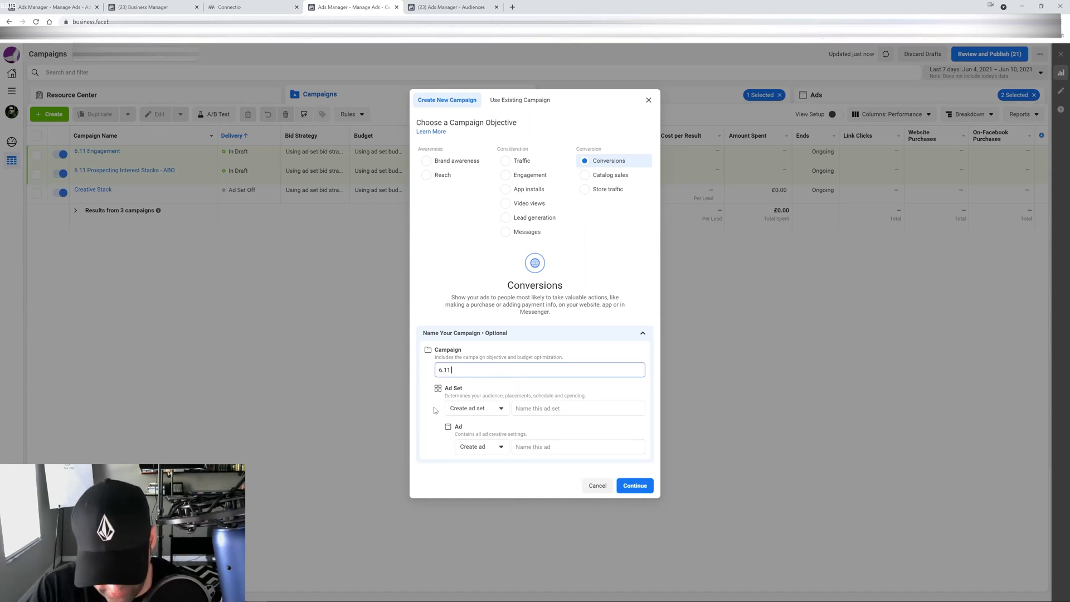
type(" Ratergeting")
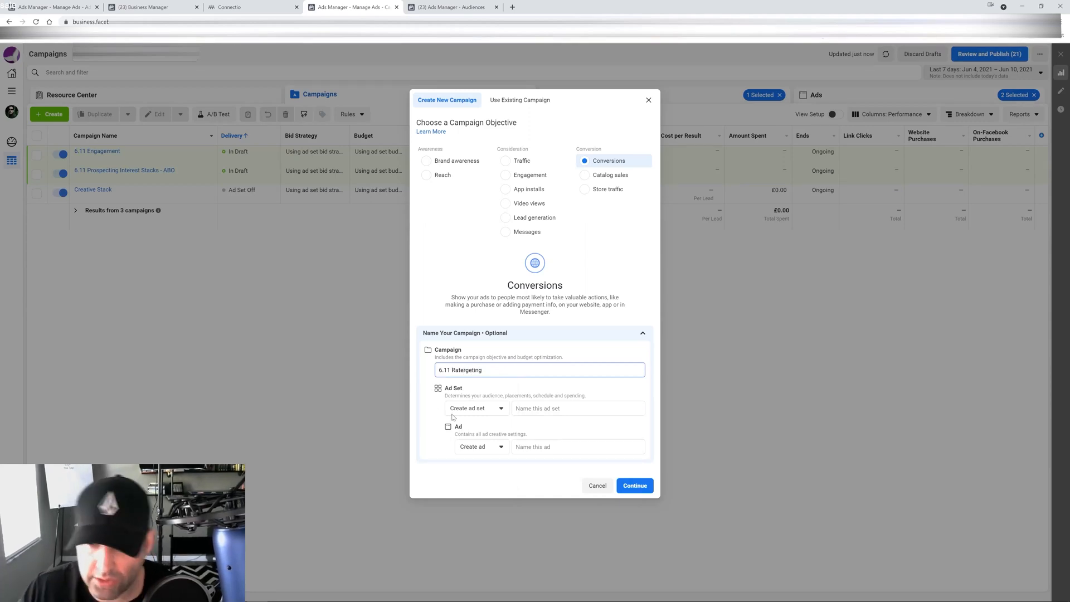
left_click(635, 486)
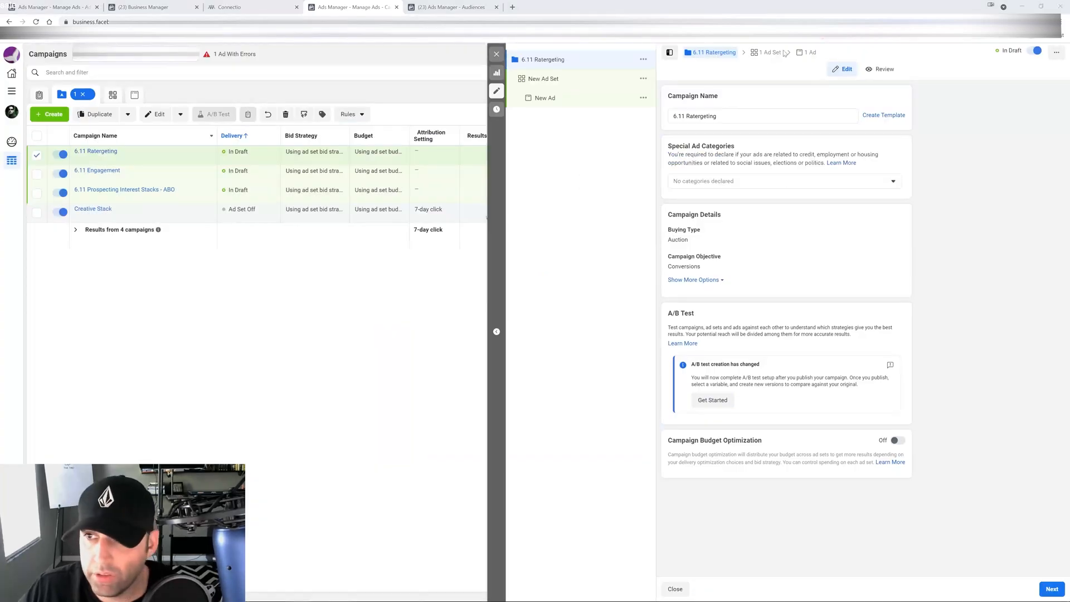
Step: Open the new campaign's ad set, then close its editor to show the full ad set list
left_click(784, 51)
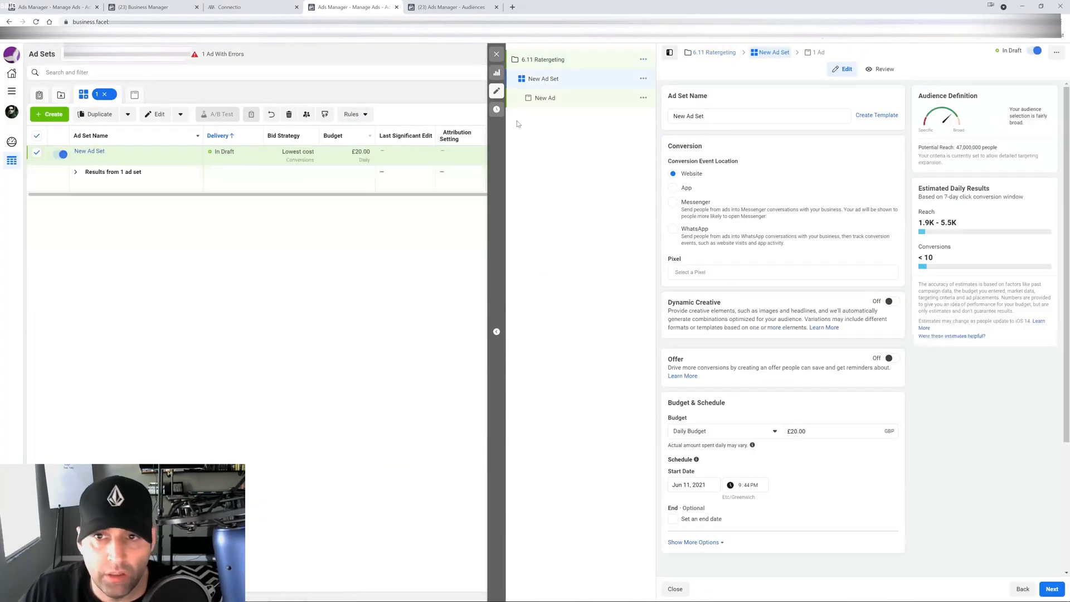
left_click(497, 54)
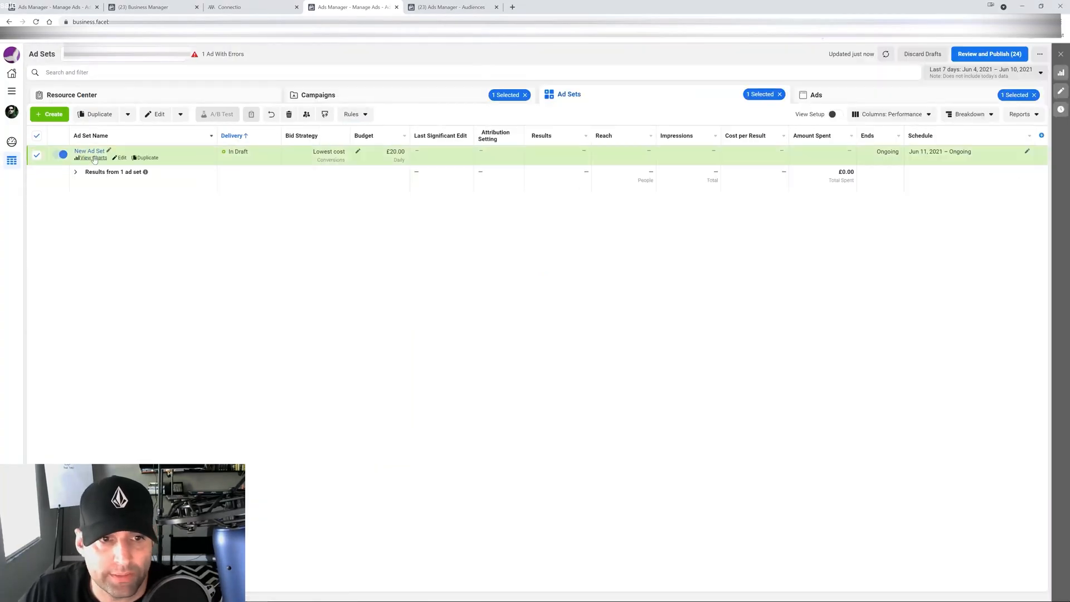
mouse_move(121, 162)
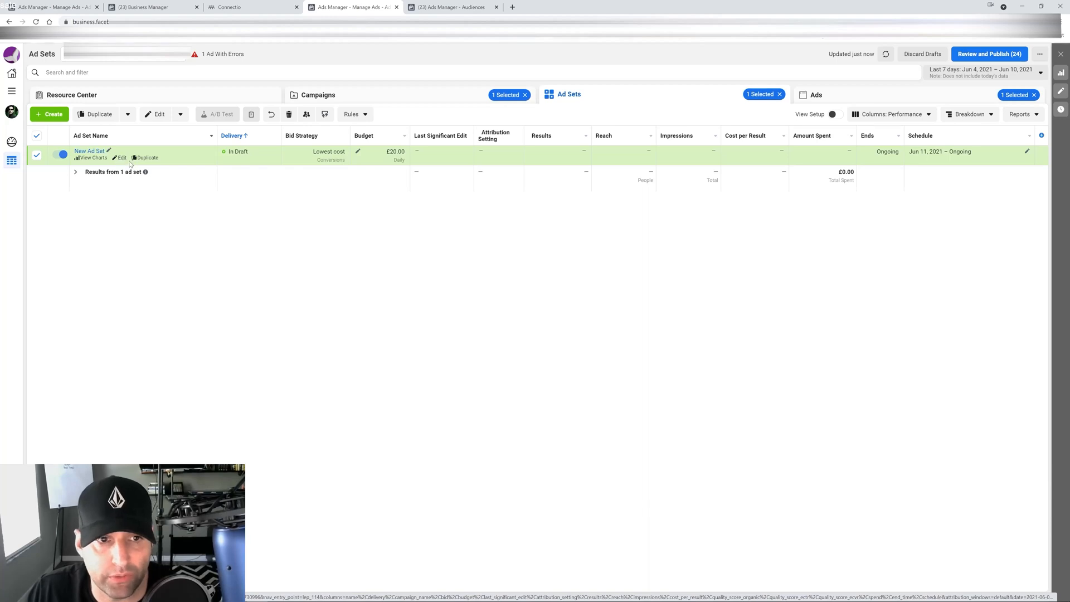
Step: Switch to the Audiences page and start a new custom audience with the website as its source
left_click(434, 6)
left_click(64, 90)
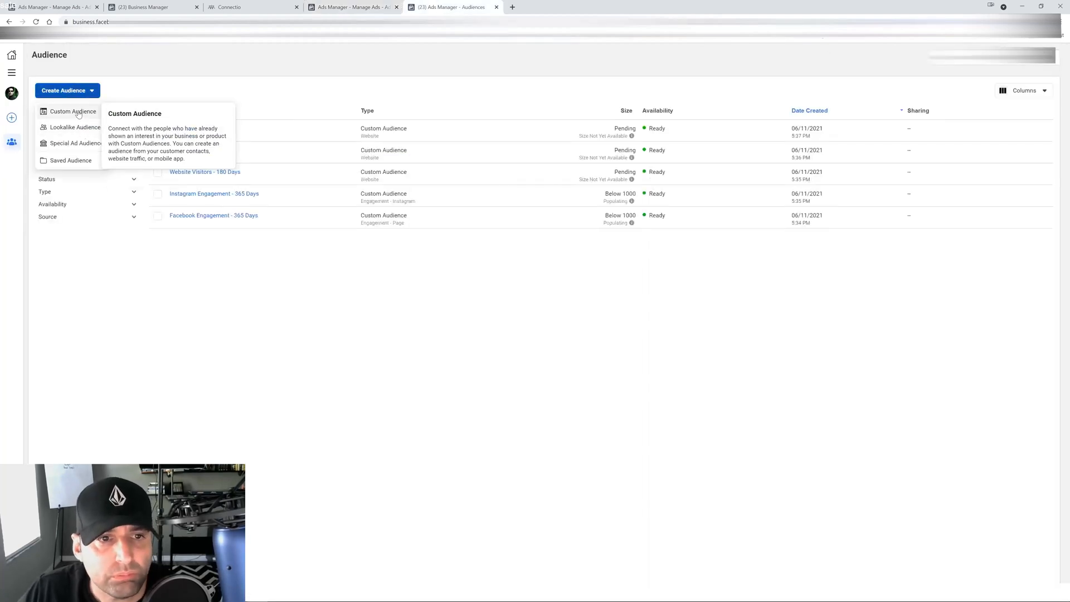
left_click(77, 113)
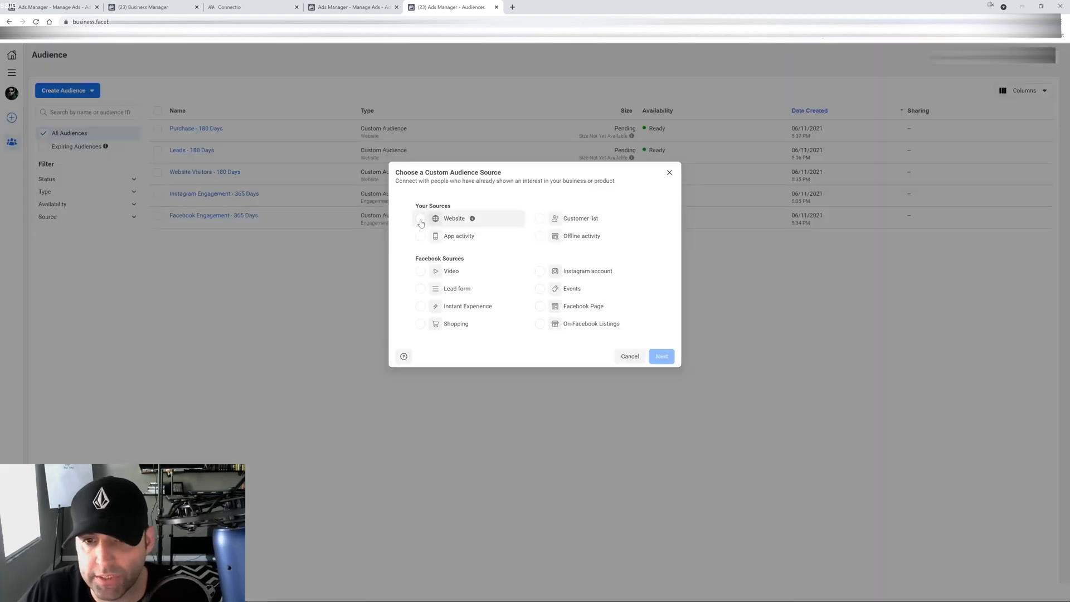
left_click(420, 223)
left_click(661, 350)
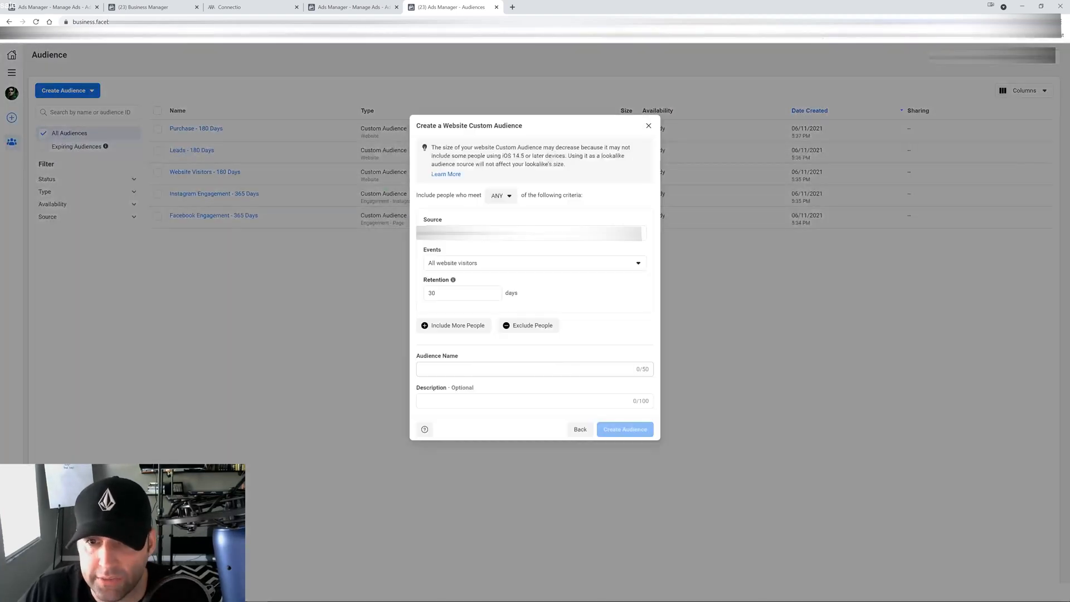
Step: Base the website custom audience on the CompleteRegistration event with a retention of 30 days
left_click(495, 263)
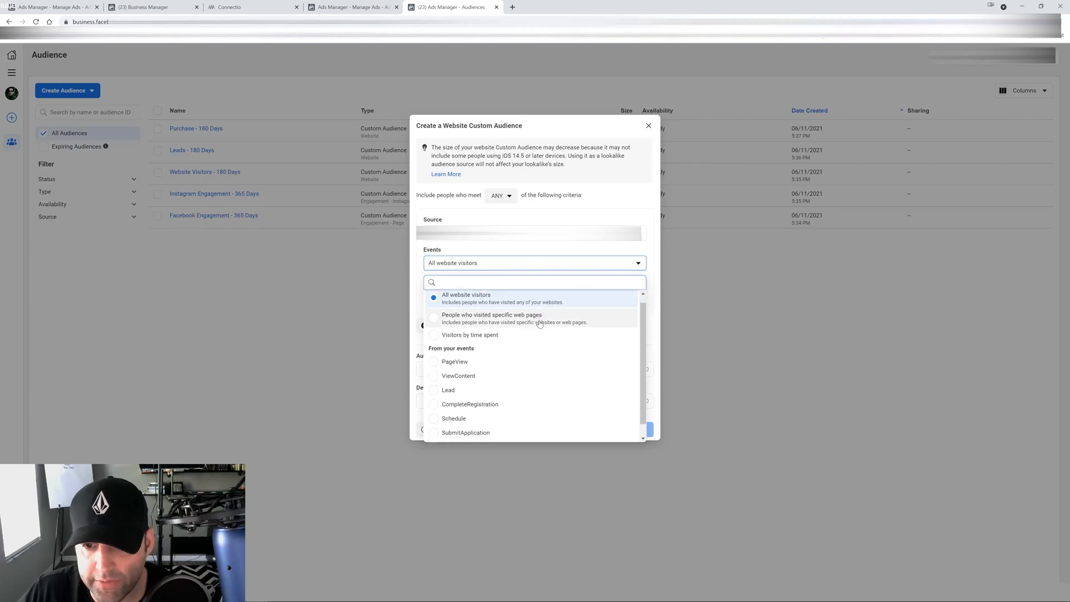
scroll(540, 322, "down", 1)
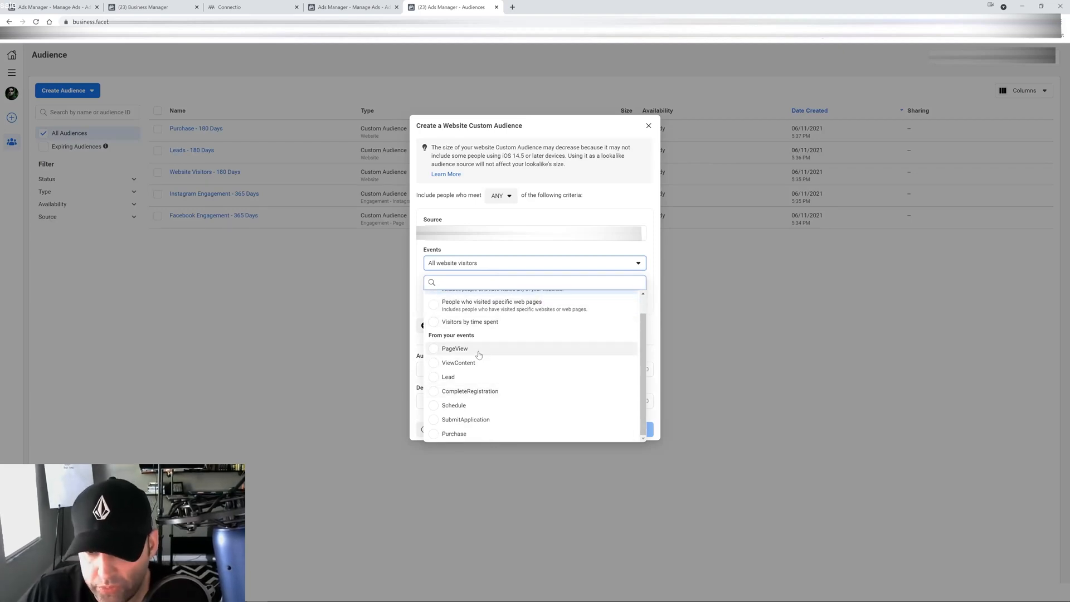
left_click(488, 391)
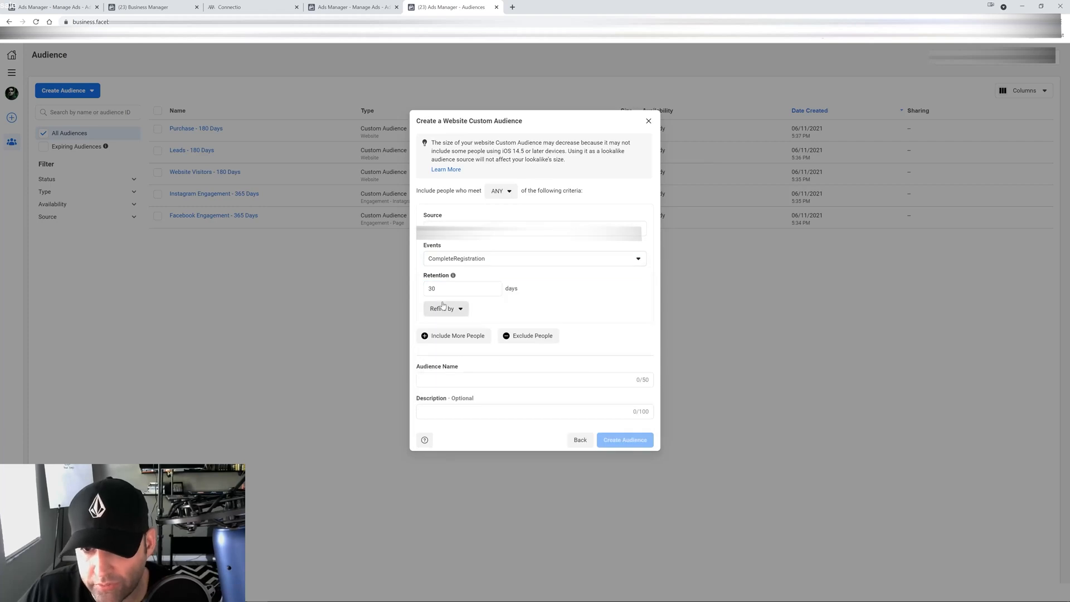
left_click_drag(444, 291, 418, 297)
left_click(591, 293)
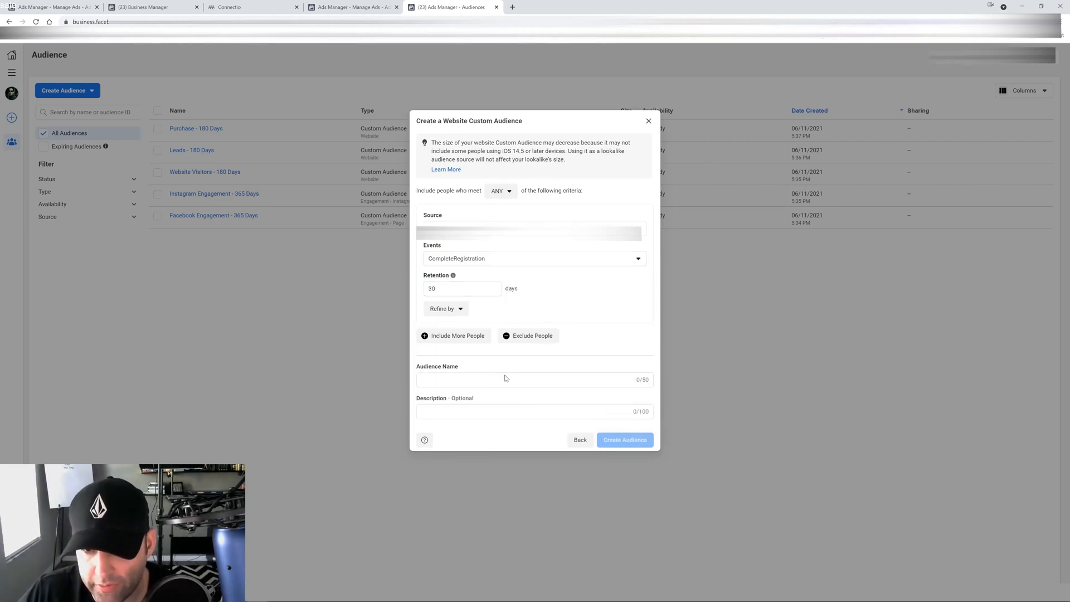
Step: Name the audience Complete Registration - 30 Days, create it and finish the audience dialog
left_click(592, 381)
type("Comp")
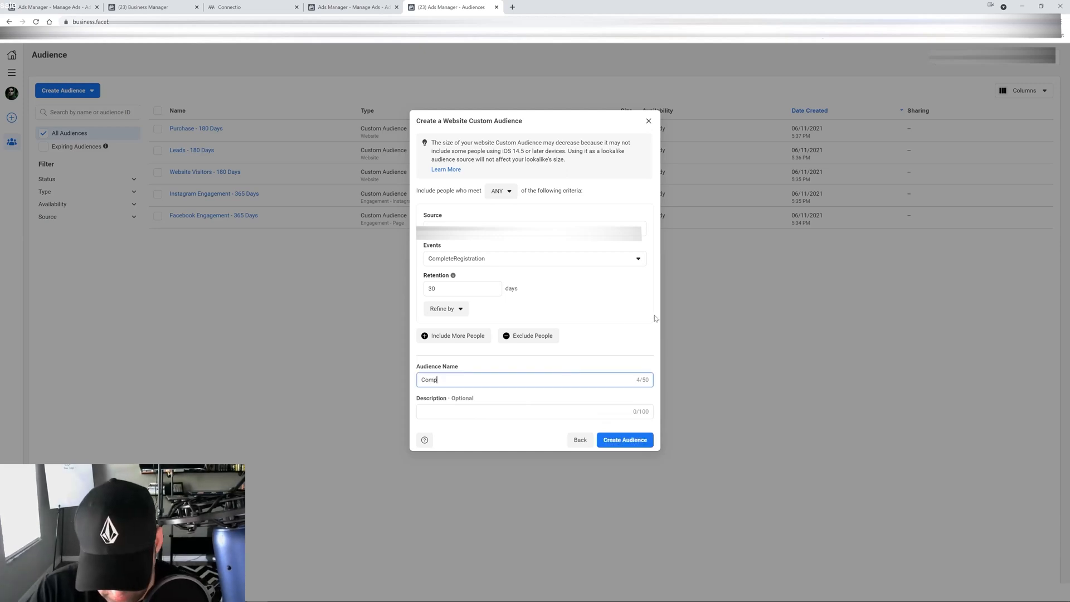
type("lete Registra")
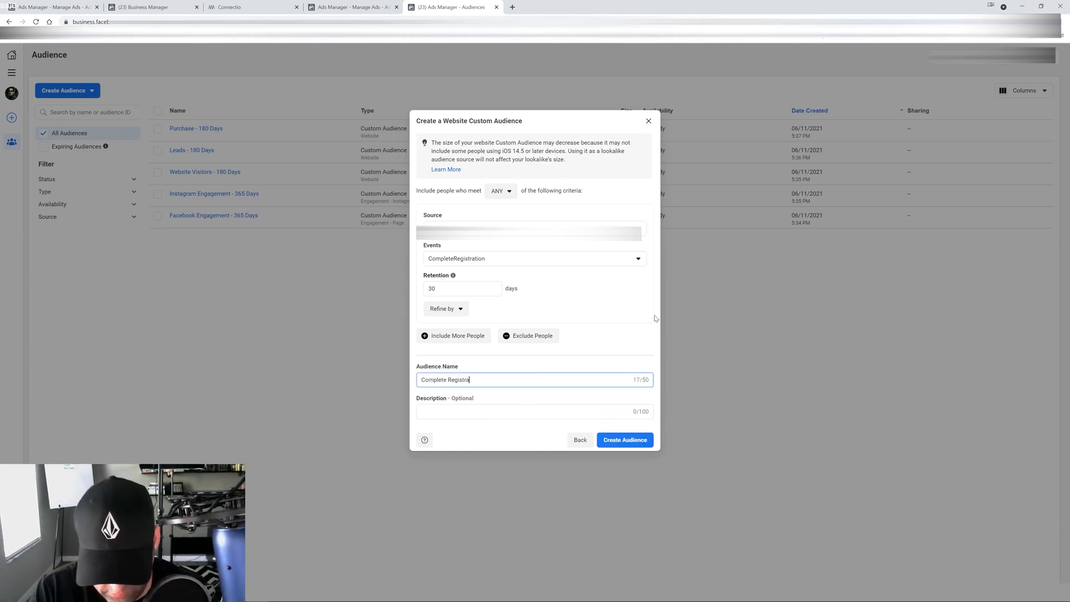
type("tion")
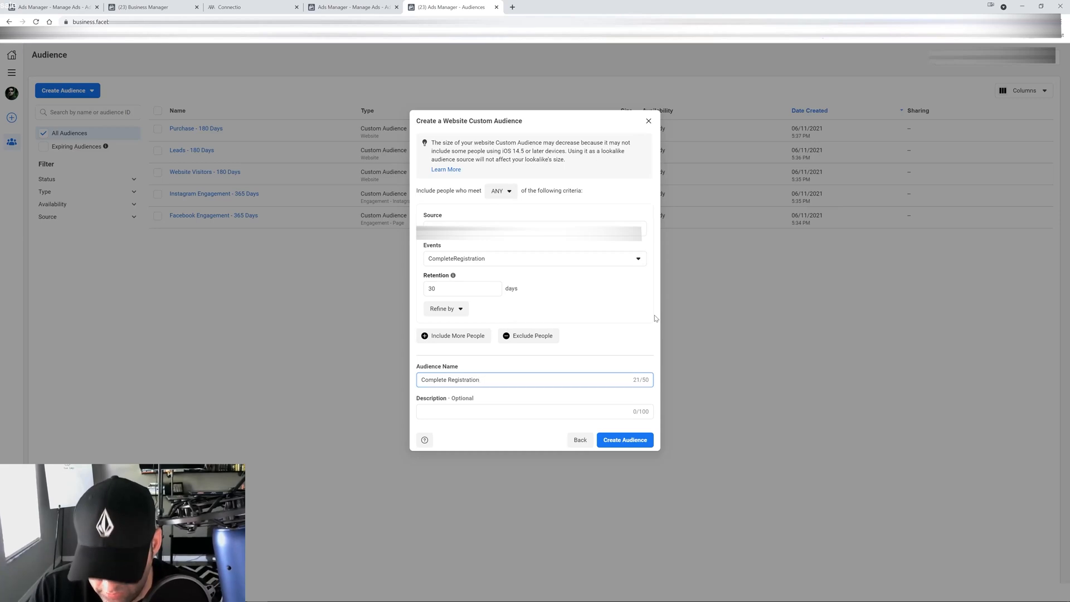
type(" - 30 Days")
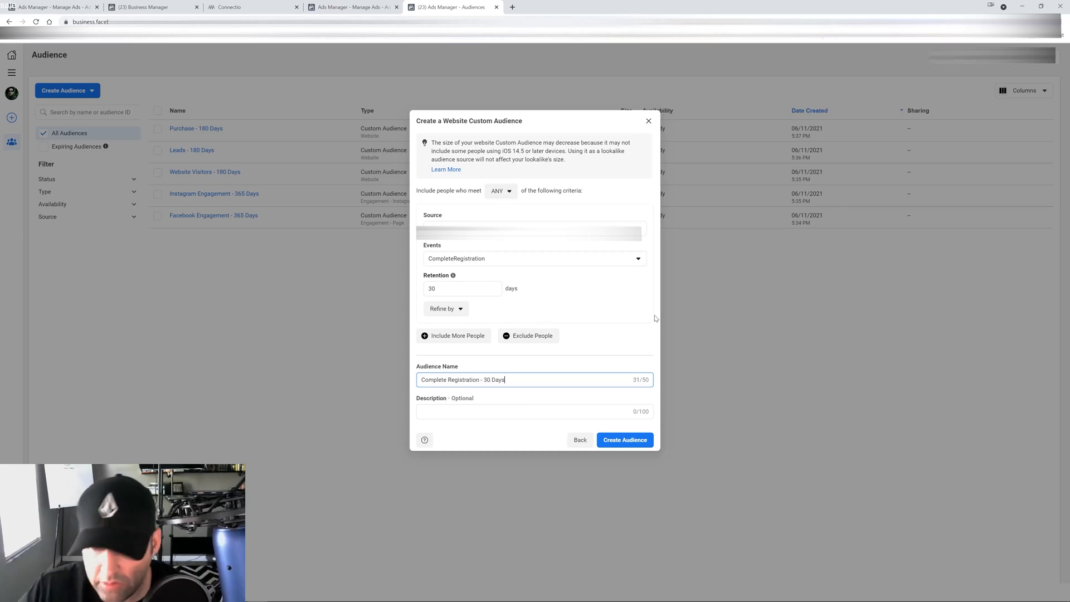
left_click(640, 441)
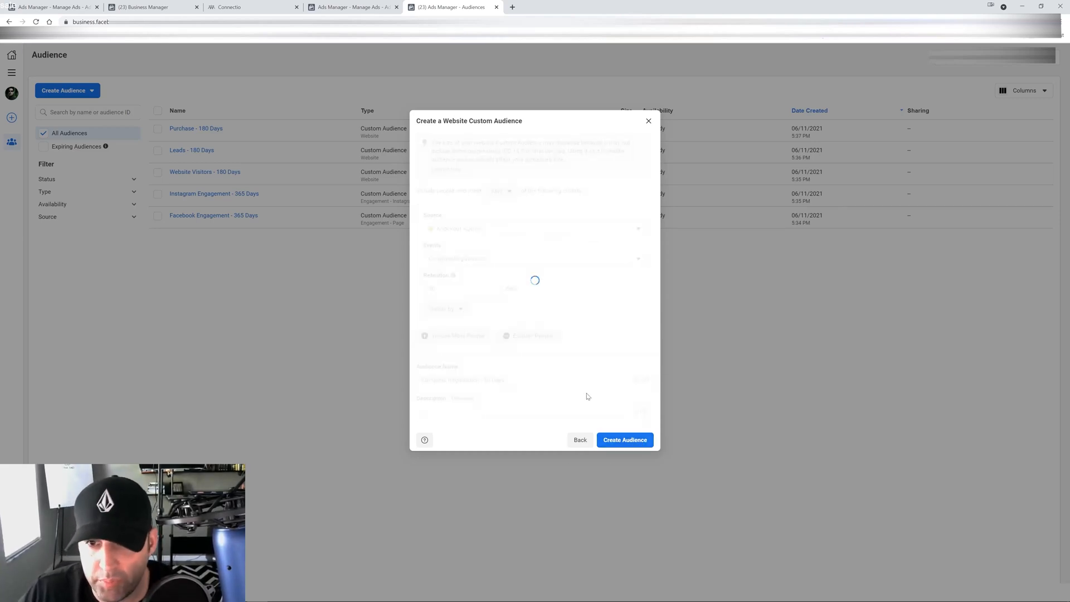
left_click(640, 385)
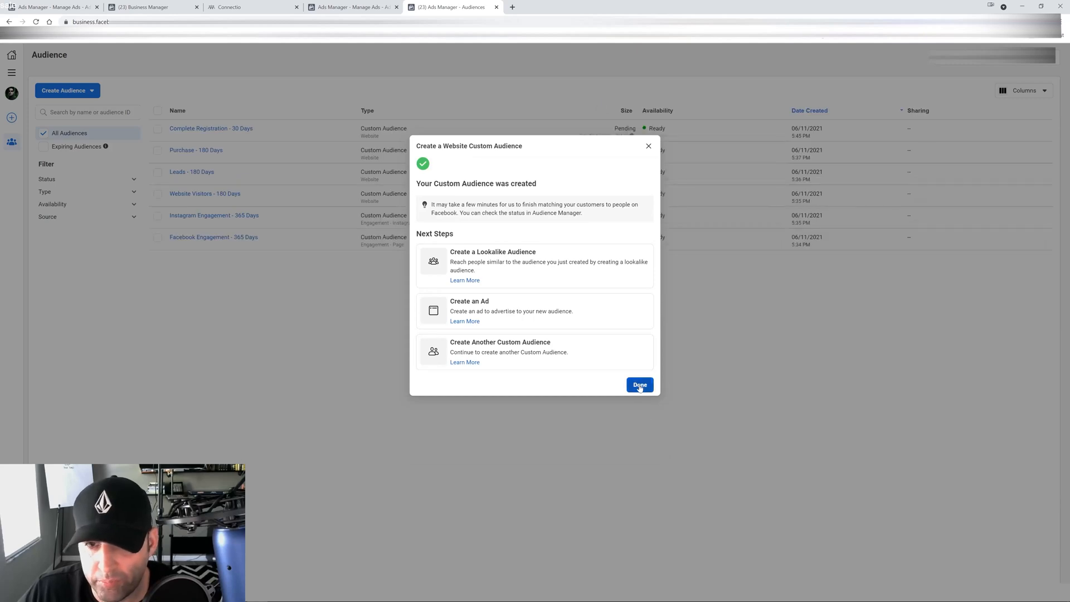
Step: Return to the 6.11 Ratergeting campaign's ad set, open it for editing and select its pixel
left_click(372, 6)
left_click(118, 163)
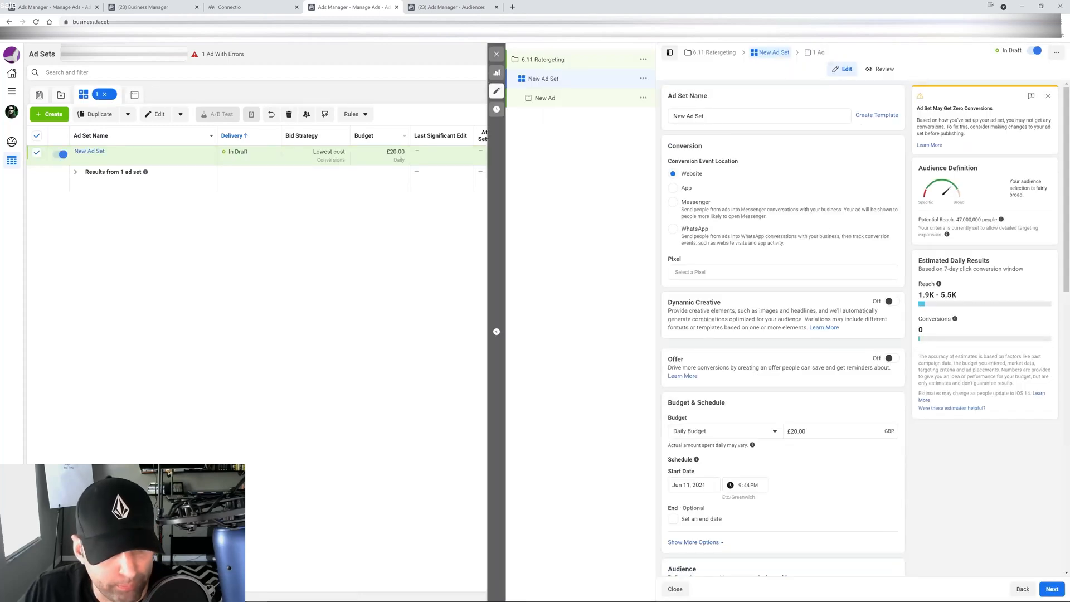
left_click(716, 278)
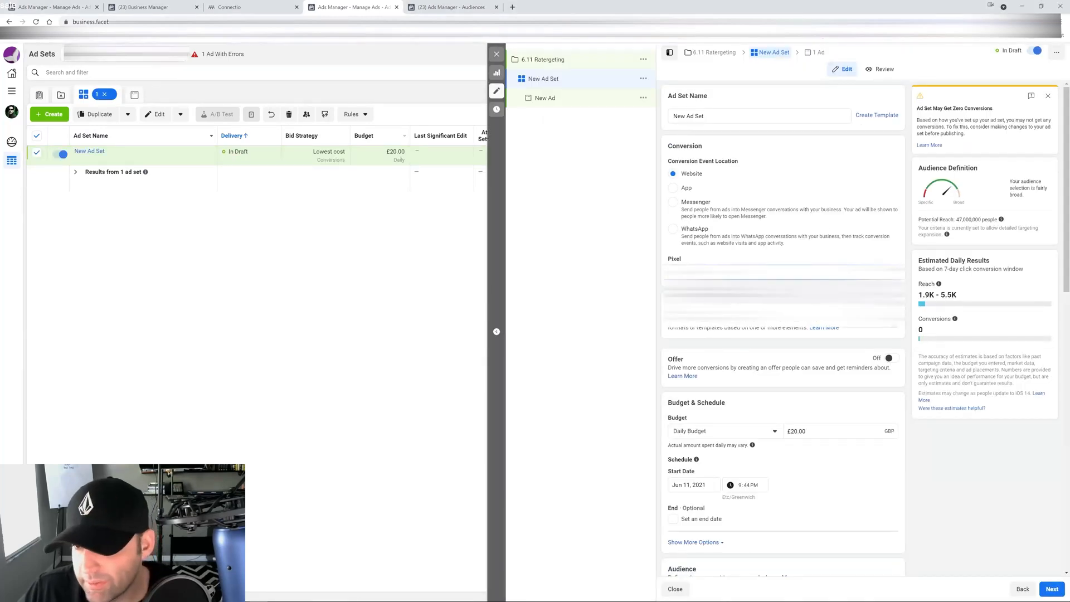
left_click(724, 301)
Step: Review the available conversion events and set the ad set's conversion event to Complete Registration
left_click(747, 297)
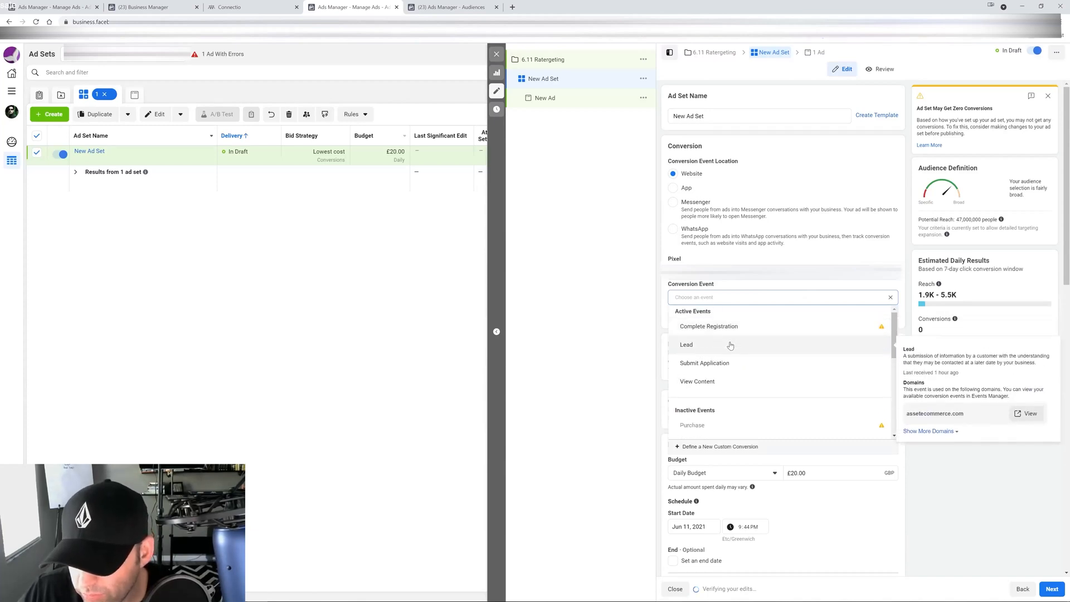
scroll(729, 348, "down", 3)
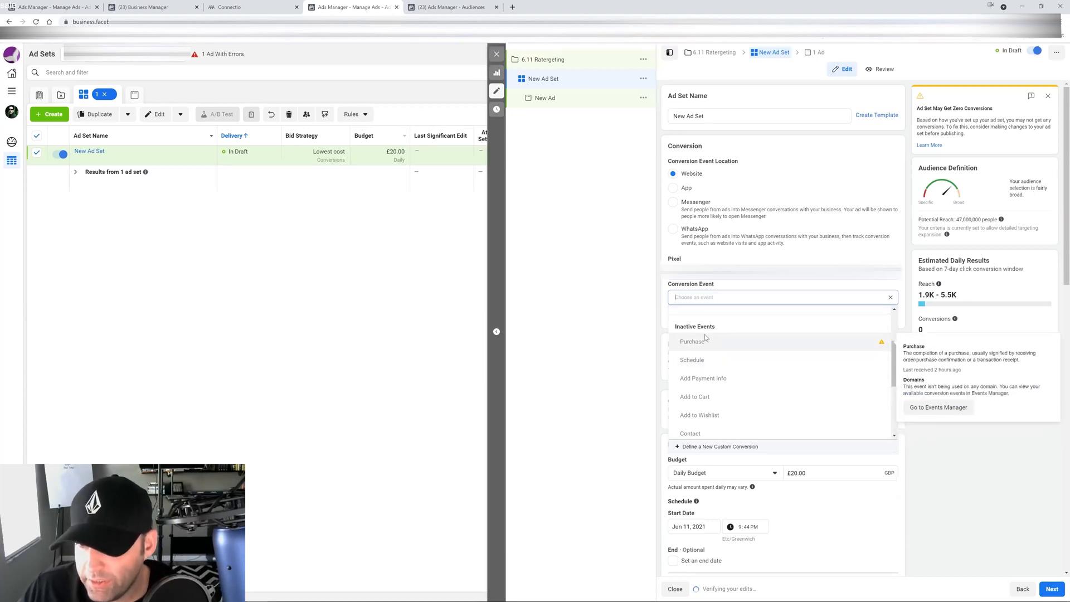
scroll(706, 351, "up", 3)
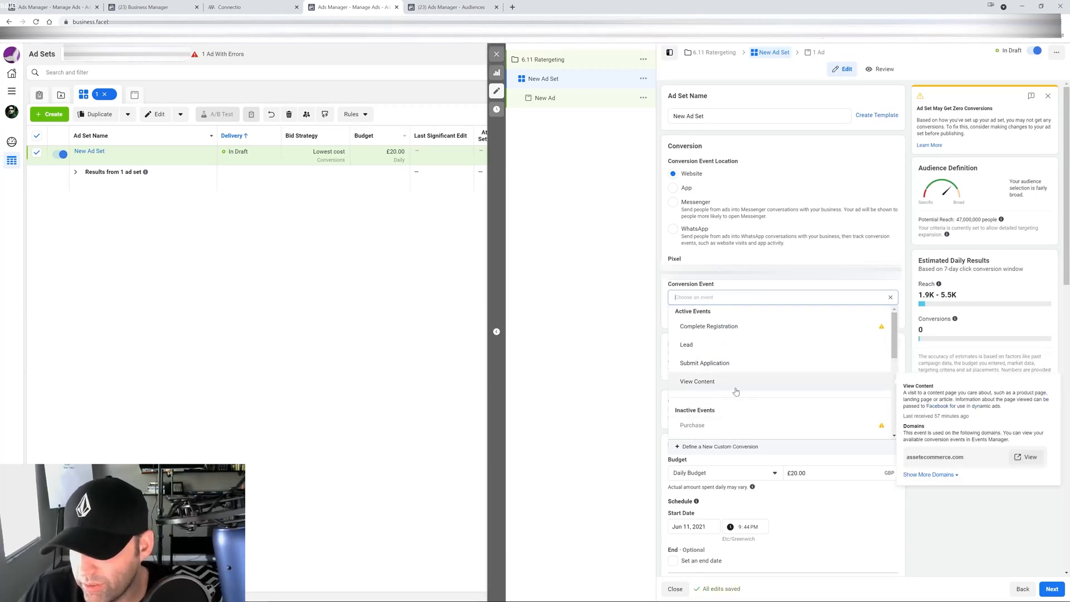
left_click(737, 329)
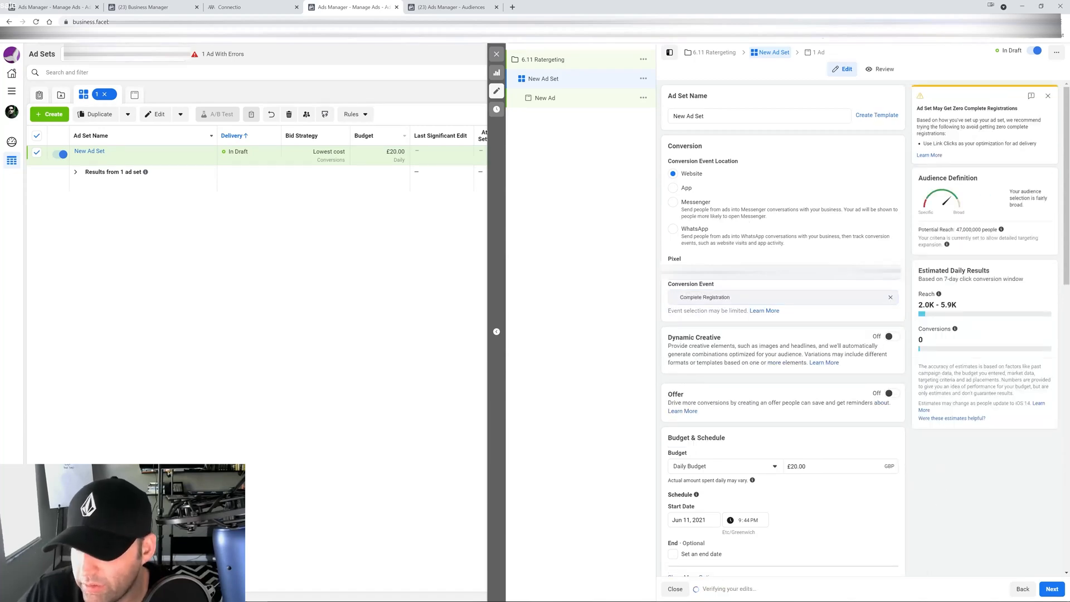
Step: Exclude the Purchase - 180 Days custom audience from the retargeting ad set's audience
scroll(677, 304, "down", 7)
scroll(722, 369, "up", 7)
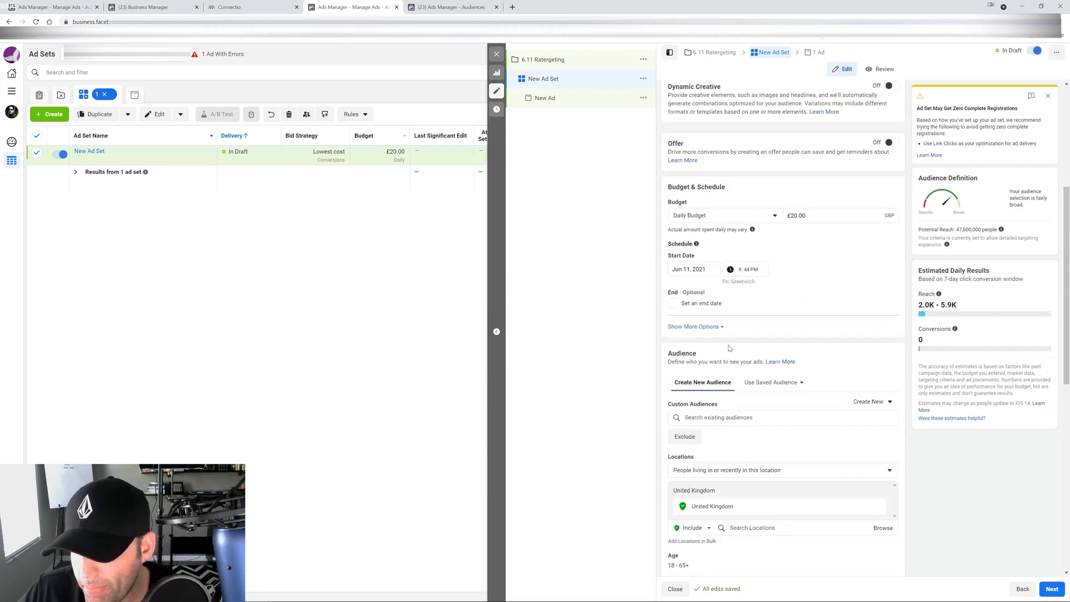
scroll(692, 354, "down", 6)
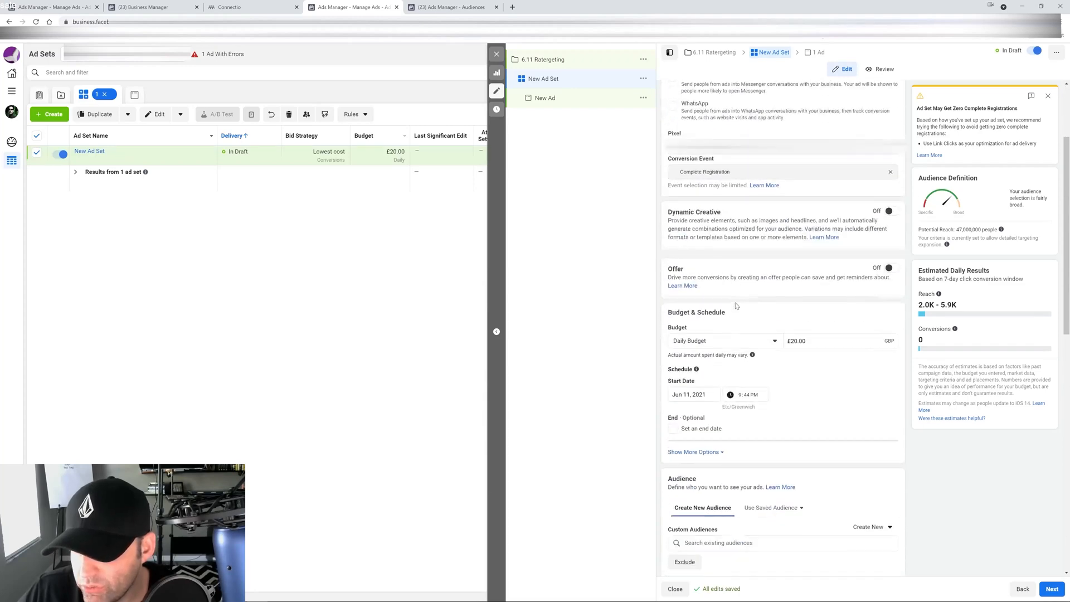
left_click(685, 353)
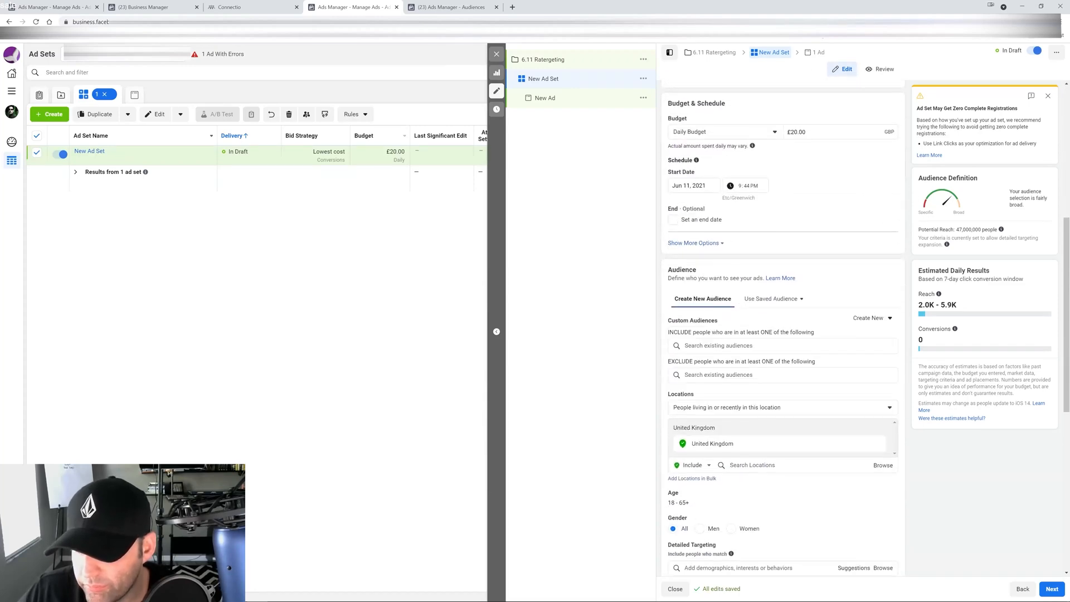
type("purcha")
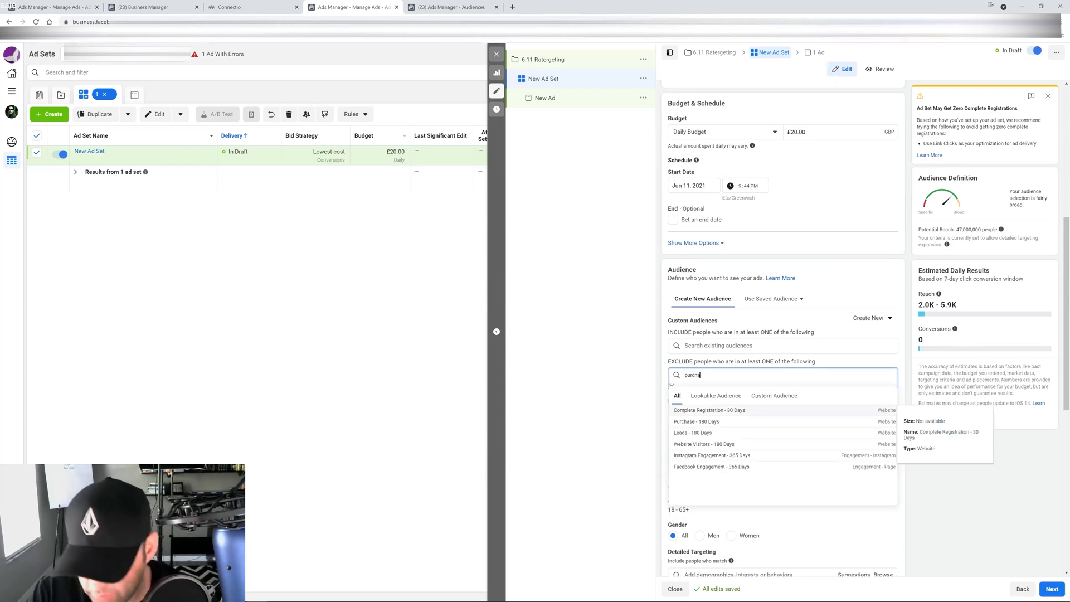
type("sde")
key("BackSpace")
key("BackSpace")
type("e")
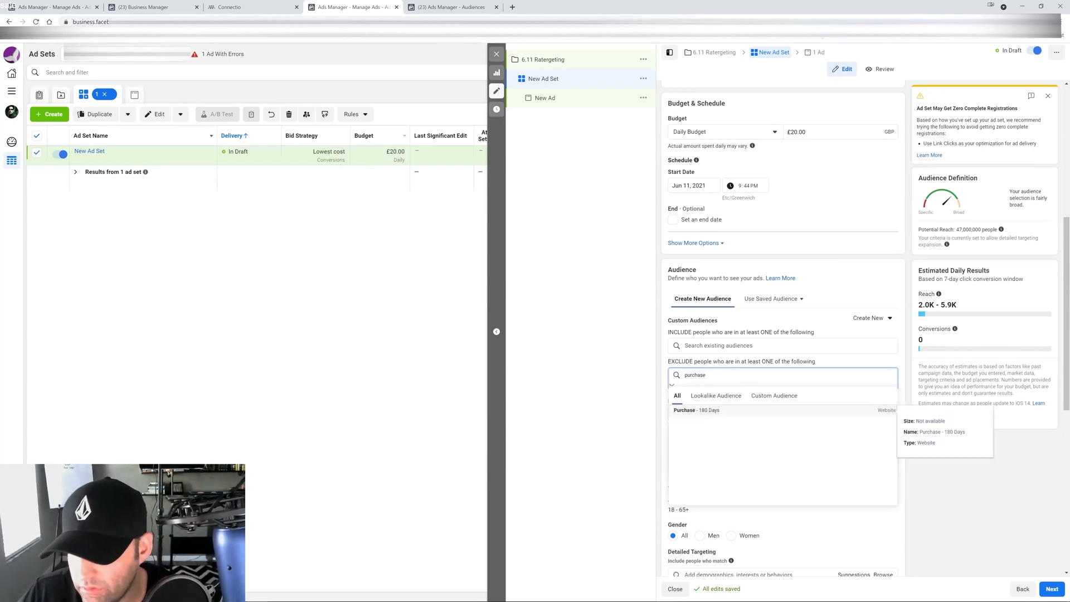
left_click(735, 411)
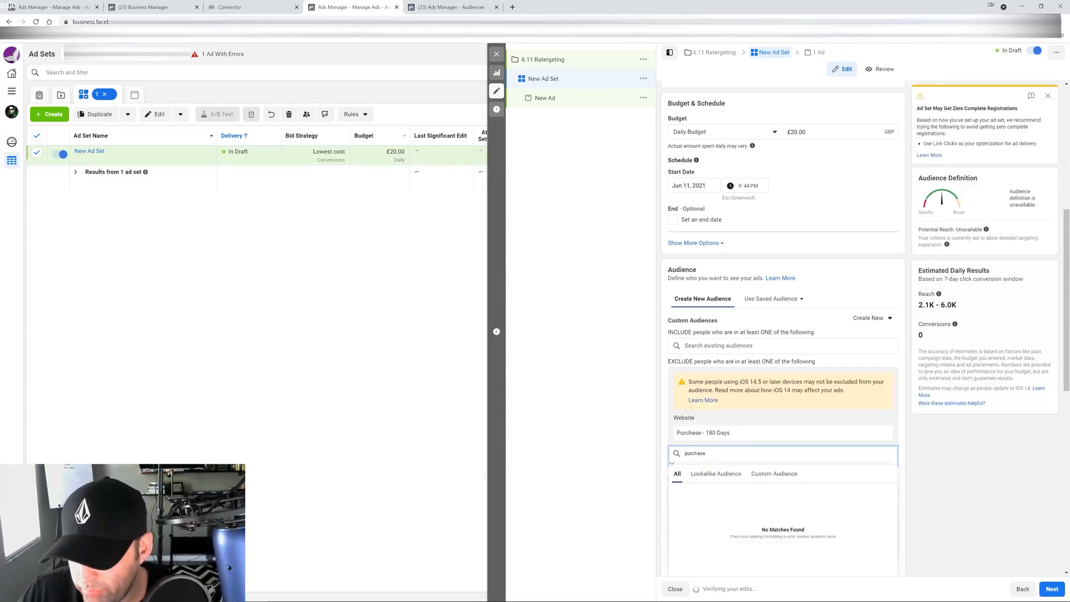
Step: Add the Complete Registration - 30 Days custom audience to the ad set's excluded audiences
left_click(758, 474)
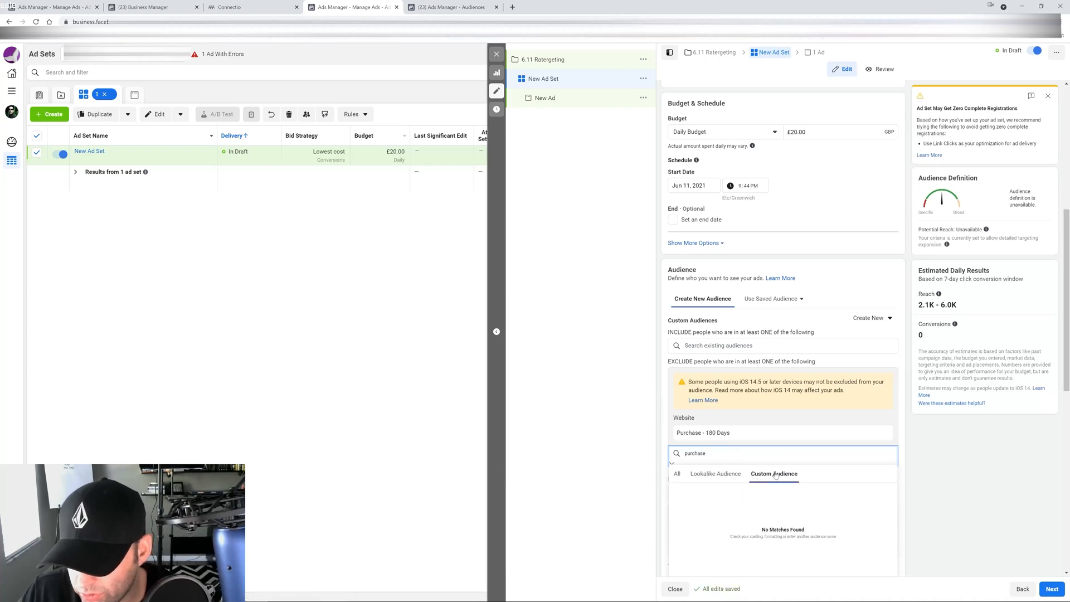
scroll(737, 316, "down", 3)
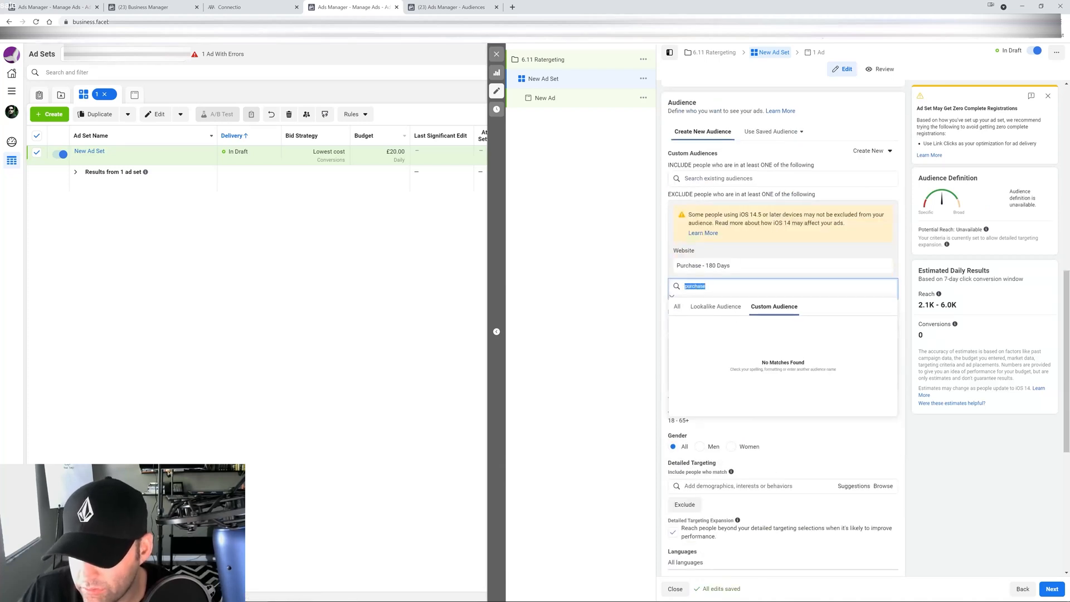
type("comple")
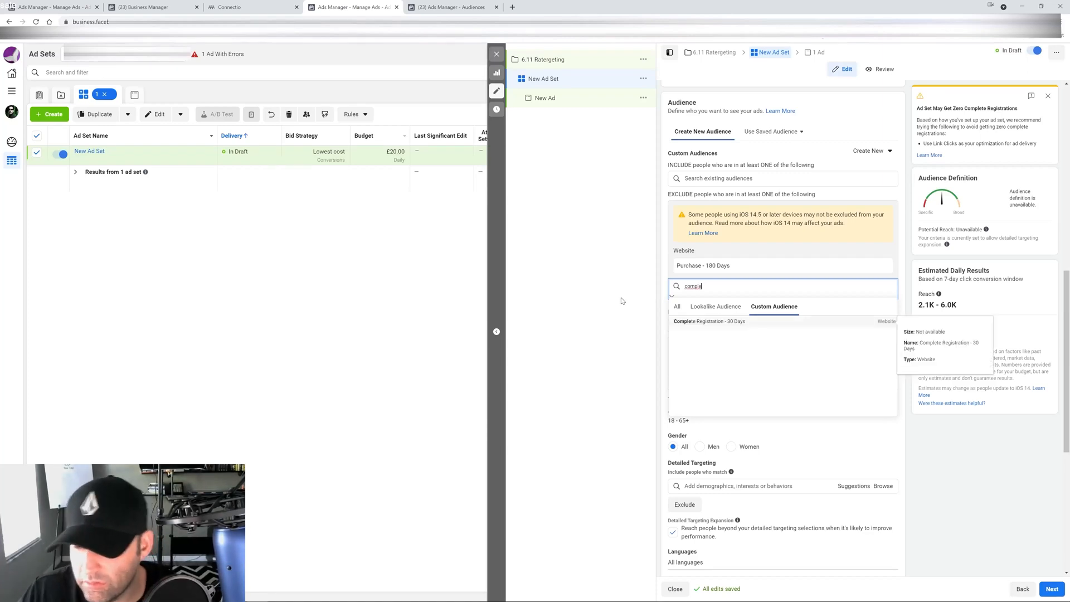
left_click(709, 323)
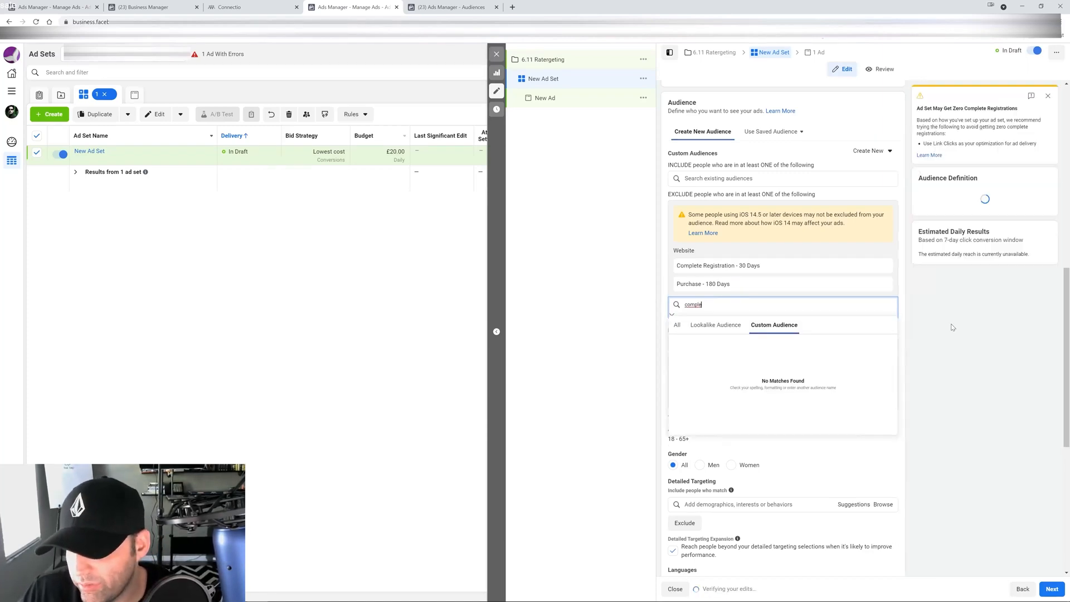
key("ctrl+a")
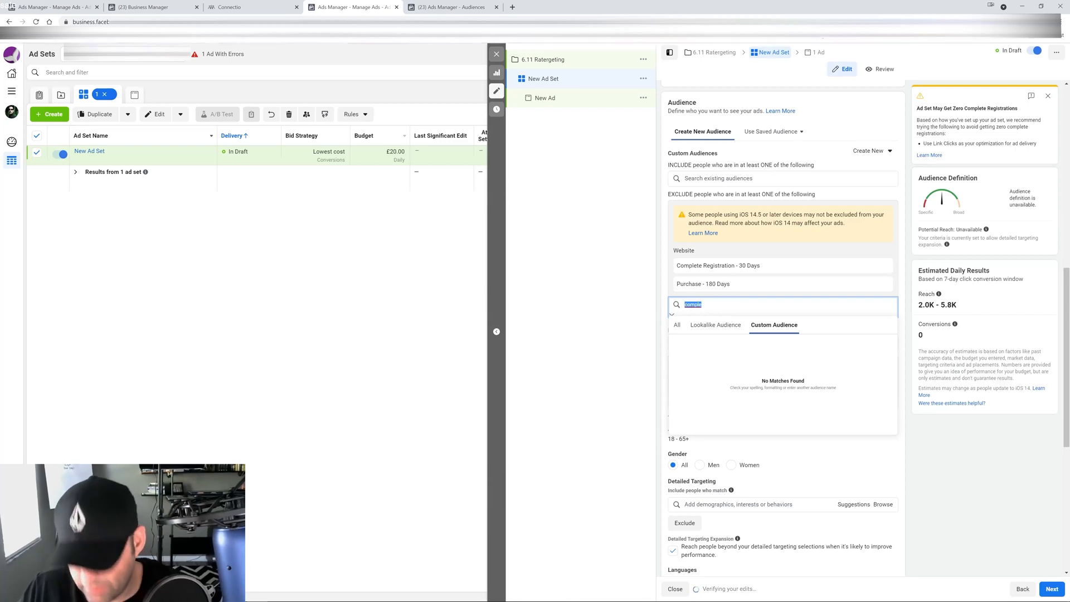
key("BackSpace")
left_click(952, 472)
scroll(780, 360, "down", 2)
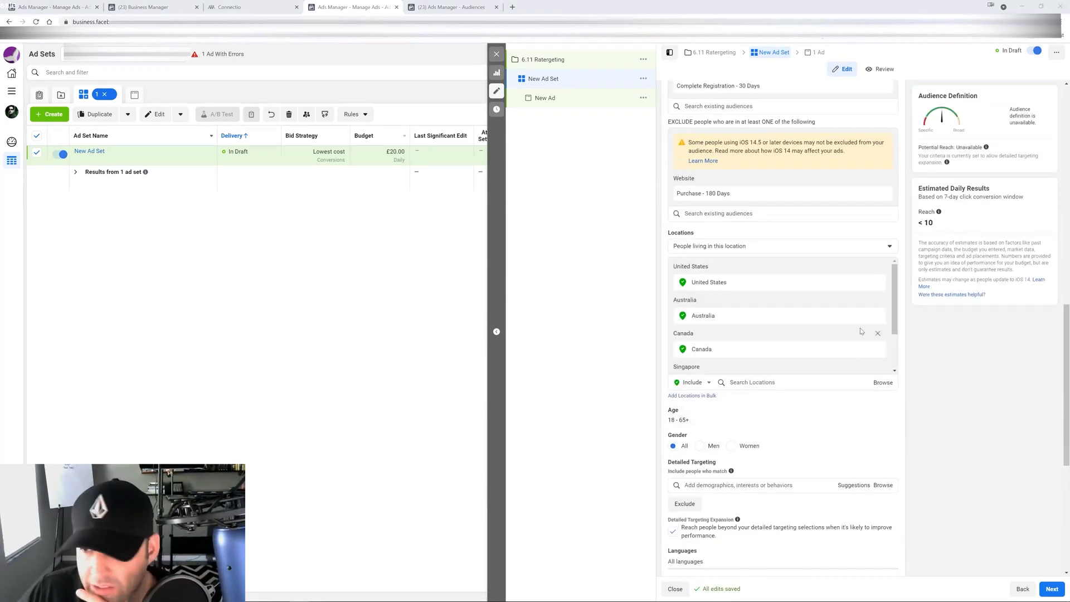
Step: Turn off detailed targeting expansion for the retargeting ad set
scroll(965, 395, "up", 3)
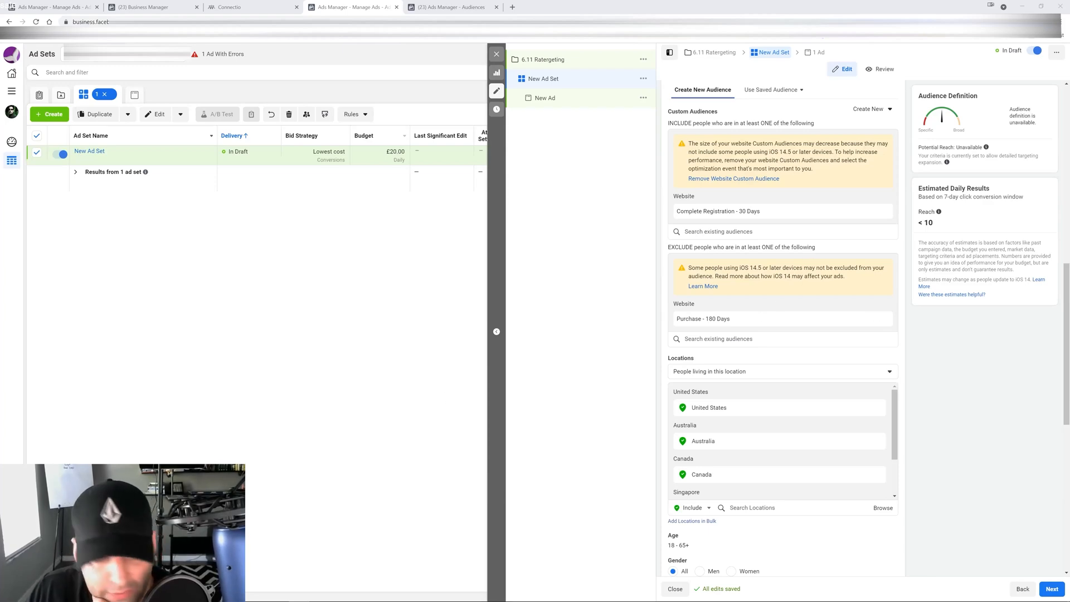
scroll(776, 310, "down", 6)
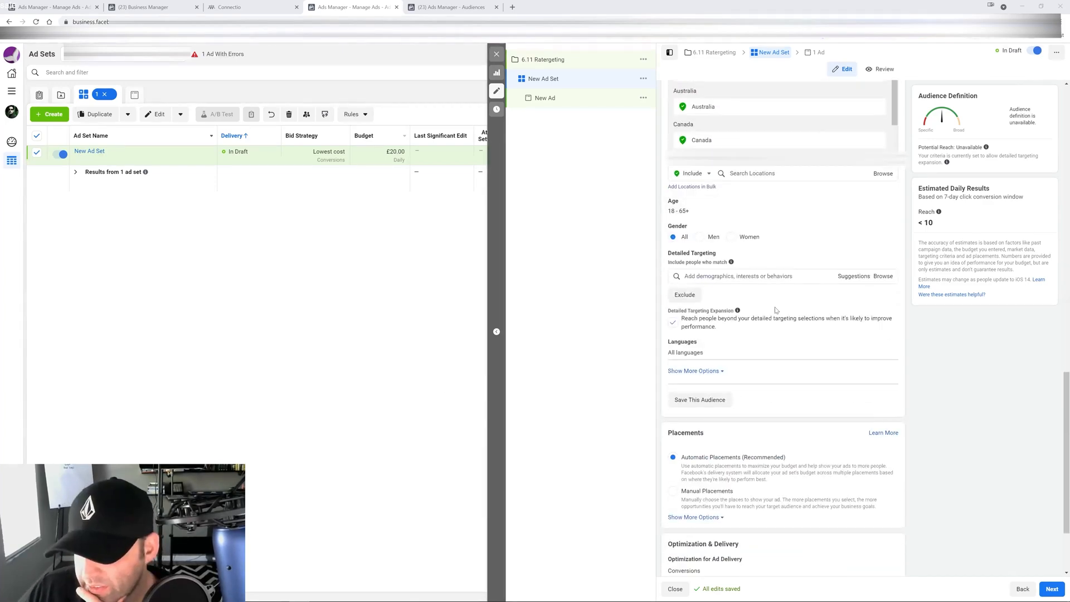
left_click(672, 324)
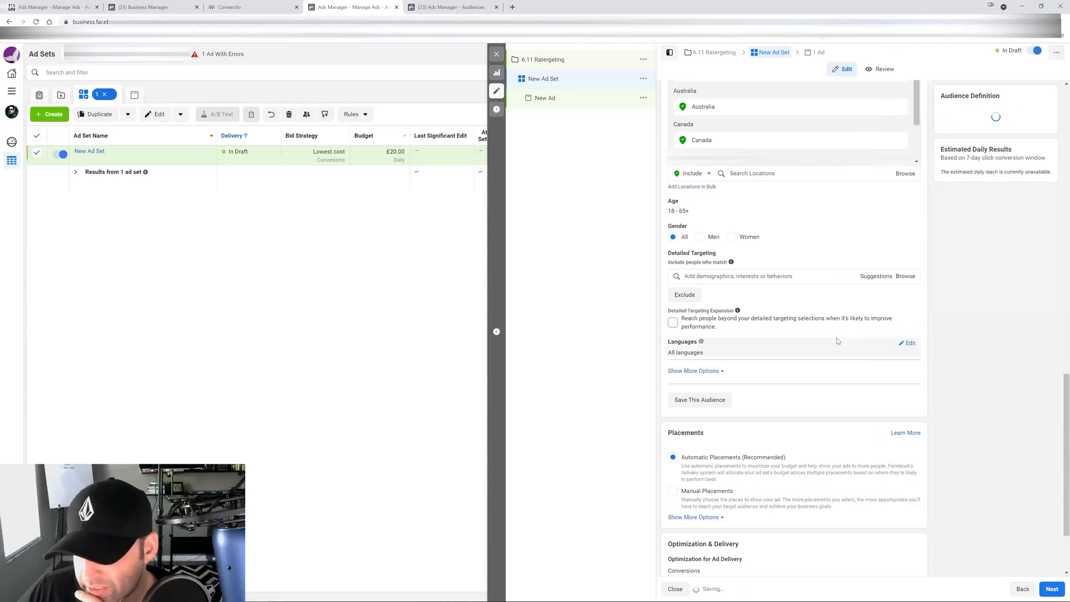
scroll(839, 345, "down", 2)
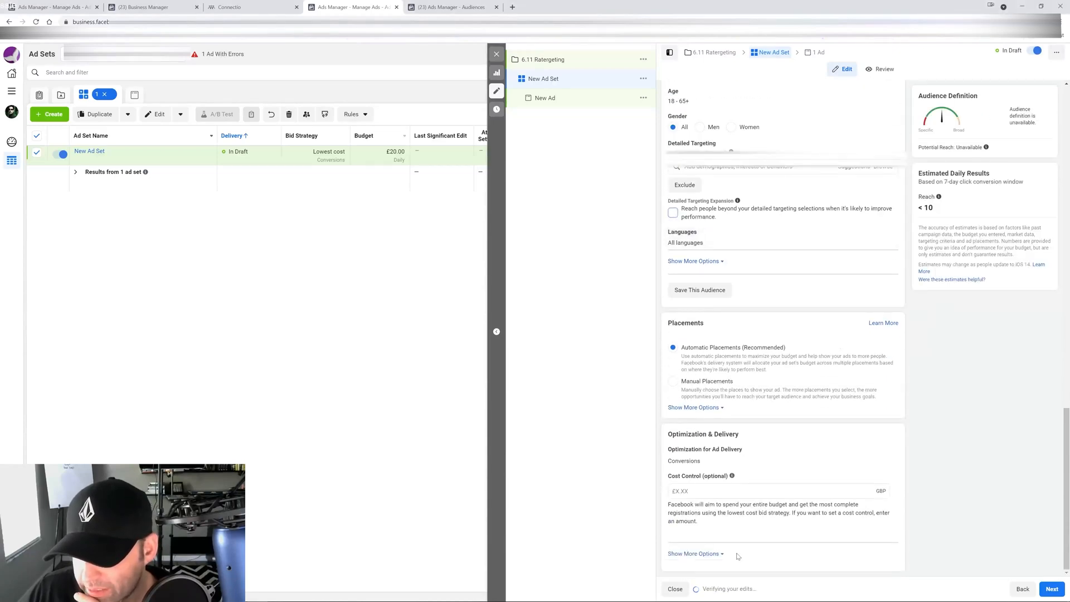
Step: Rename the retargeting ad set as "Complete Registration 30 Days - Auto - 7 Day Click - EO"
left_click(719, 555)
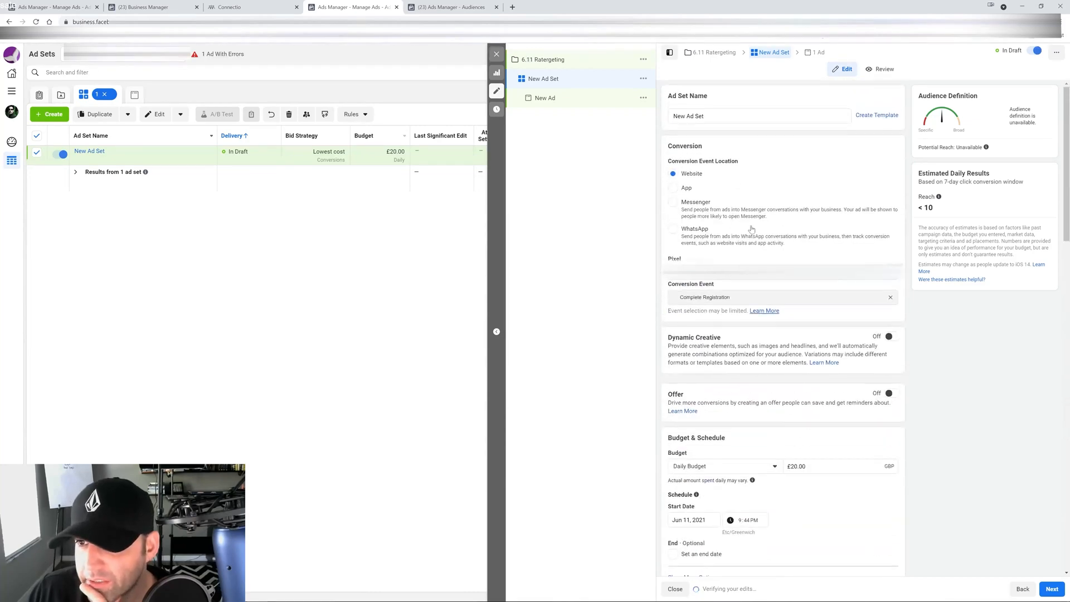
left_click(717, 117)
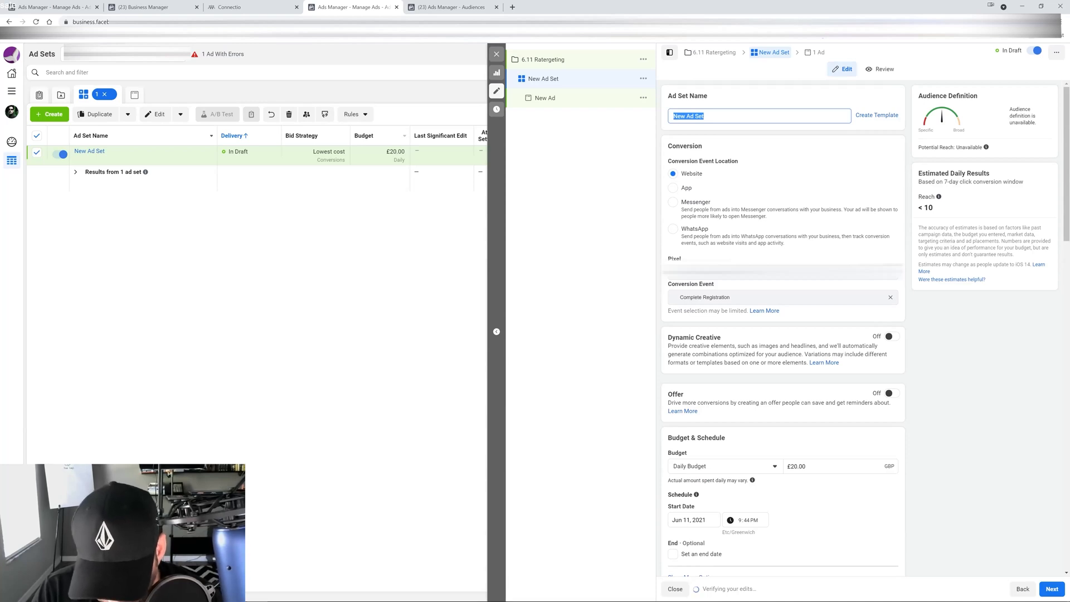
type("Complete")
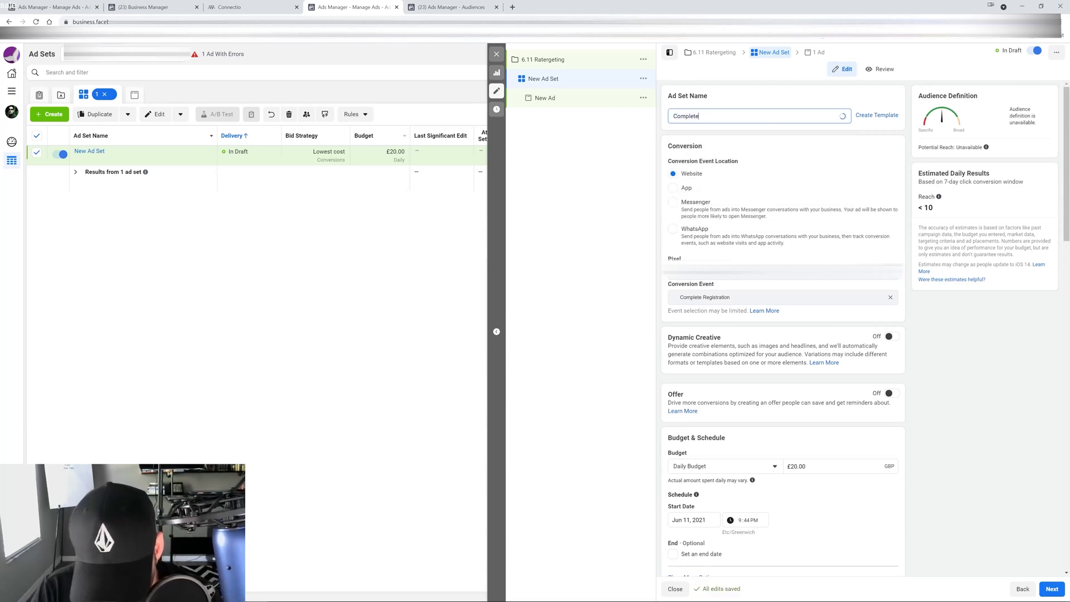
type(" Registration ")
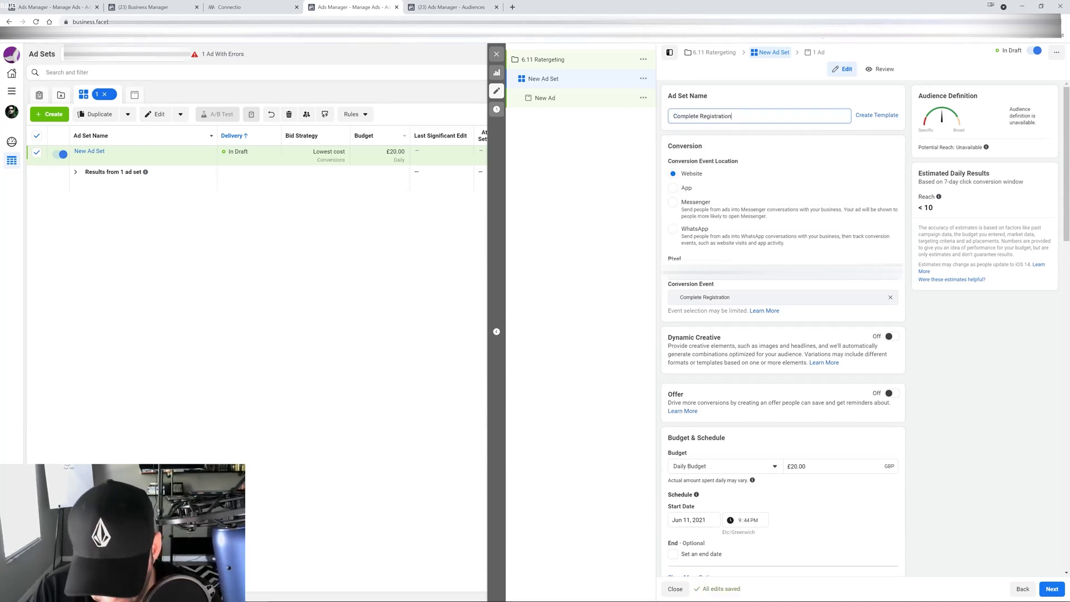
type("30 Da")
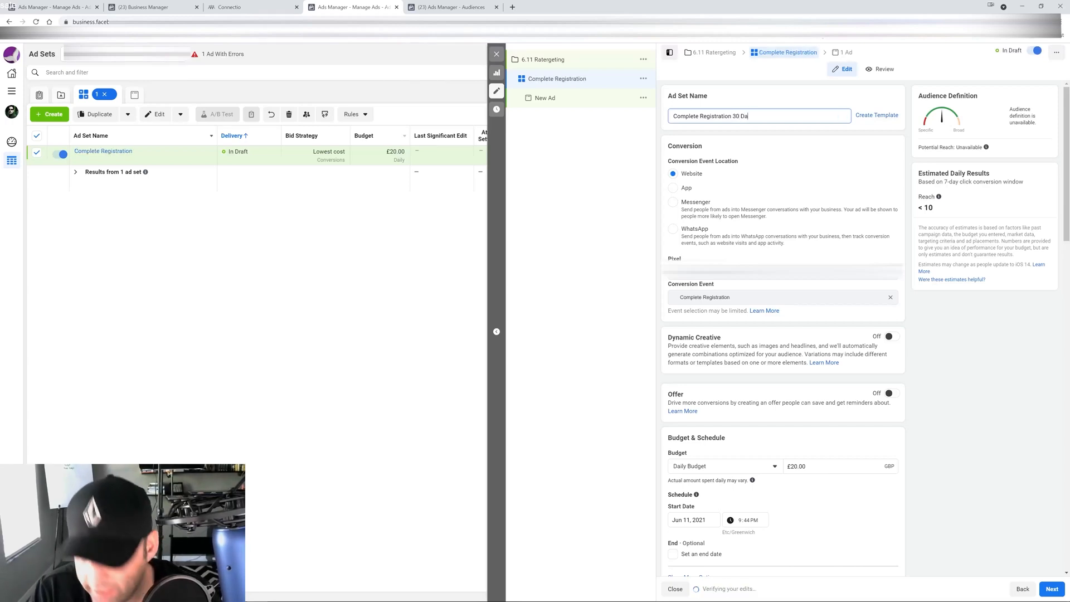
type("ys - A")
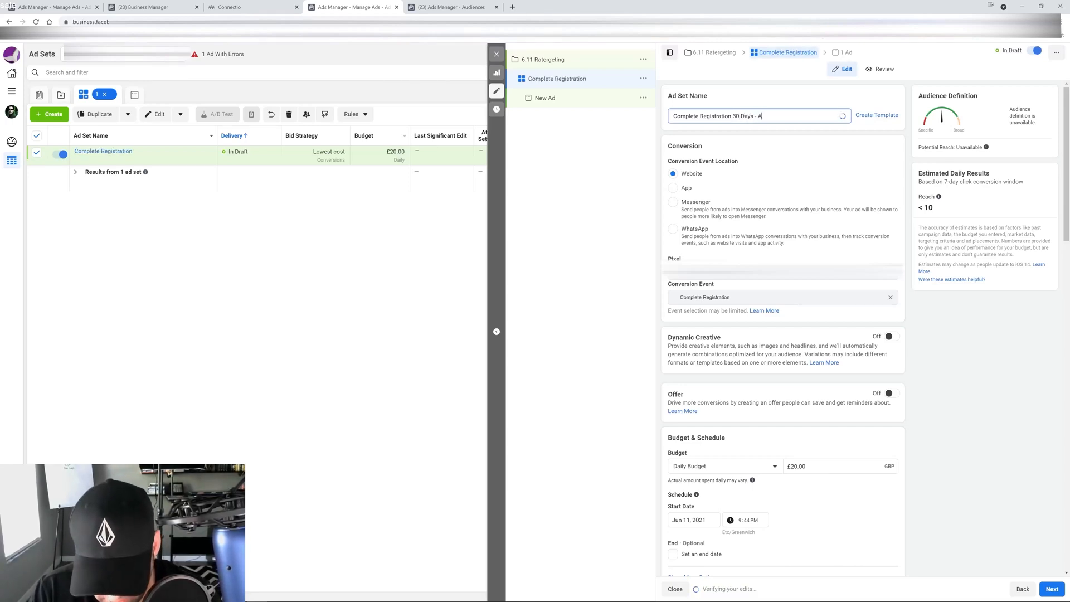
type("uto - m")
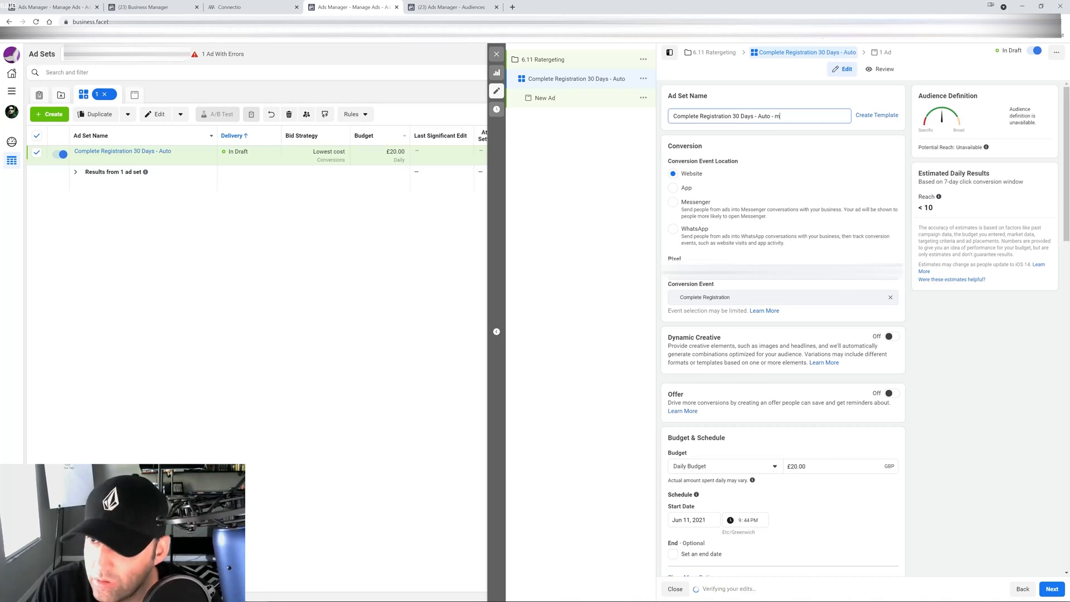
key("BackSpace")
type("7 Day CLick")
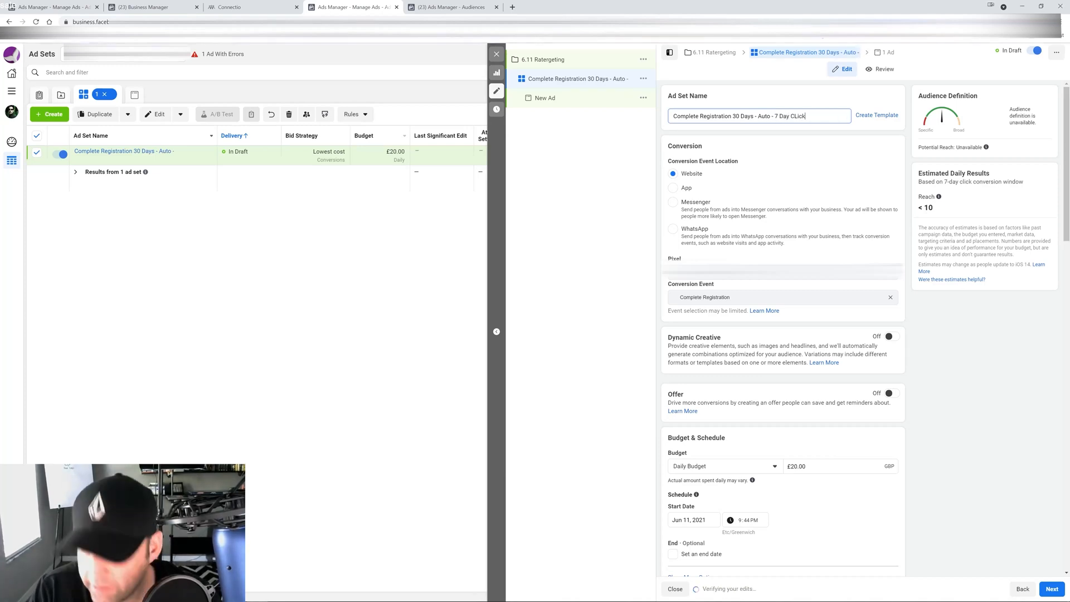
key("BackSpace")
key("BackSpace")
key("BackSpace")
key("BackSpace")
type(";o")
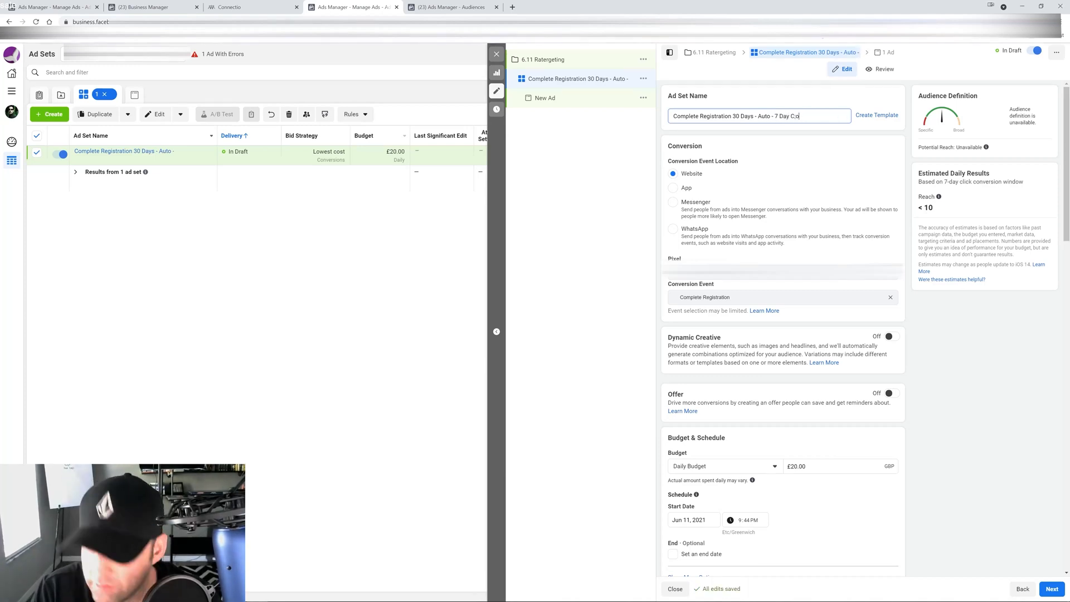
key("BackSpace")
key("BackSpace")
type("lick")
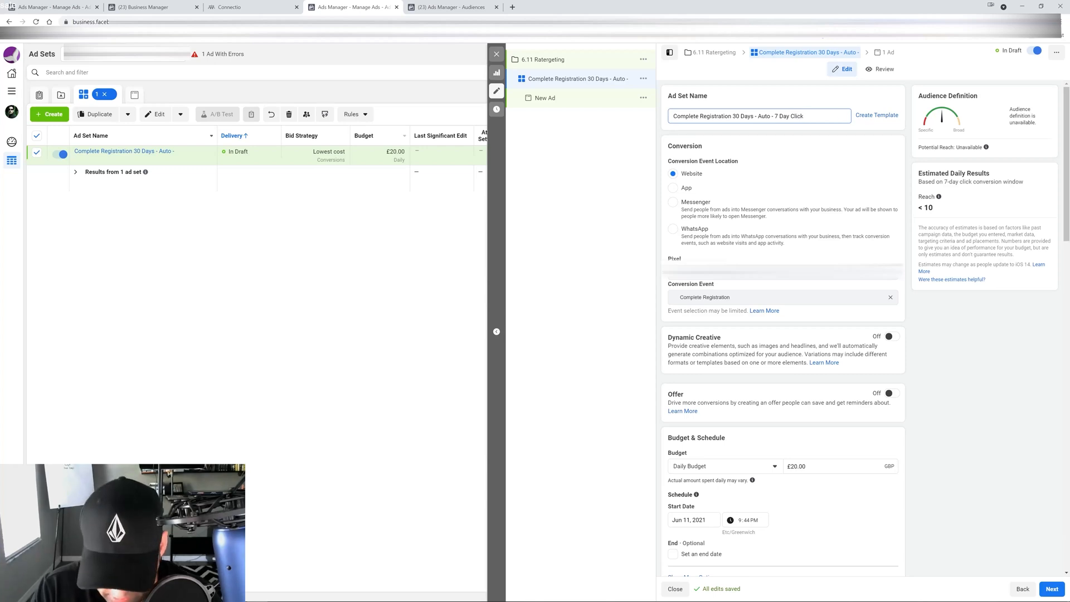
type(" - EO")
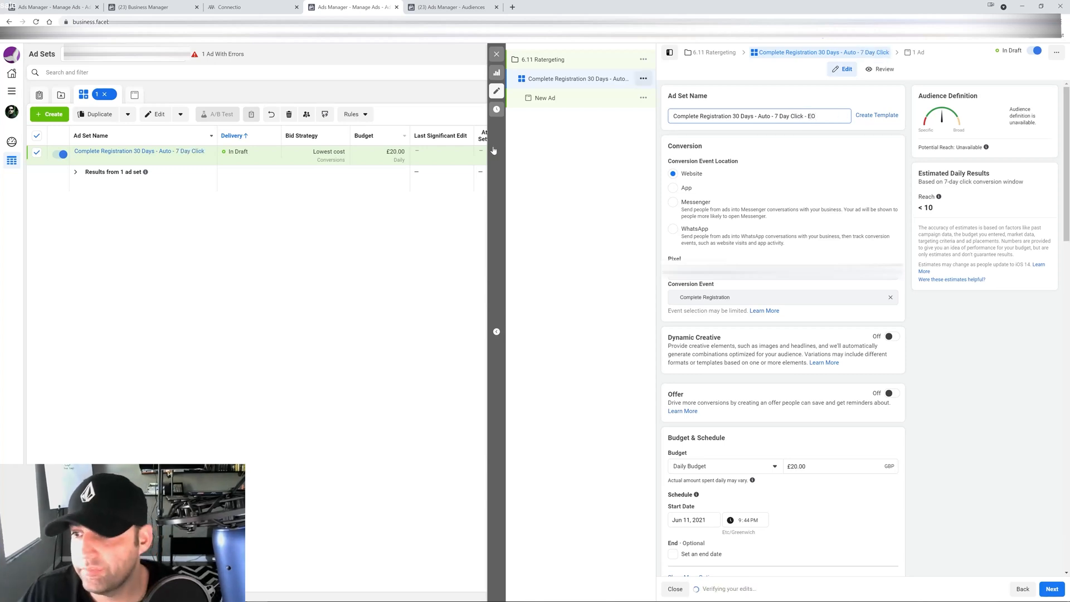
left_click(996, 338)
Step: Open the new ad inside the retargeting ad set, and return from its editor to the campaign list
left_click(928, 54)
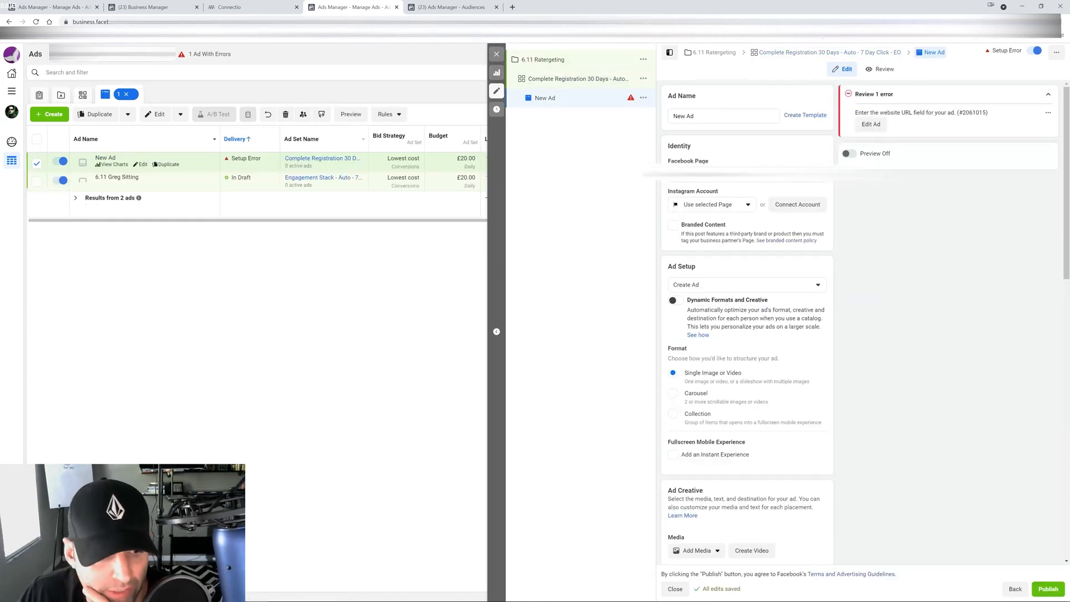
left_click(496, 54)
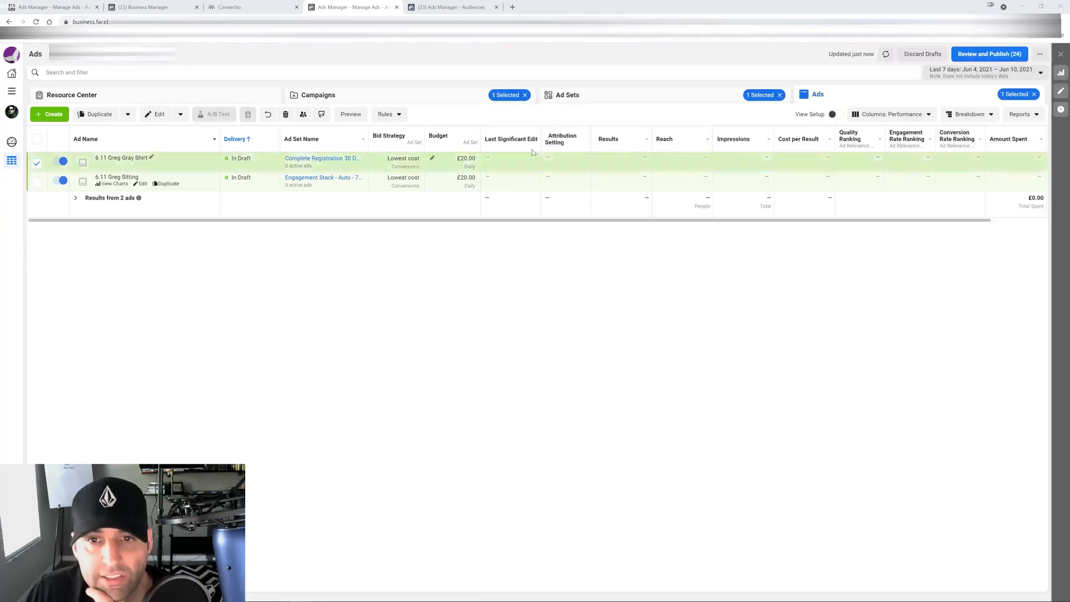
left_click(607, 95)
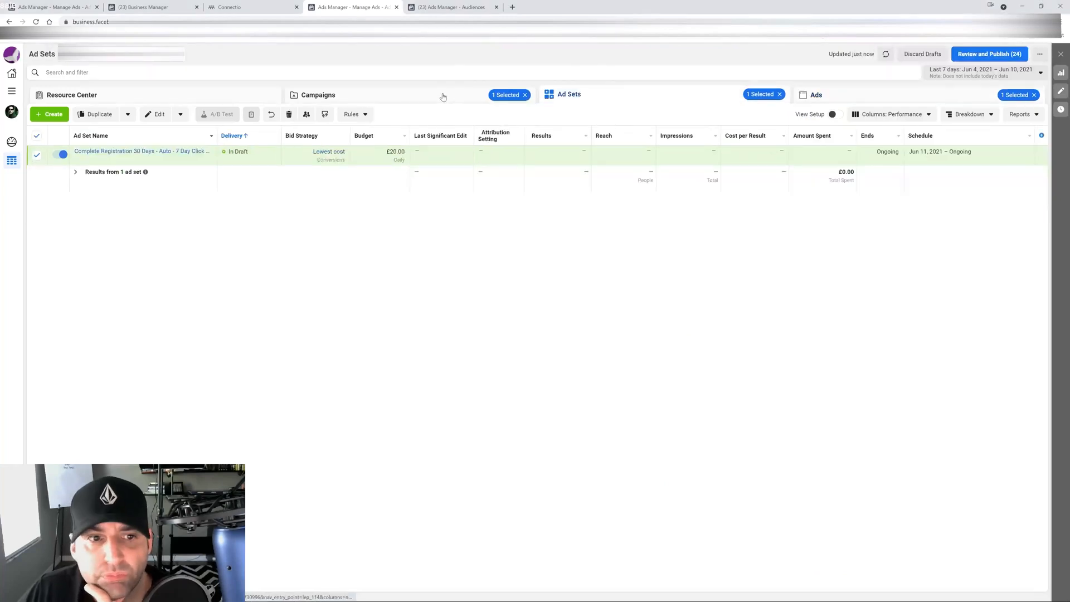
left_click(444, 97)
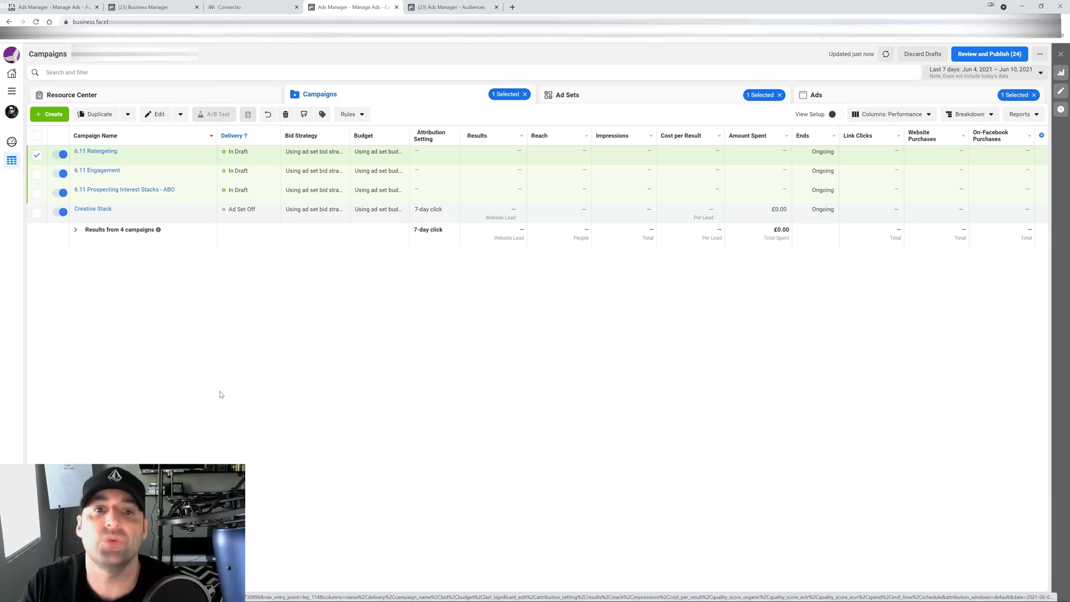
Step: Deselect the 6.11 Ratergeting campaign and publish all the draft 6.11 campaigns with their ad sets and ads
left_click(37, 155)
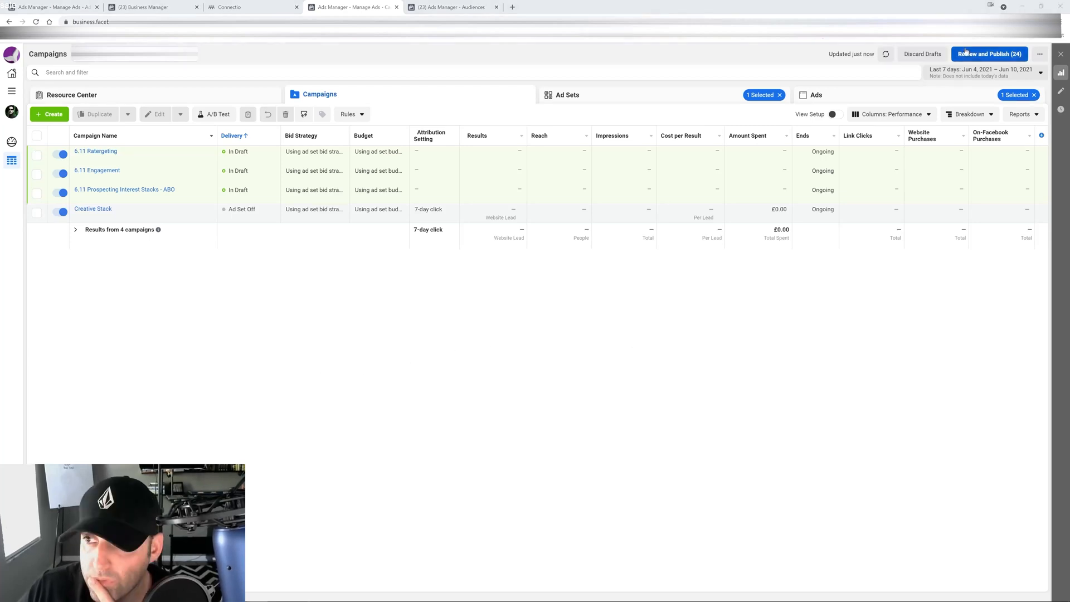
left_click(989, 54)
left_click(668, 333)
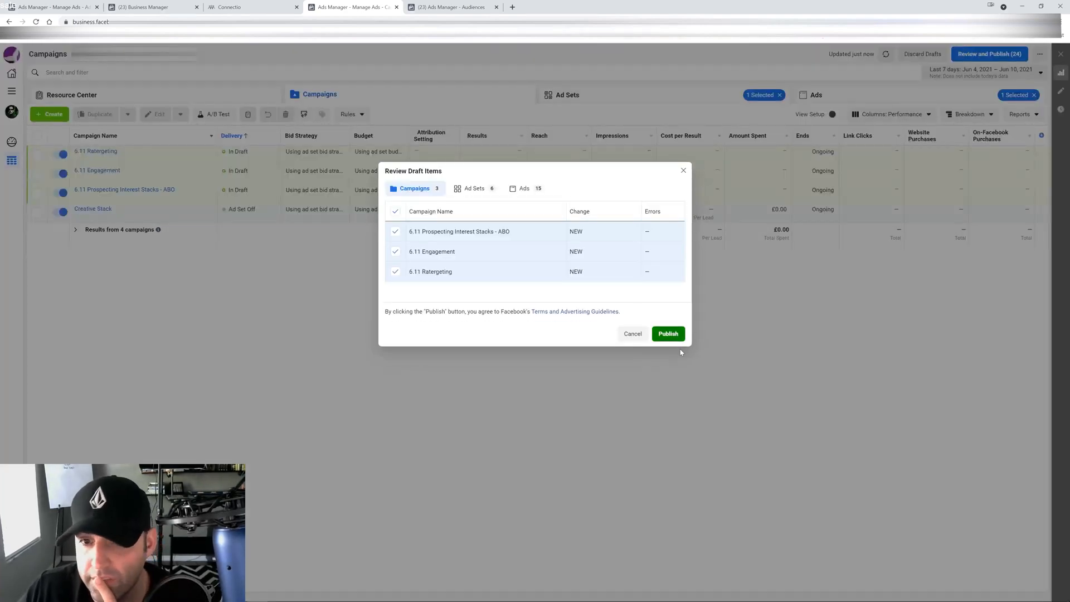